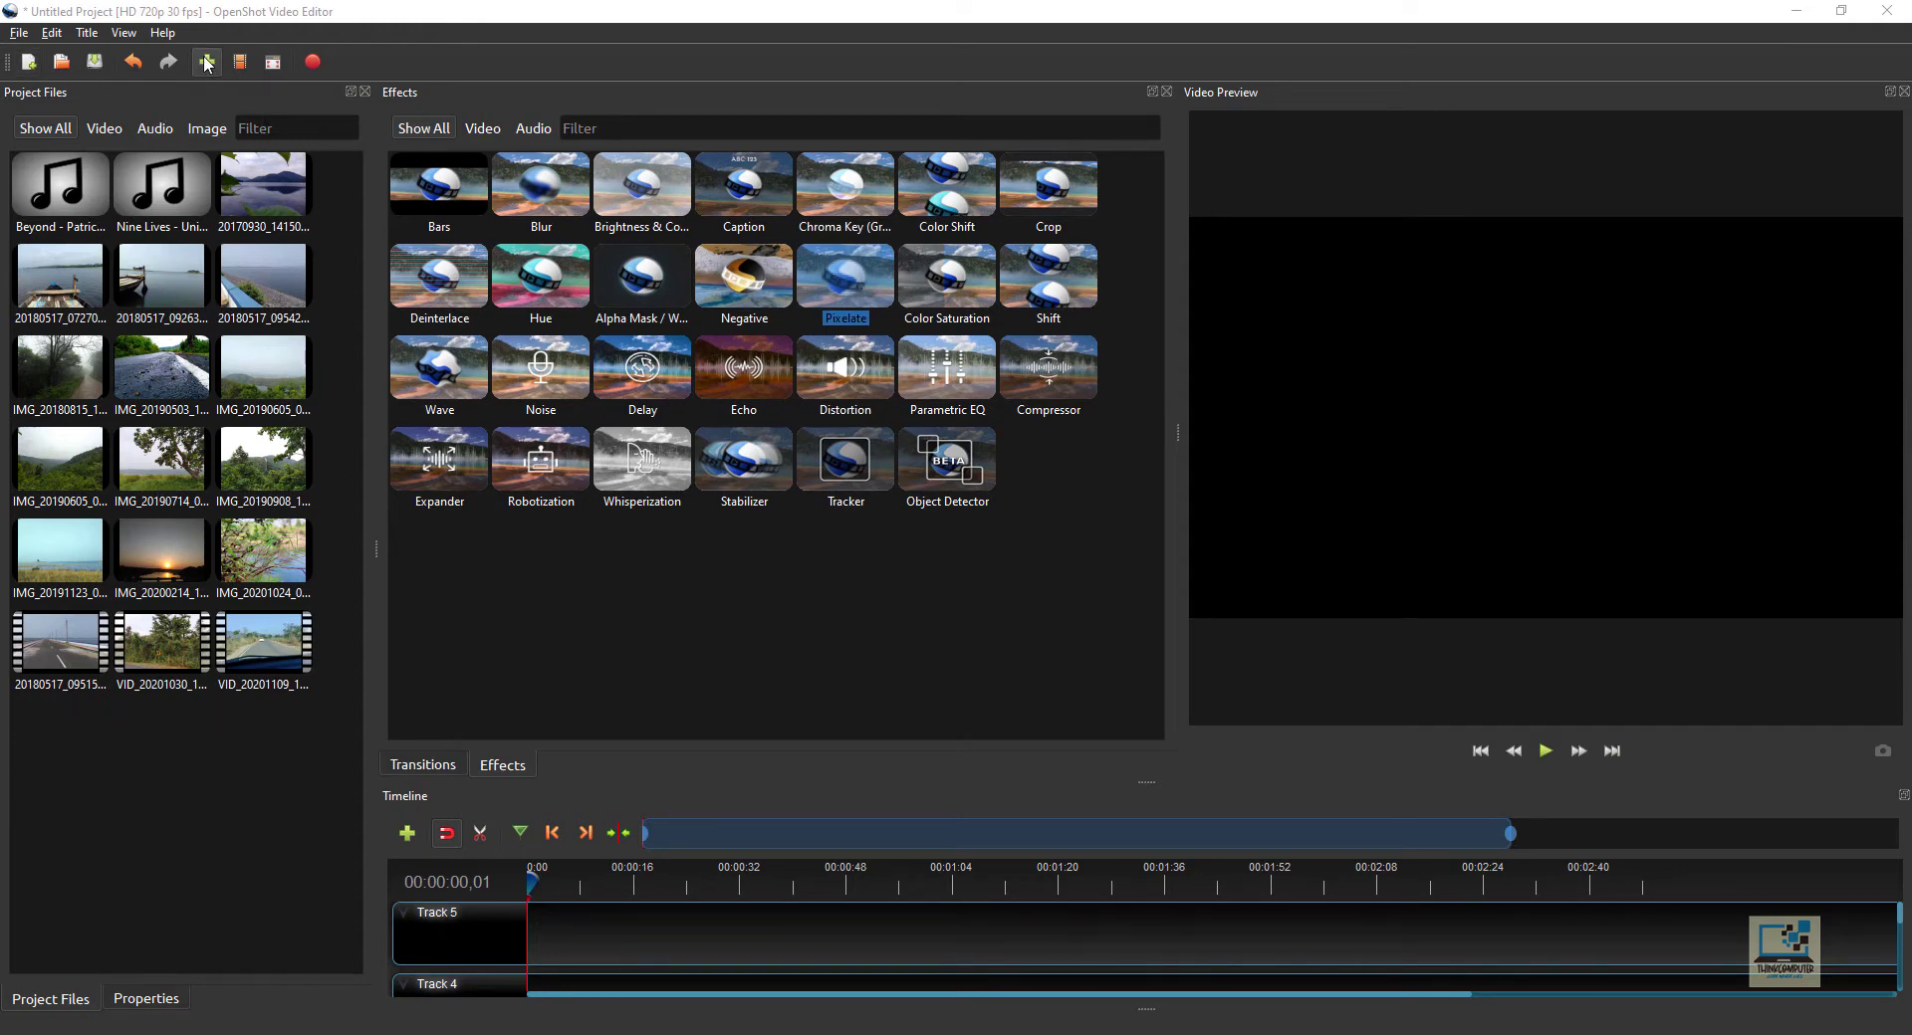
{"action": "left_click", "coordinate": [19, 33]}
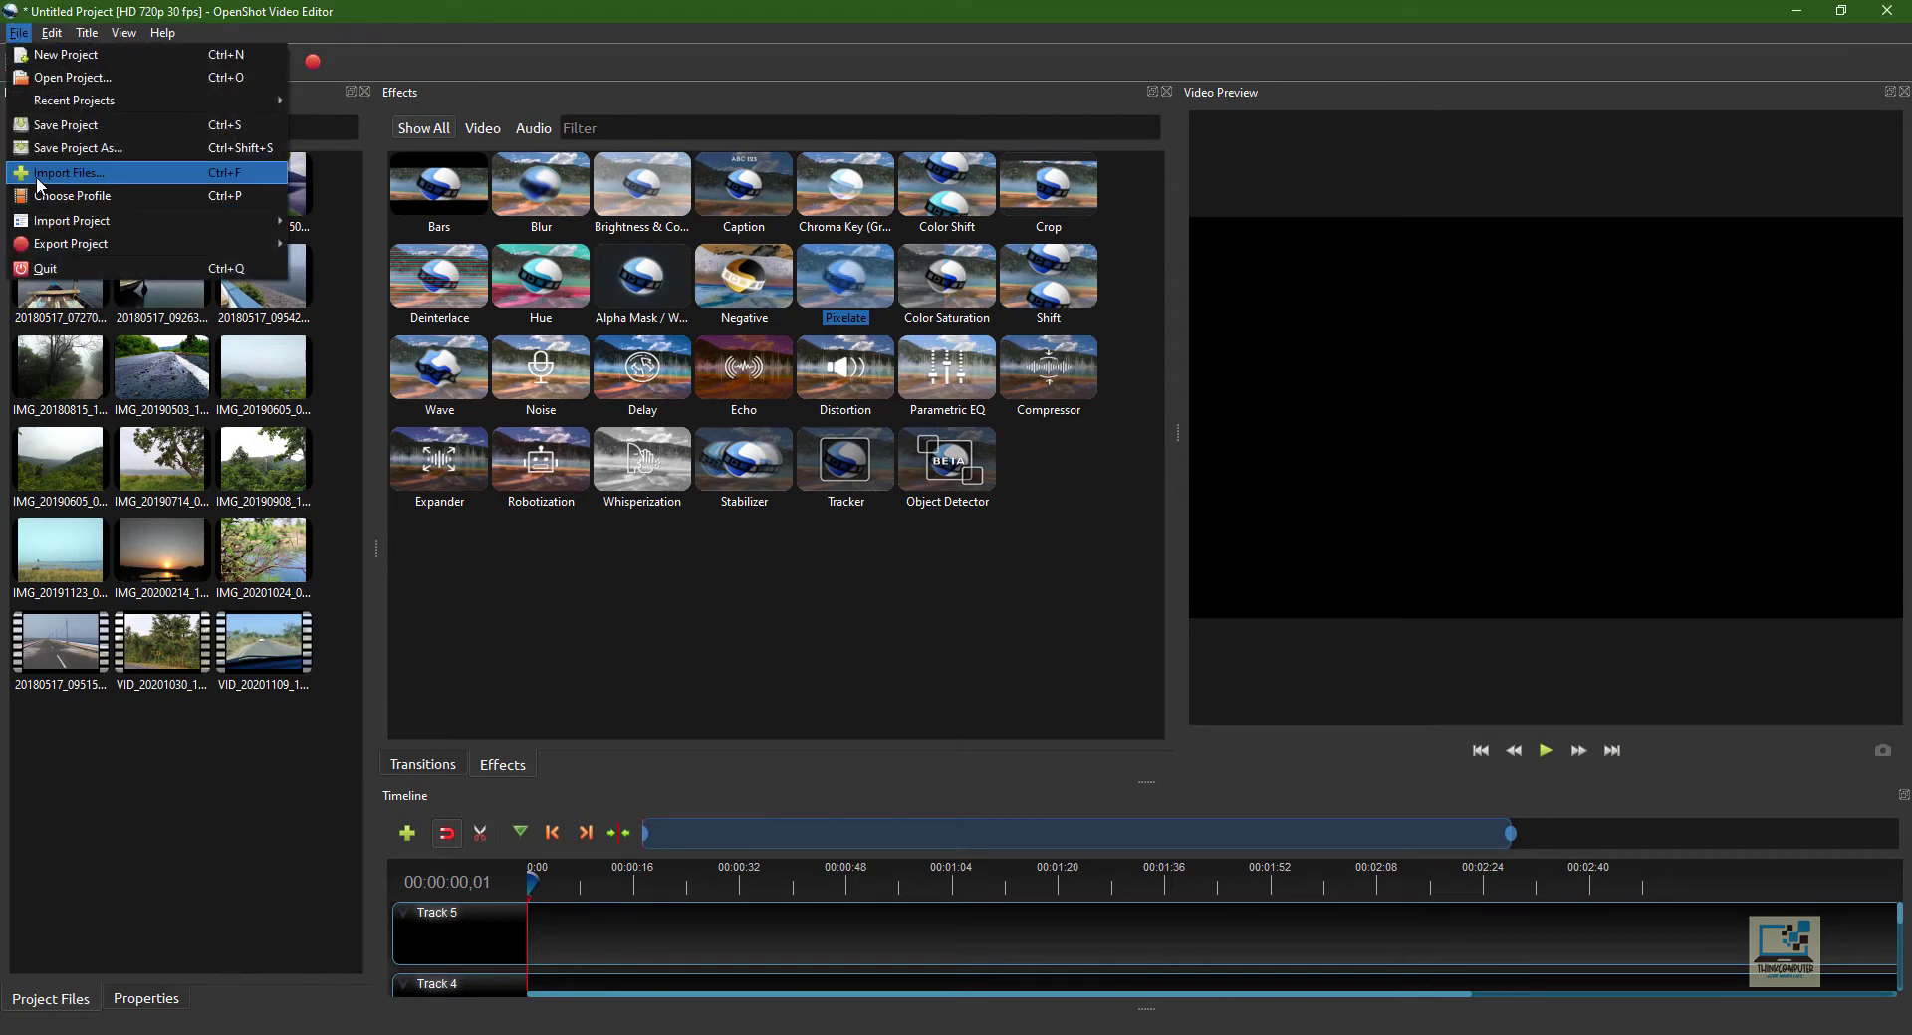
{"action": "left_click", "coordinate": [179, 782]}
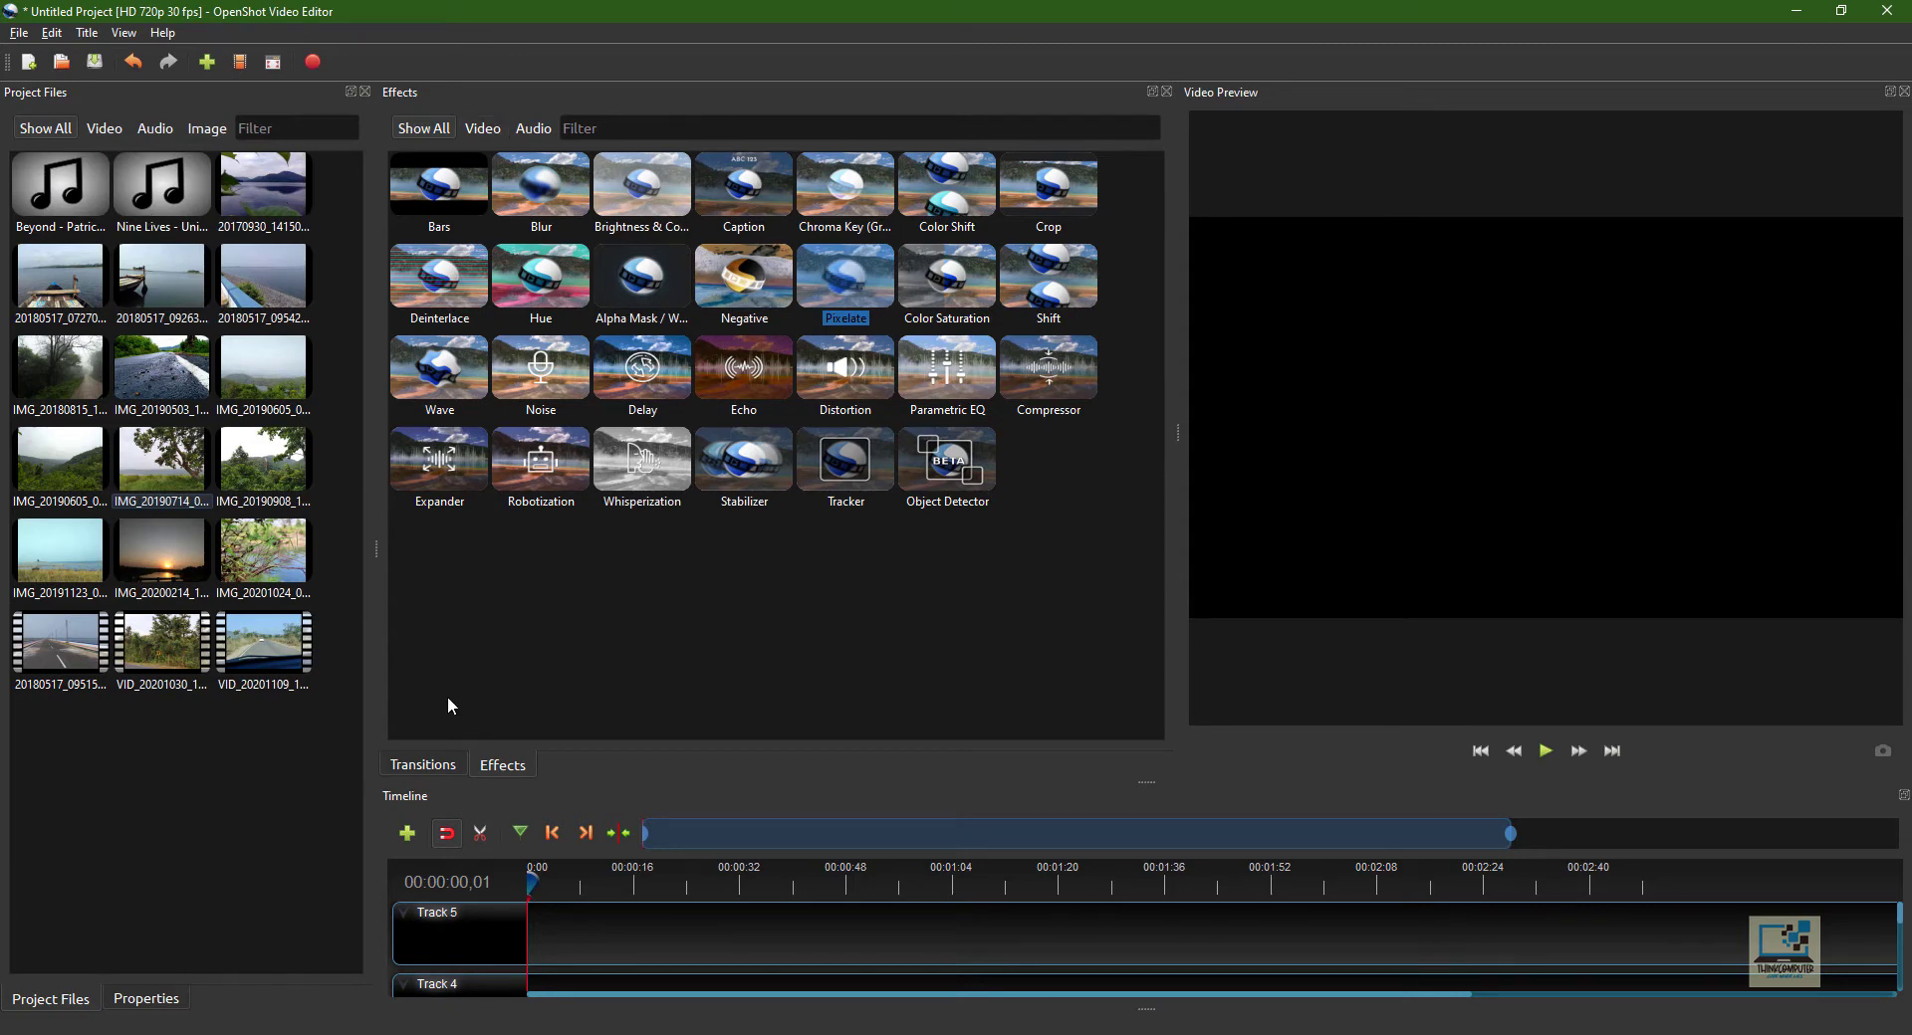
{"action": "left_click", "coordinate": [438, 770]}
{"action": "left_click", "coordinate": [512, 769]}
{"action": "scroll", "coordinate": [887, 924], "scroll_direction": "down", "scroll_amount": 1}
{"action": "scroll", "coordinate": [555, 967], "scroll_direction": "up", "scroll_amount": 1}
{"action": "scroll", "coordinate": [747, 960], "scroll_direction": "down", "scroll_amount": 1}
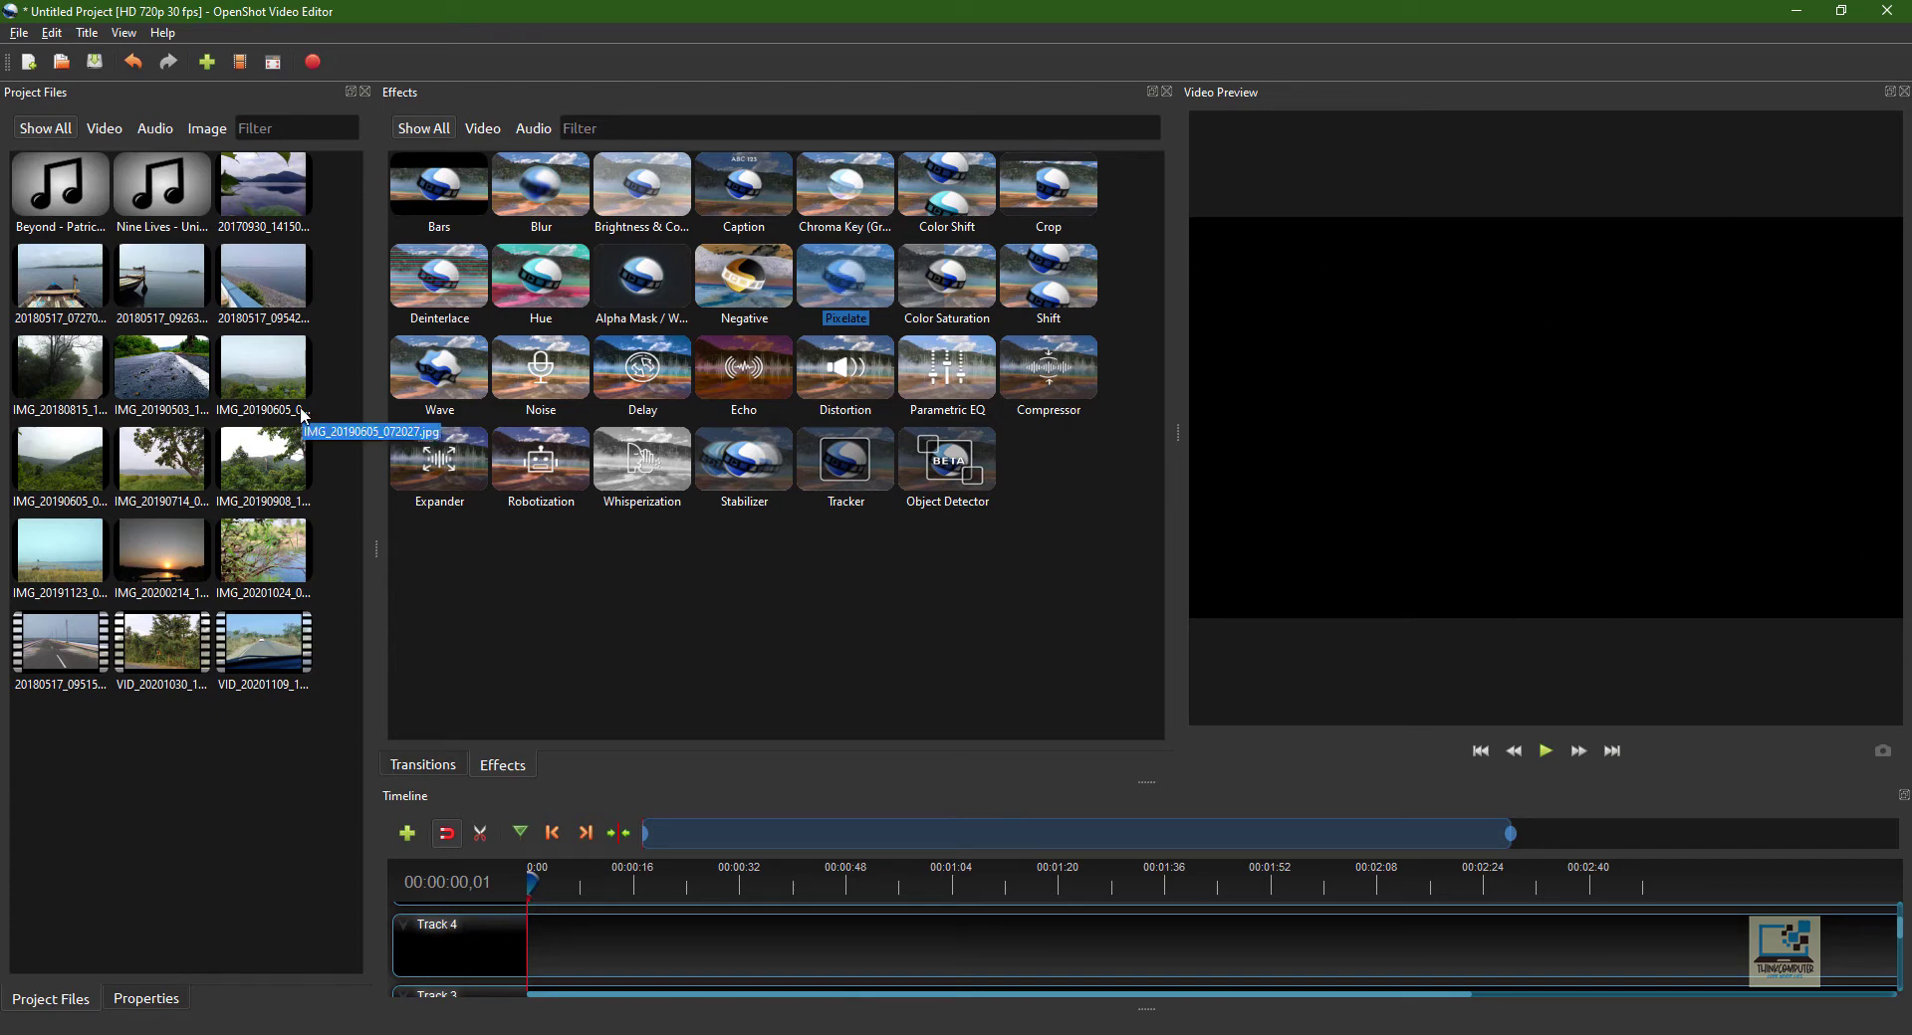
{"action": "left_click_drag", "start_coordinate": [249, 613], "coordinate": [244, 633]}
- Preview the Beyond music file from the project files and close the preview
{"action": "right_click", "coordinate": [74, 200]}
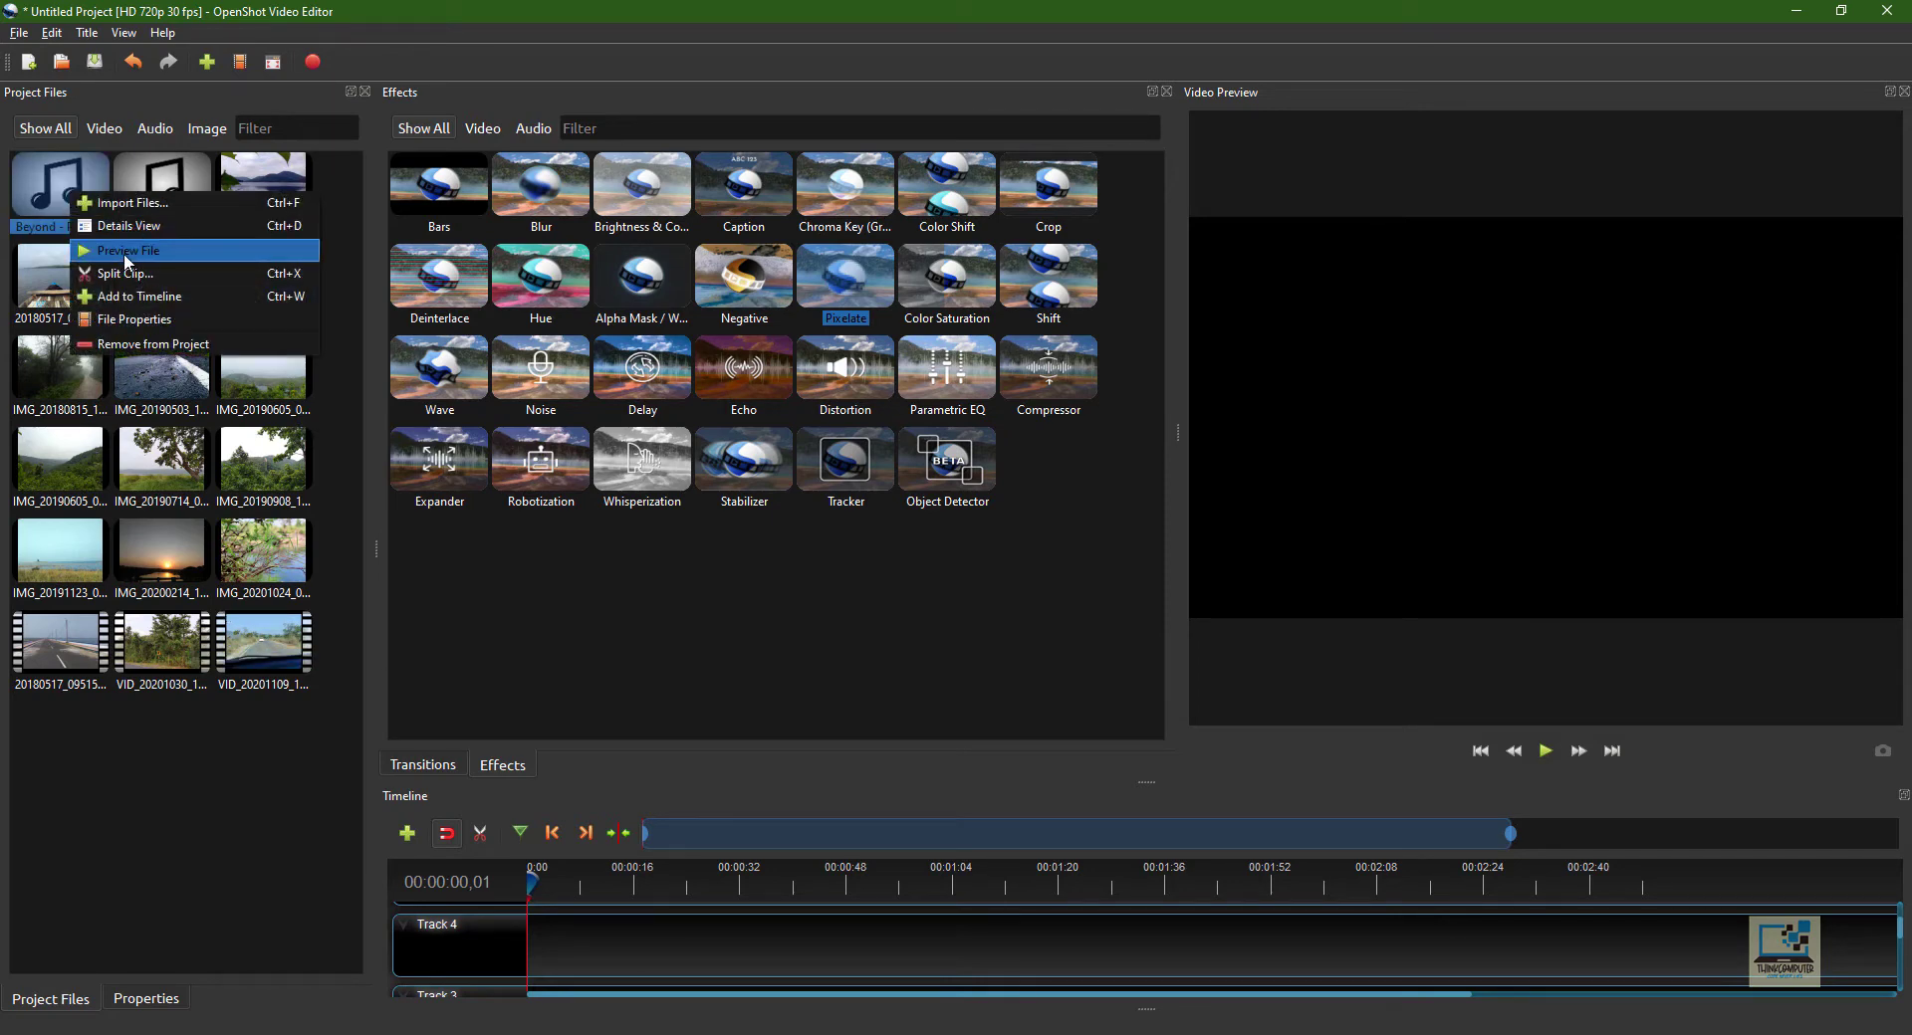
{"action": "left_click", "coordinate": [127, 261]}
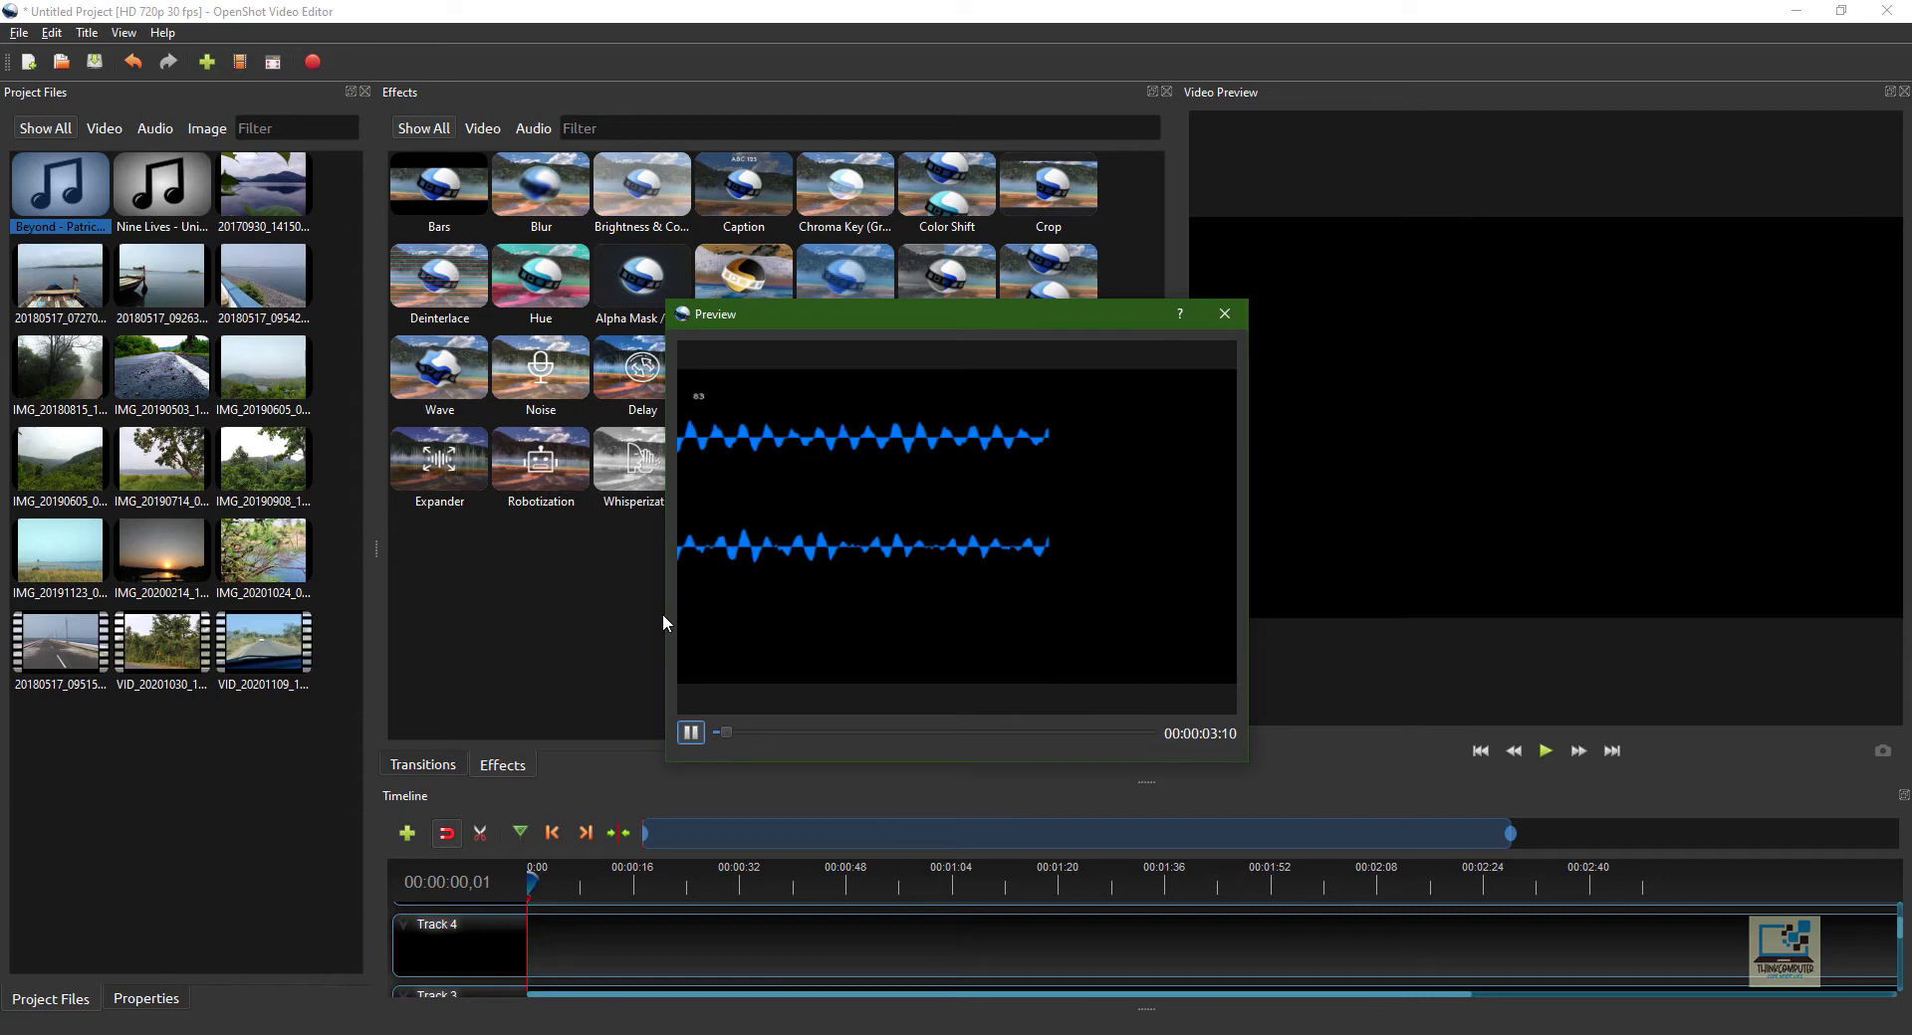
{"action": "key", "text": "Escape"}
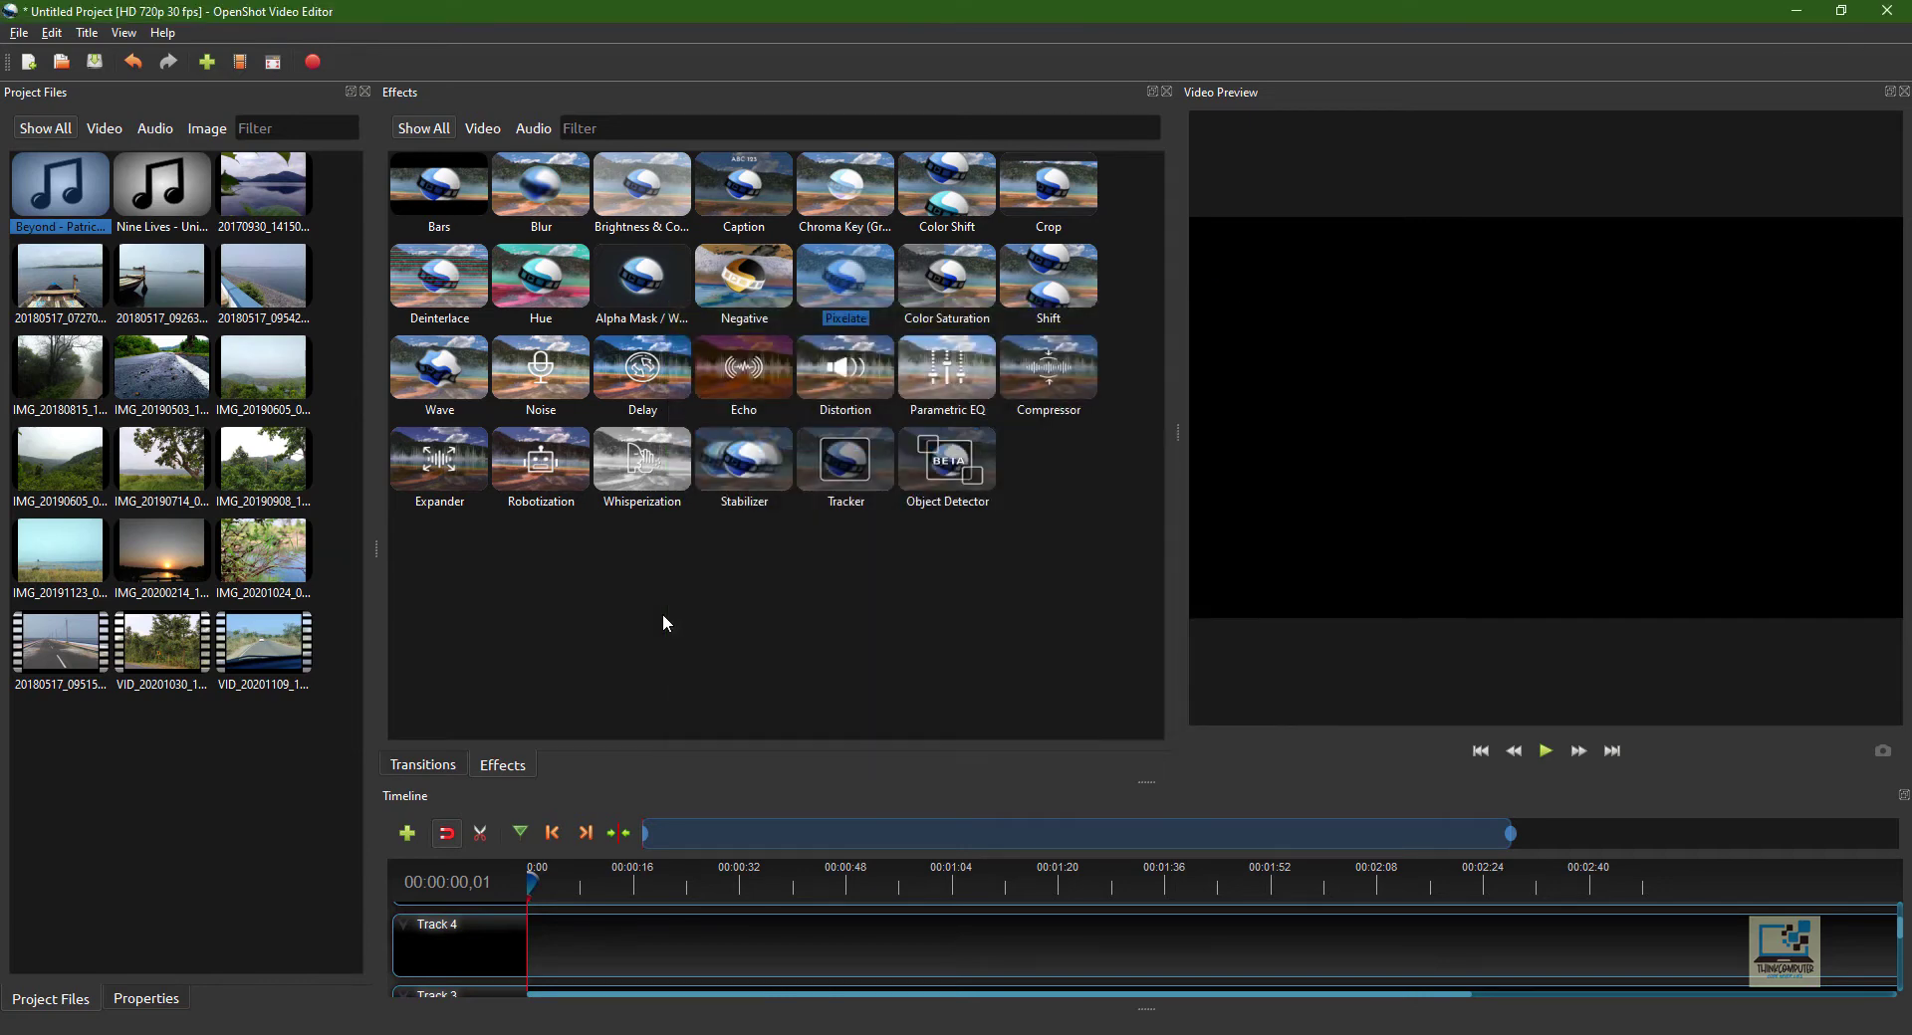
{"action": "right_click", "coordinate": [153, 373]}
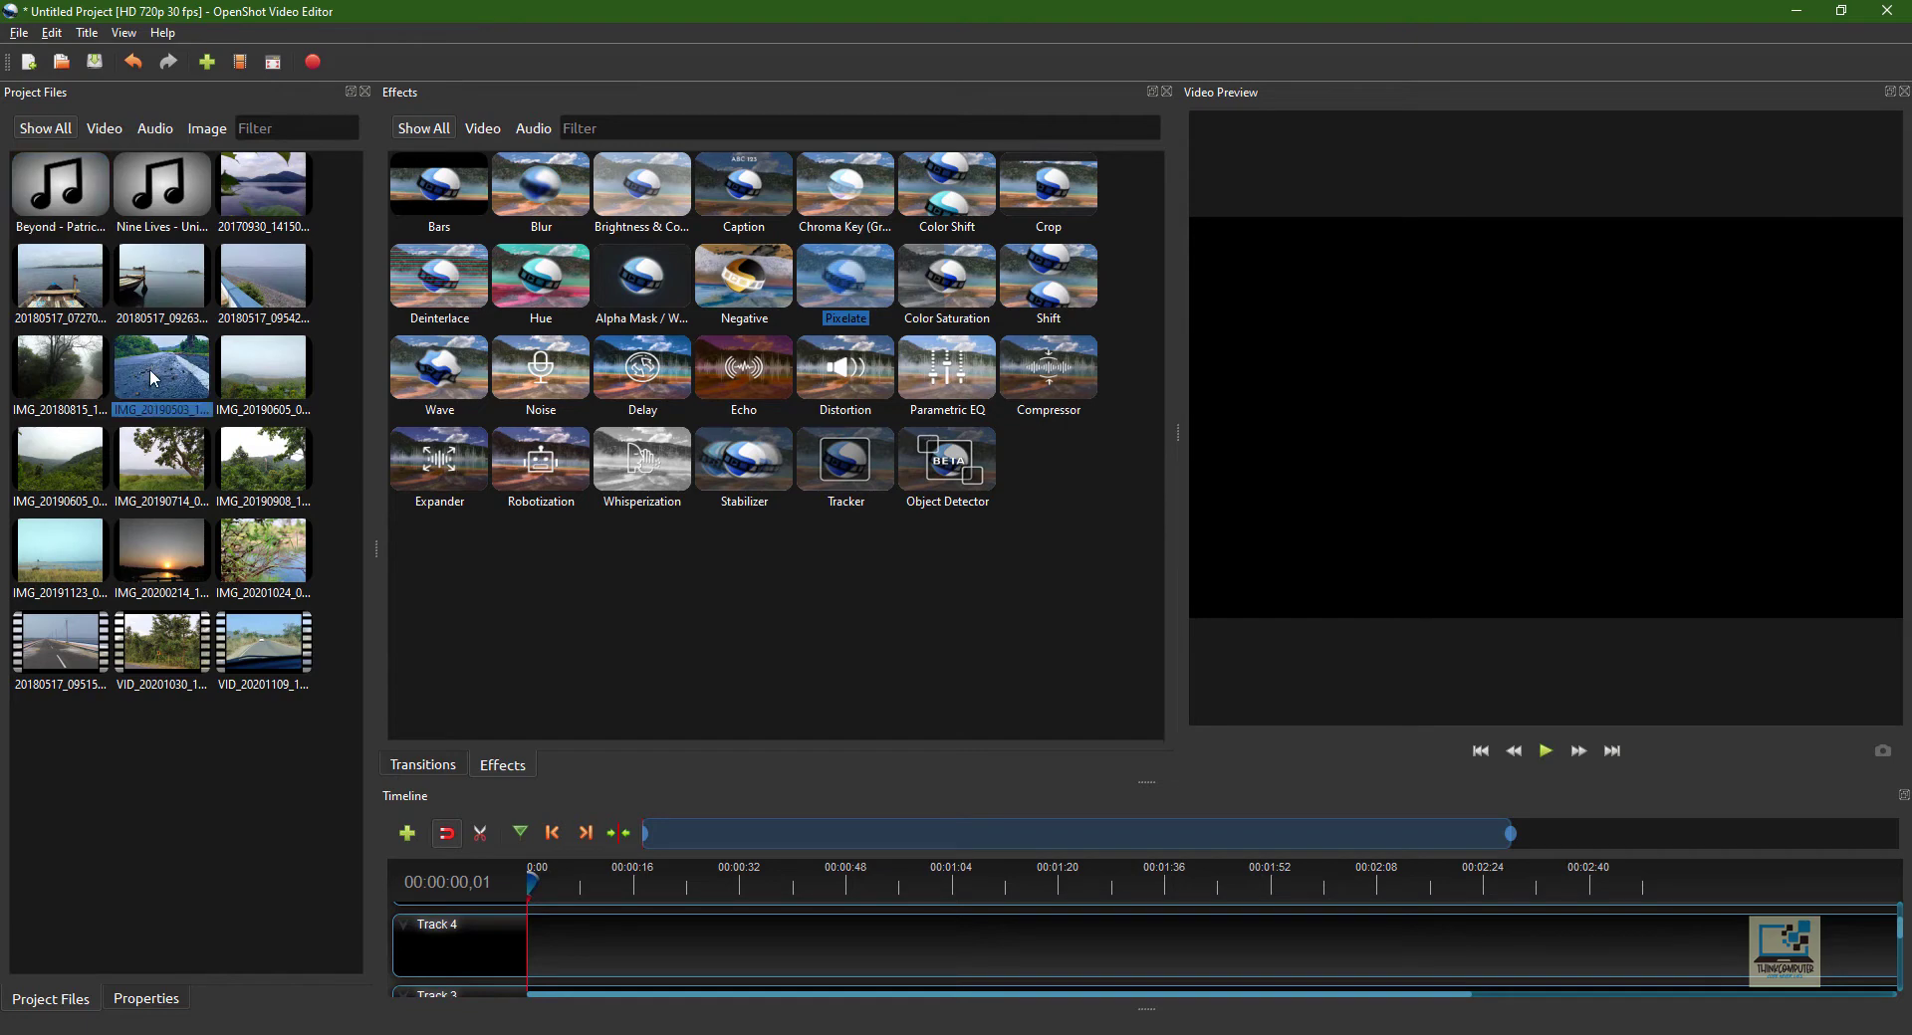
{"action": "right_click", "coordinate": [170, 635]}
{"action": "left_click", "coordinate": [164, 848]}
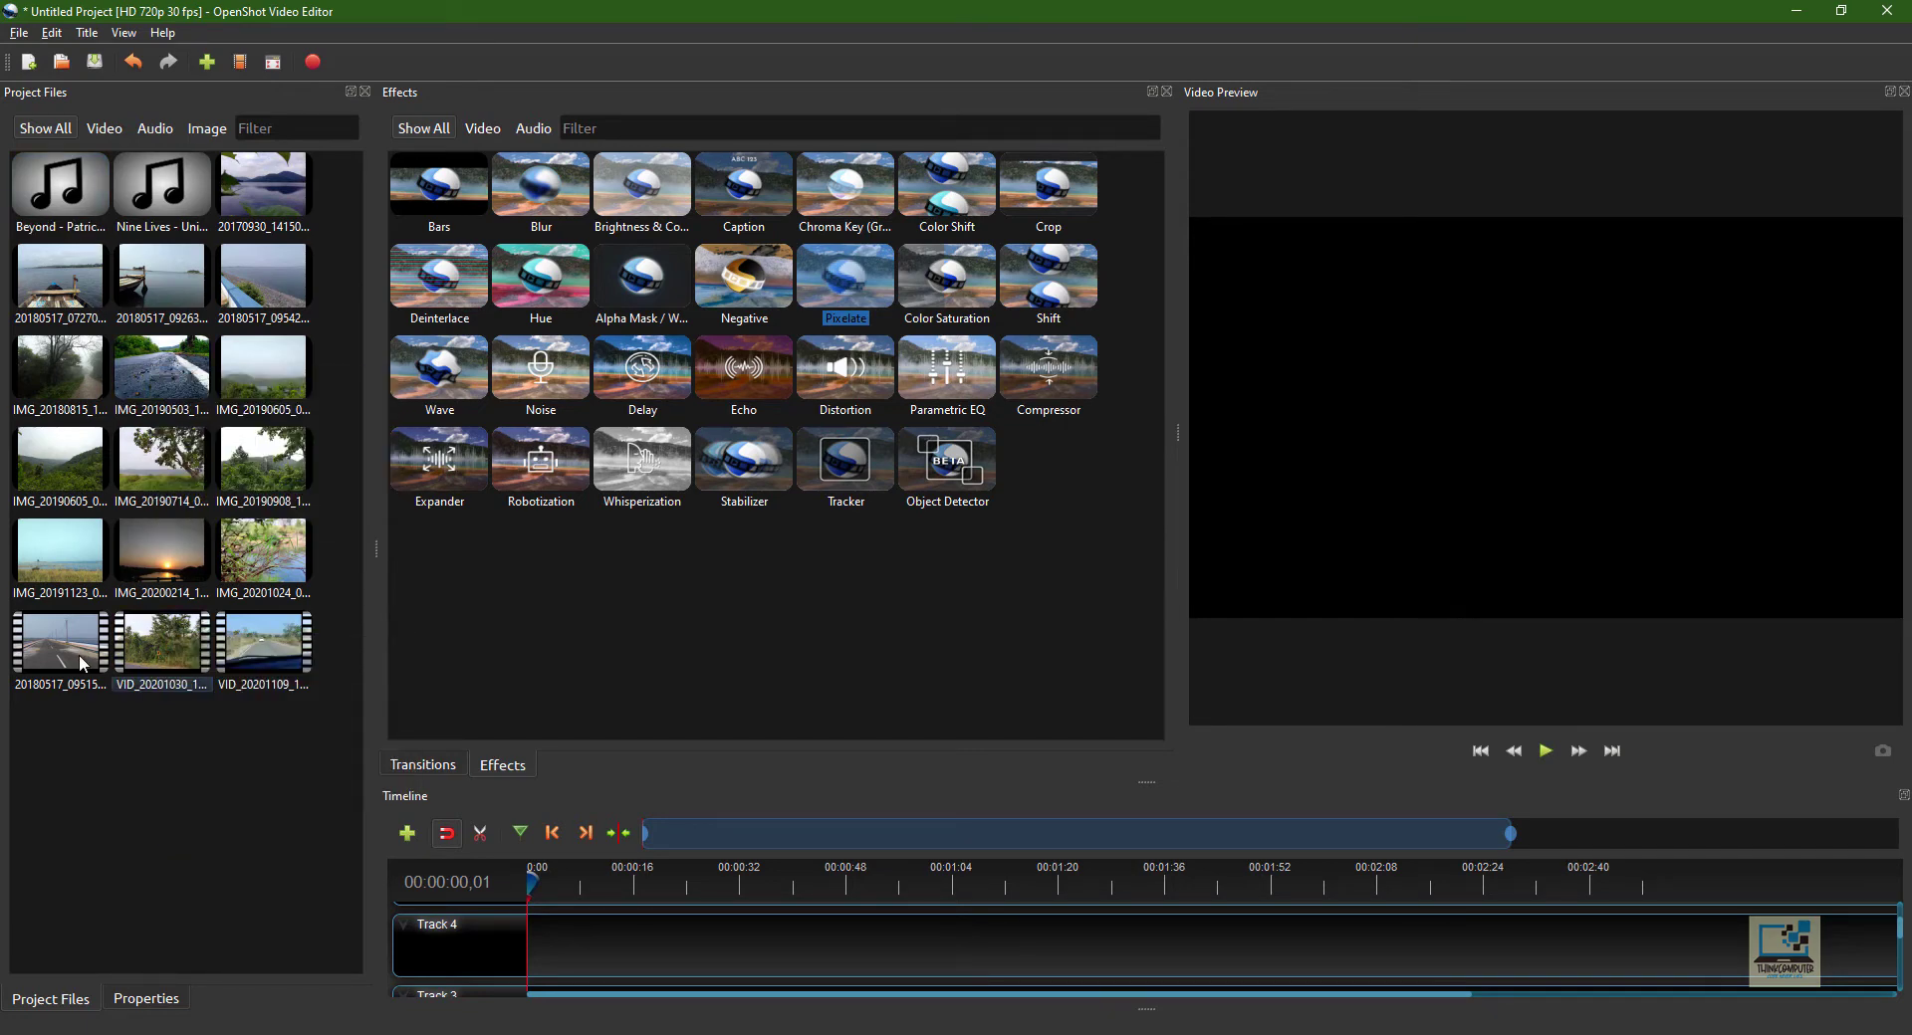
{"action": "right_click", "coordinate": [81, 658]}
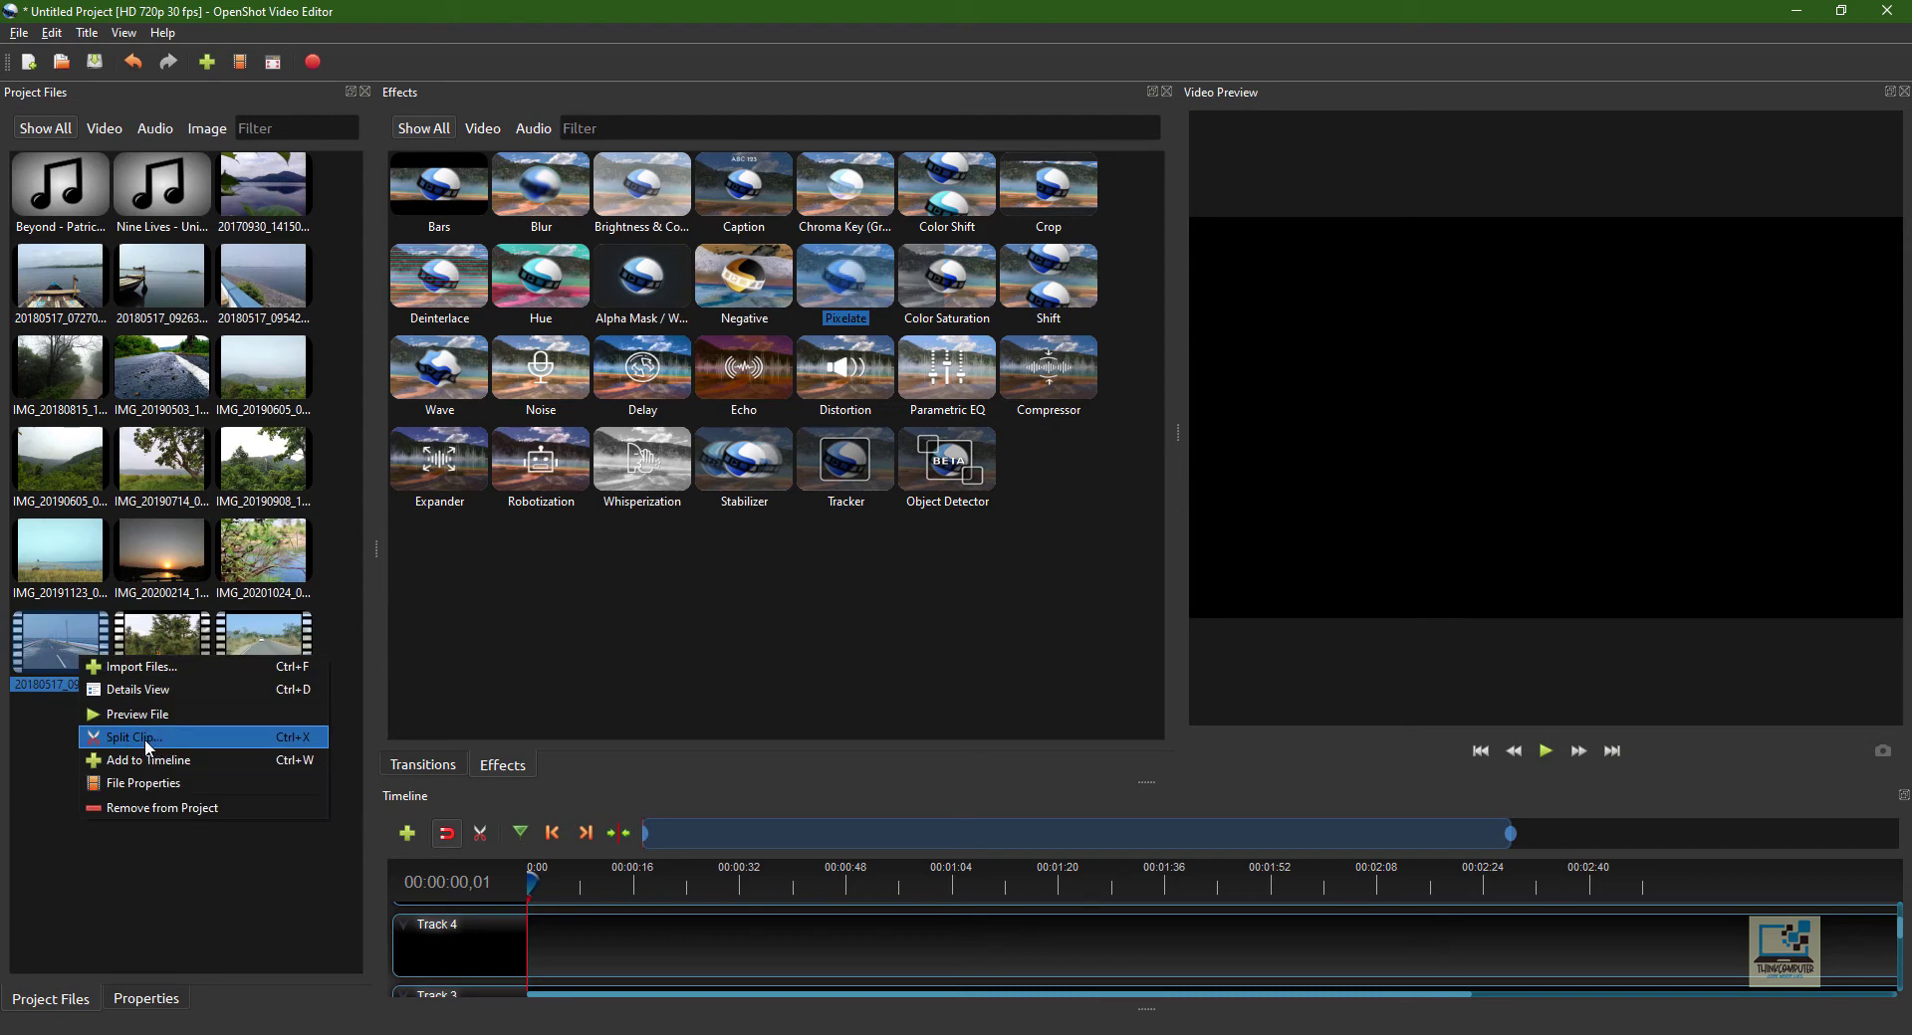
{"action": "left_click", "coordinate": [182, 884]}
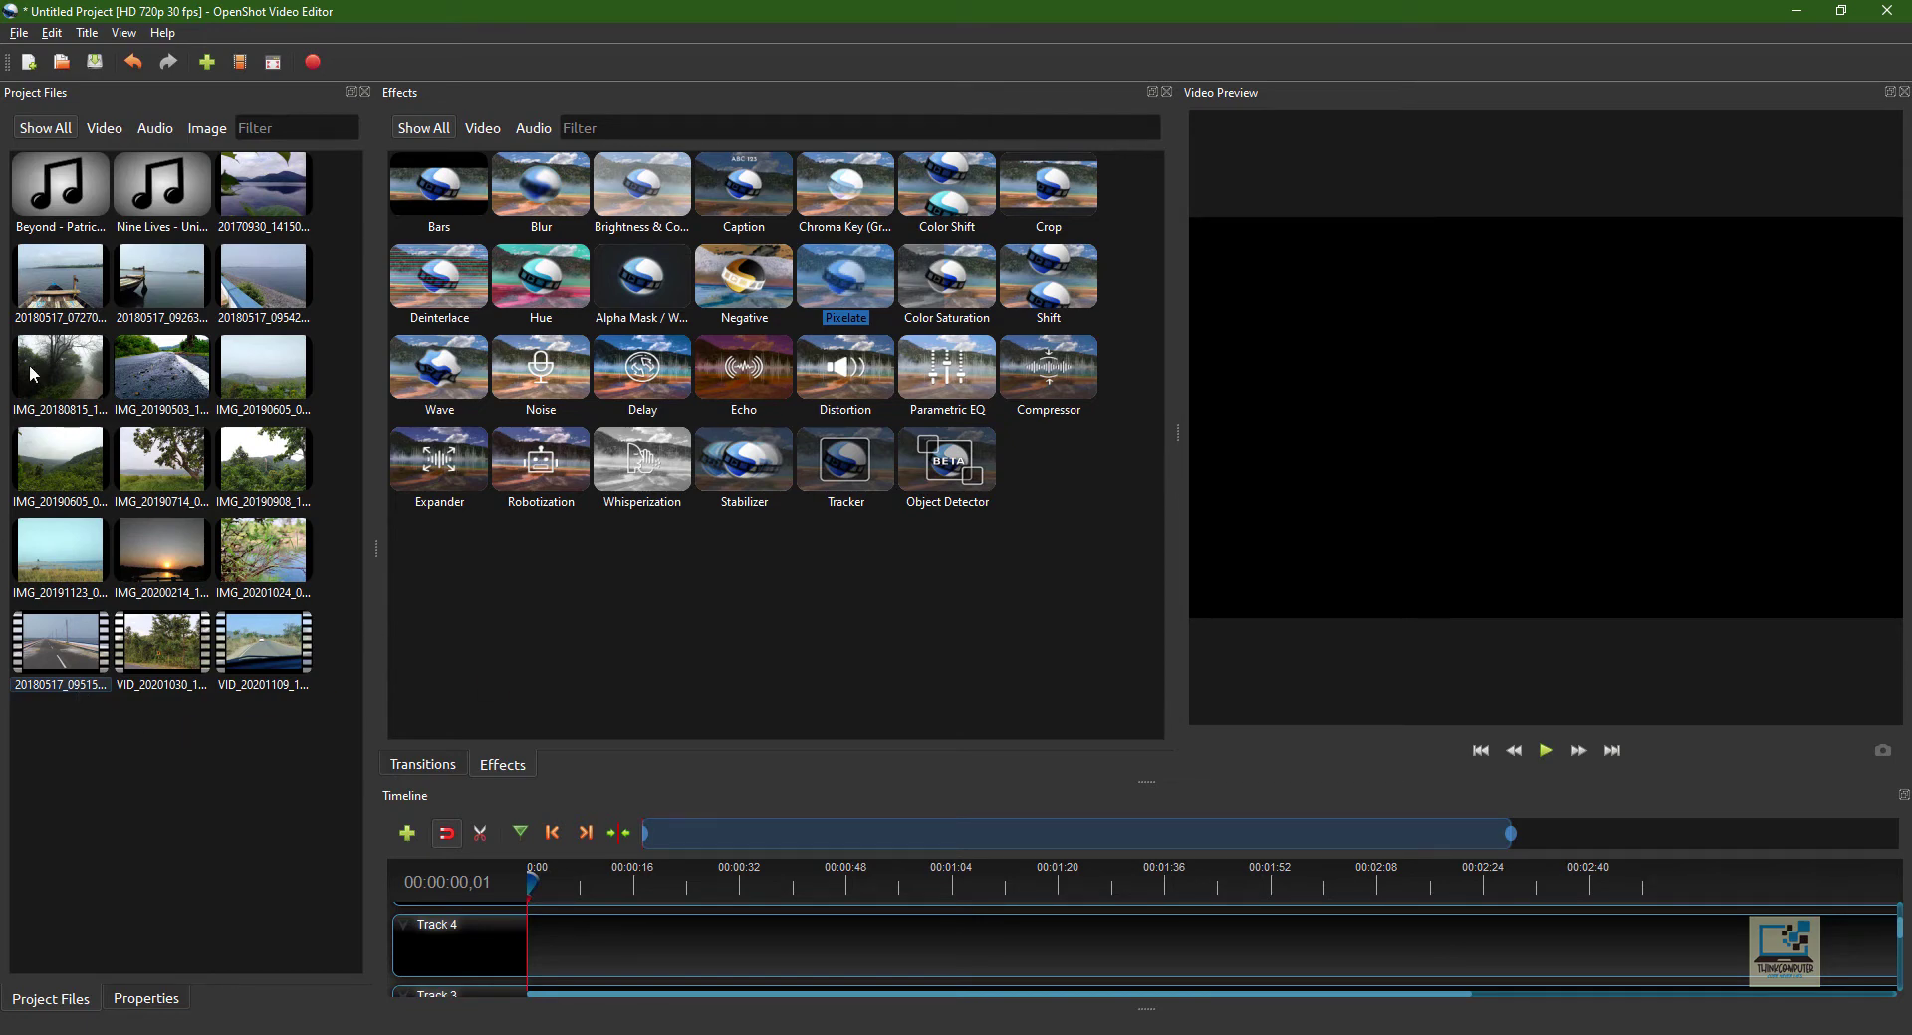
- Place the Beyond music file on Track 4 and the VID_20201030 video on Track 3, both at the timeline start
{"action": "left_click_drag", "start_coordinate": [44, 196], "coordinate": [562, 931]}
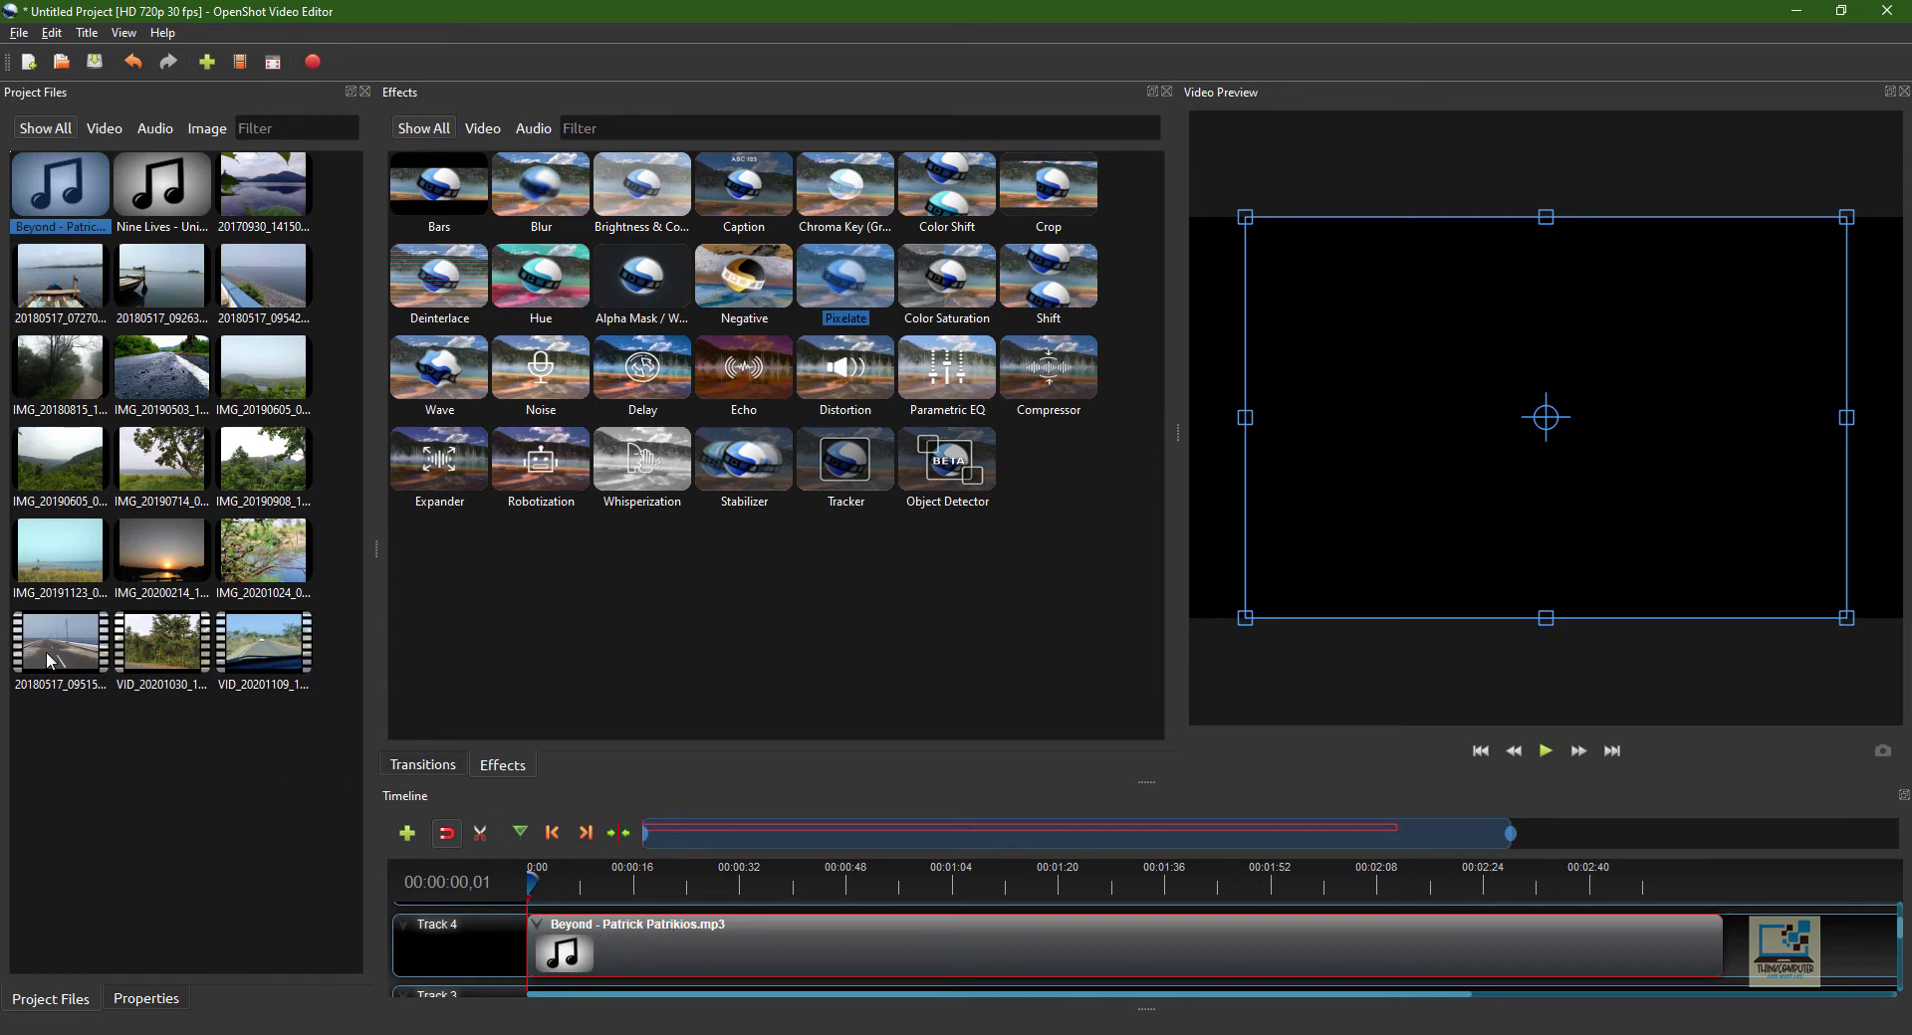
{"action": "left_click", "coordinate": [180, 728]}
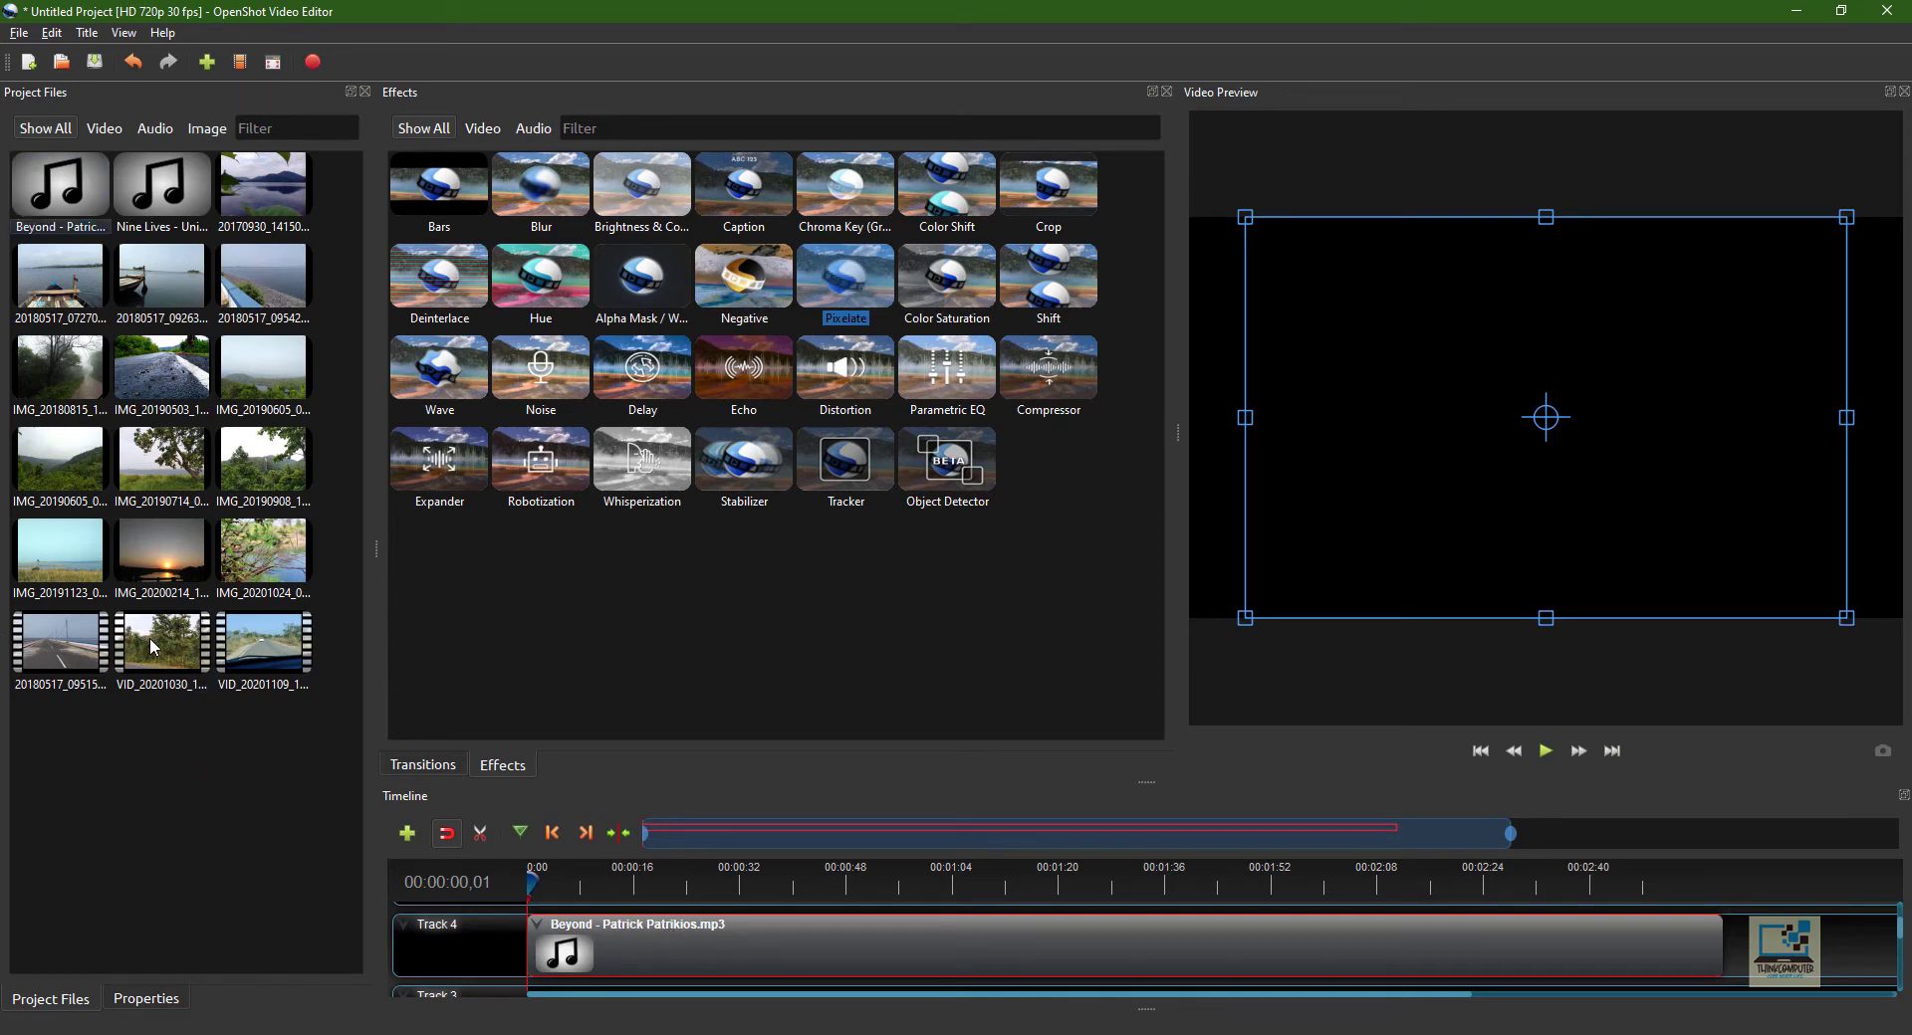
{"action": "left_click_drag", "start_coordinate": [158, 647], "coordinate": [622, 969]}
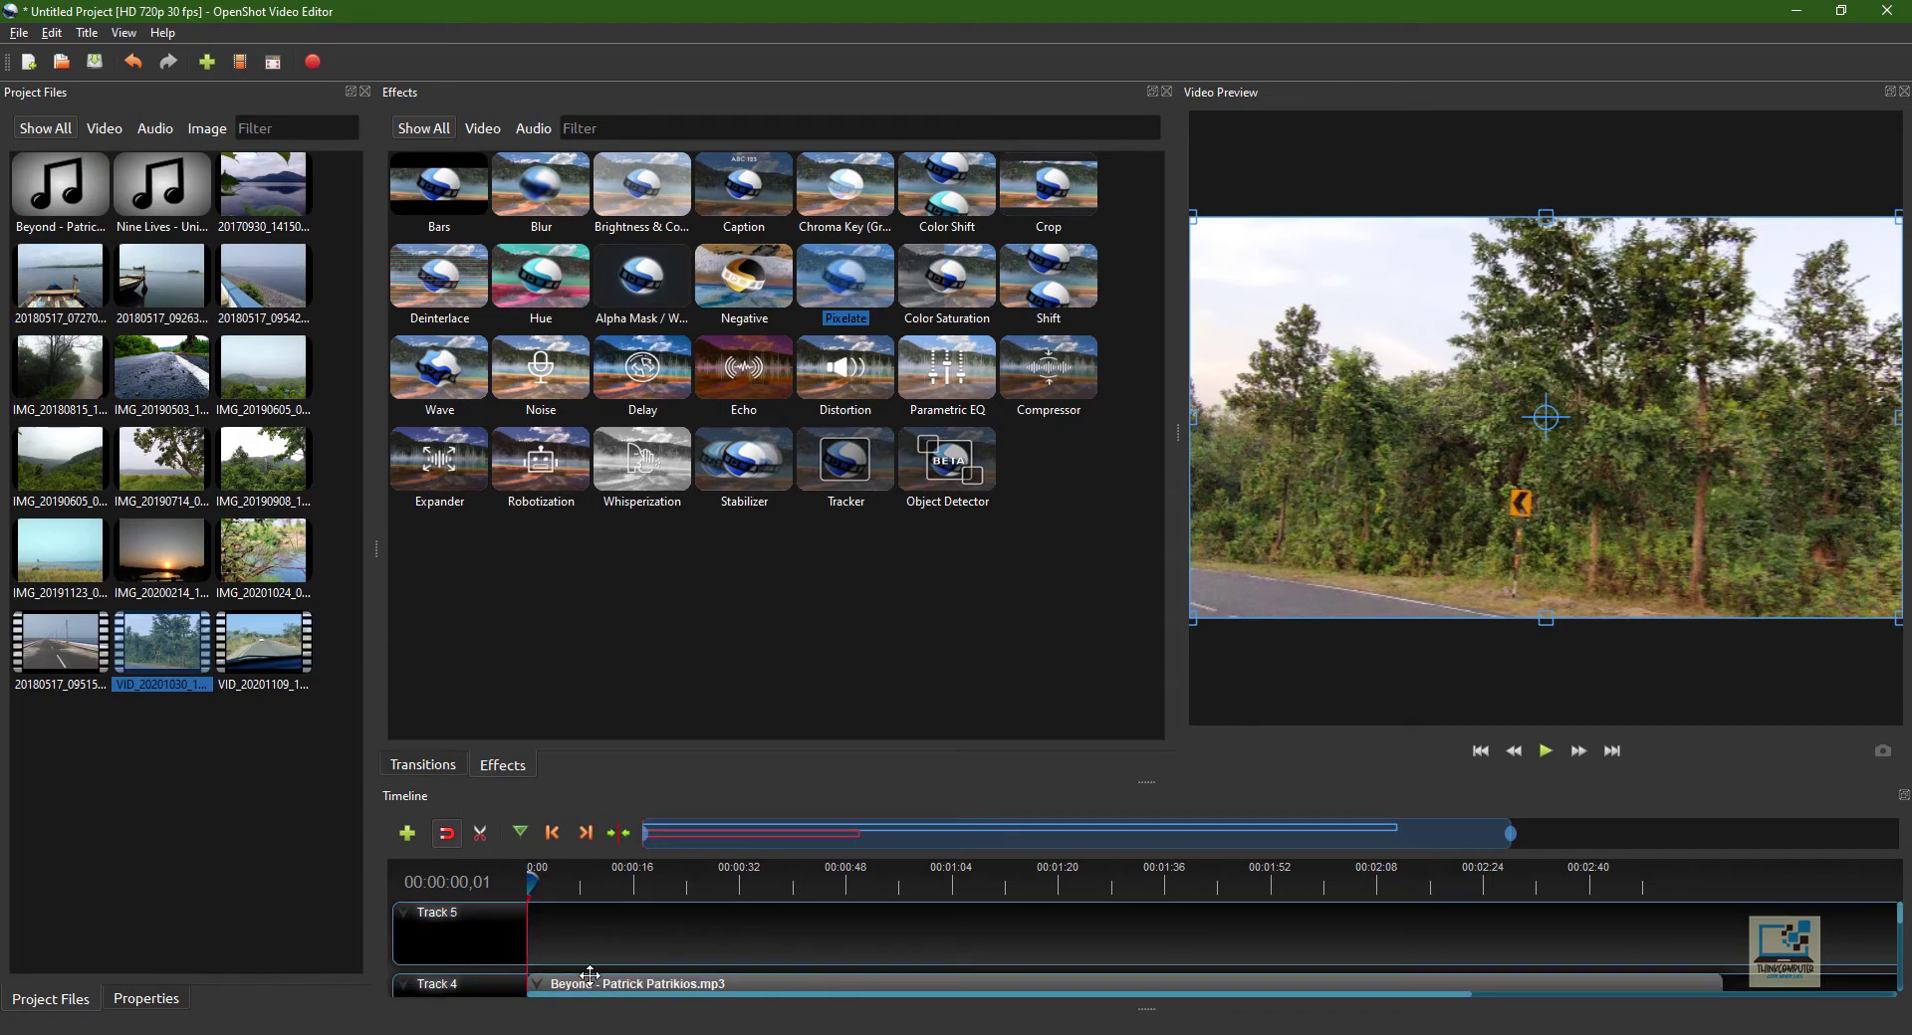
- Move the Beyond music clip up to Track 5, keeping it at the start of the timeline
{"action": "scroll", "coordinate": [575, 958], "scroll_direction": "down", "scroll_amount": 1}
{"action": "scroll", "coordinate": [577, 963], "scroll_direction": "up", "scroll_amount": 1}
{"action": "left_click_drag", "start_coordinate": [595, 986], "coordinate": [573, 911]}
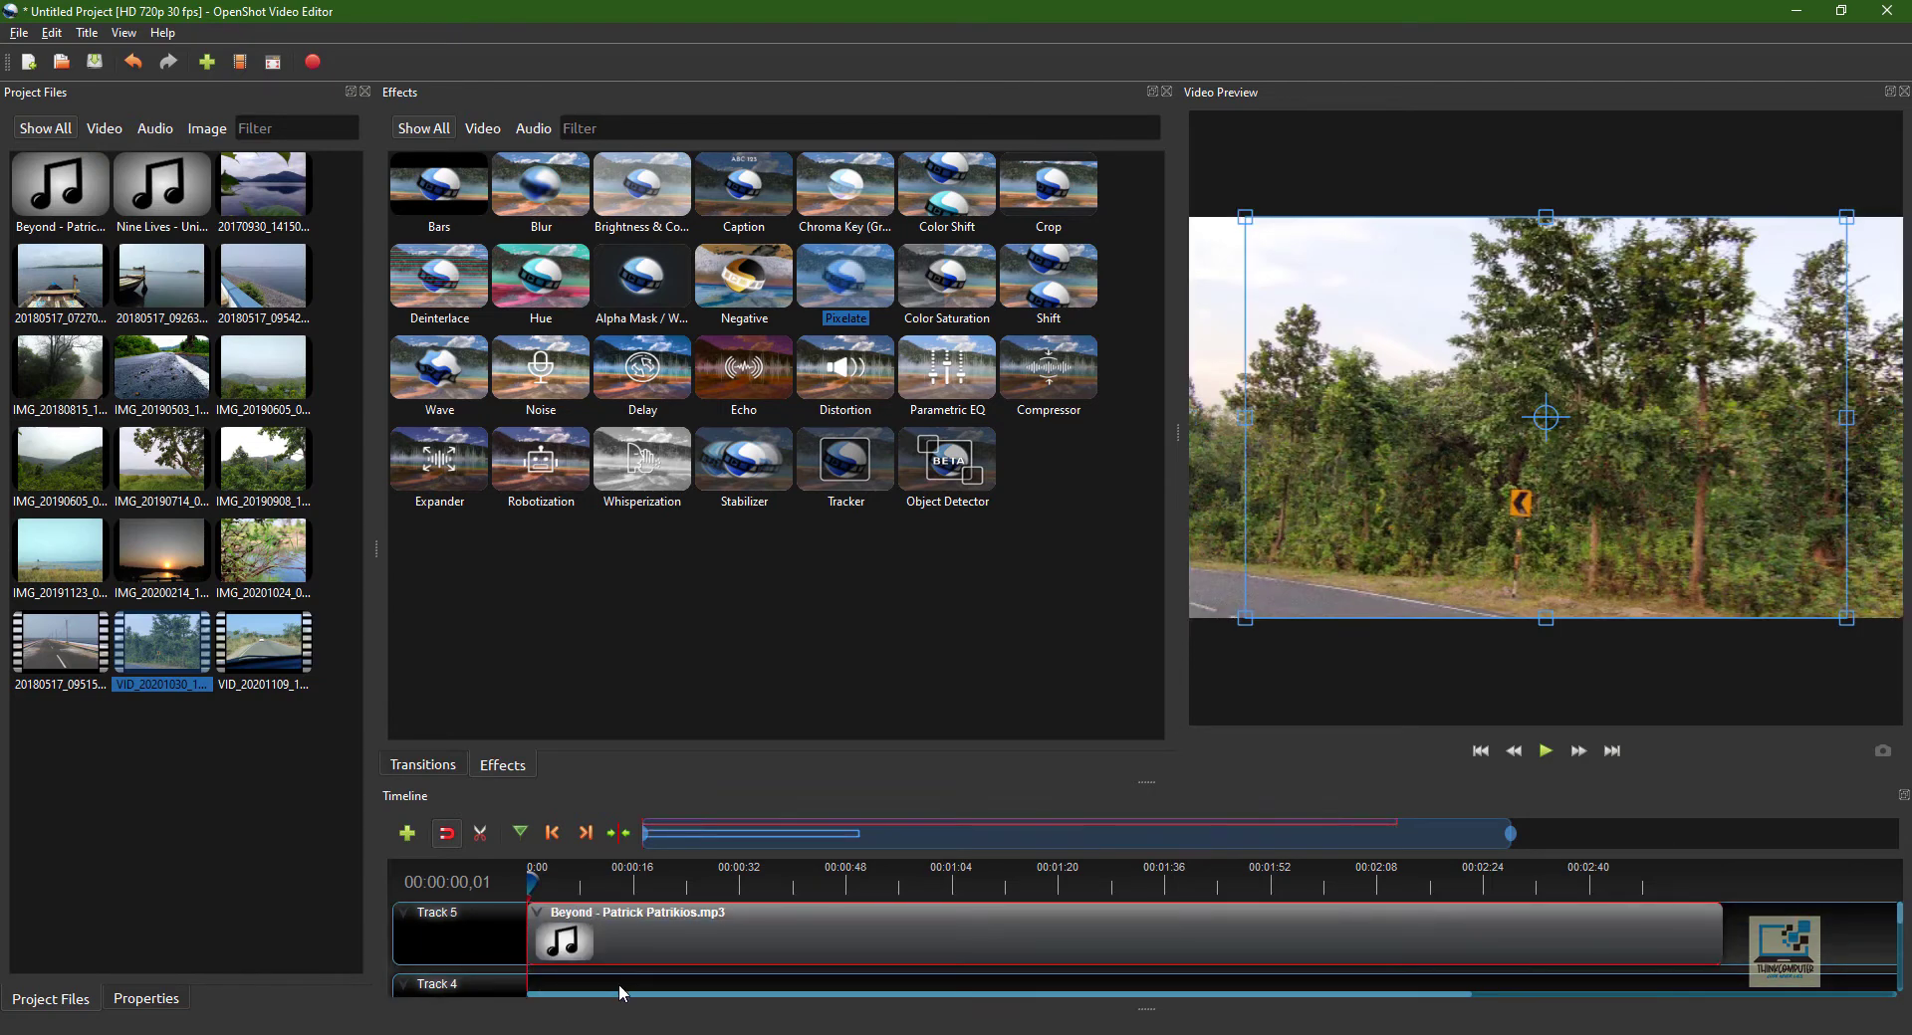
{"action": "scroll", "coordinate": [618, 986], "scroll_direction": "down", "scroll_amount": 1}
- Examine how the music clip and the VID_20201030_165937_2.mp4 clip are arranged on the timeline tracks
{"action": "left_click", "coordinate": [609, 947]}
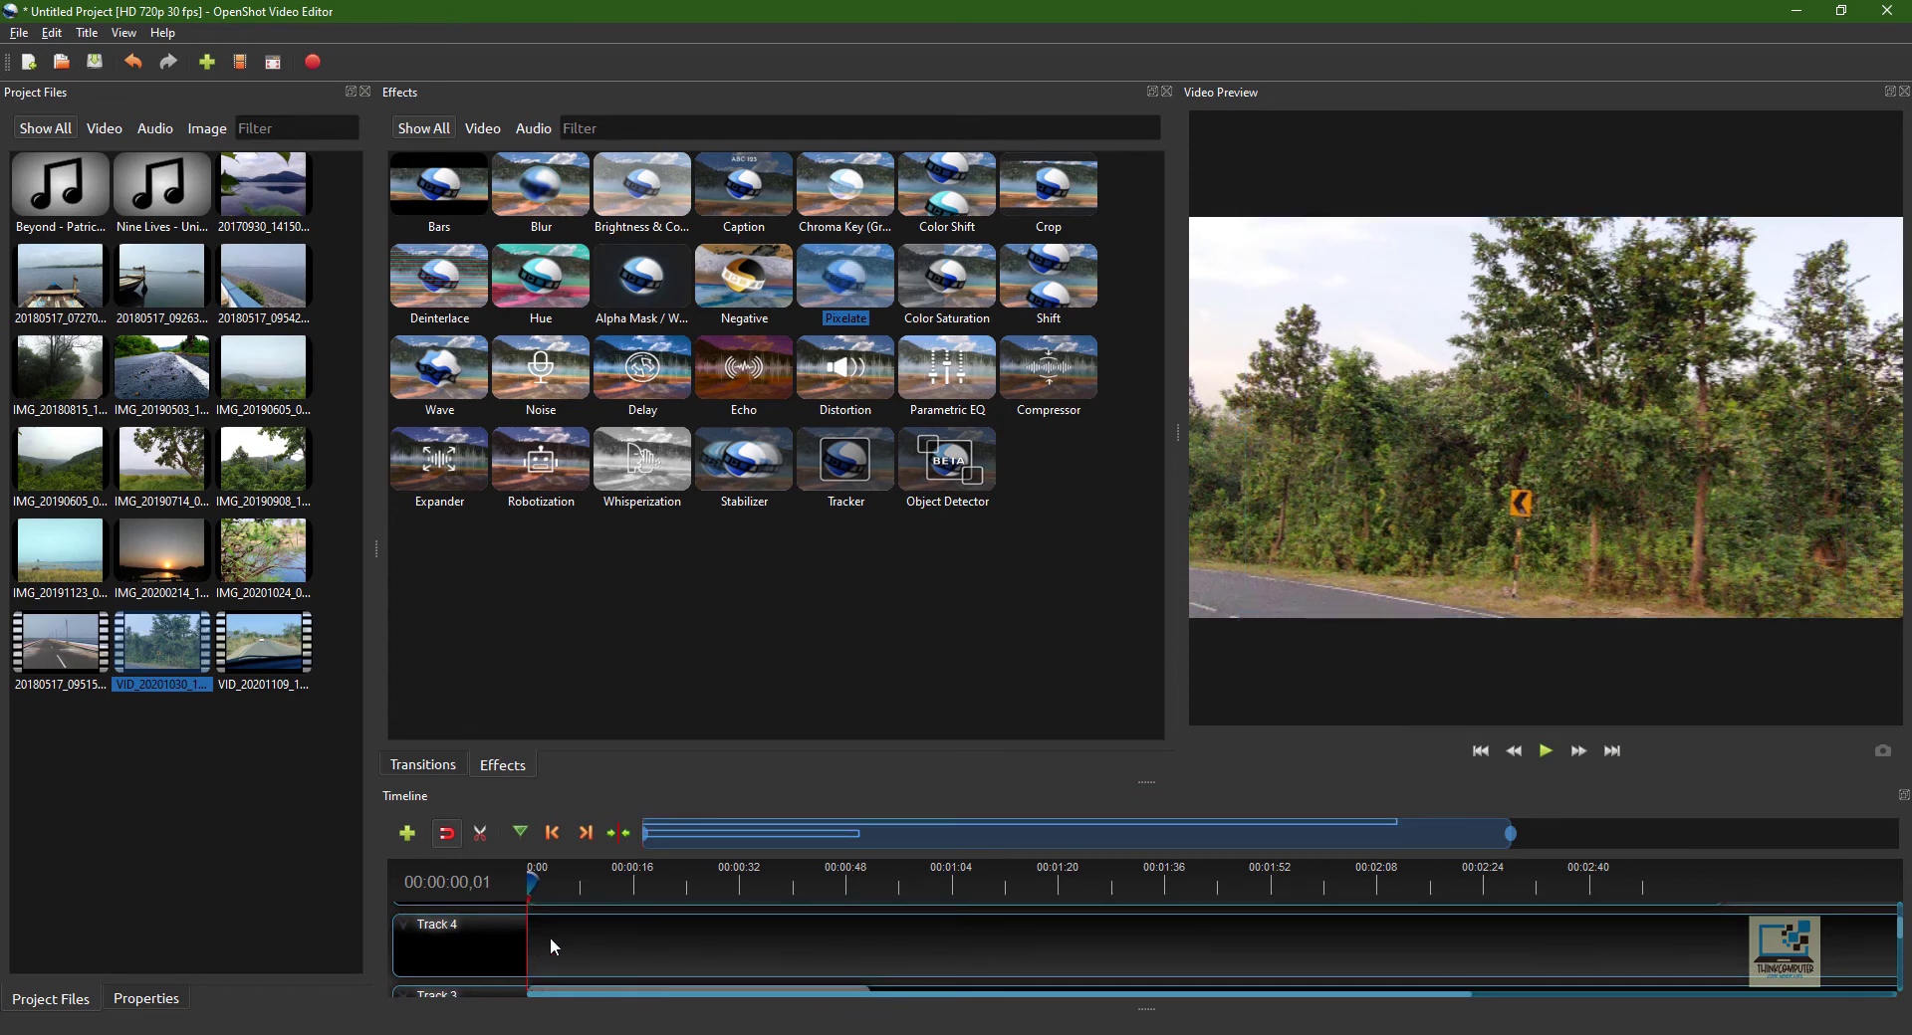
{"action": "scroll", "coordinate": [905, 952], "scroll_direction": "down", "scroll_amount": 1}
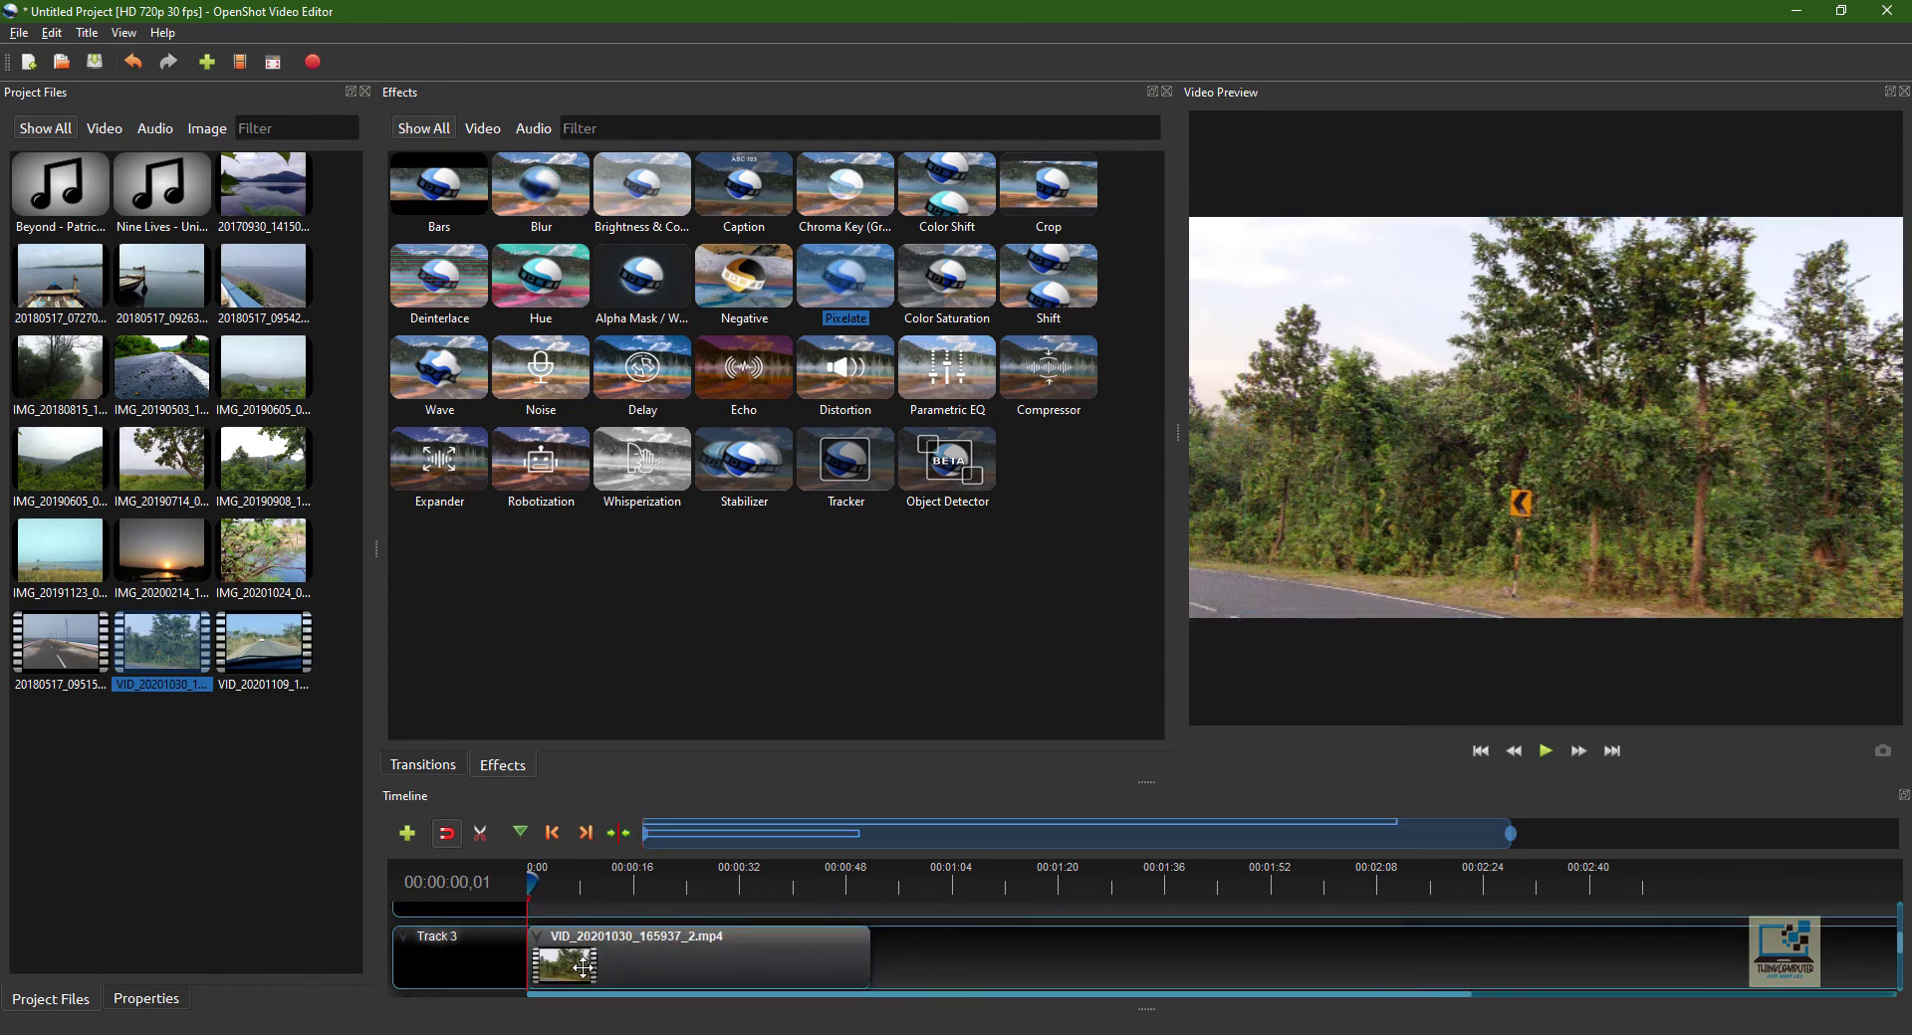
{"action": "left_click", "coordinate": [624, 958]}
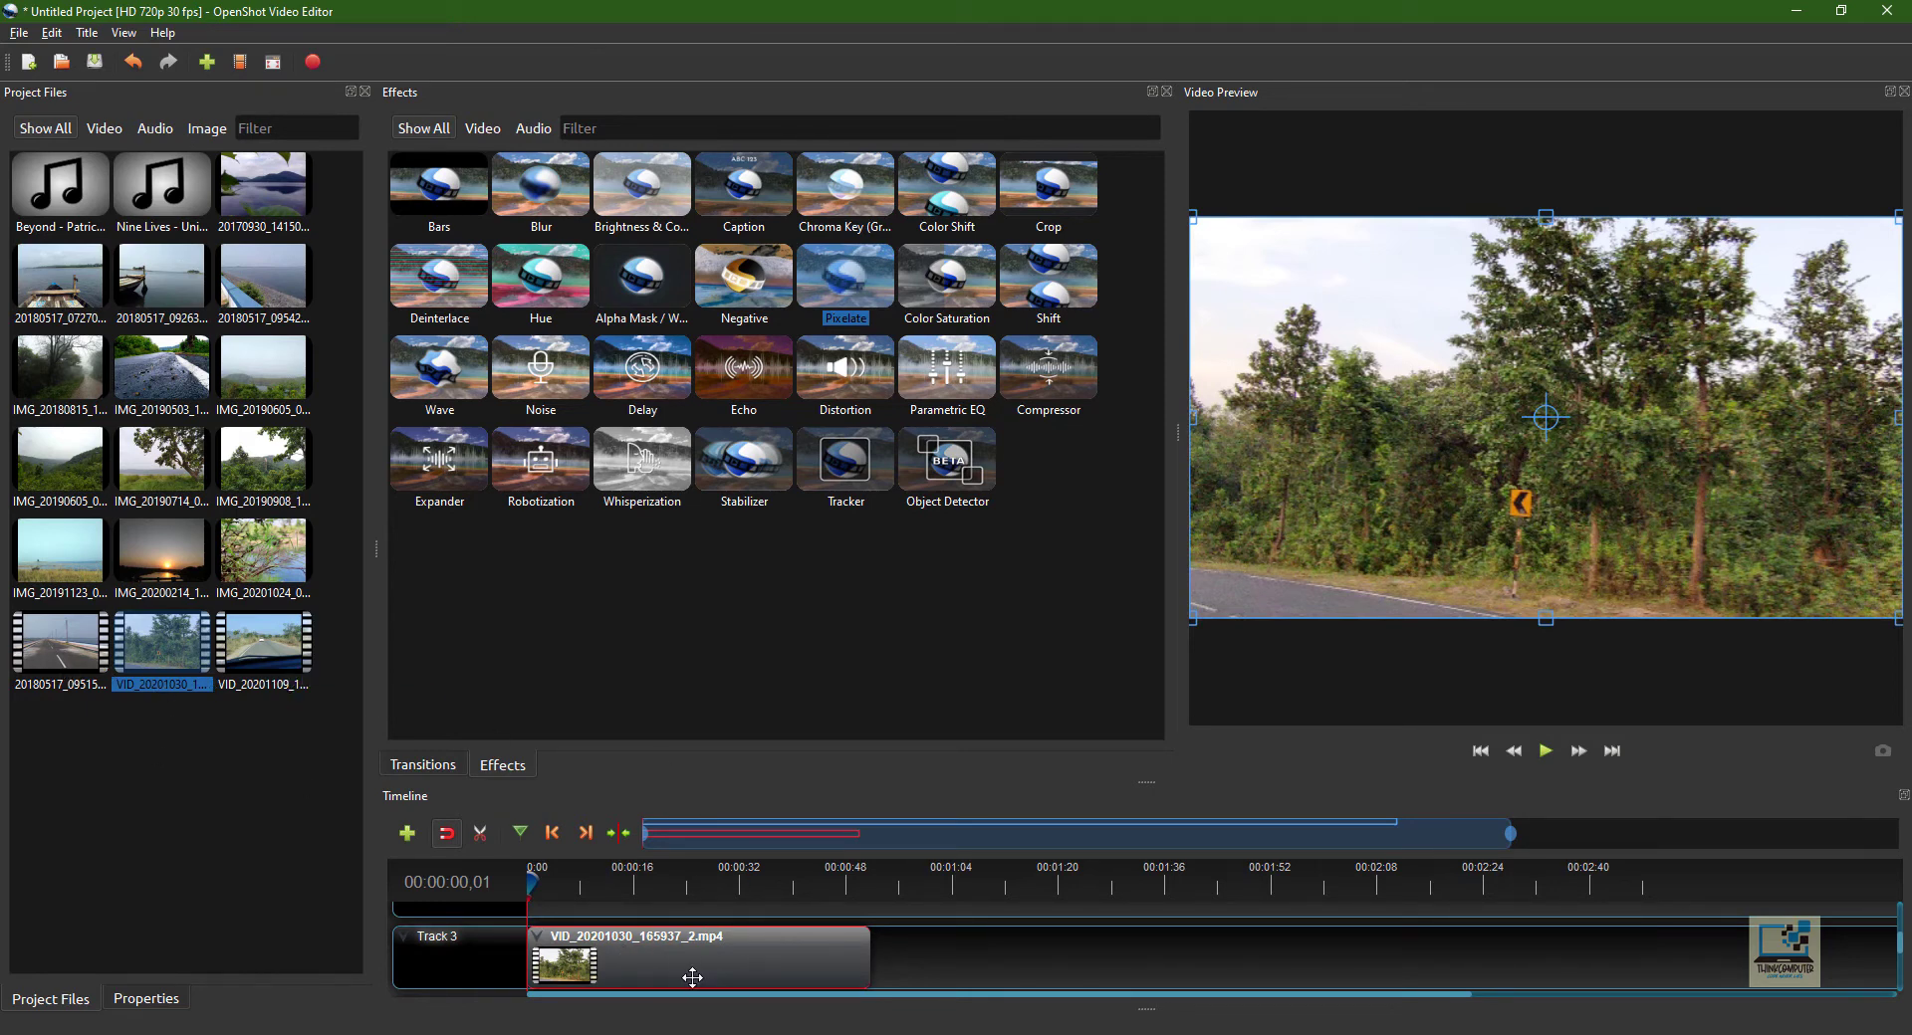
{"action": "left_click", "coordinate": [976, 965]}
{"action": "scroll", "coordinate": [776, 988], "scroll_direction": "up", "scroll_amount": 2}
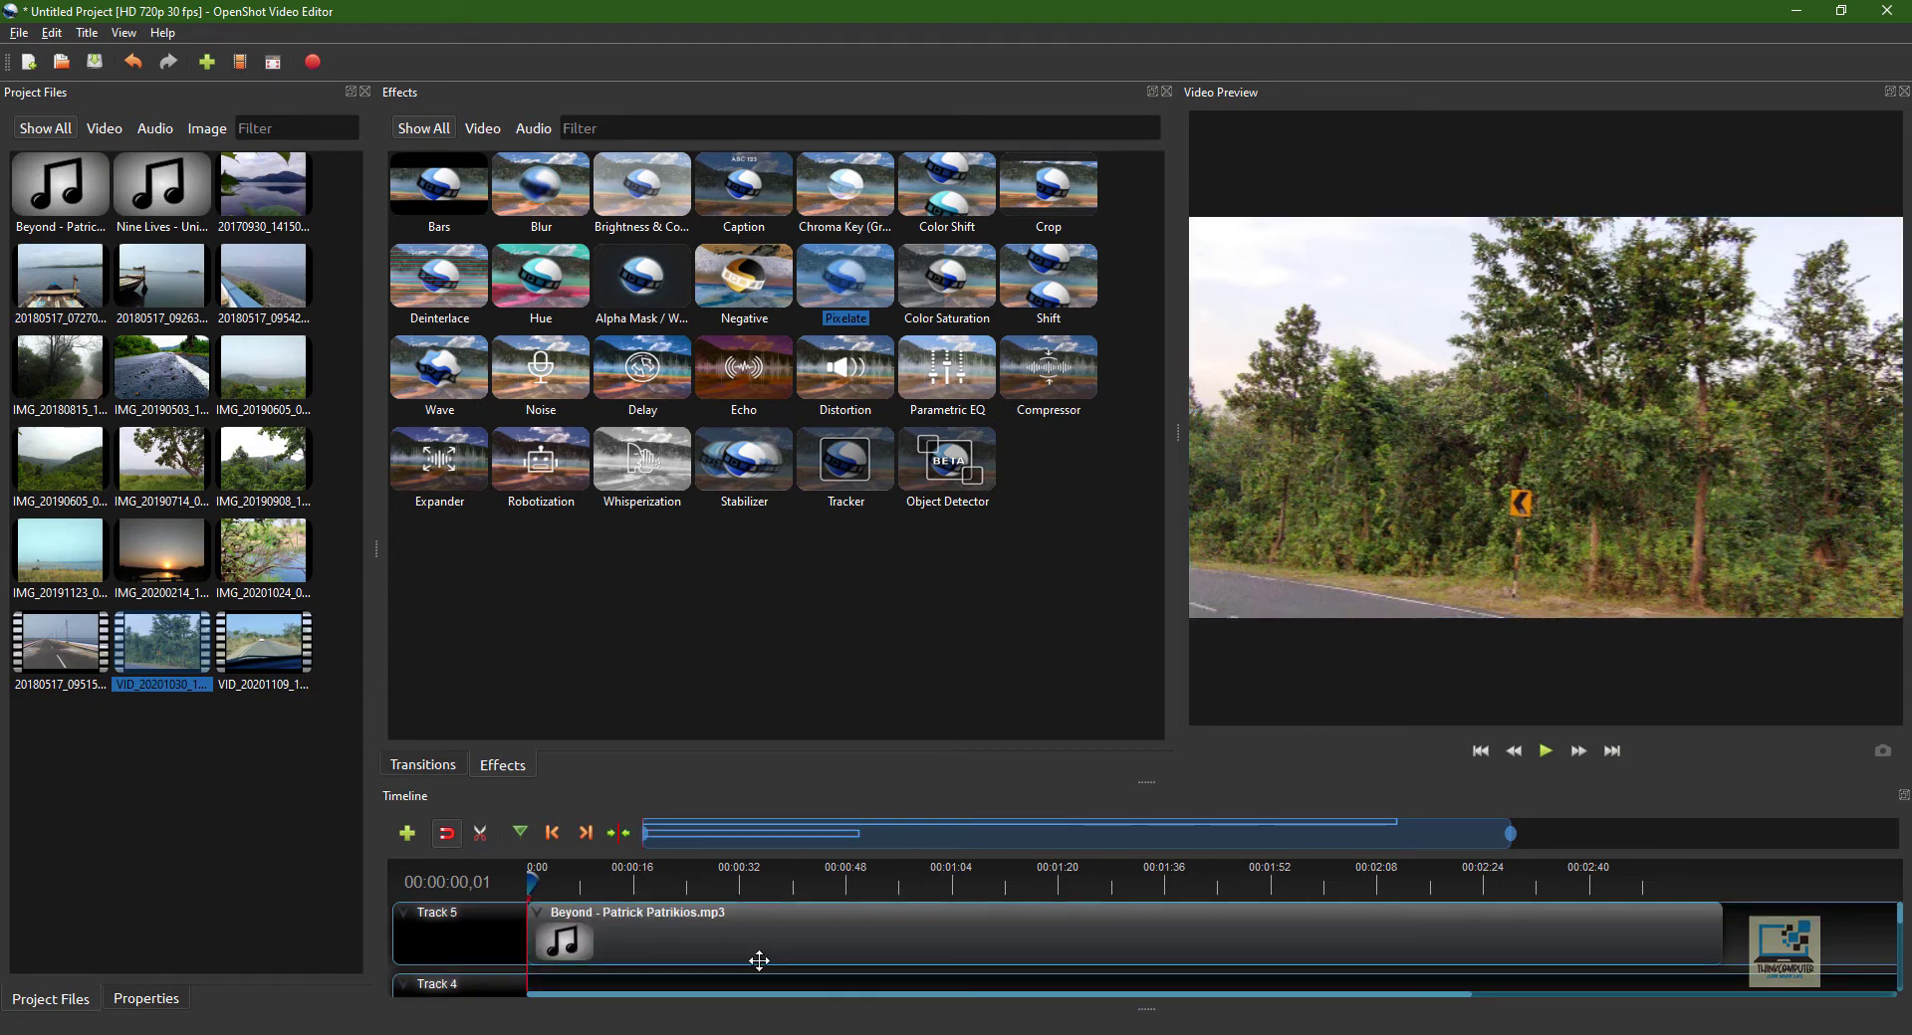
{"action": "scroll", "coordinate": [756, 955], "scroll_direction": "down", "scroll_amount": 2}
{"action": "scroll", "coordinate": [739, 958], "scroll_direction": "up", "scroll_amount": 2}
{"action": "scroll", "coordinate": [739, 958], "scroll_direction": "down", "scroll_amount": 2}
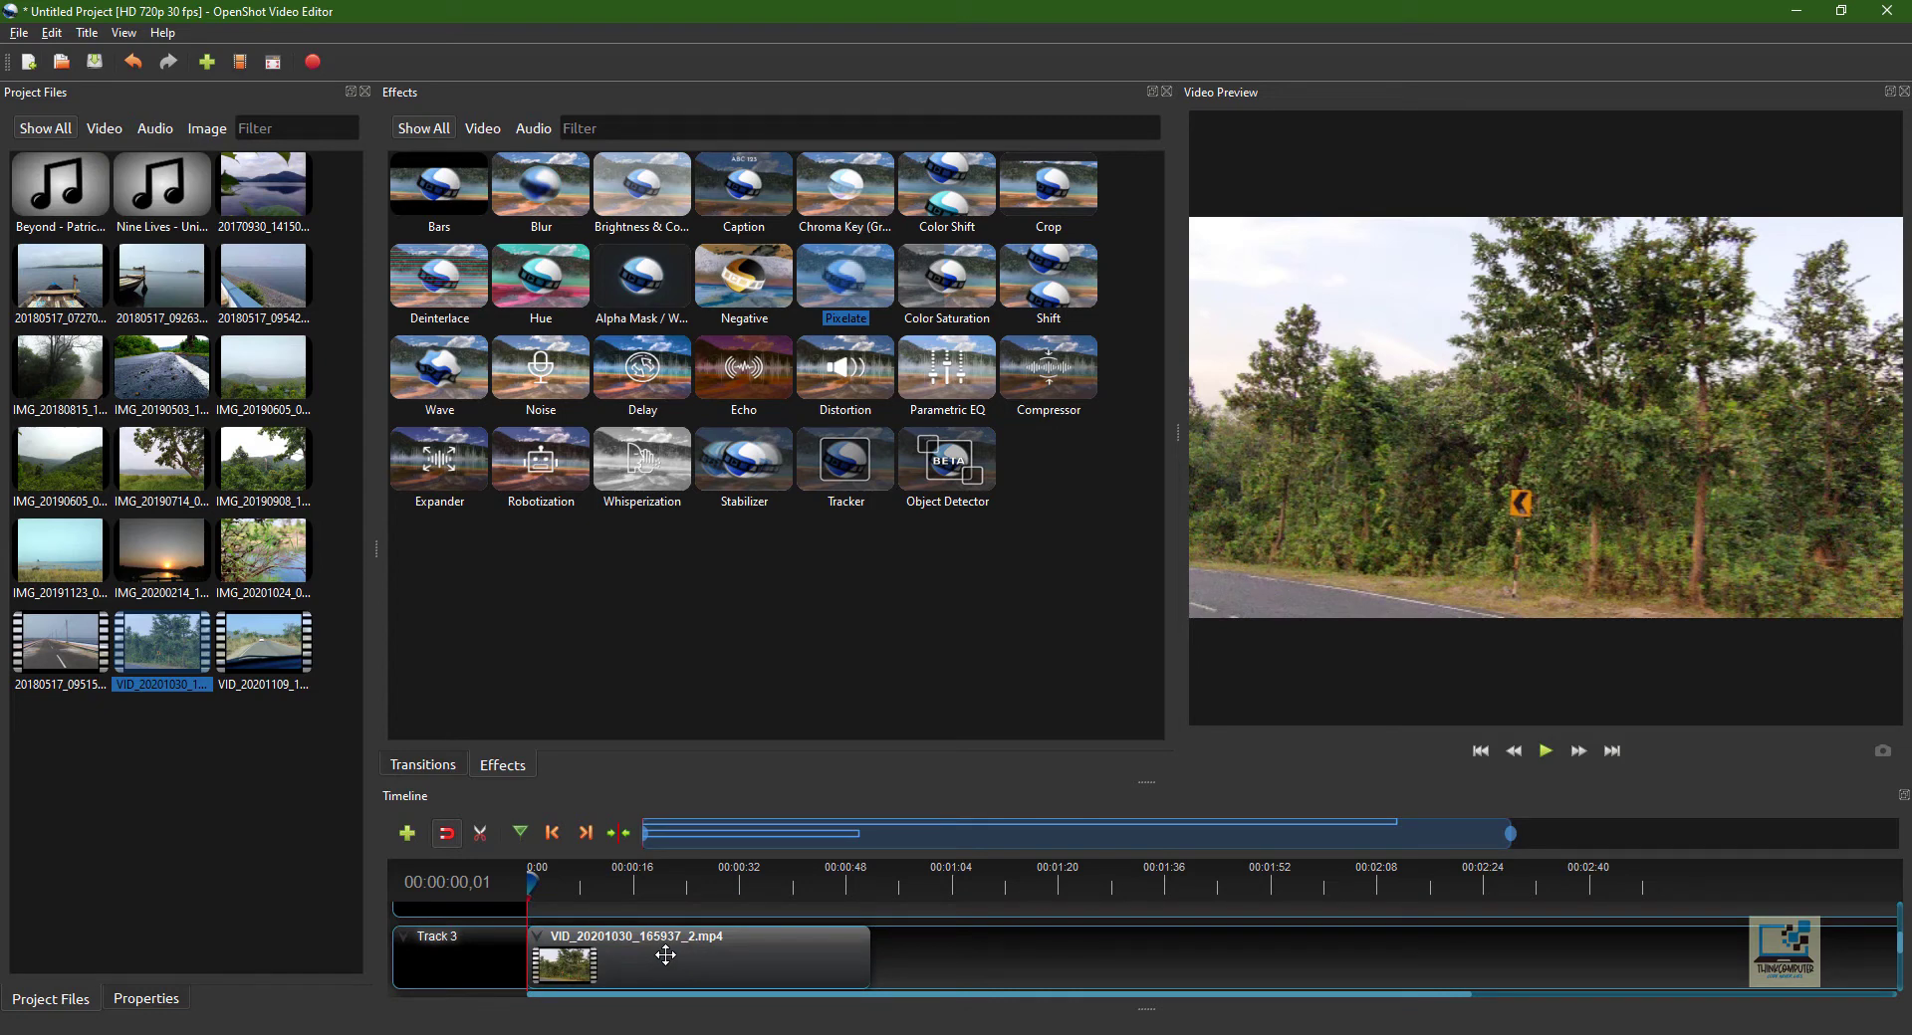
- Separate the audio of VID_20201030_165937_2.mp4 on Track 3 into a single clip with all channels
{"action": "left_click", "coordinate": [665, 956]}
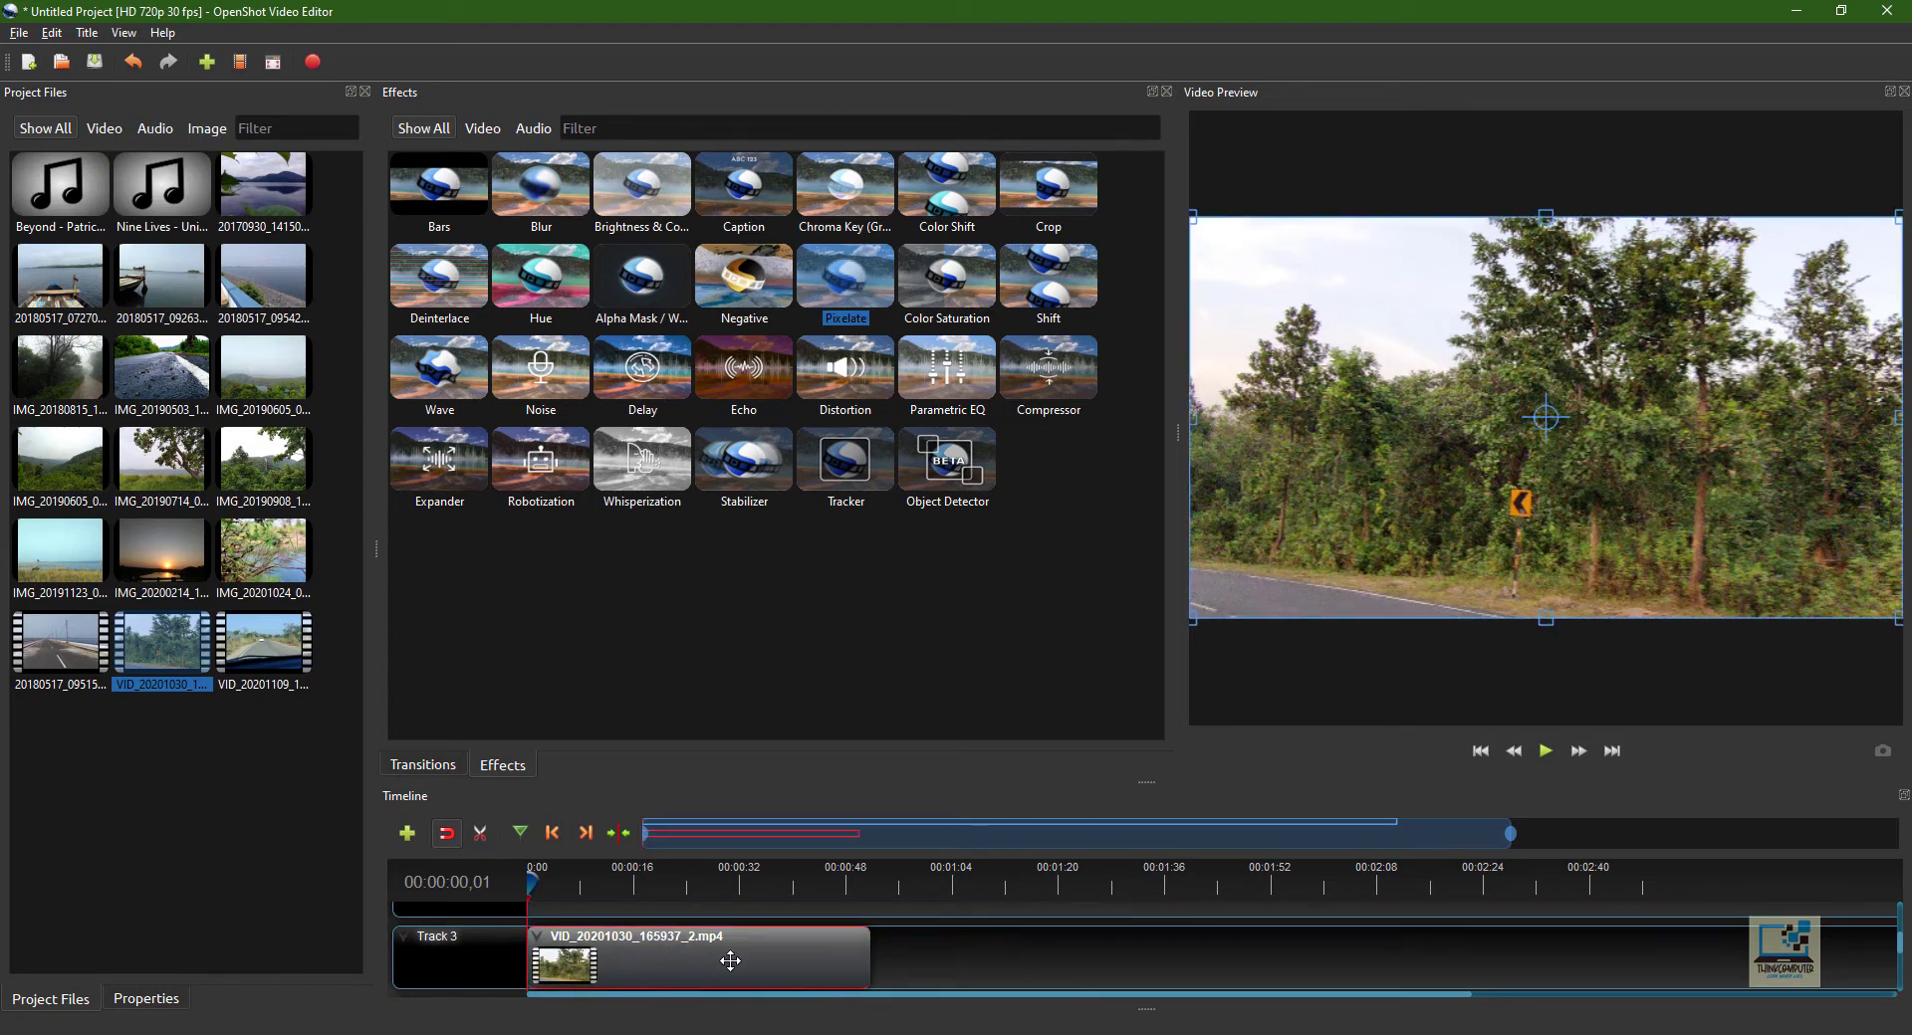
{"action": "right_click", "coordinate": [599, 961]}
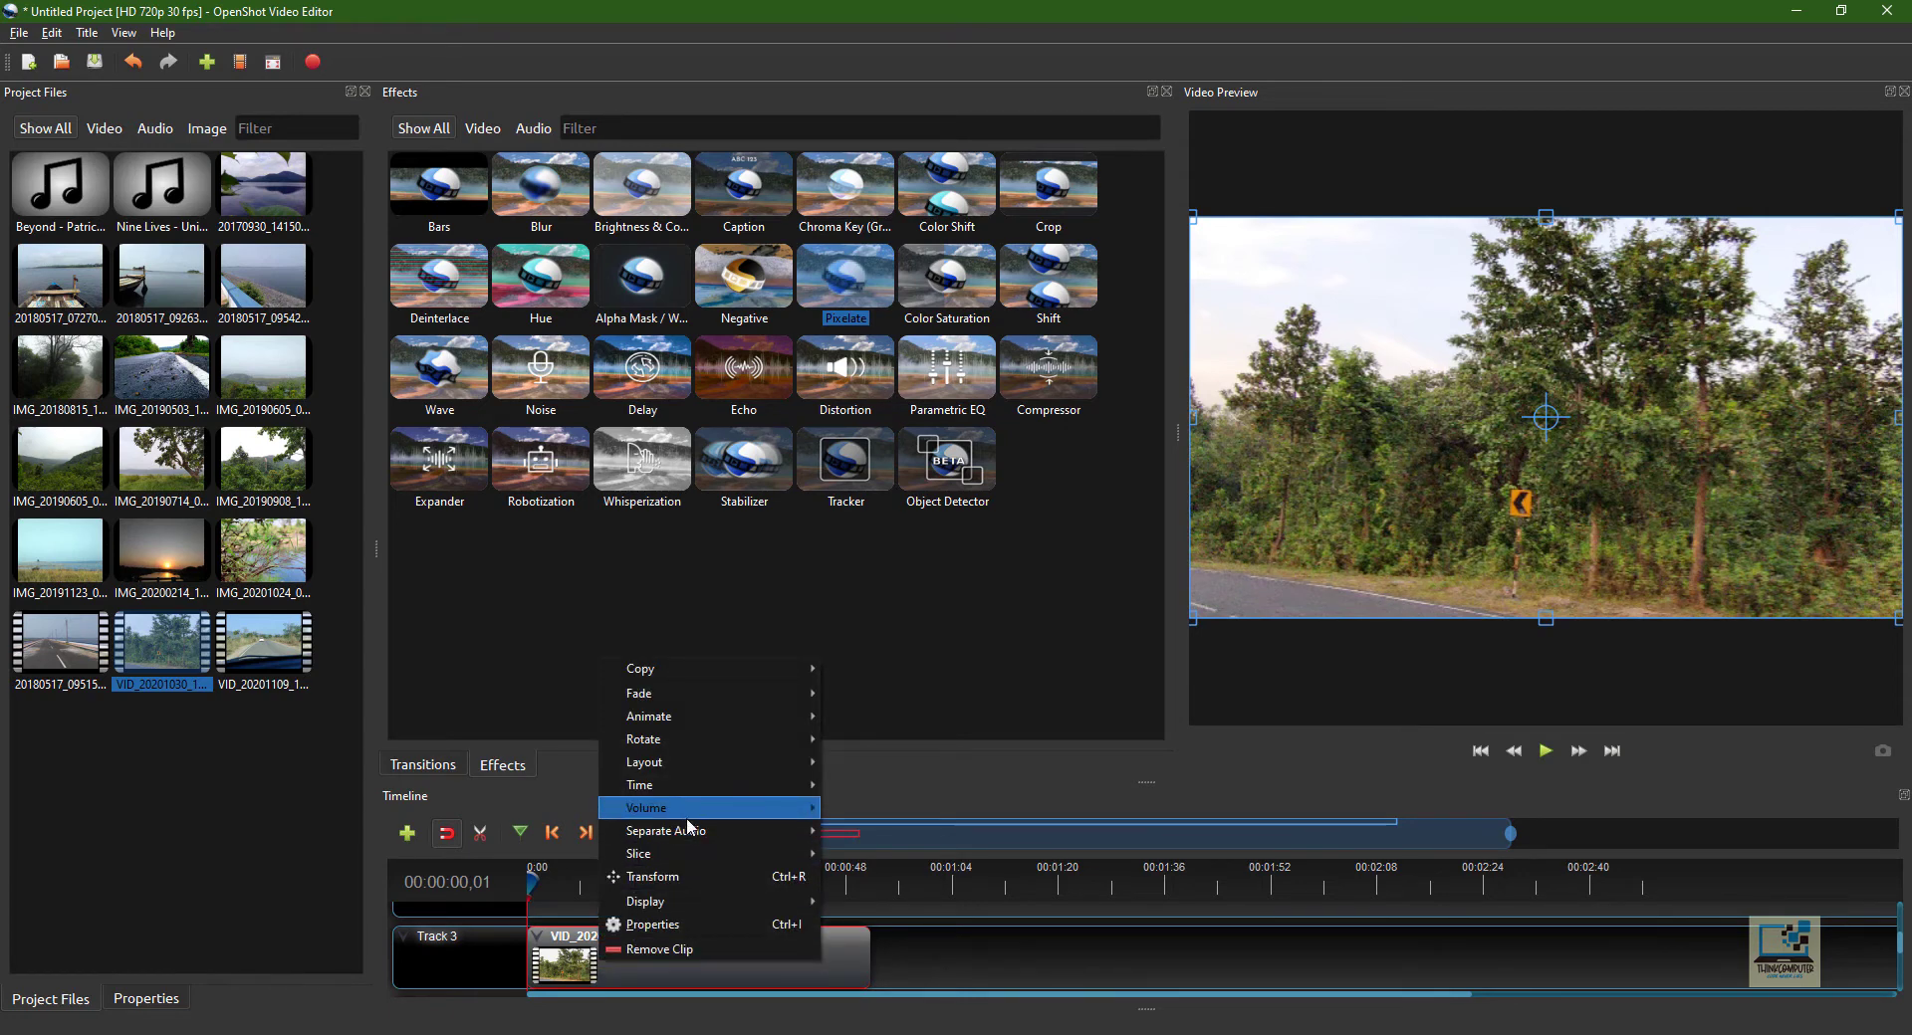
{"action": "mouse_move", "coordinate": [690, 834]}
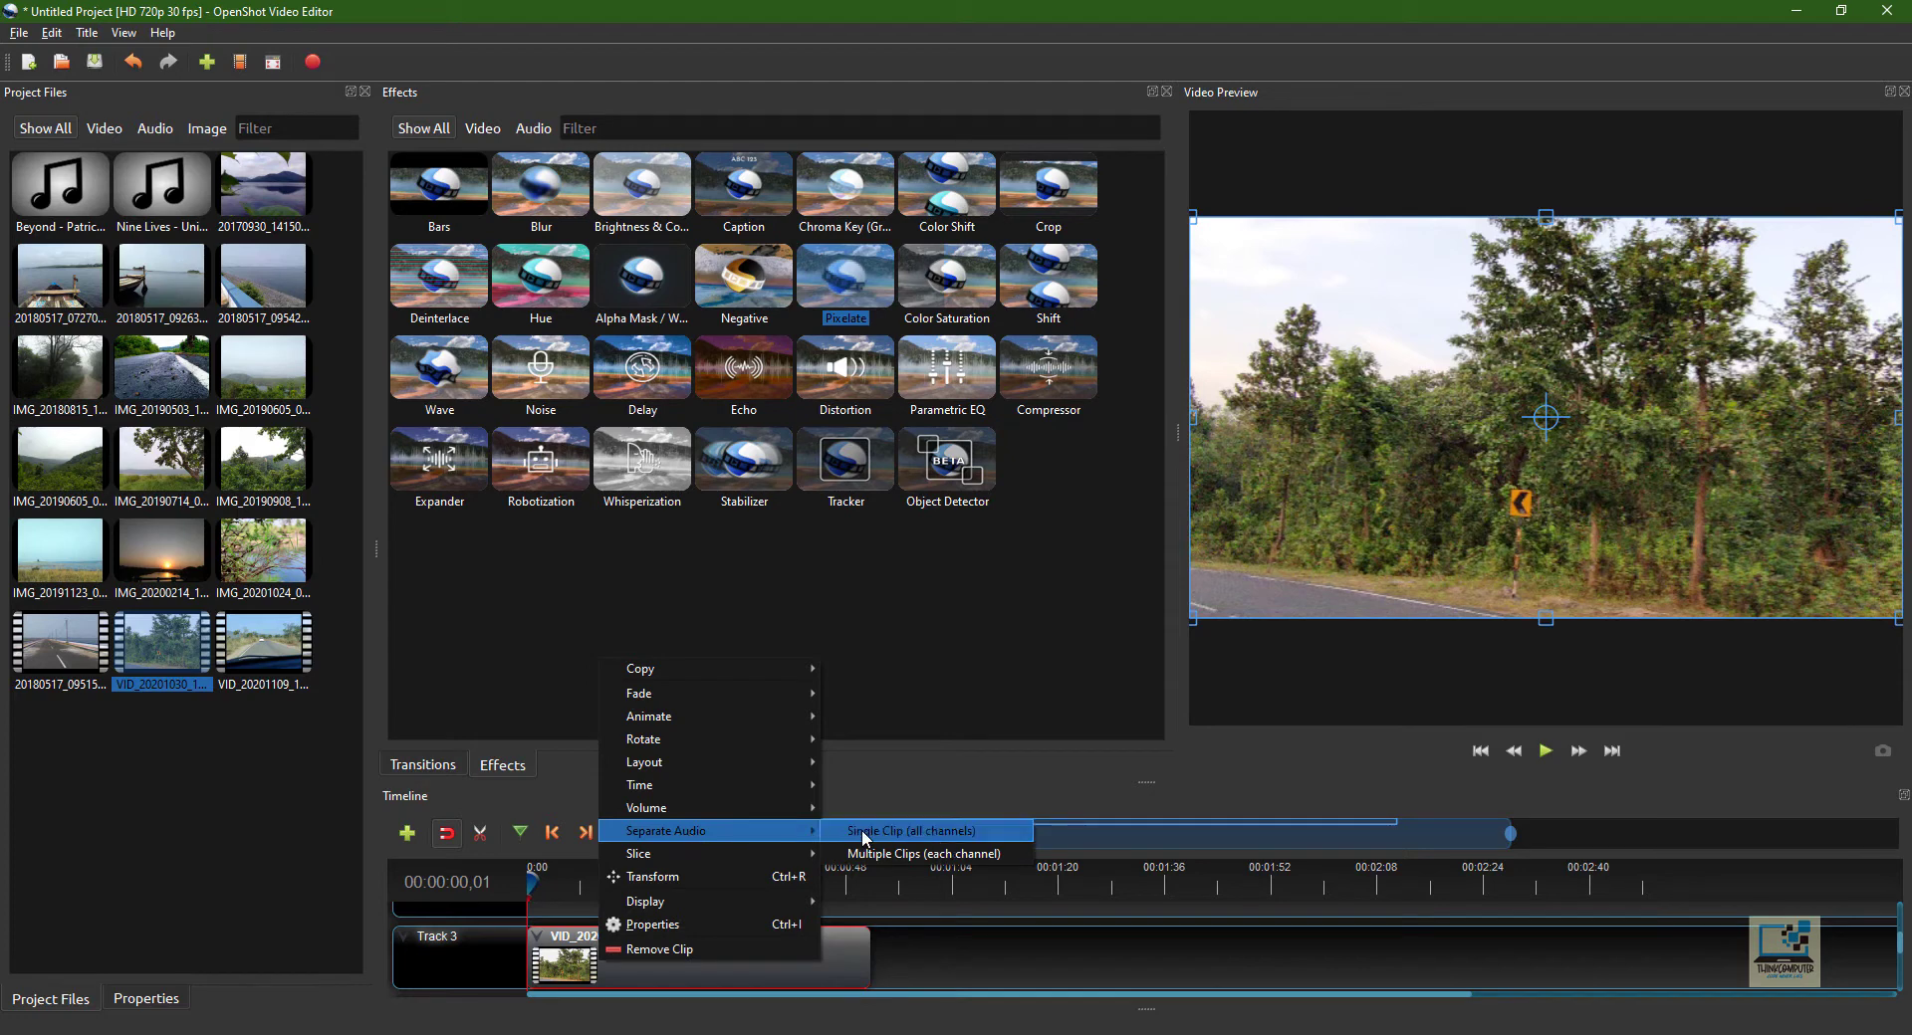
{"action": "left_click", "coordinate": [936, 839]}
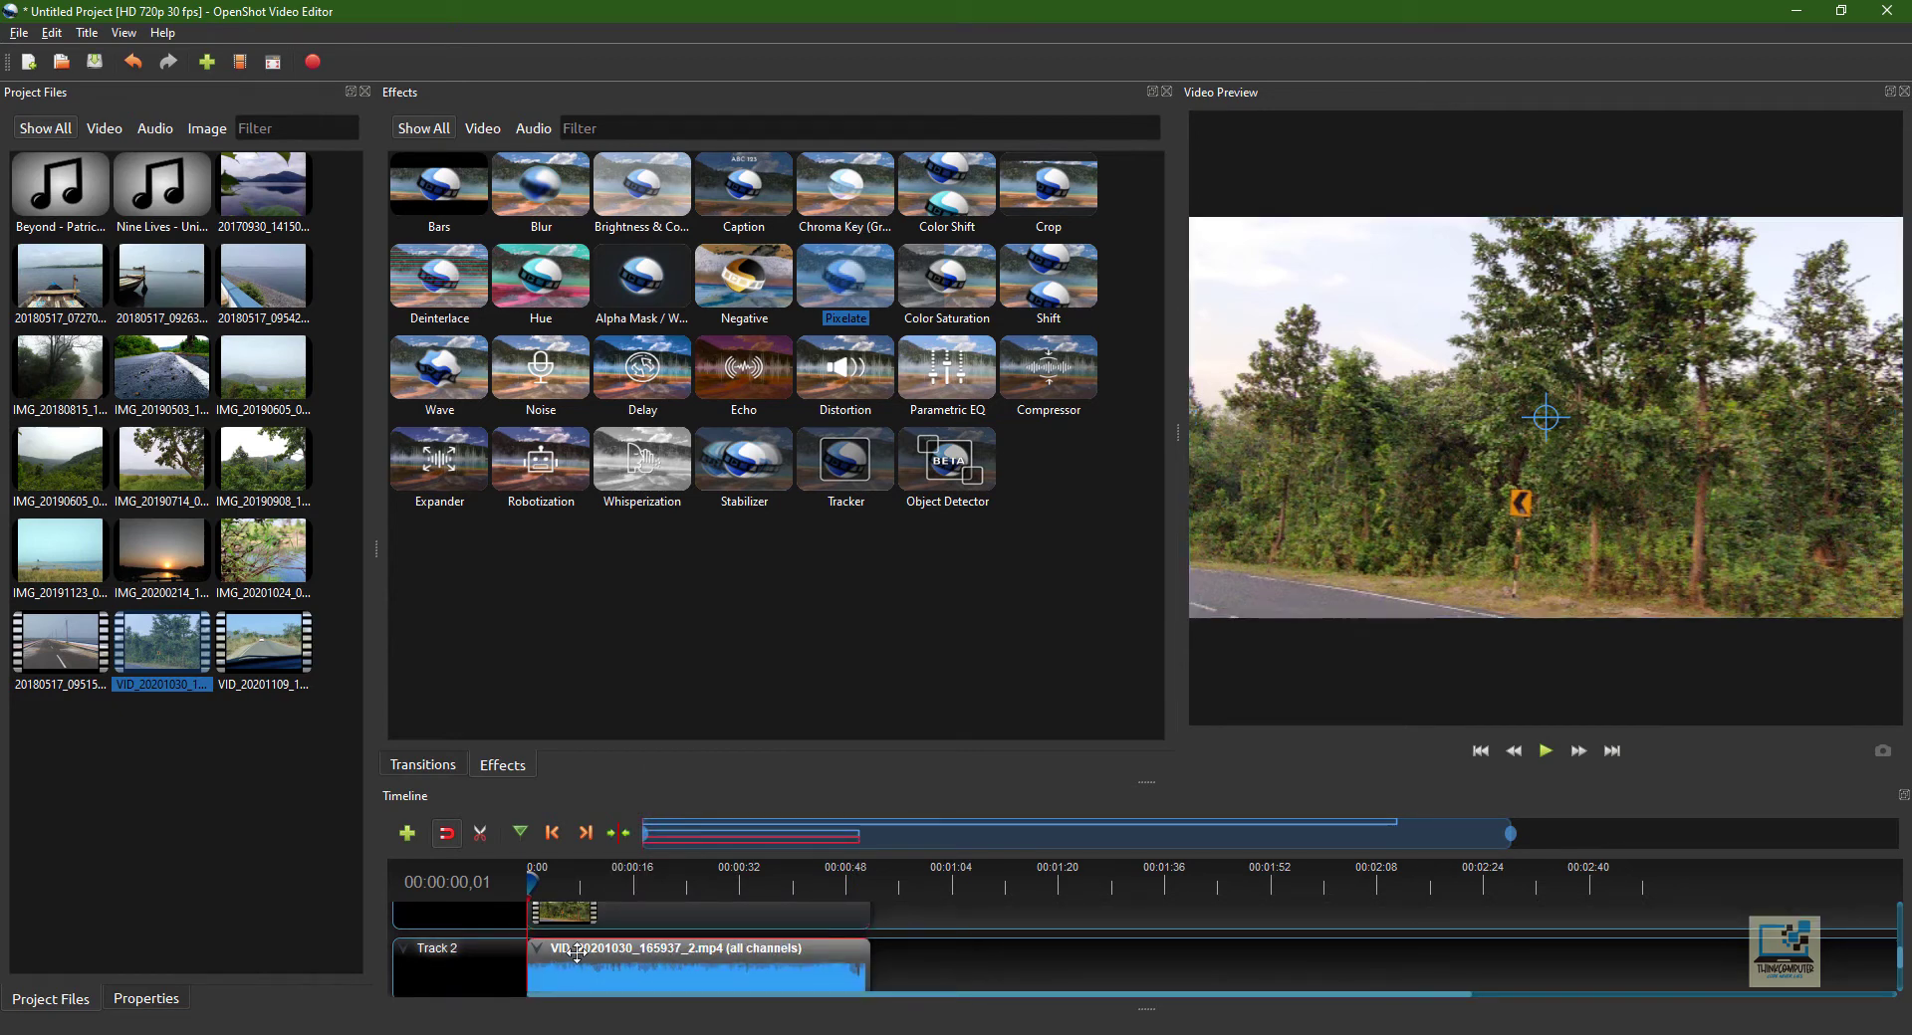
- Remove the separated all-channels audio clip of the video from Track 2
{"action": "right_click", "coordinate": [662, 968]}
{"action": "left_click", "coordinate": [669, 971]}
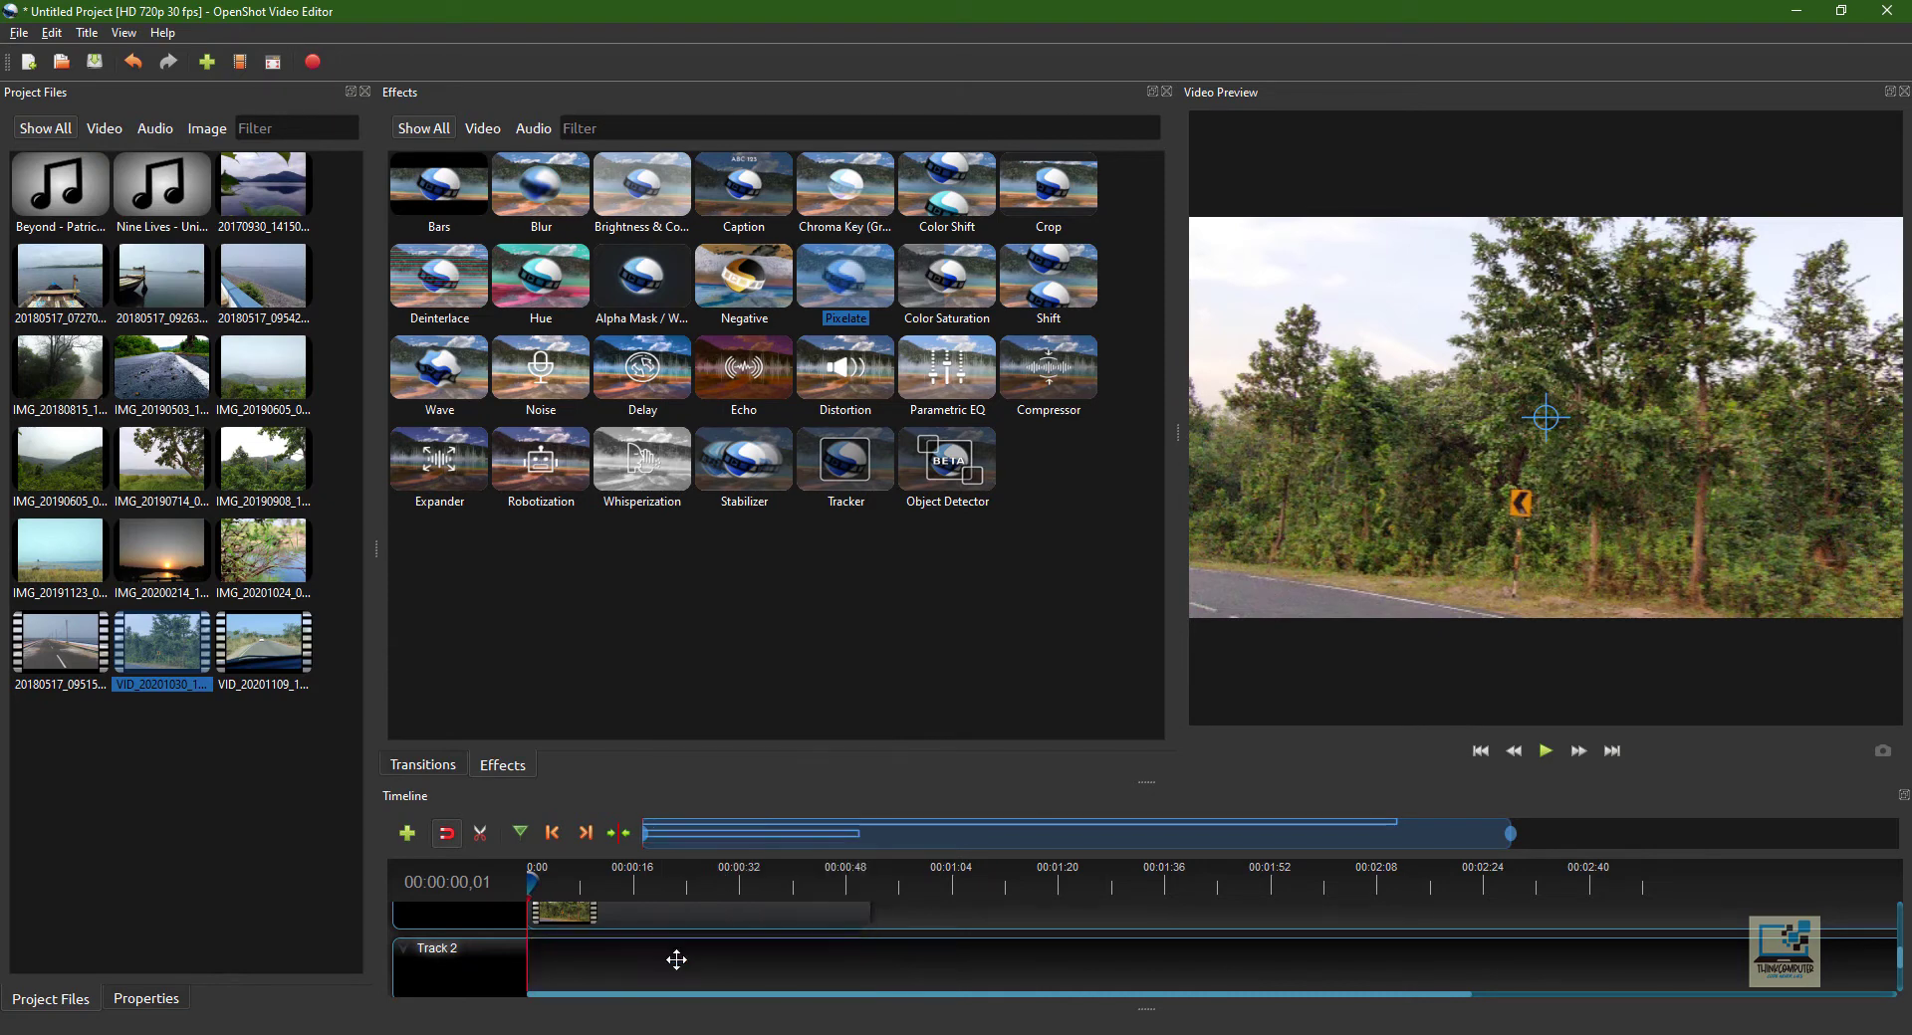
{"action": "left_click", "coordinate": [677, 958]}
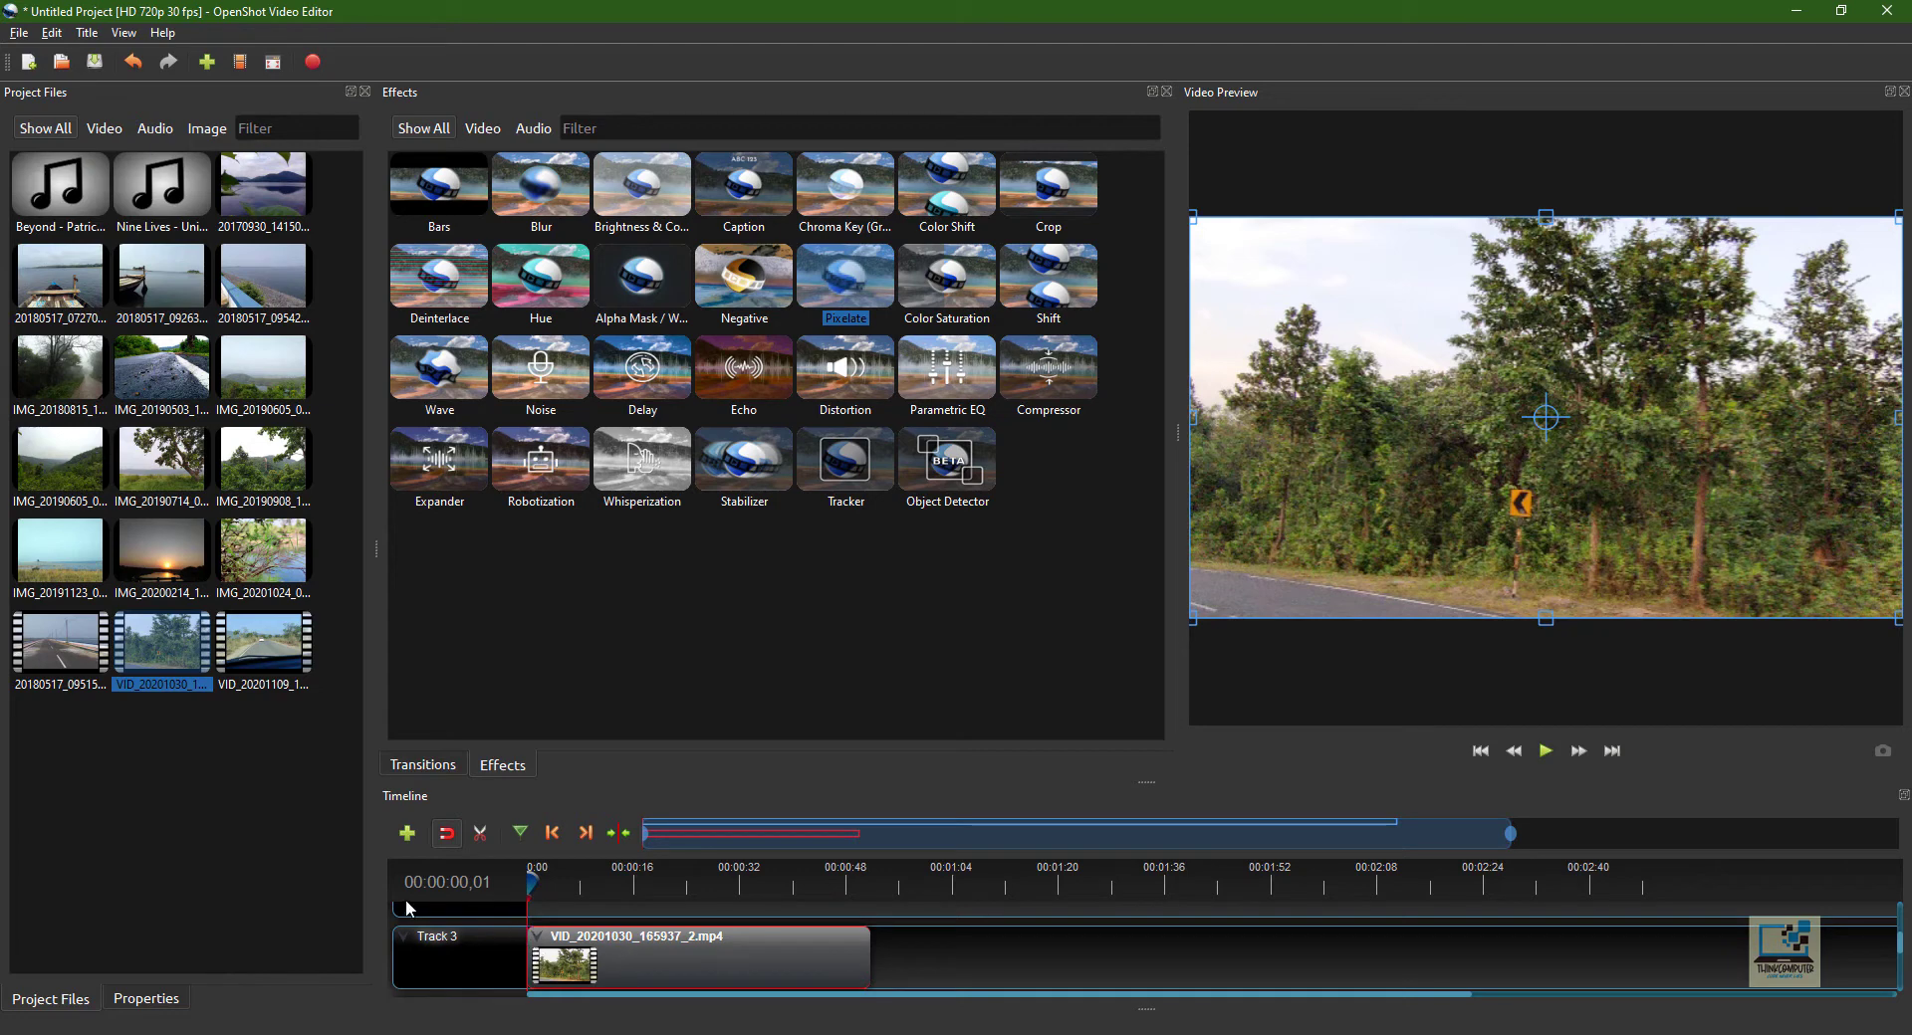
- Scrub through the timeline, return the playhead to the start, and play the opening seconds to check the video with its music
{"action": "scroll", "coordinate": [621, 941], "scroll_direction": "up", "scroll_amount": 1}
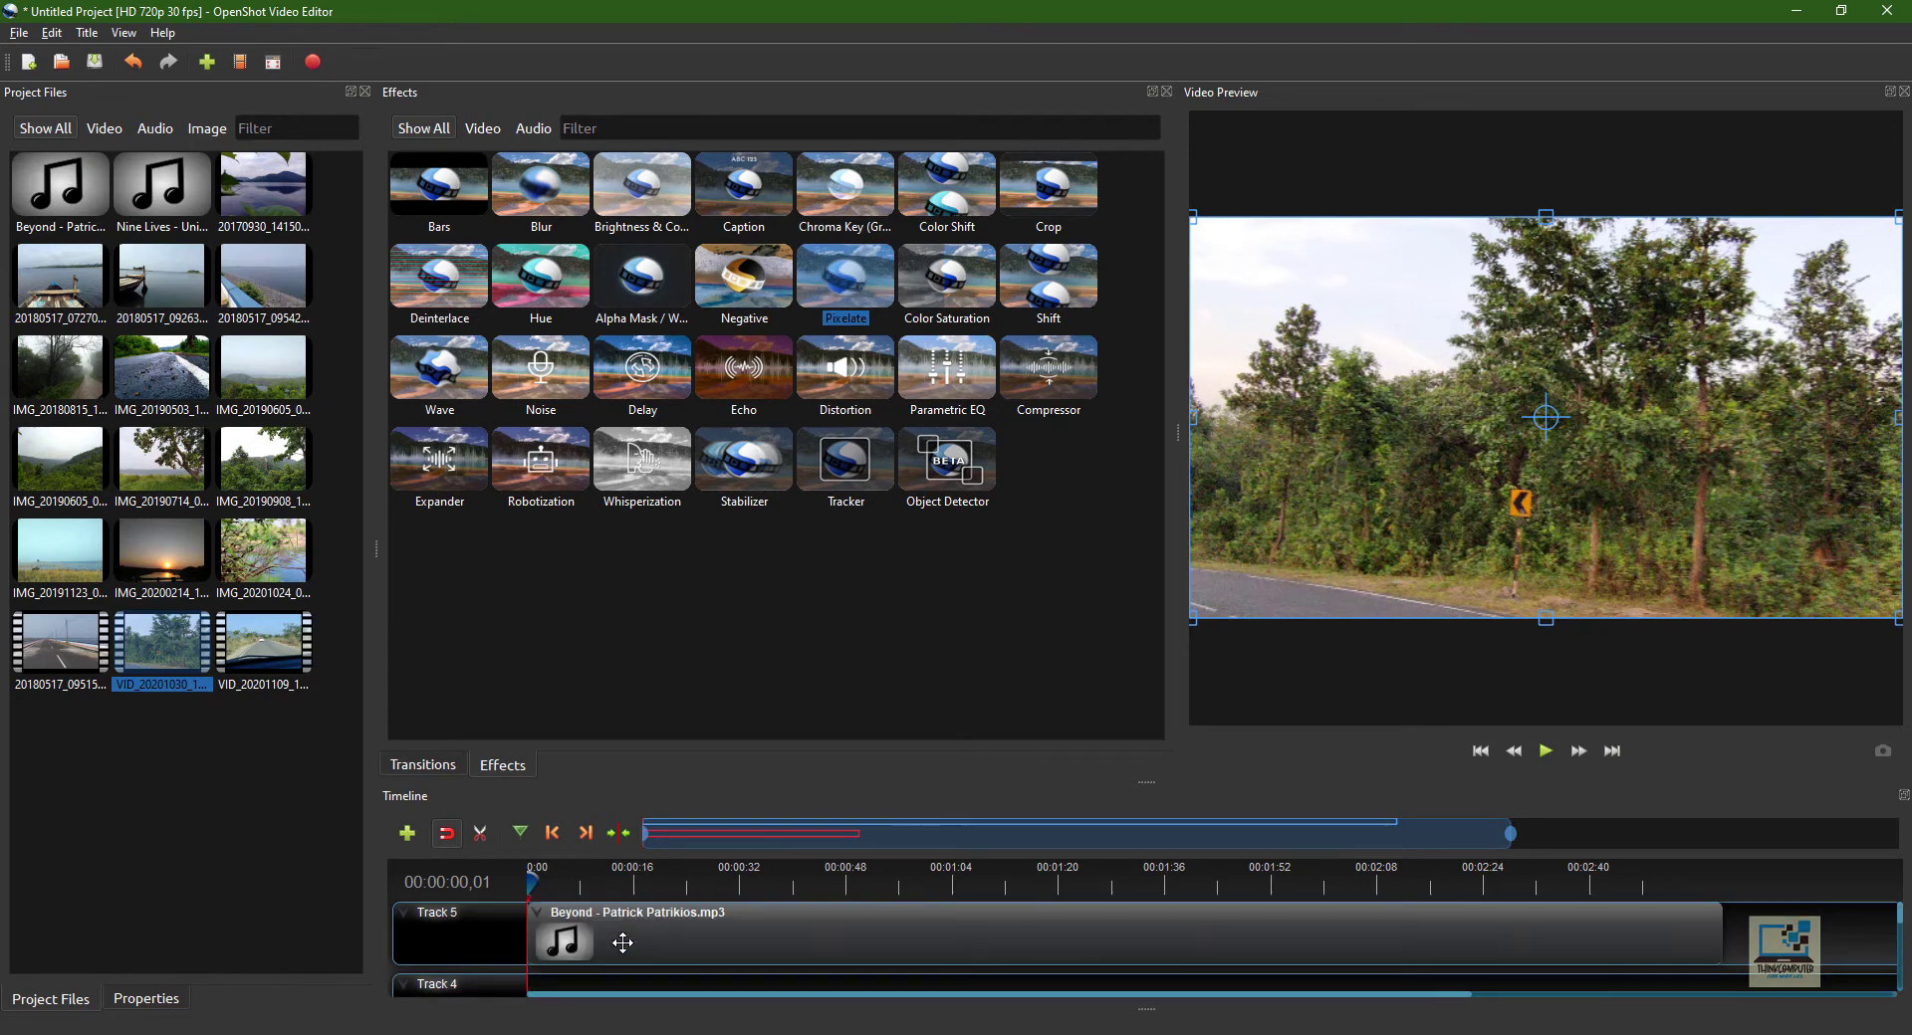
{"action": "scroll", "coordinate": [619, 937], "scroll_direction": "up", "scroll_amount": 1}
{"action": "scroll", "coordinate": [619, 937], "scroll_direction": "down", "scroll_amount": 1}
{"action": "left_click", "coordinate": [588, 924]}
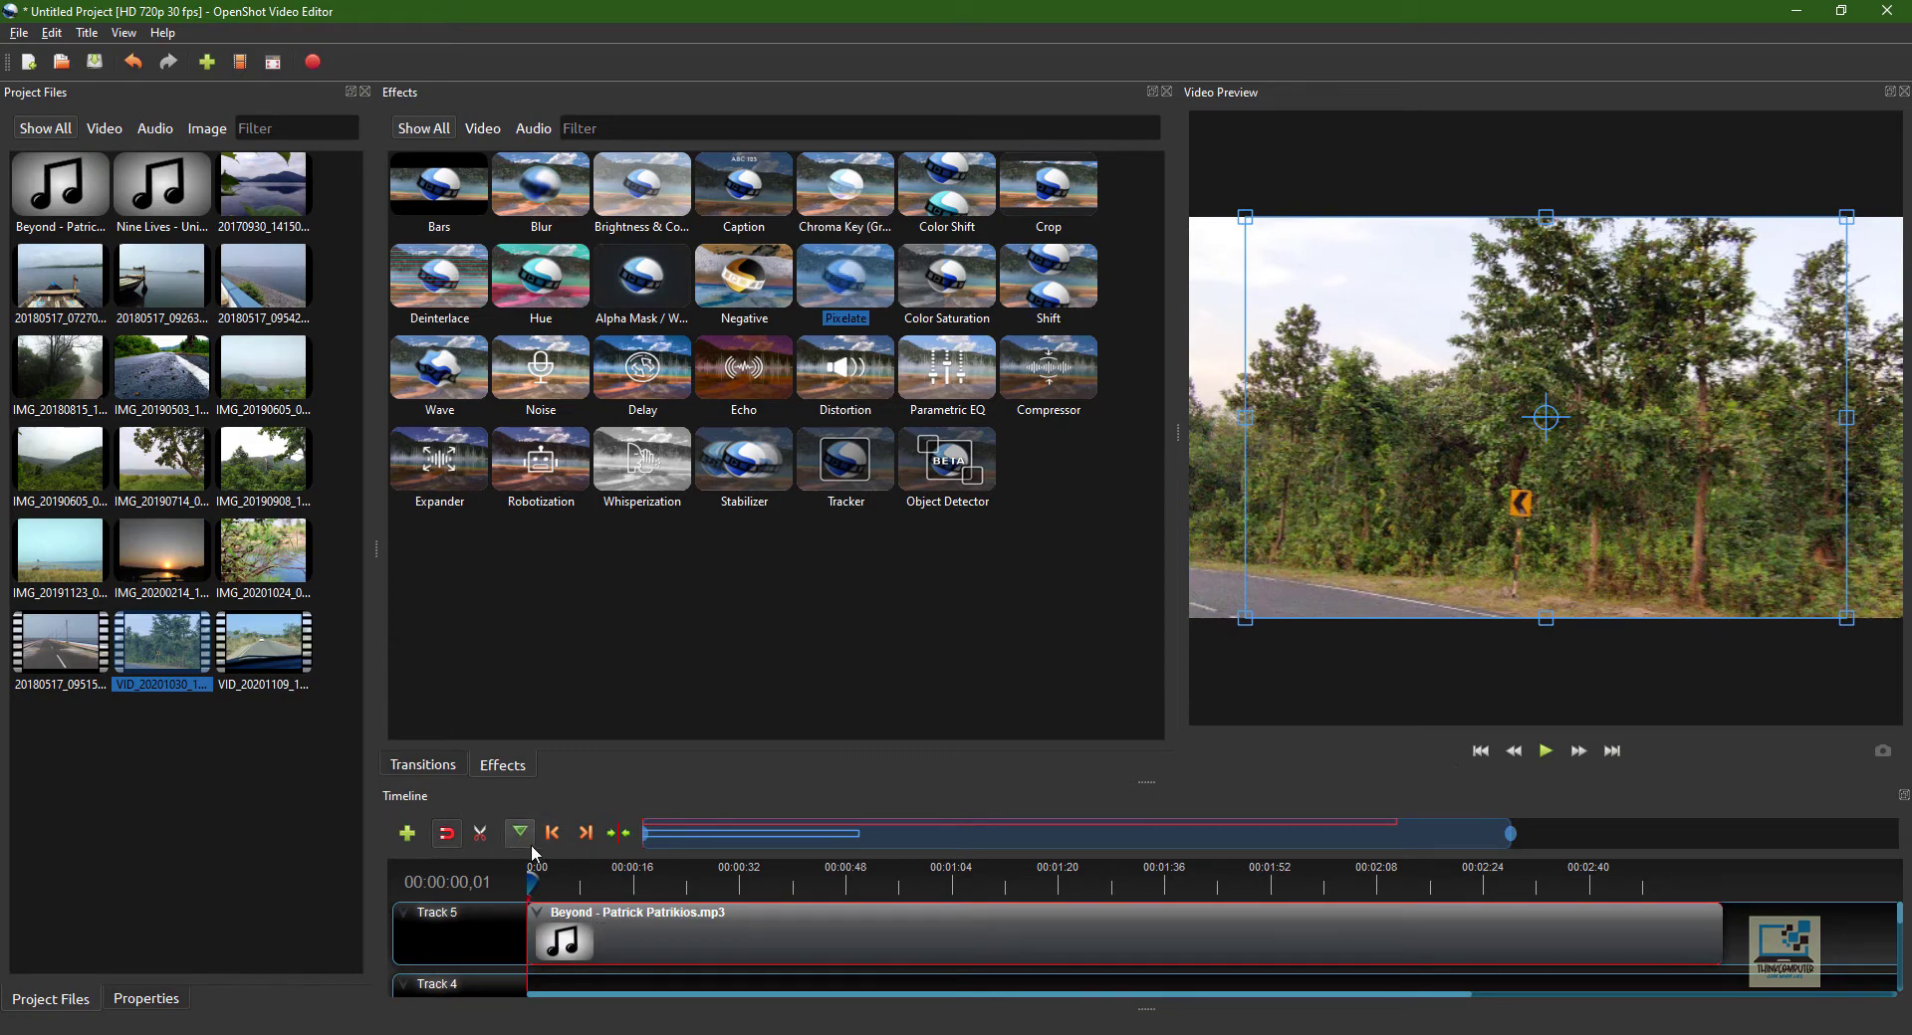
{"action": "left_click", "coordinate": [533, 881]}
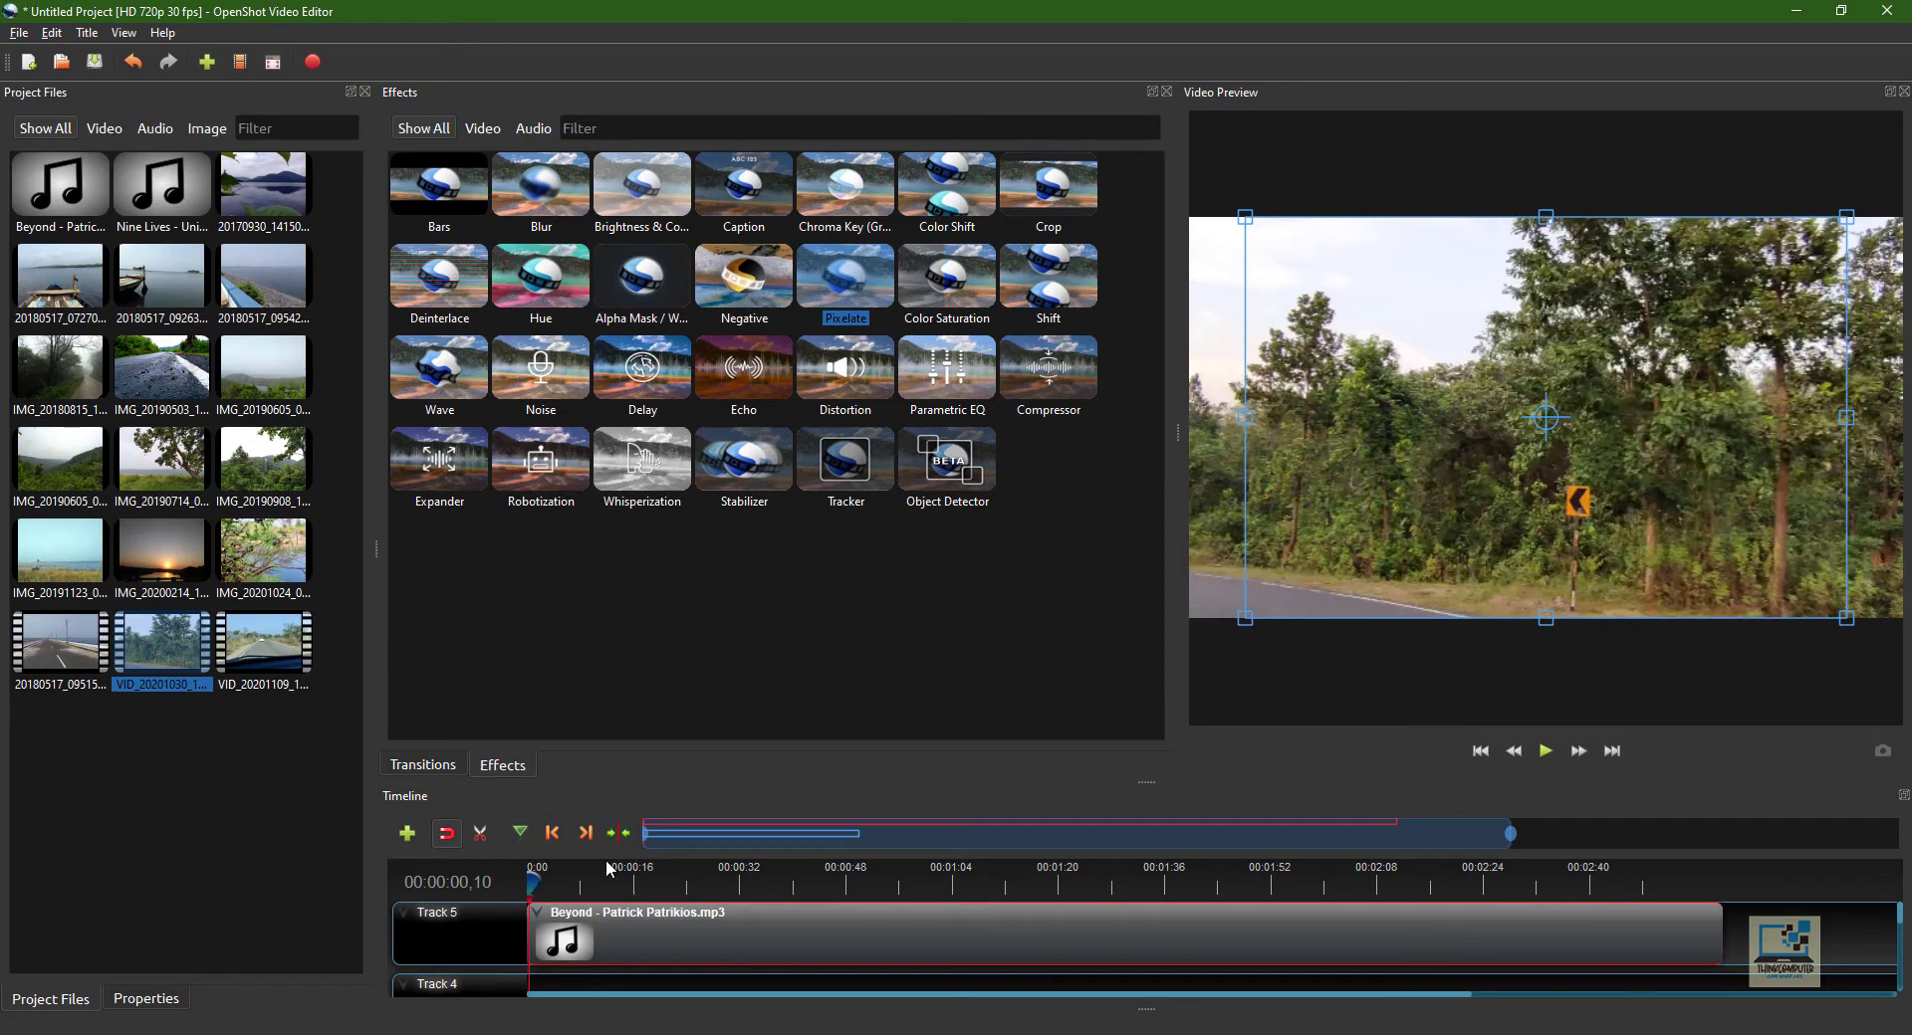
{"action": "left_click_drag", "start_coordinate": [535, 884], "coordinate": [804, 883]}
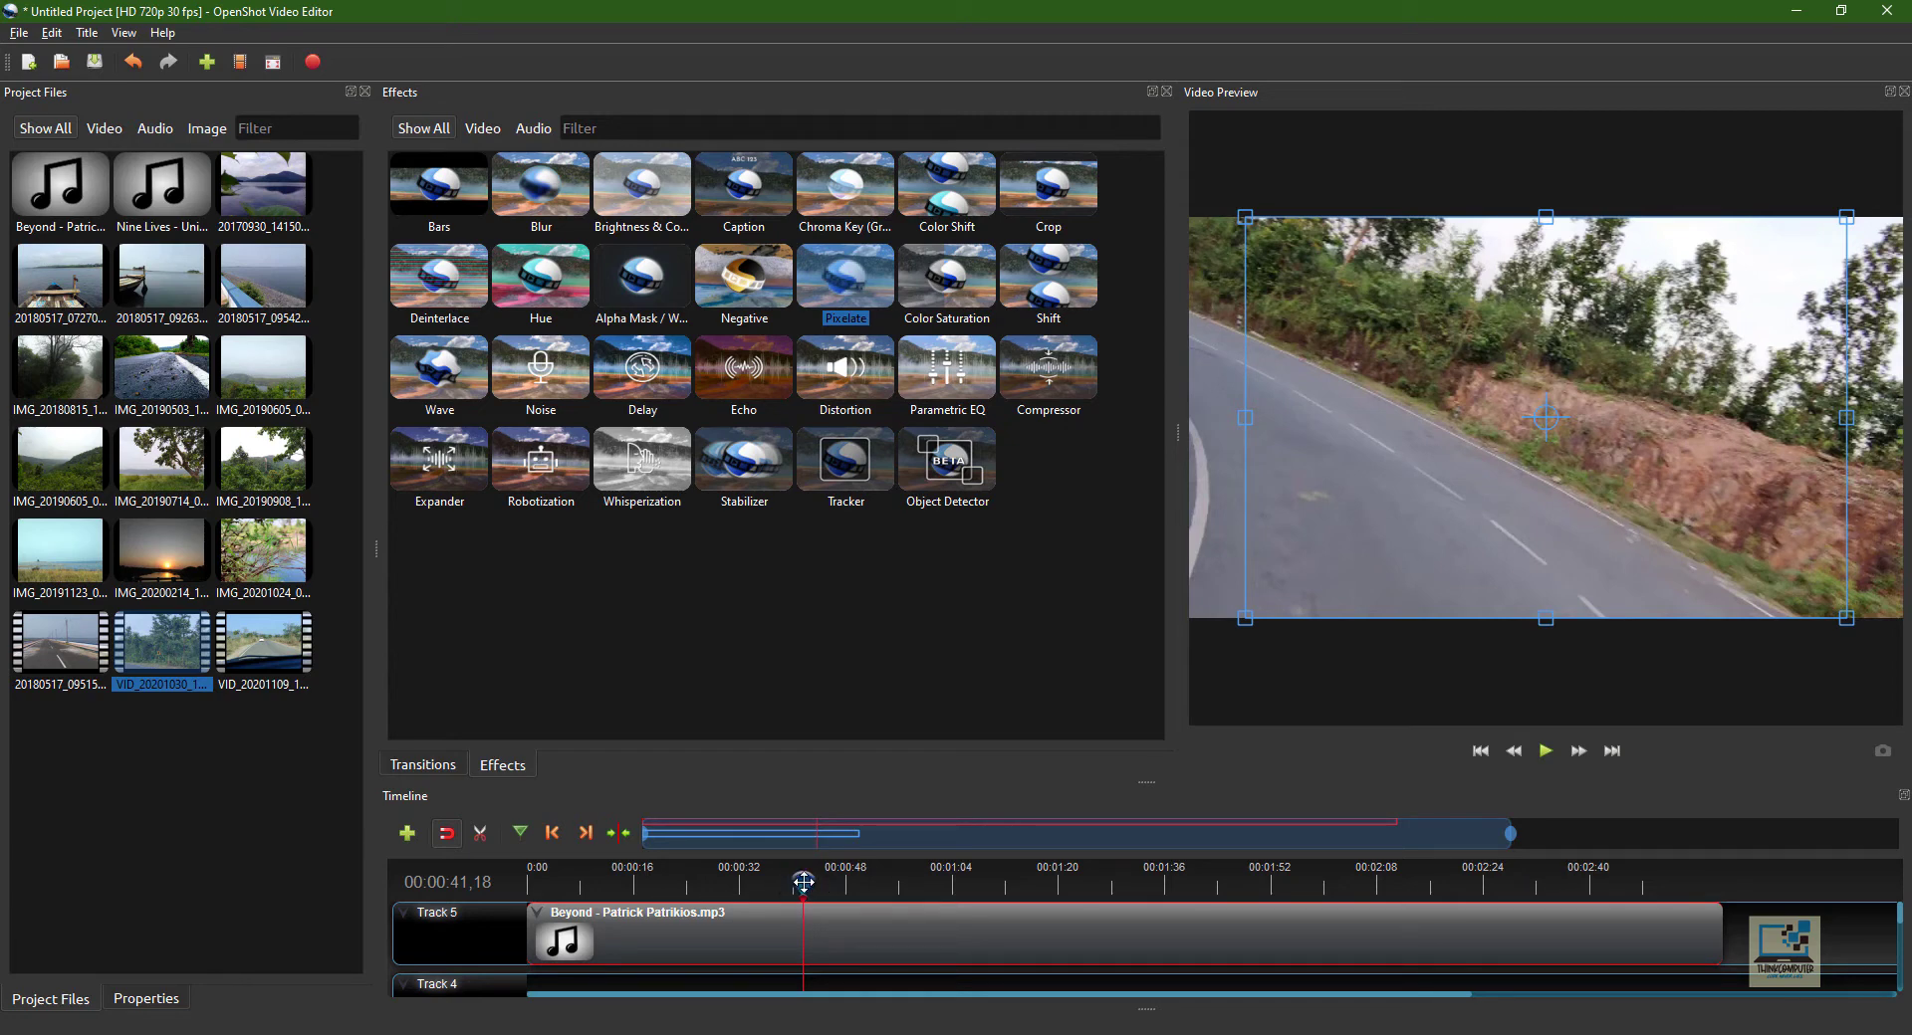
{"action": "left_click_drag", "start_coordinate": [803, 882], "coordinate": [532, 884]}
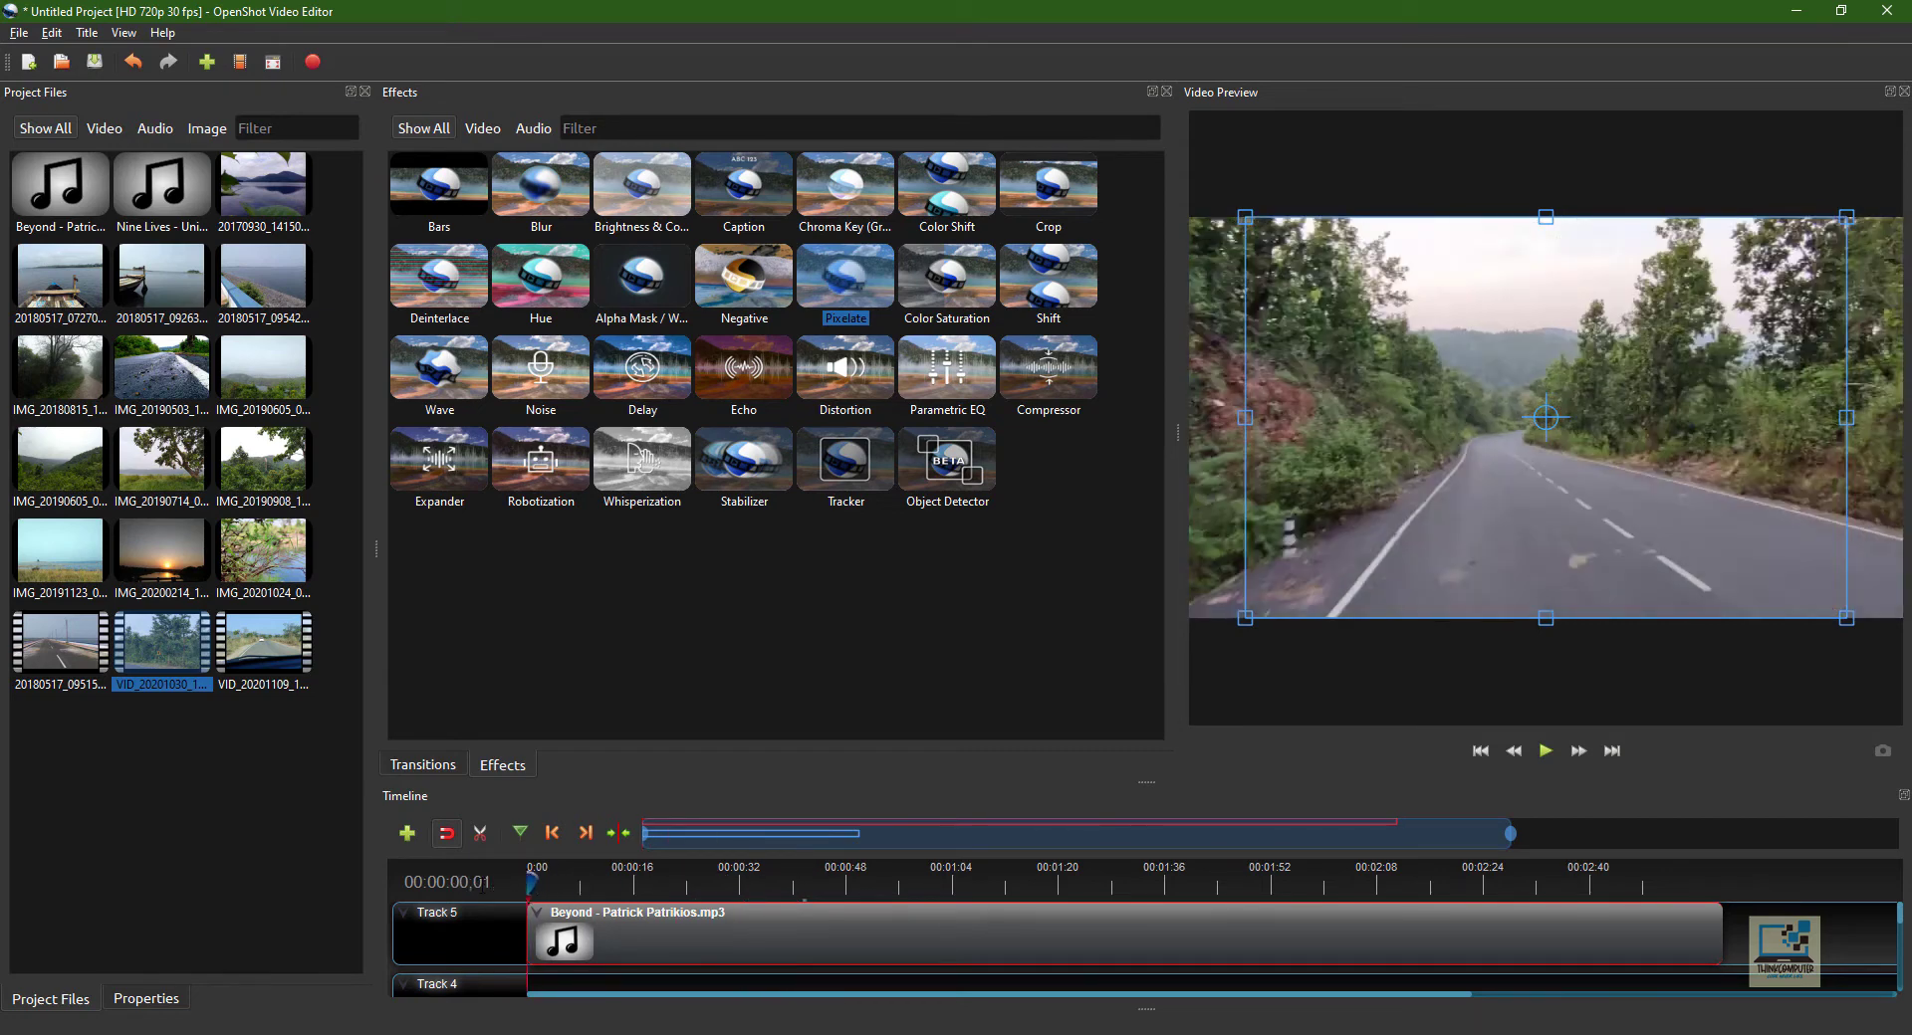
{"action": "left_click", "coordinate": [1552, 757]}
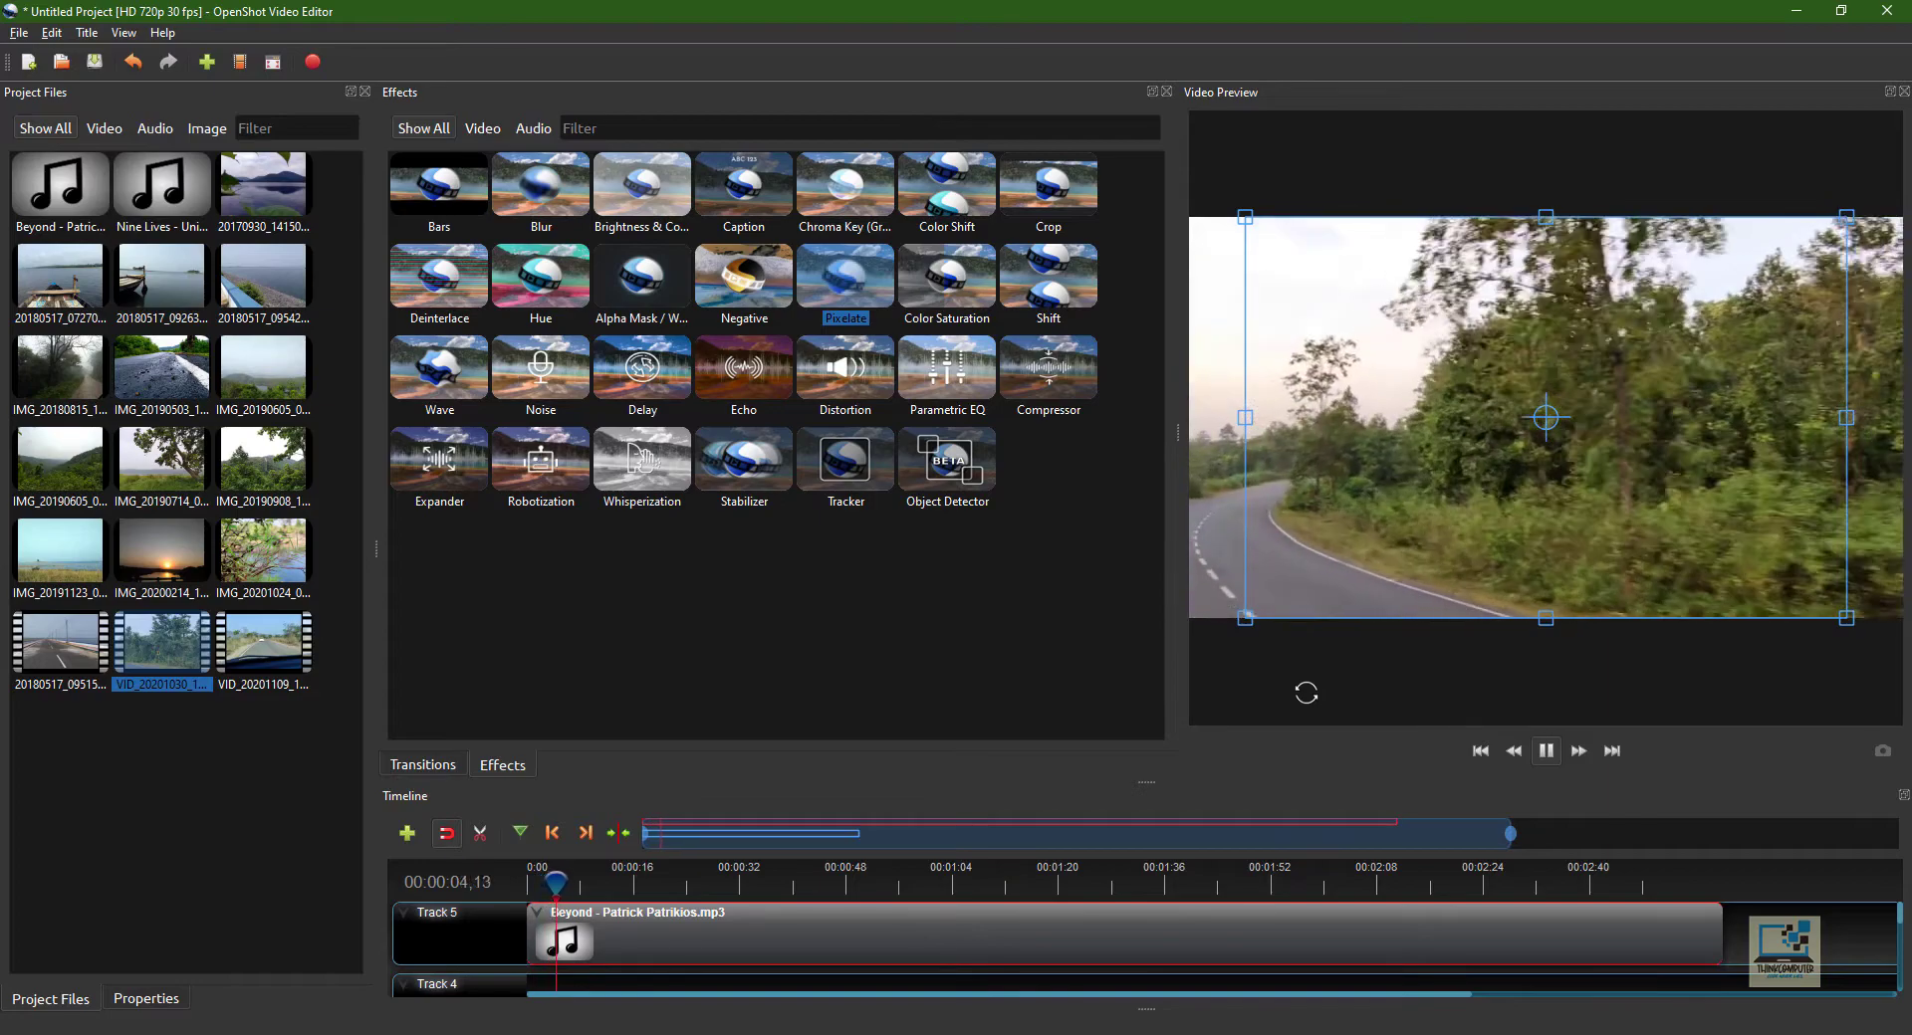
{"action": "left_click", "coordinate": [1550, 761]}
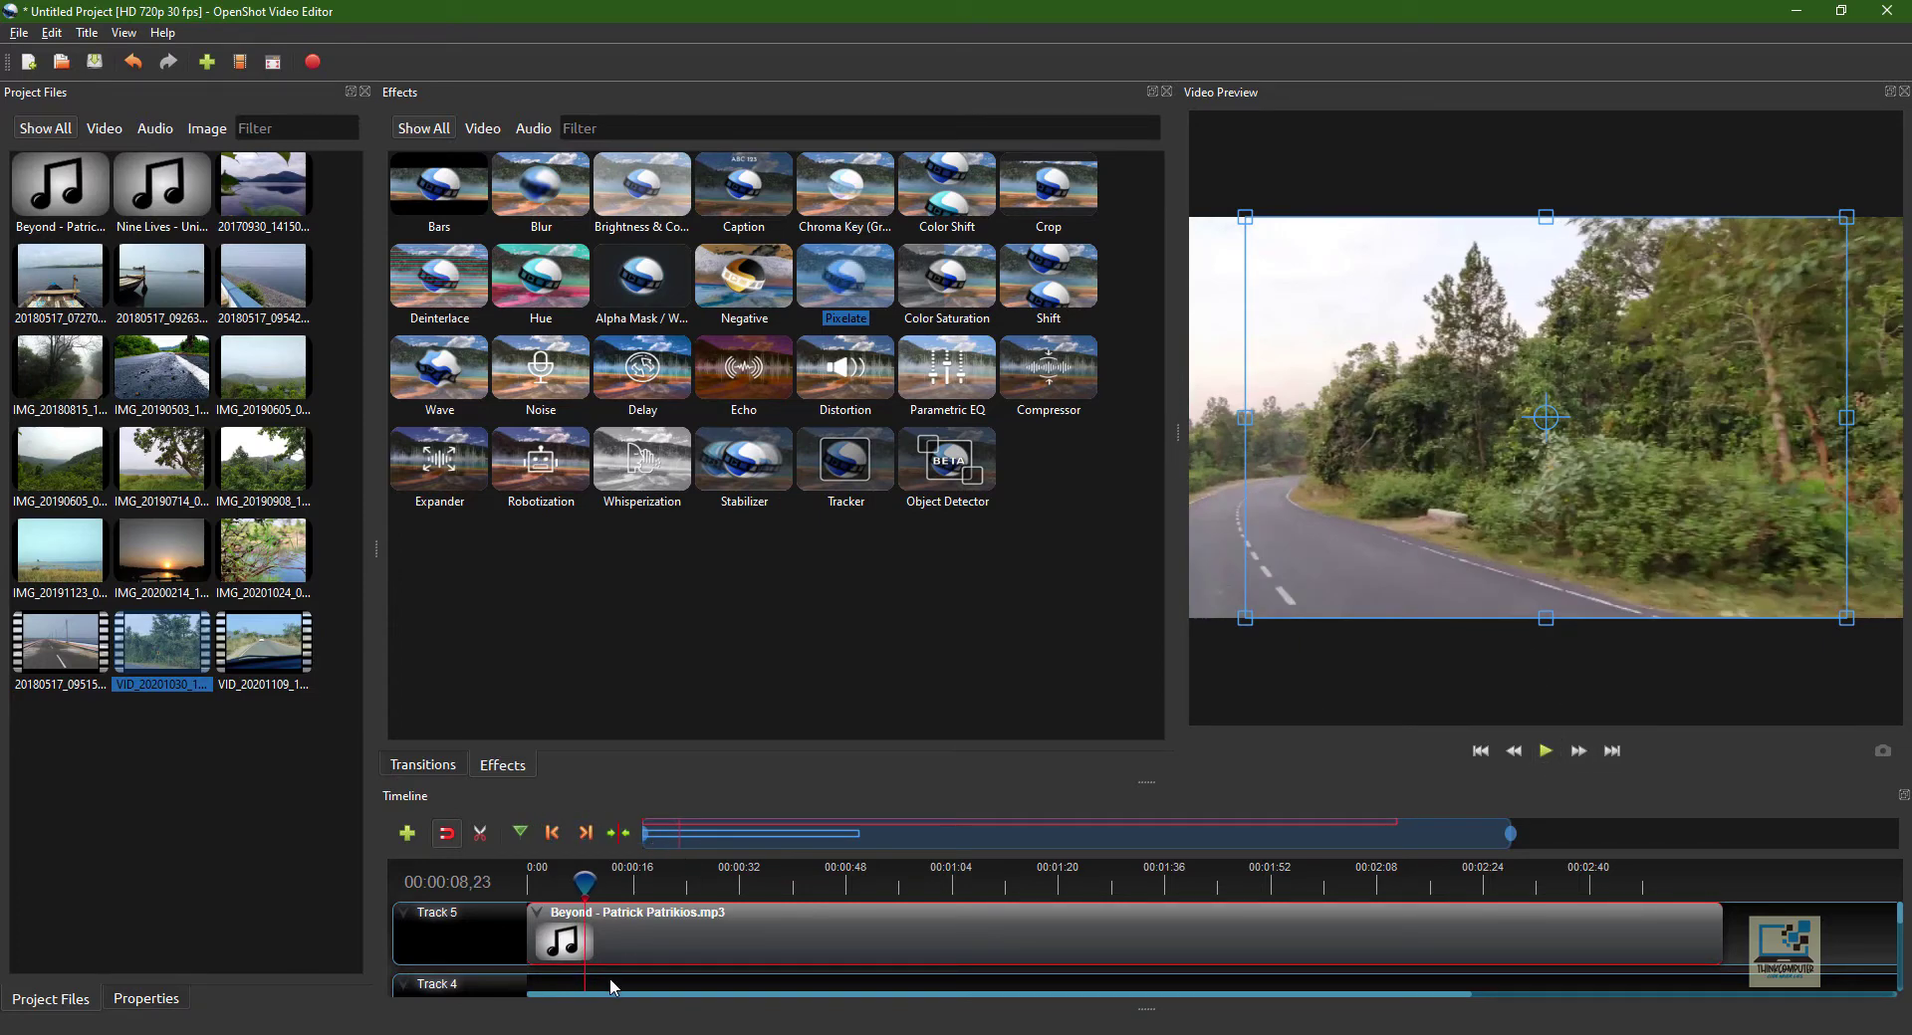
- Slice VID_20201030_165937_2.mp4 on Track 3 at about 24 seconds, keeping only the left side
{"action": "scroll", "coordinate": [613, 987], "scroll_direction": "down", "scroll_amount": 1}
{"action": "left_click_drag", "start_coordinate": [586, 884], "coordinate": [693, 898]}
{"action": "scroll", "coordinate": [695, 971], "scroll_direction": "down", "scroll_amount": 1}
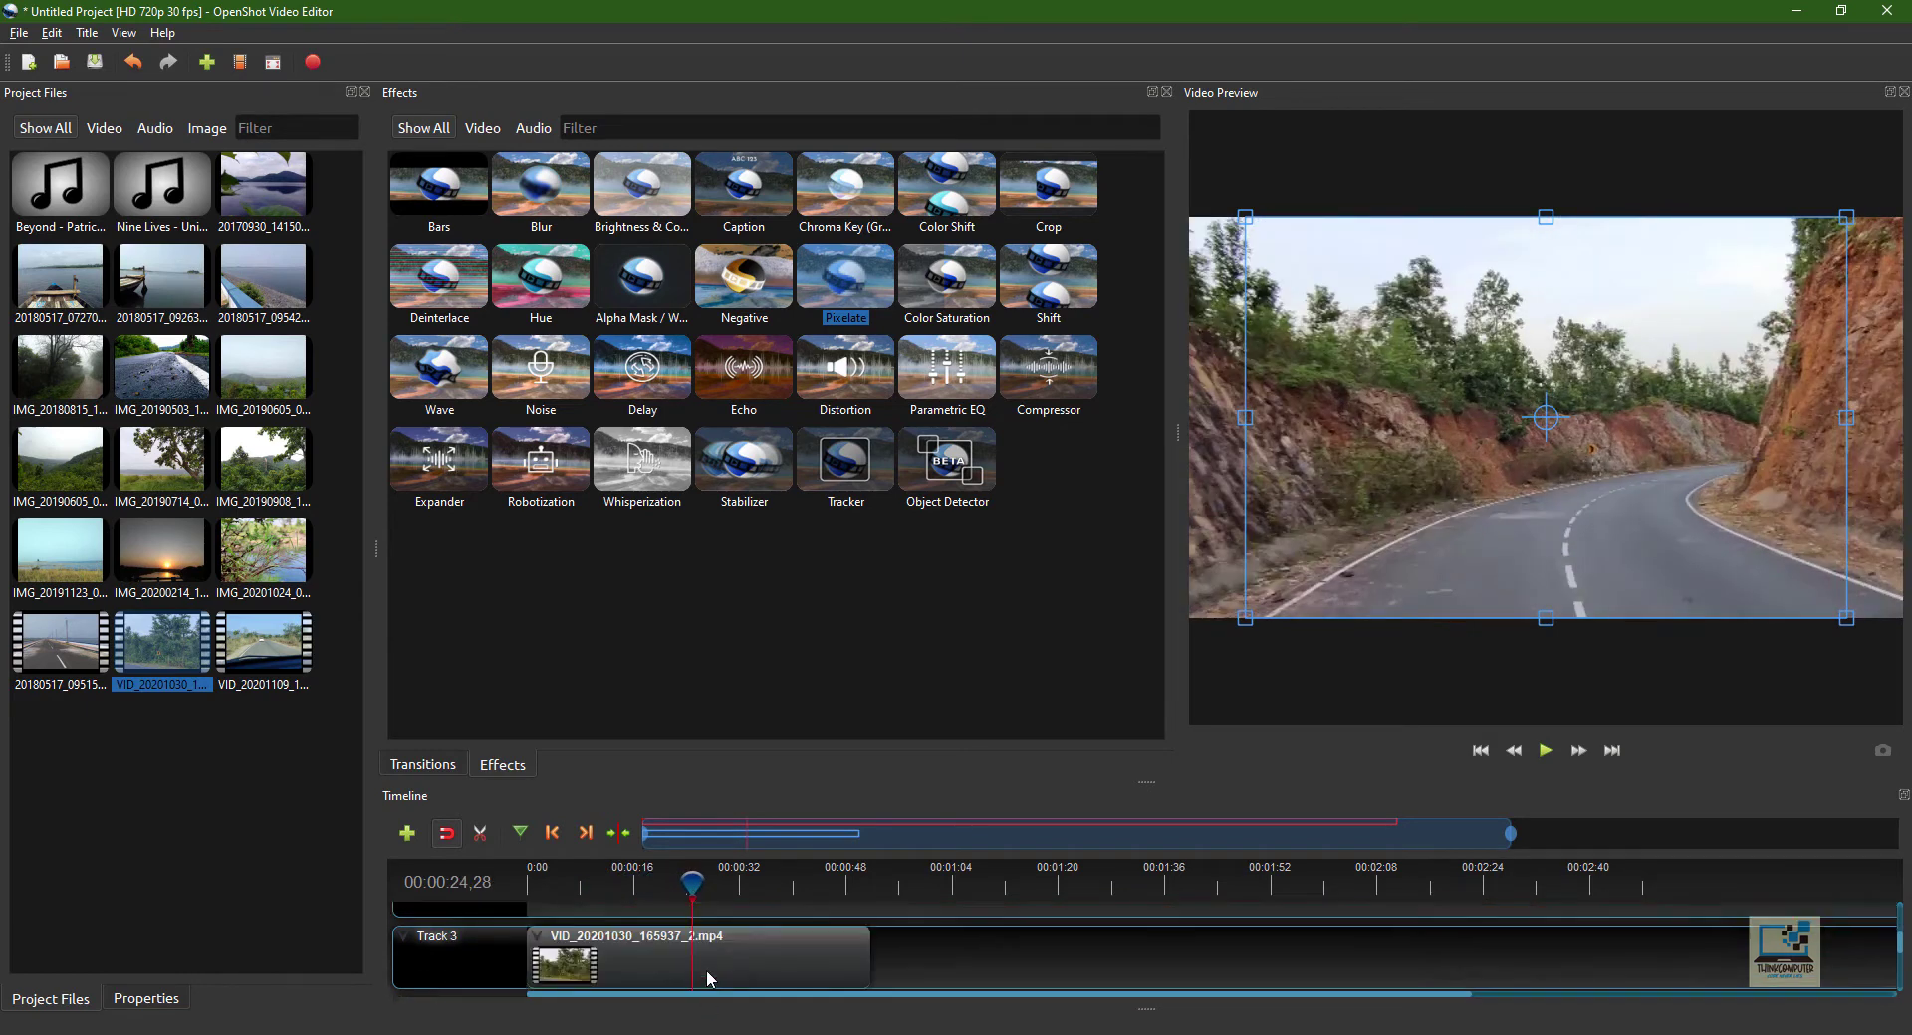
{"action": "right_click", "coordinate": [694, 953]}
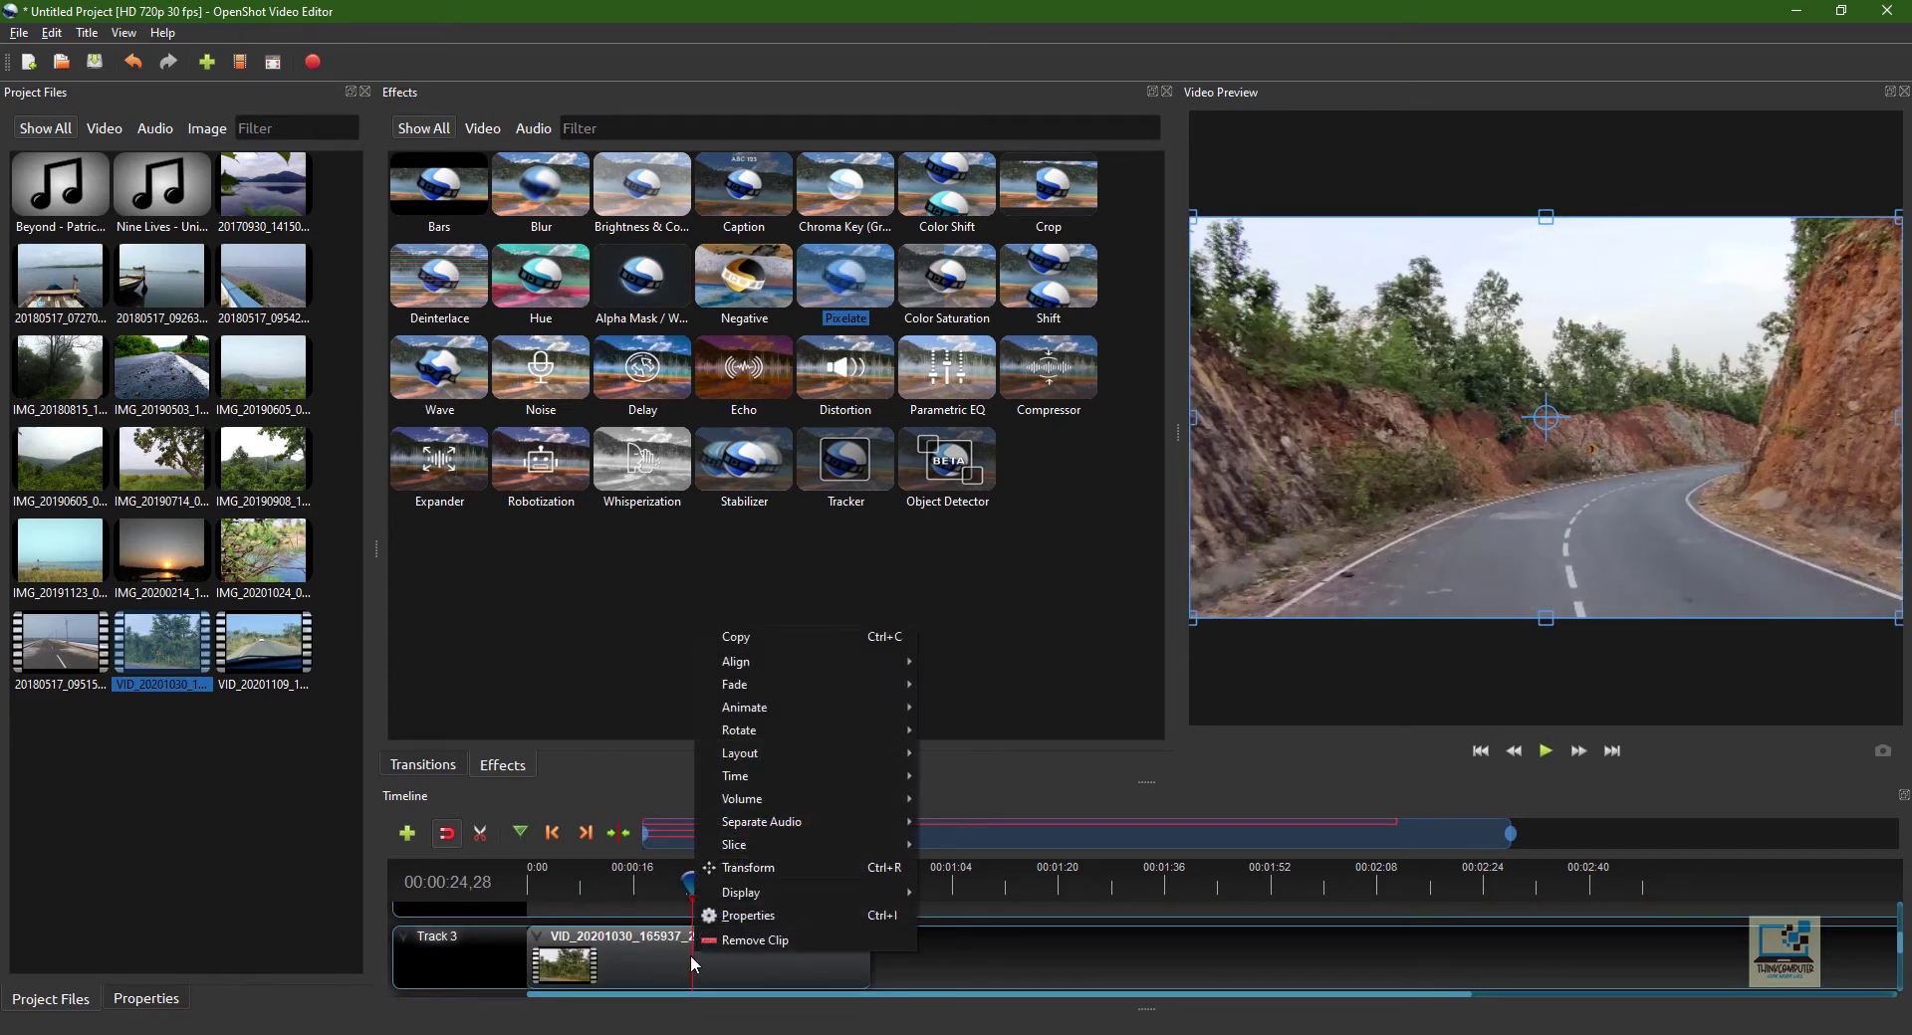
{"action": "mouse_move", "coordinate": [770, 845]}
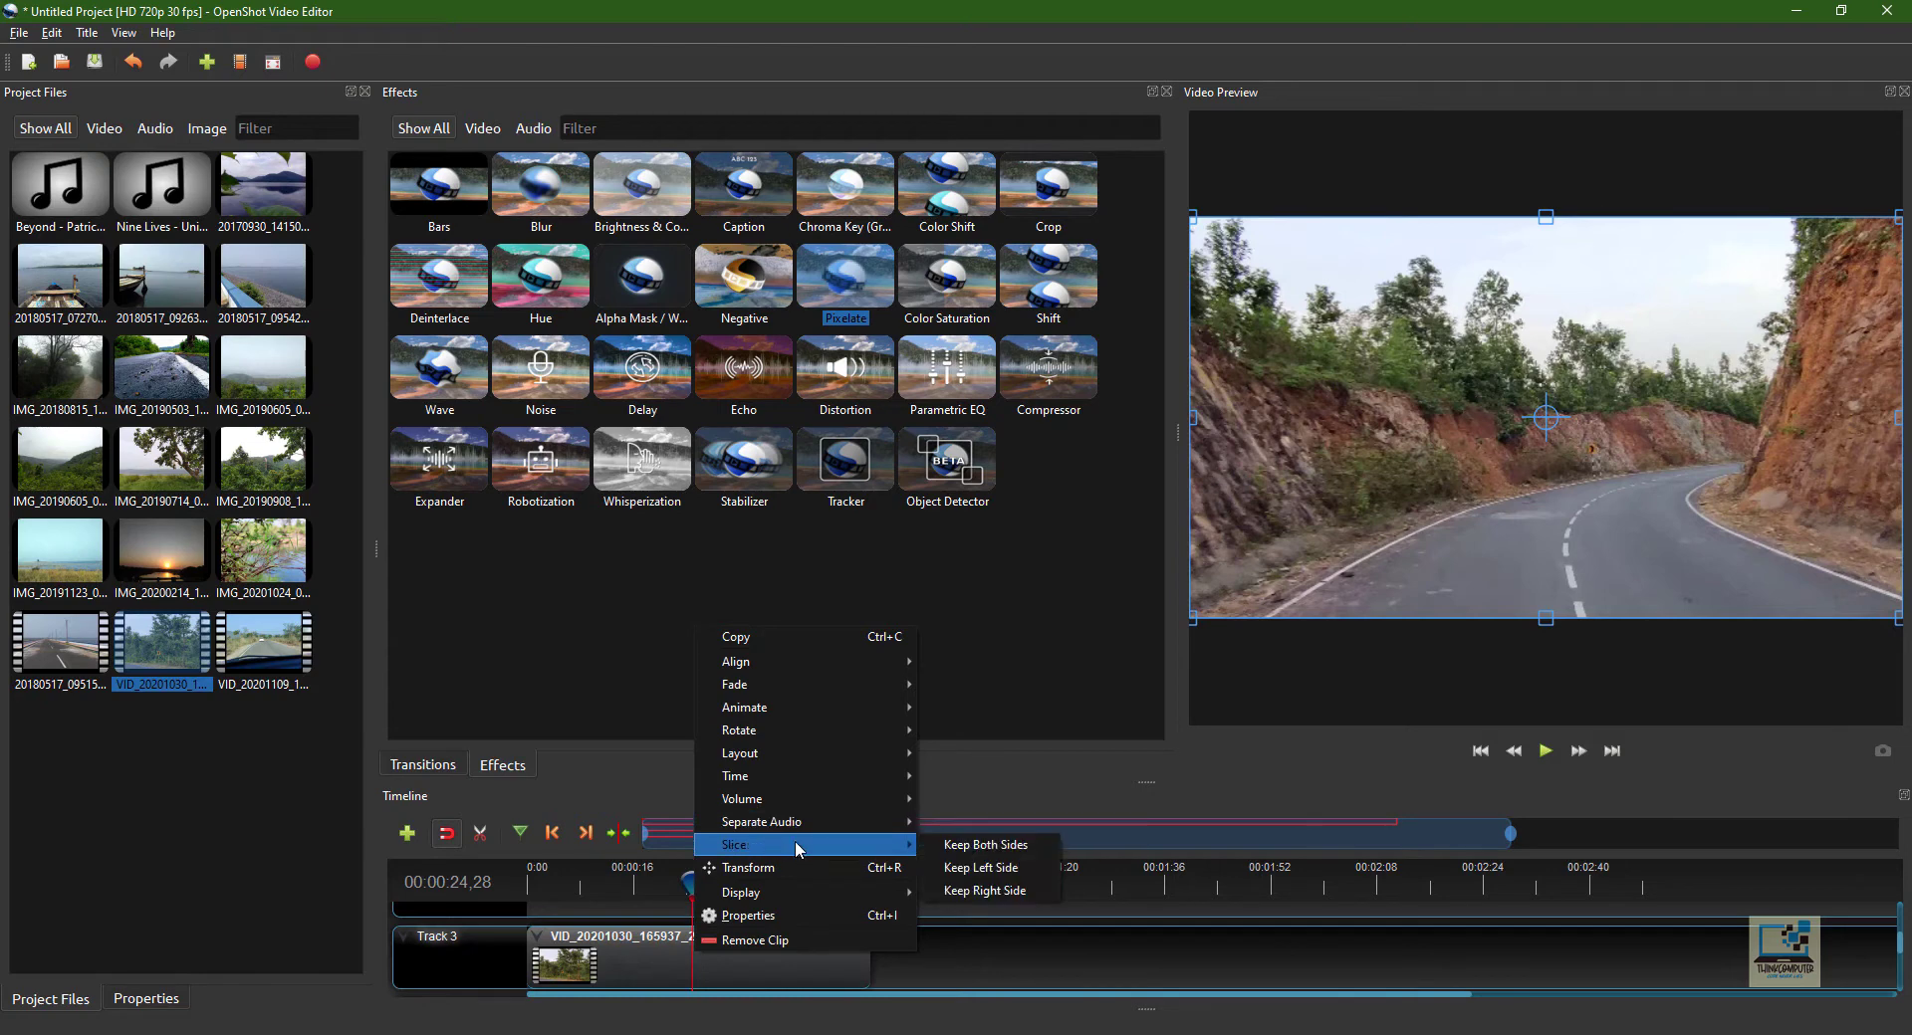
{"action": "left_click", "coordinate": [1007, 869]}
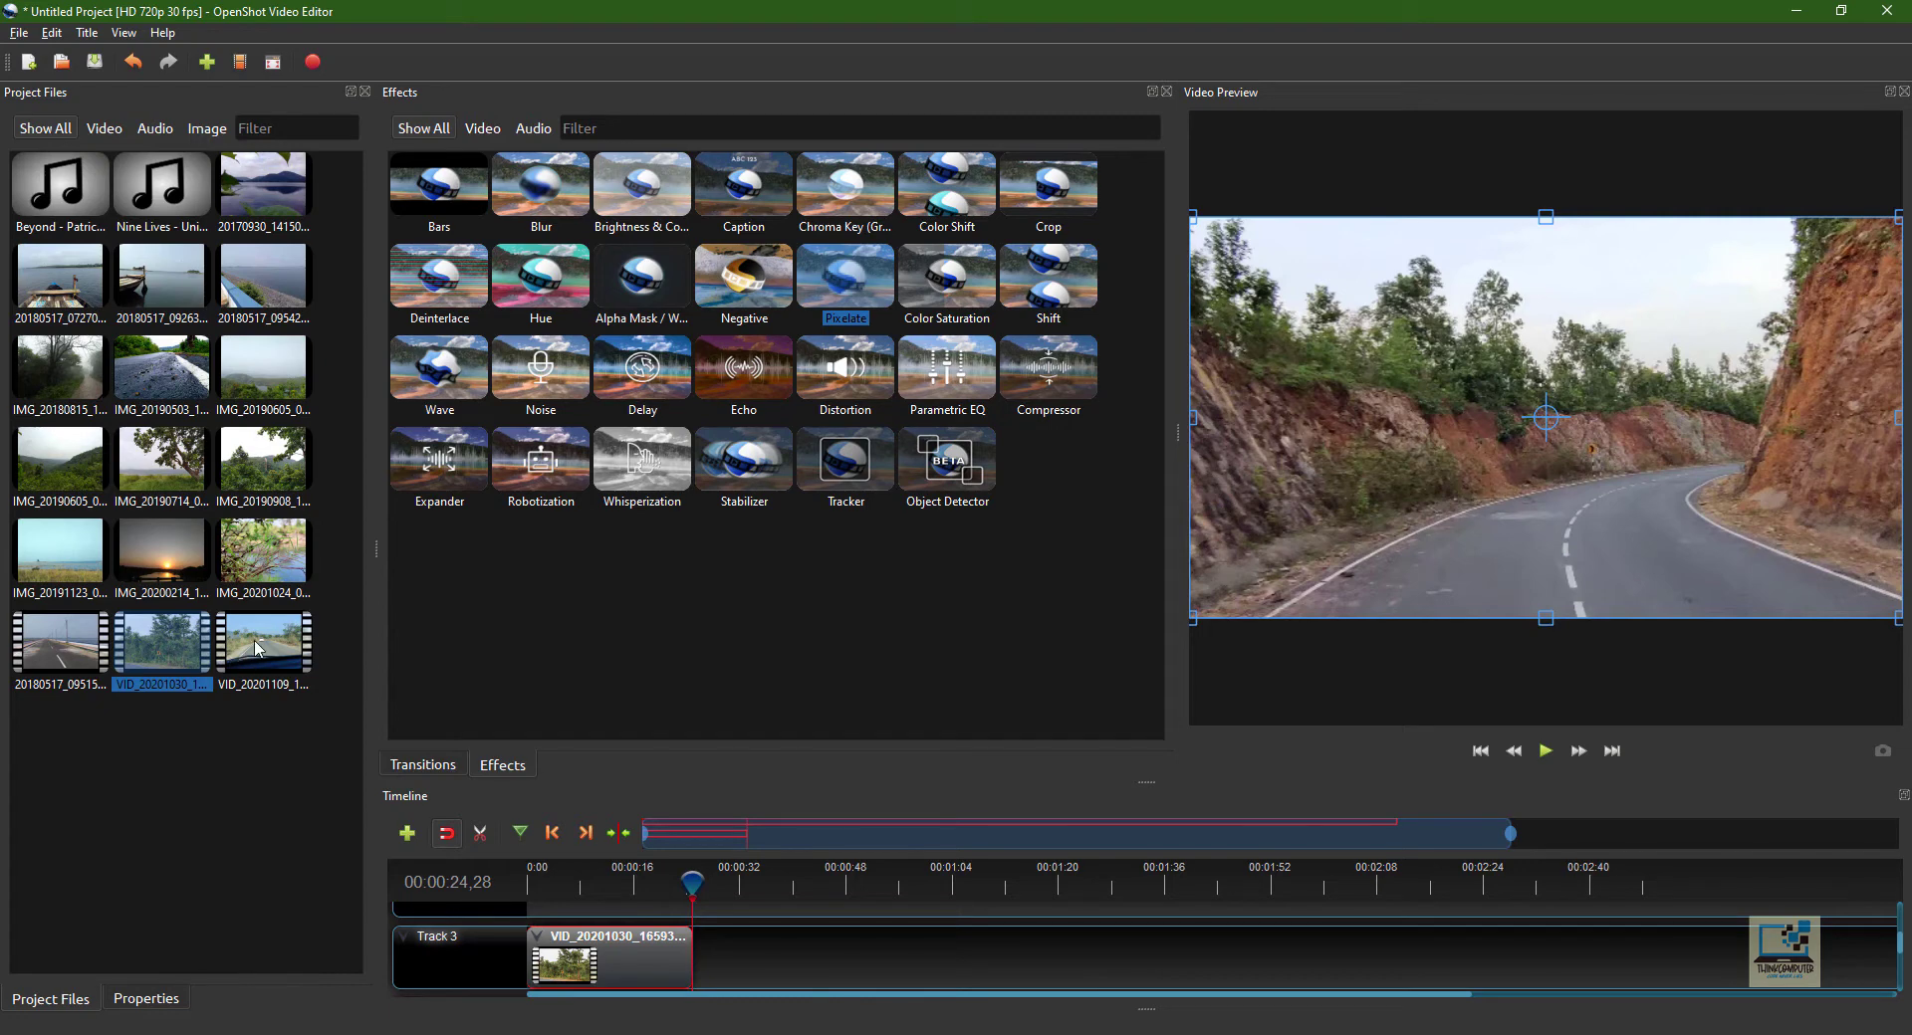
- Add the VID_20201109 video and 20180517_095157.mp4 to Track 3 after the sliced clip
{"action": "left_click_drag", "start_coordinate": [266, 640], "coordinate": [649, 980]}
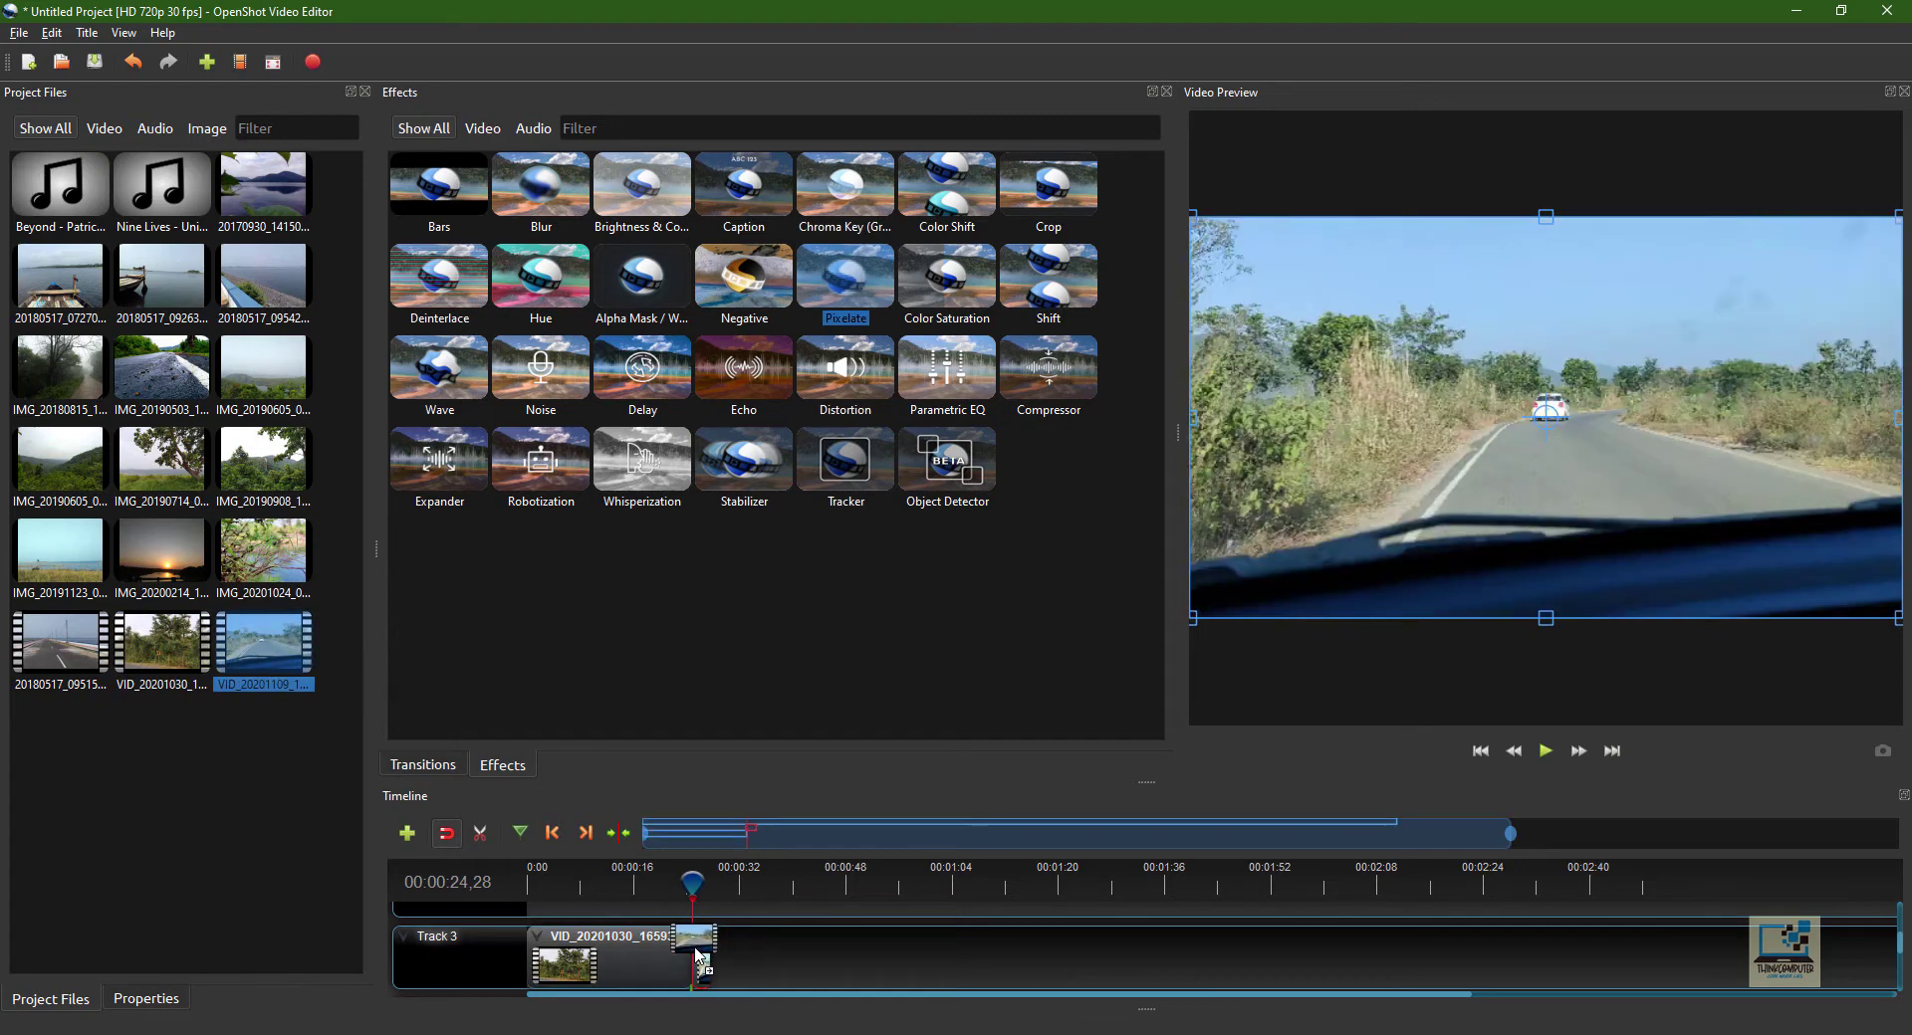
{"action": "left_click_drag", "start_coordinate": [64, 657], "coordinate": [748, 951]}
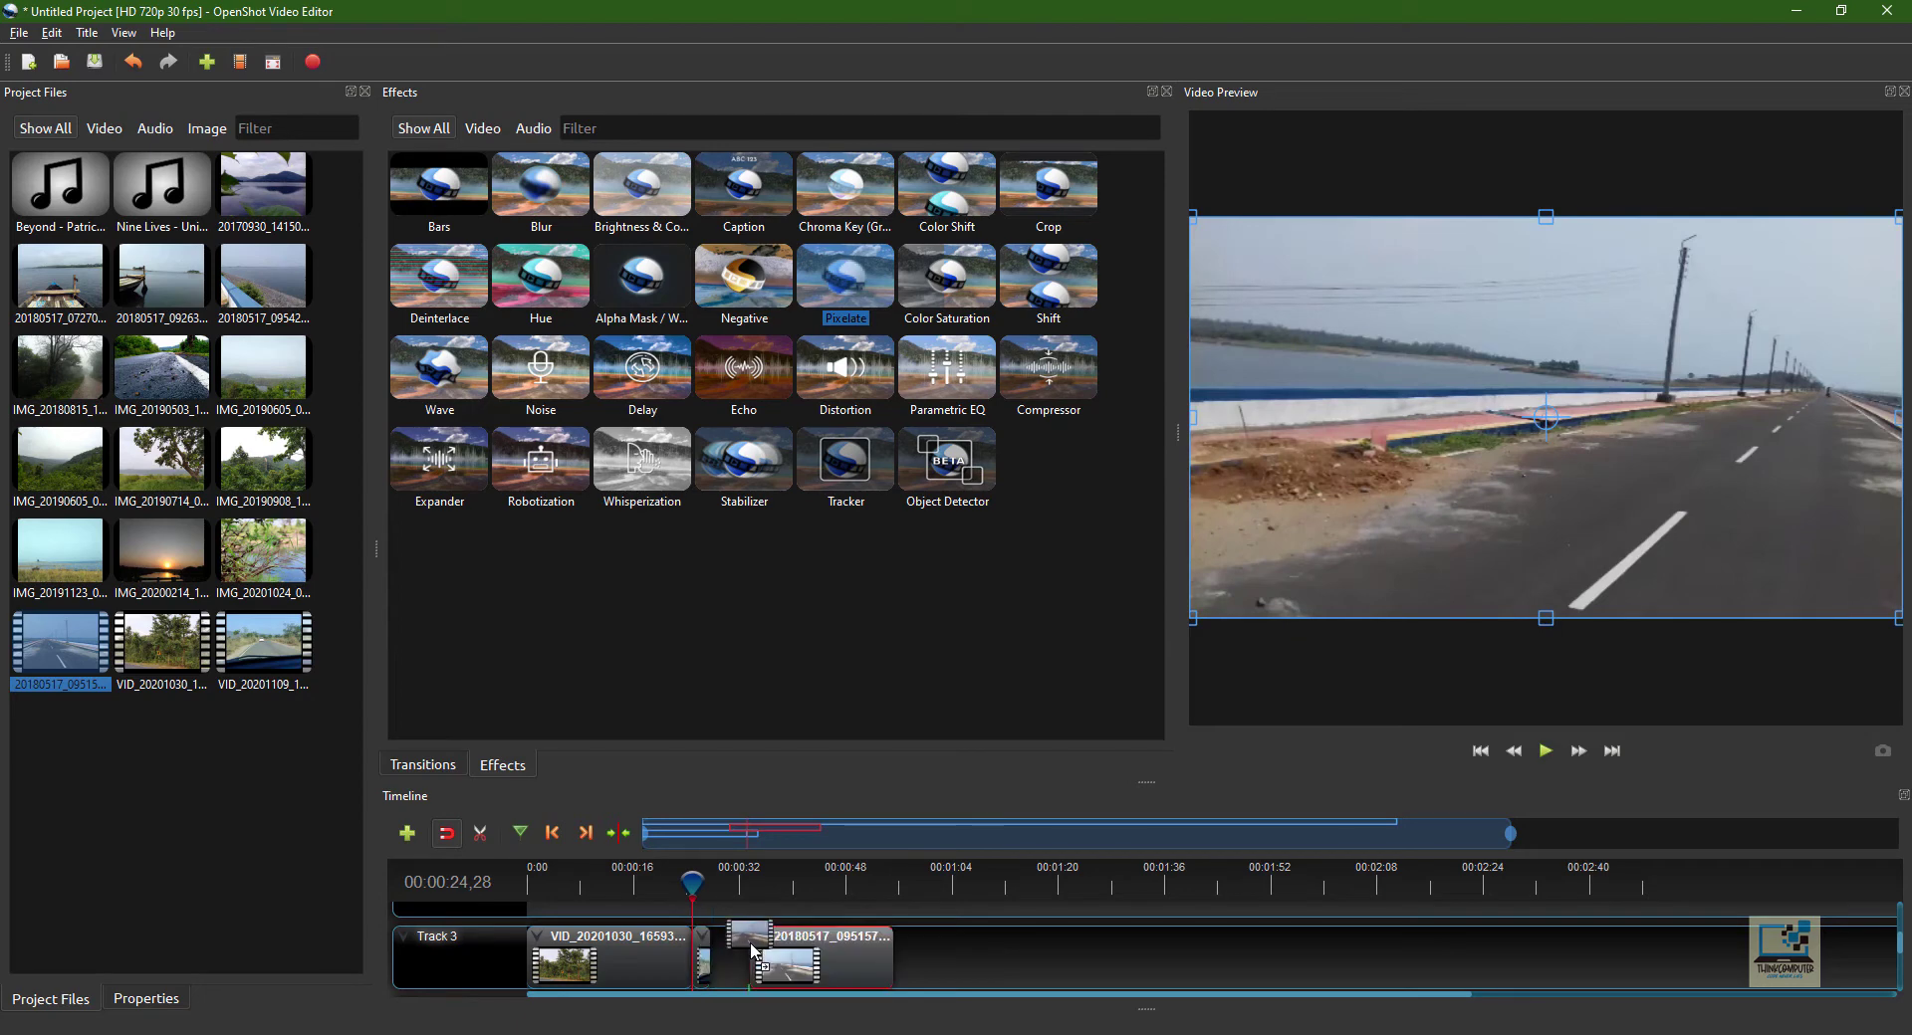
- Separate the audio of the two newly added Track 3 clips into single clips with all channels
{"action": "right_click", "coordinate": [701, 961]}
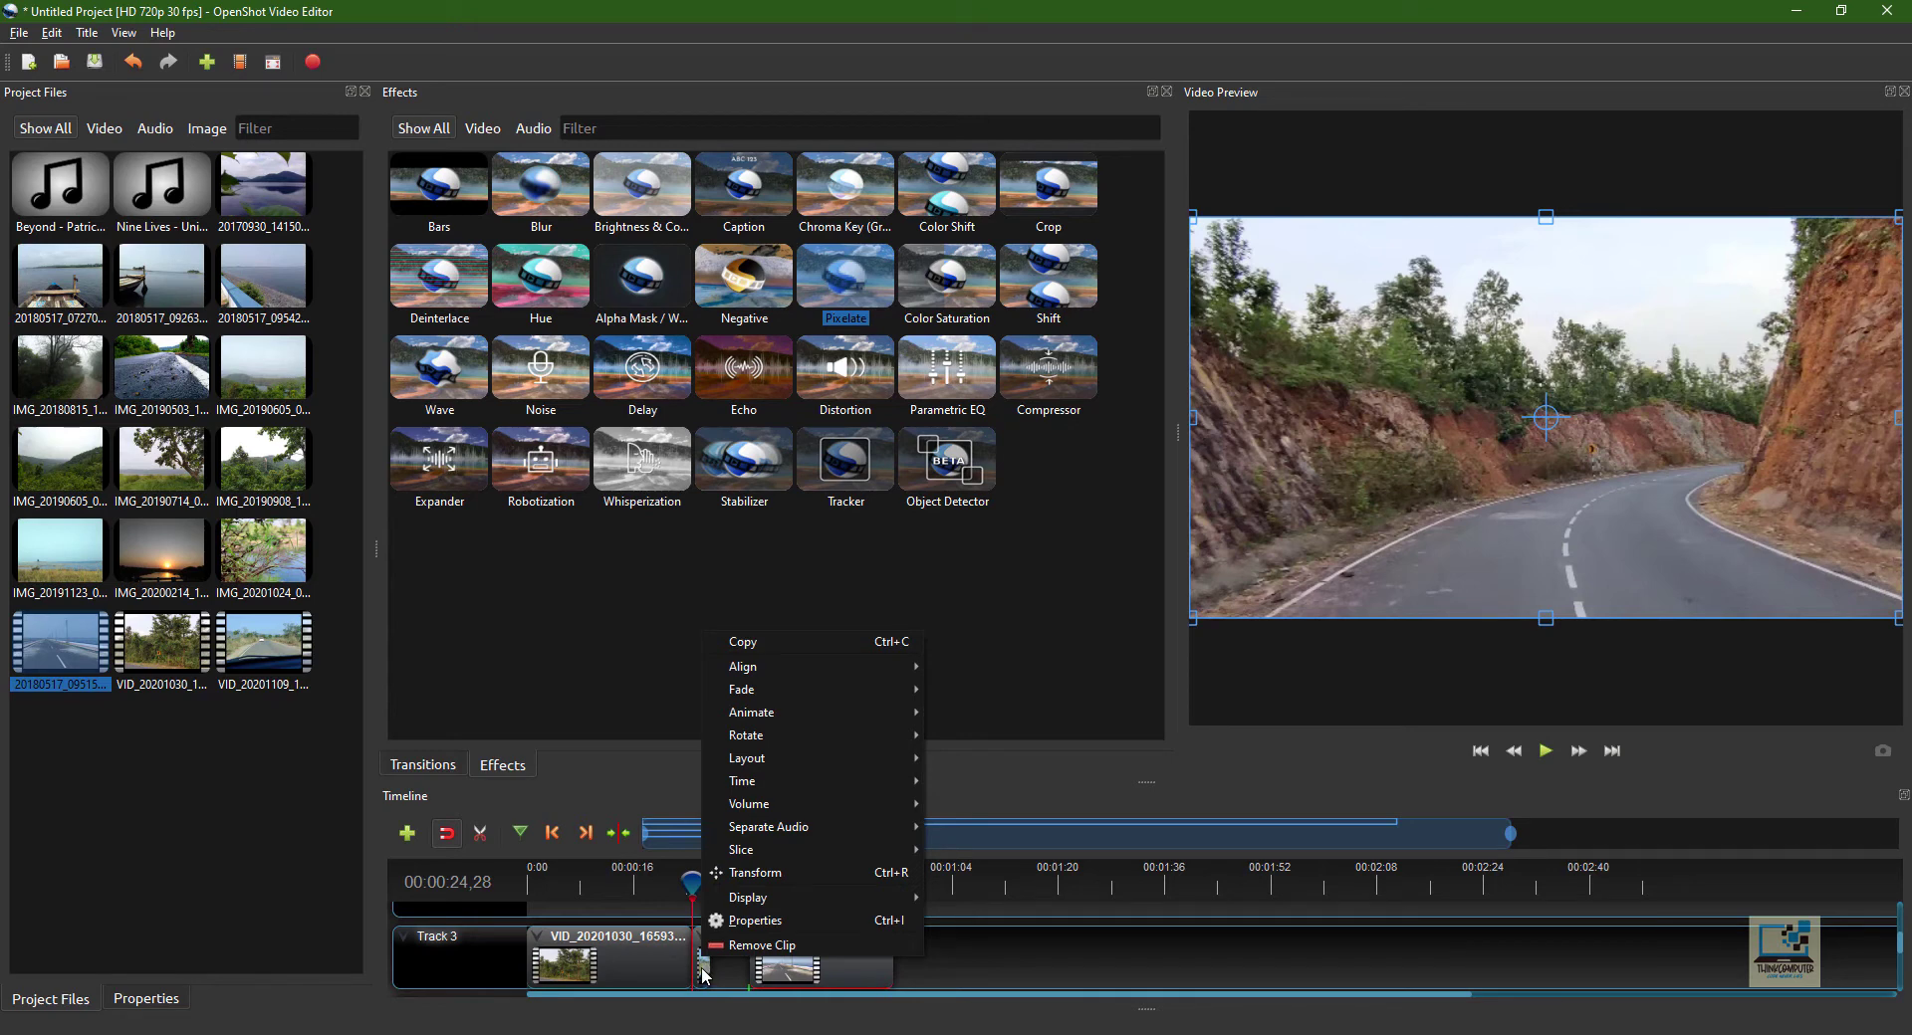
{"action": "right_click", "coordinate": [697, 981]}
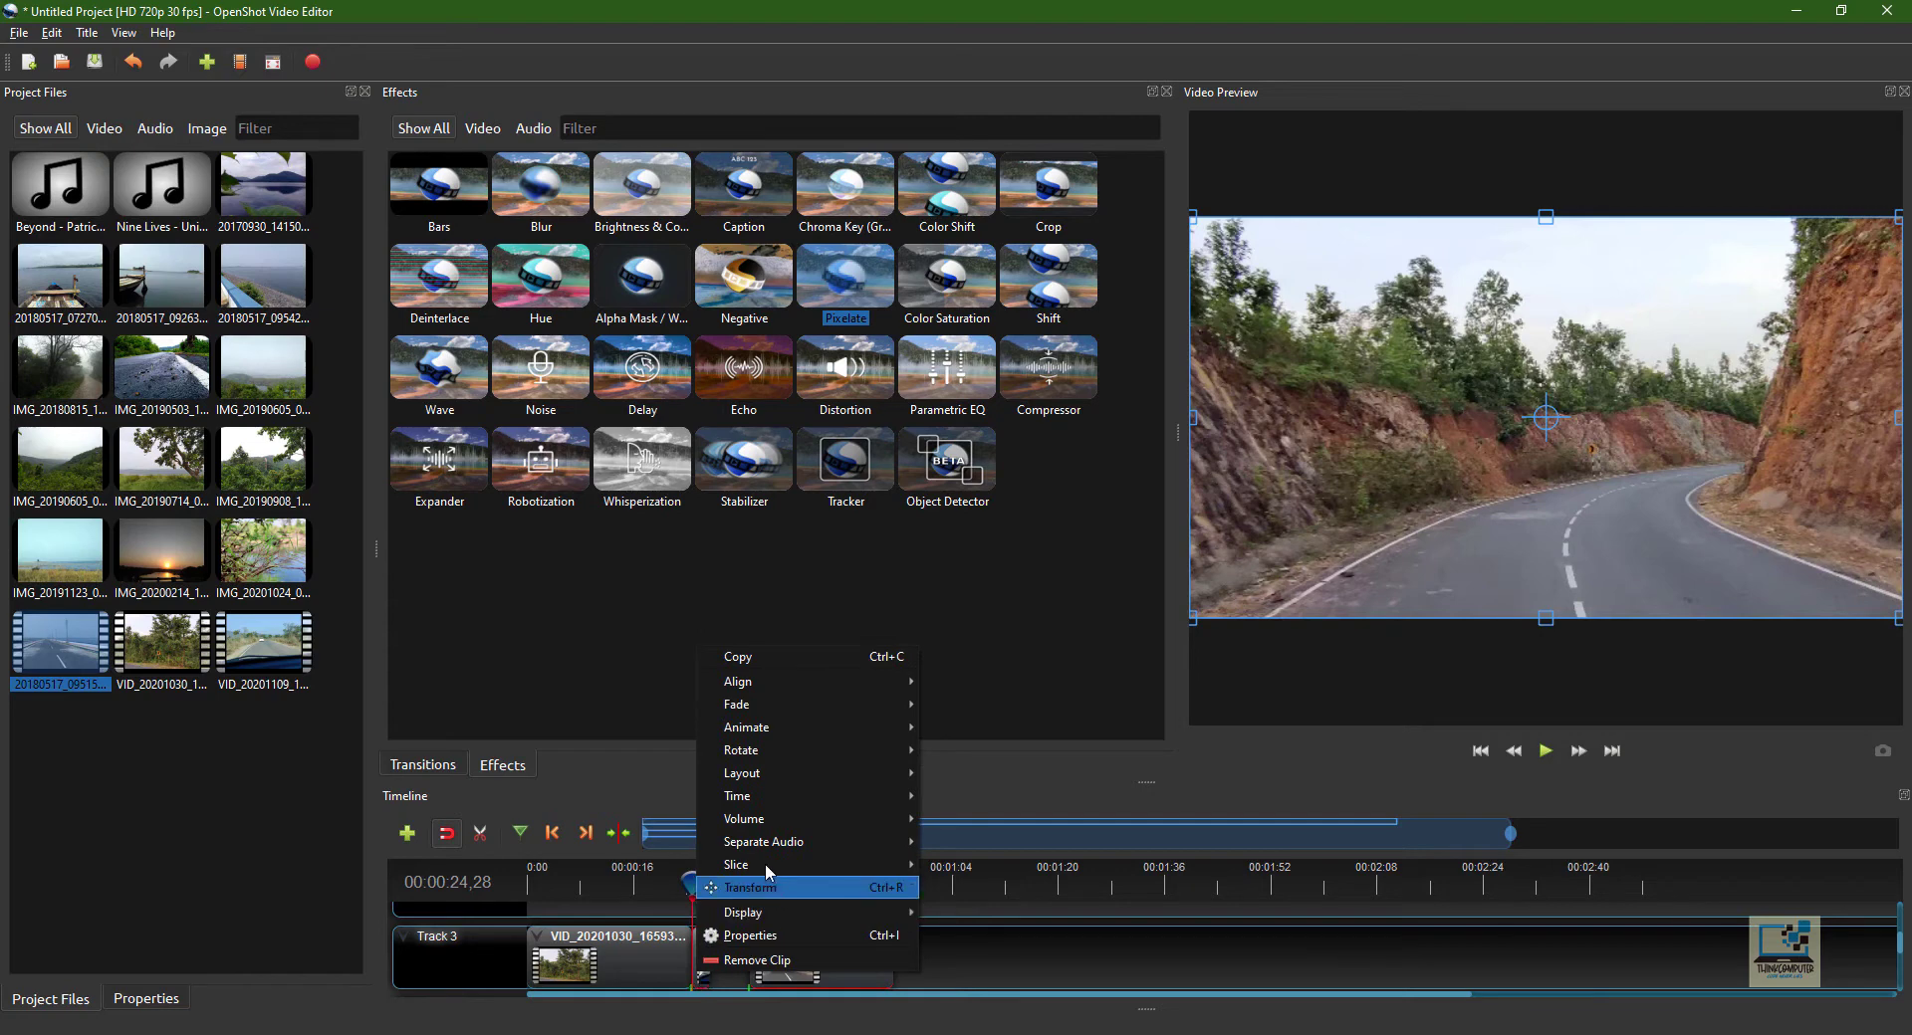
{"action": "mouse_move", "coordinate": [876, 843]}
{"action": "left_click", "coordinate": [1026, 847]}
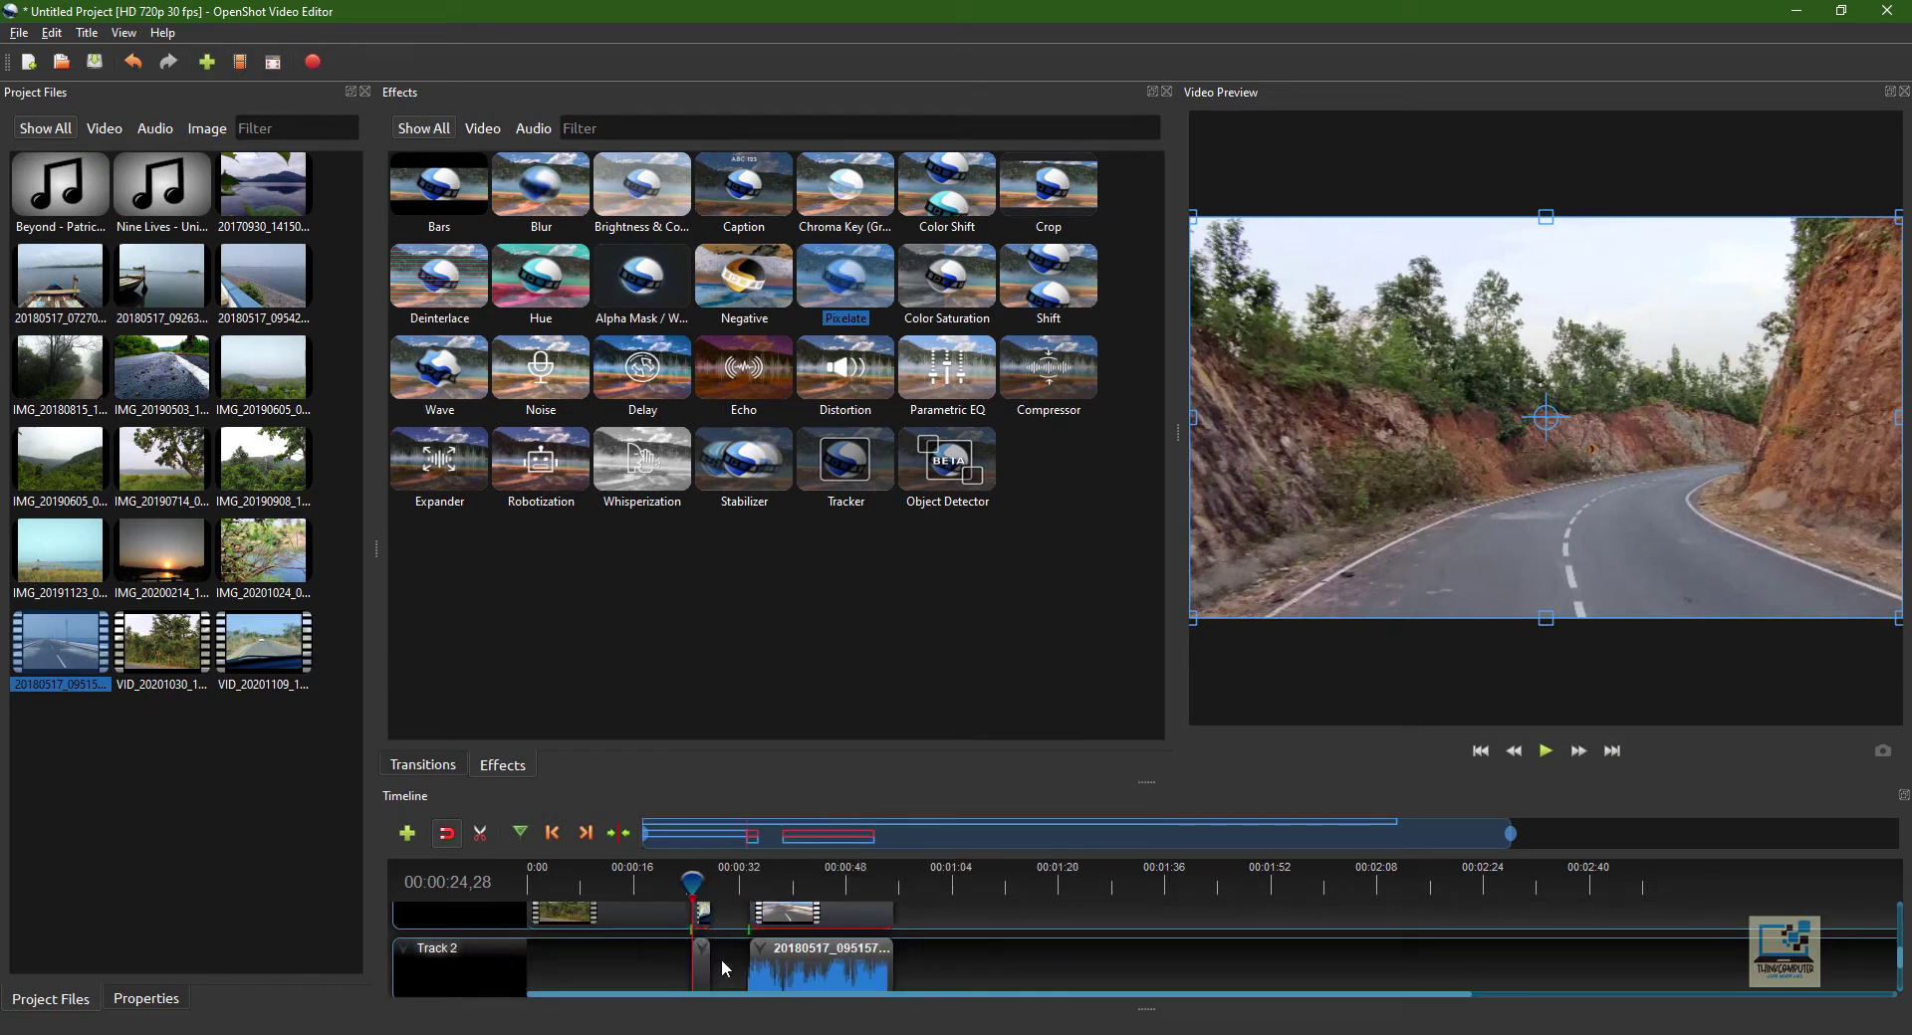
- Remove the separated audio clips of the VID_20201109 video and 20180517_095157.mp4 from Track 2
{"action": "left_click", "coordinate": [797, 956]}
{"action": "right_click", "coordinate": [797, 957]}
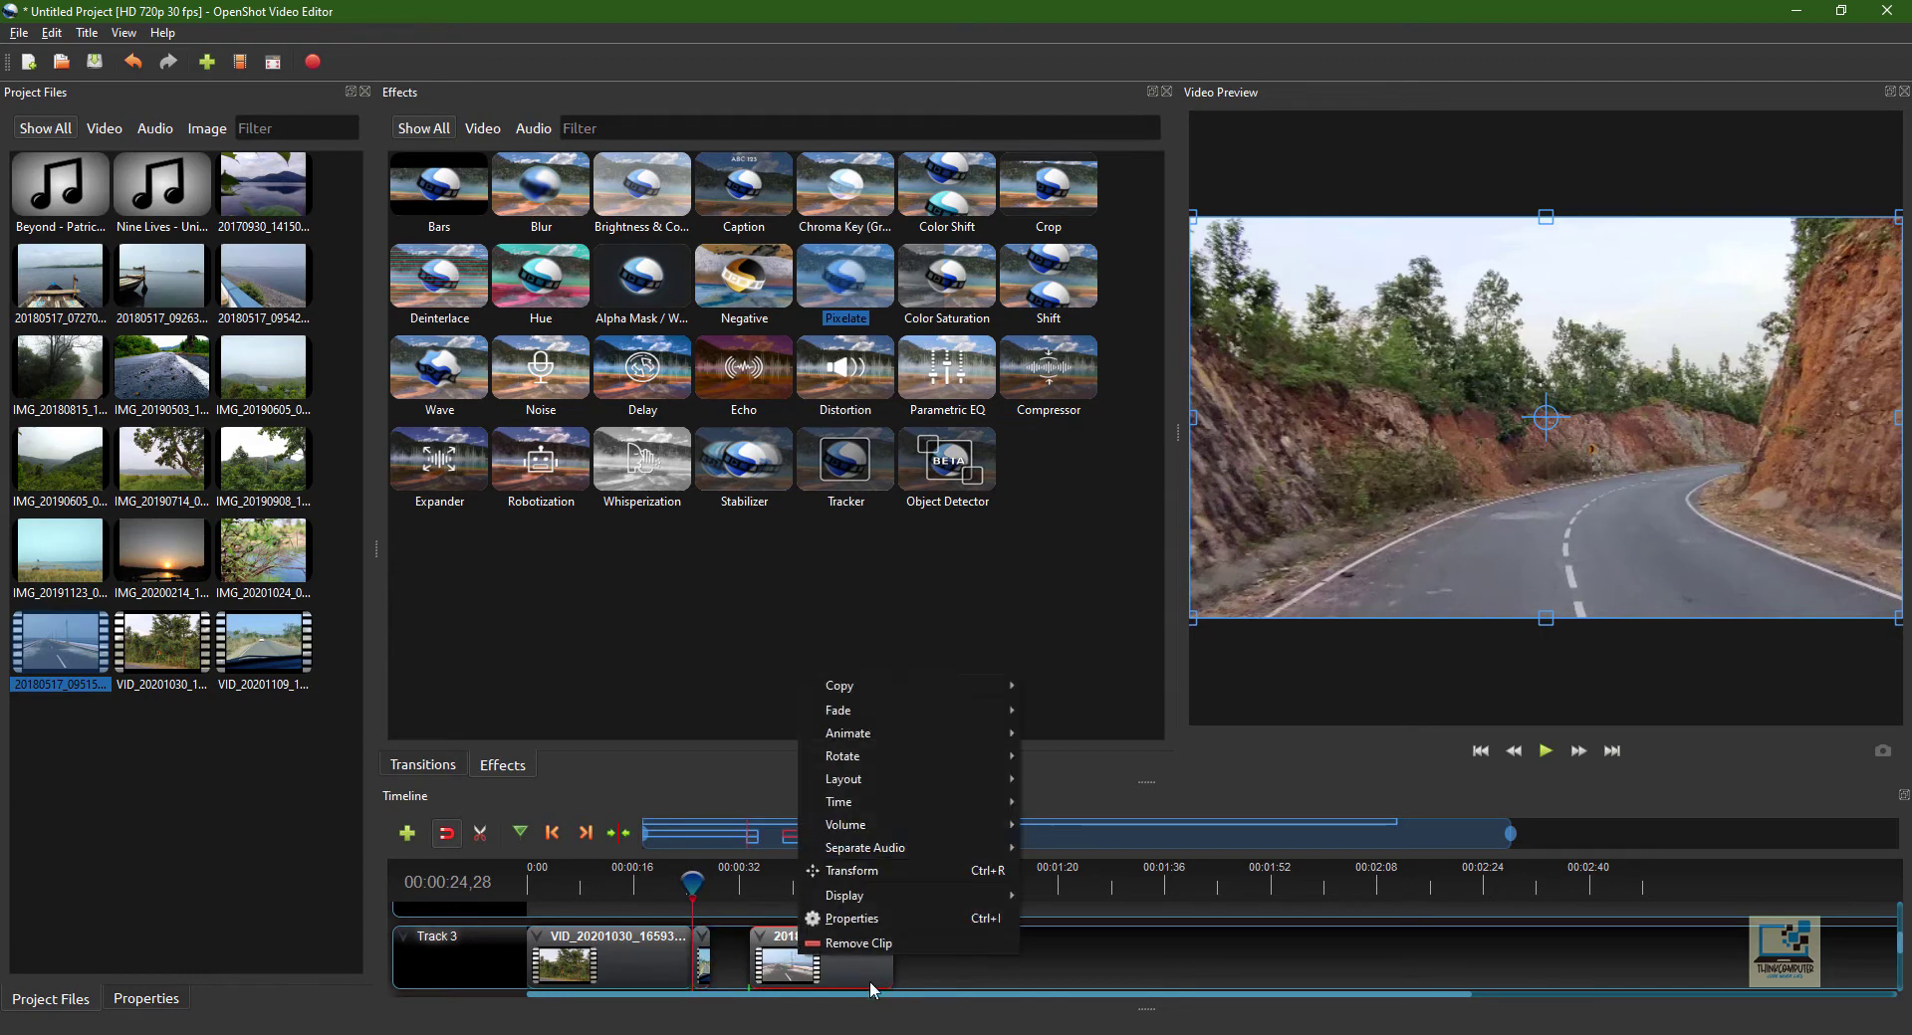
{"action": "left_click", "coordinate": [984, 992]}
{"action": "scroll", "coordinate": [896, 974], "scroll_direction": "down", "scroll_amount": 1}
{"action": "right_click", "coordinate": [701, 961]}
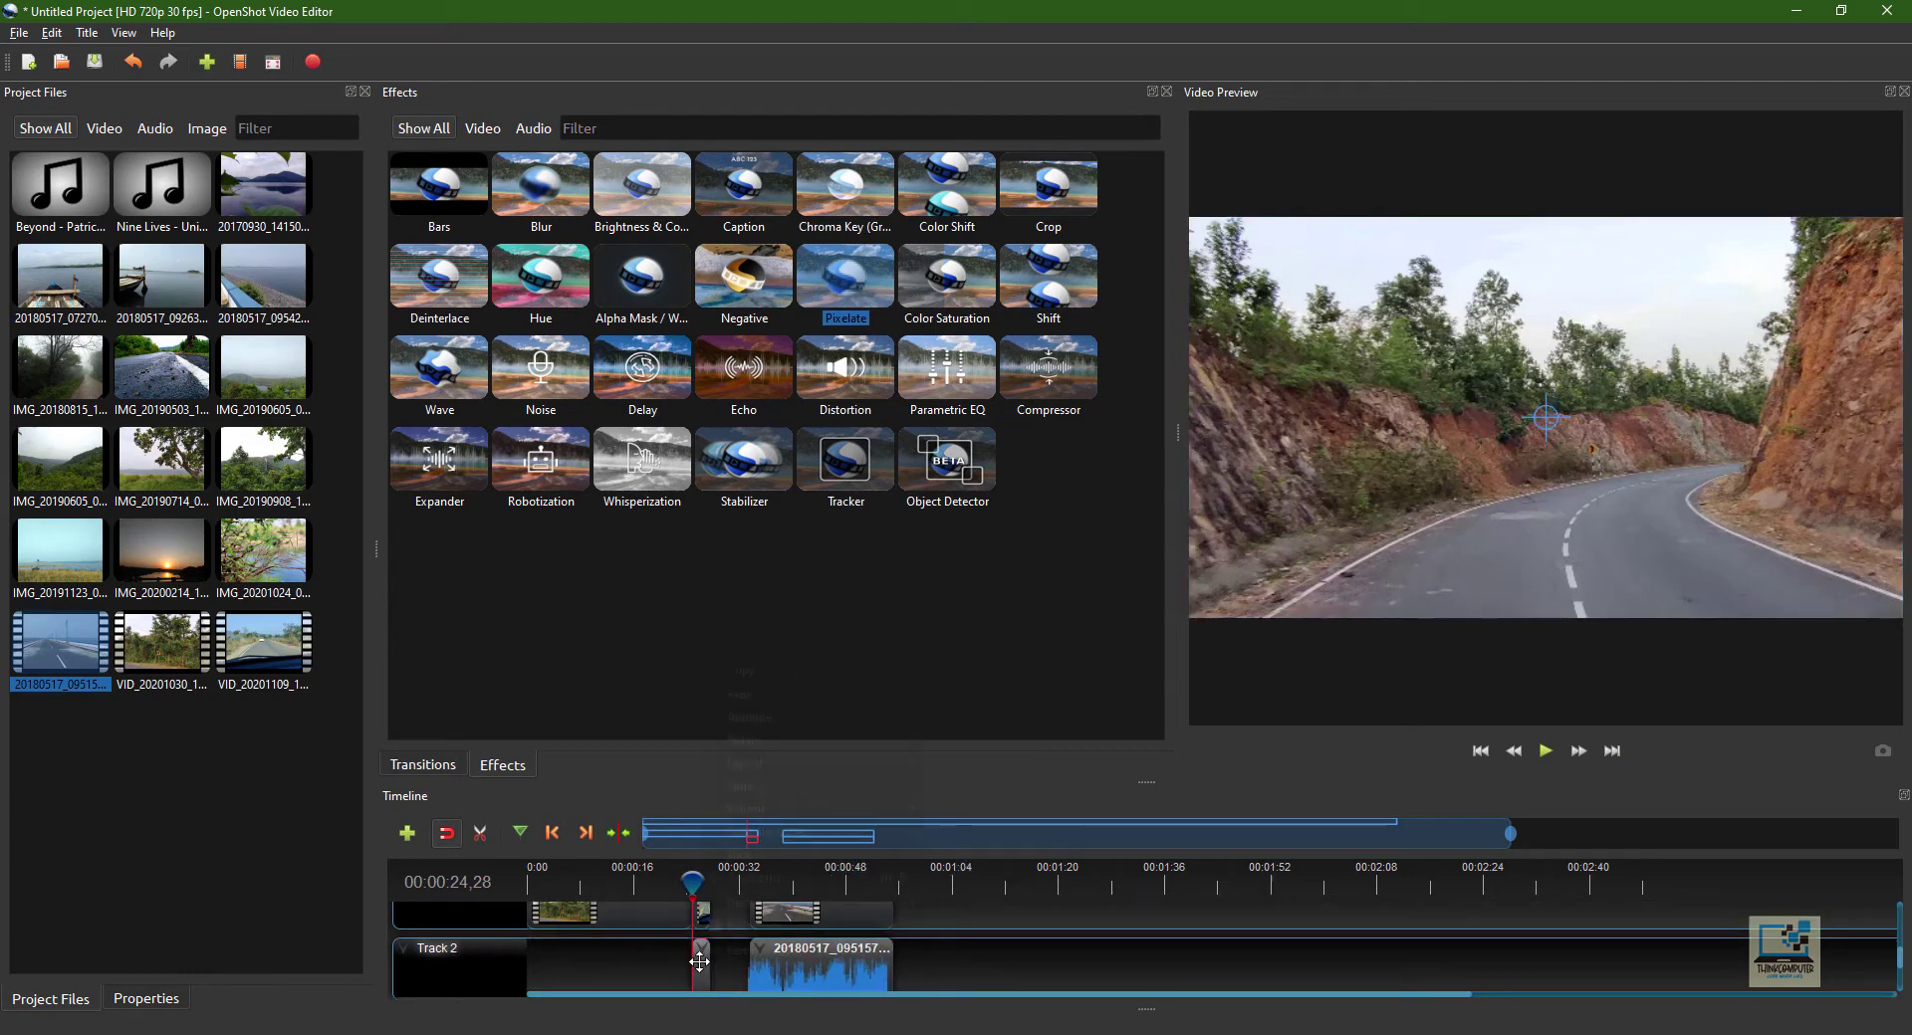
{"action": "left_click", "coordinate": [735, 956]}
{"action": "right_click", "coordinate": [764, 974]}
{"action": "left_click", "coordinate": [800, 966]}
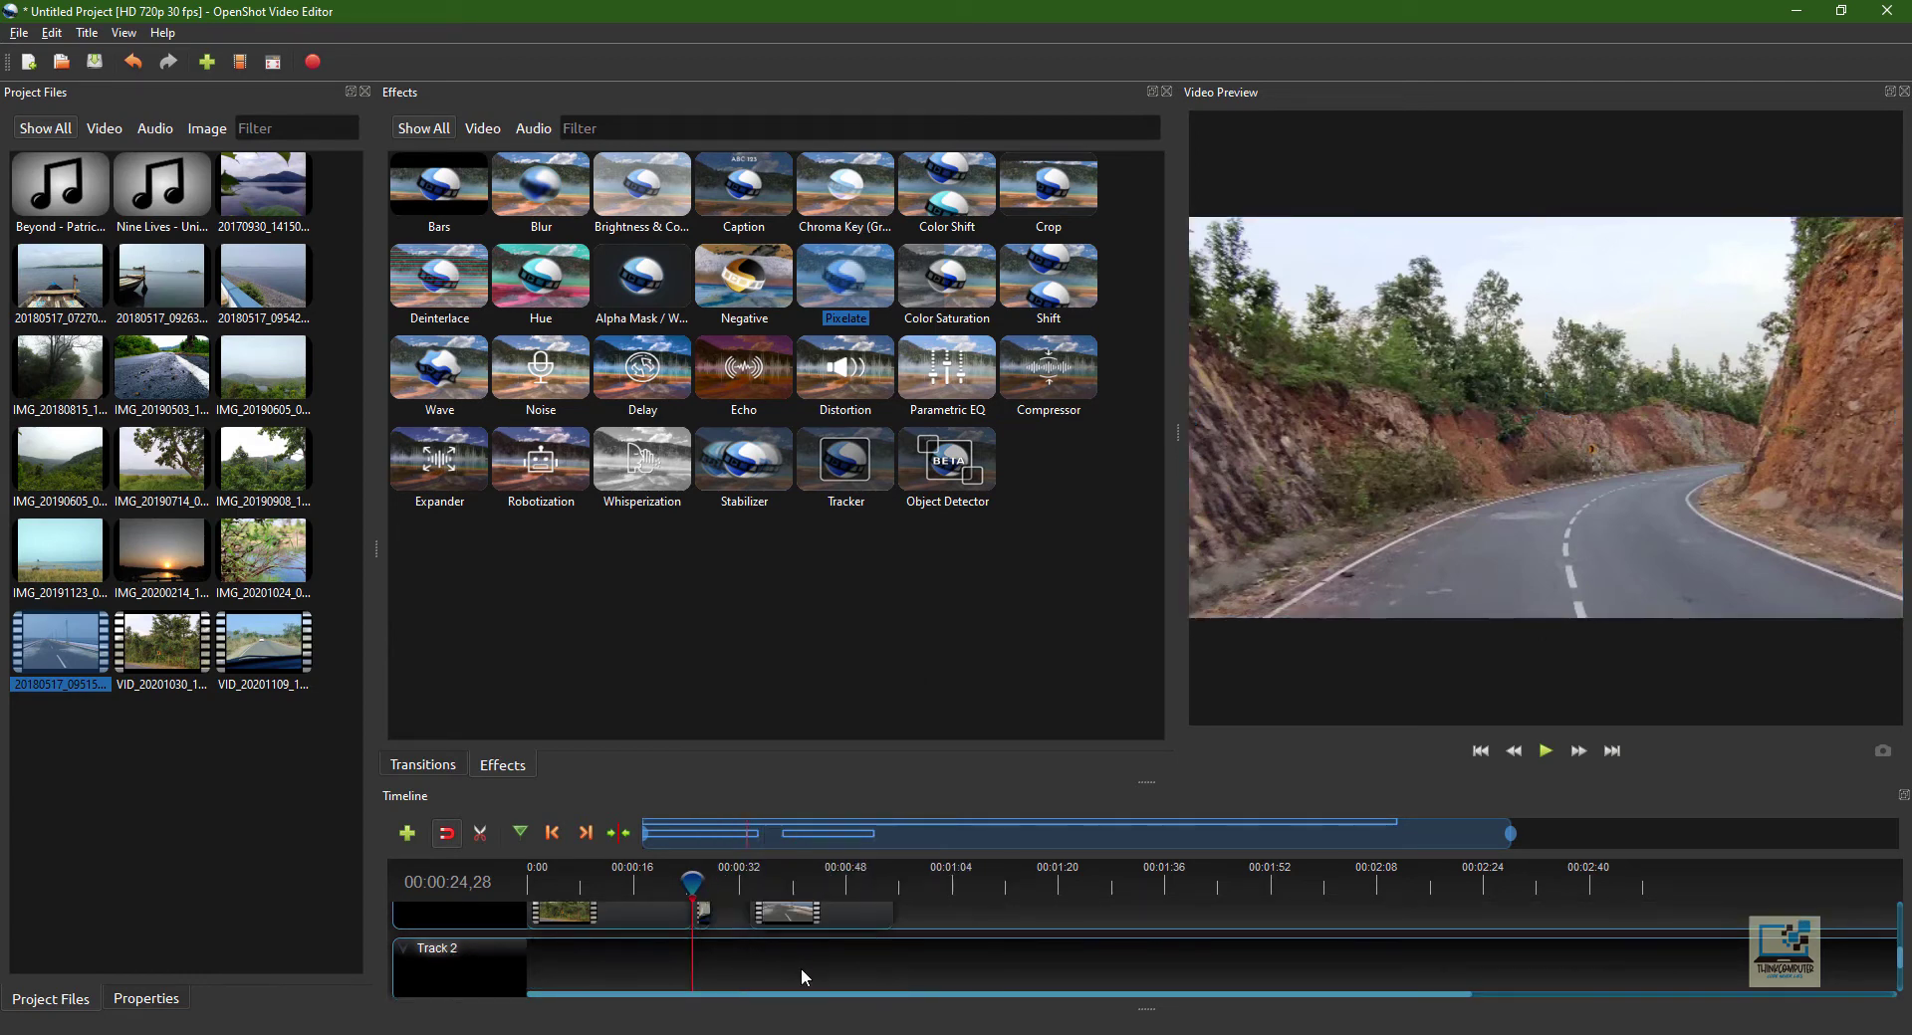
- Separate the audio of 20180517_095157.mp4 on Track 3 once more into a single clip with all channels
{"action": "scroll", "coordinate": [801, 968], "scroll_direction": "up", "scroll_amount": 1}
{"action": "left_click", "coordinate": [800, 963]}
{"action": "right_click", "coordinate": [801, 962]}
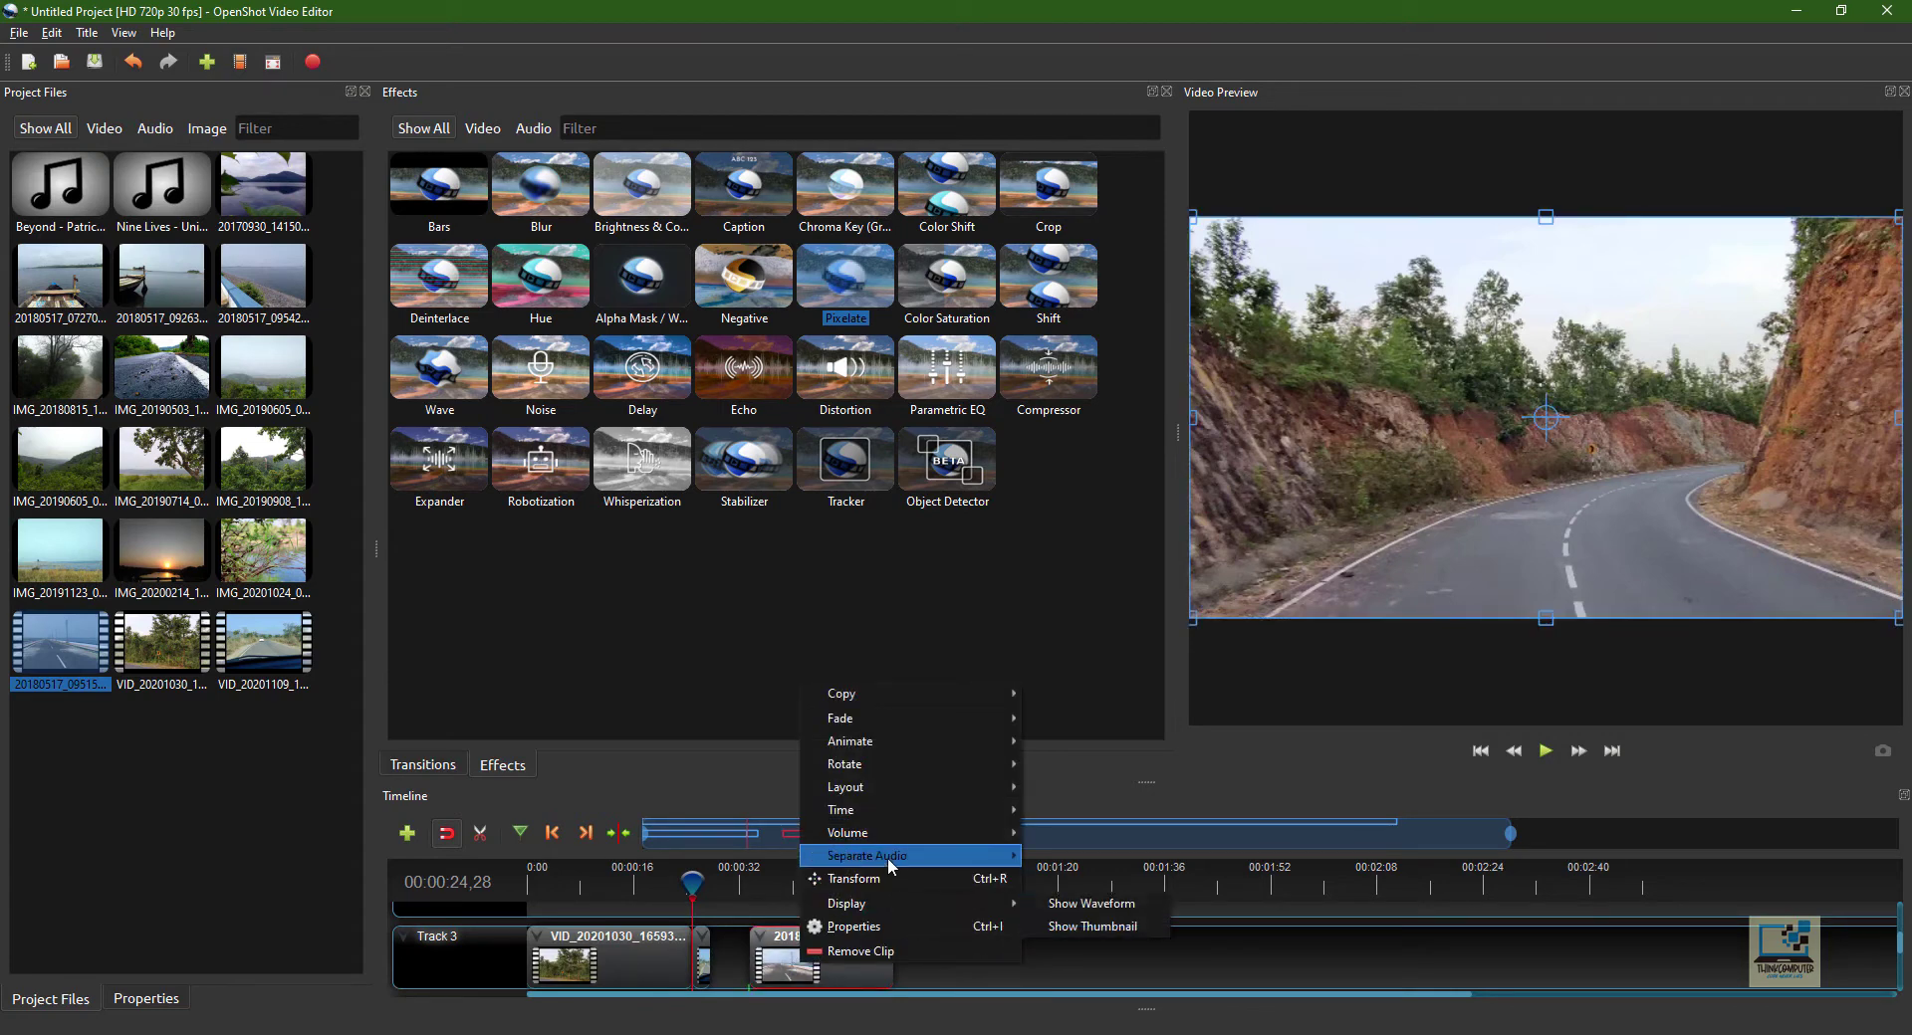
{"action": "mouse_move", "coordinate": [946, 857]}
{"action": "left_click", "coordinate": [1105, 858]}
- Remove the 20180517_095157.mp4 audio clip from Track 2
{"action": "scroll", "coordinate": [786, 986], "scroll_direction": "down", "scroll_amount": 1}
{"action": "left_click", "coordinate": [785, 979]}
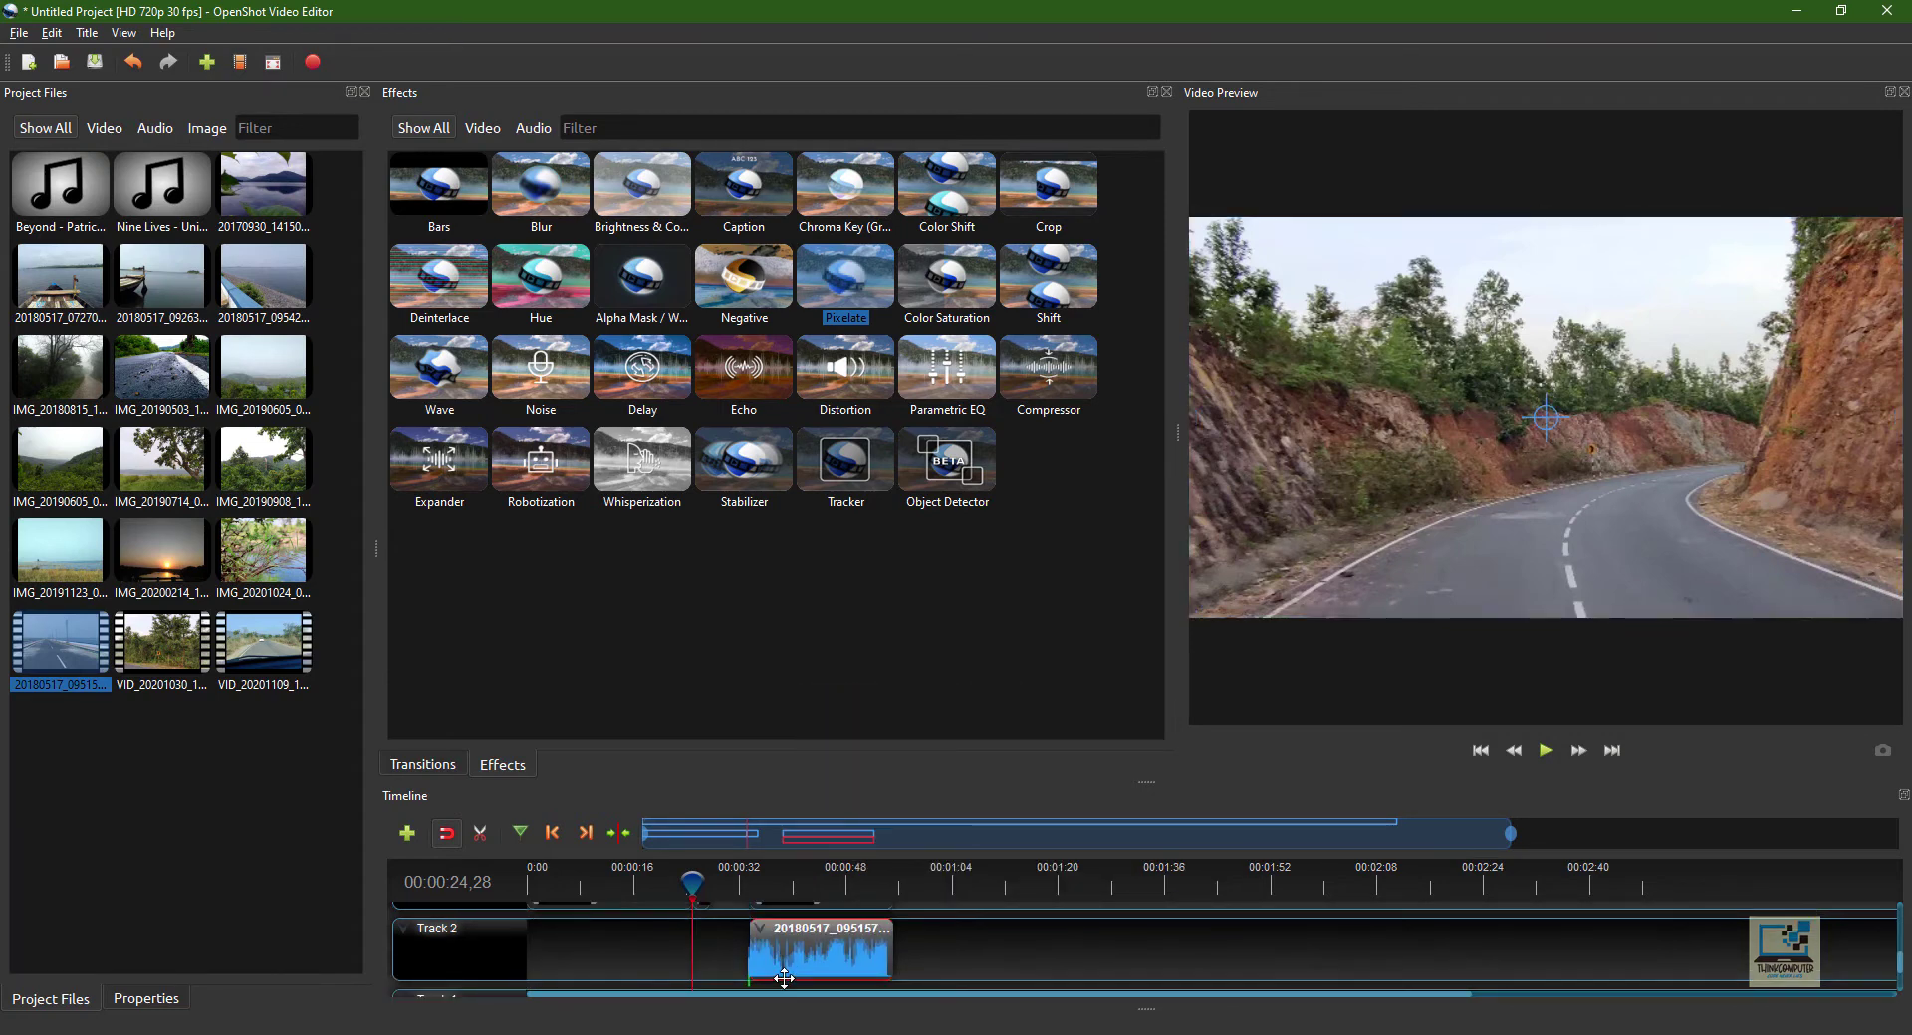
{"action": "right_click", "coordinate": [785, 979]}
{"action": "left_click", "coordinate": [802, 986]}
{"action": "scroll", "coordinate": [757, 971], "scroll_direction": "up", "scroll_amount": 1}
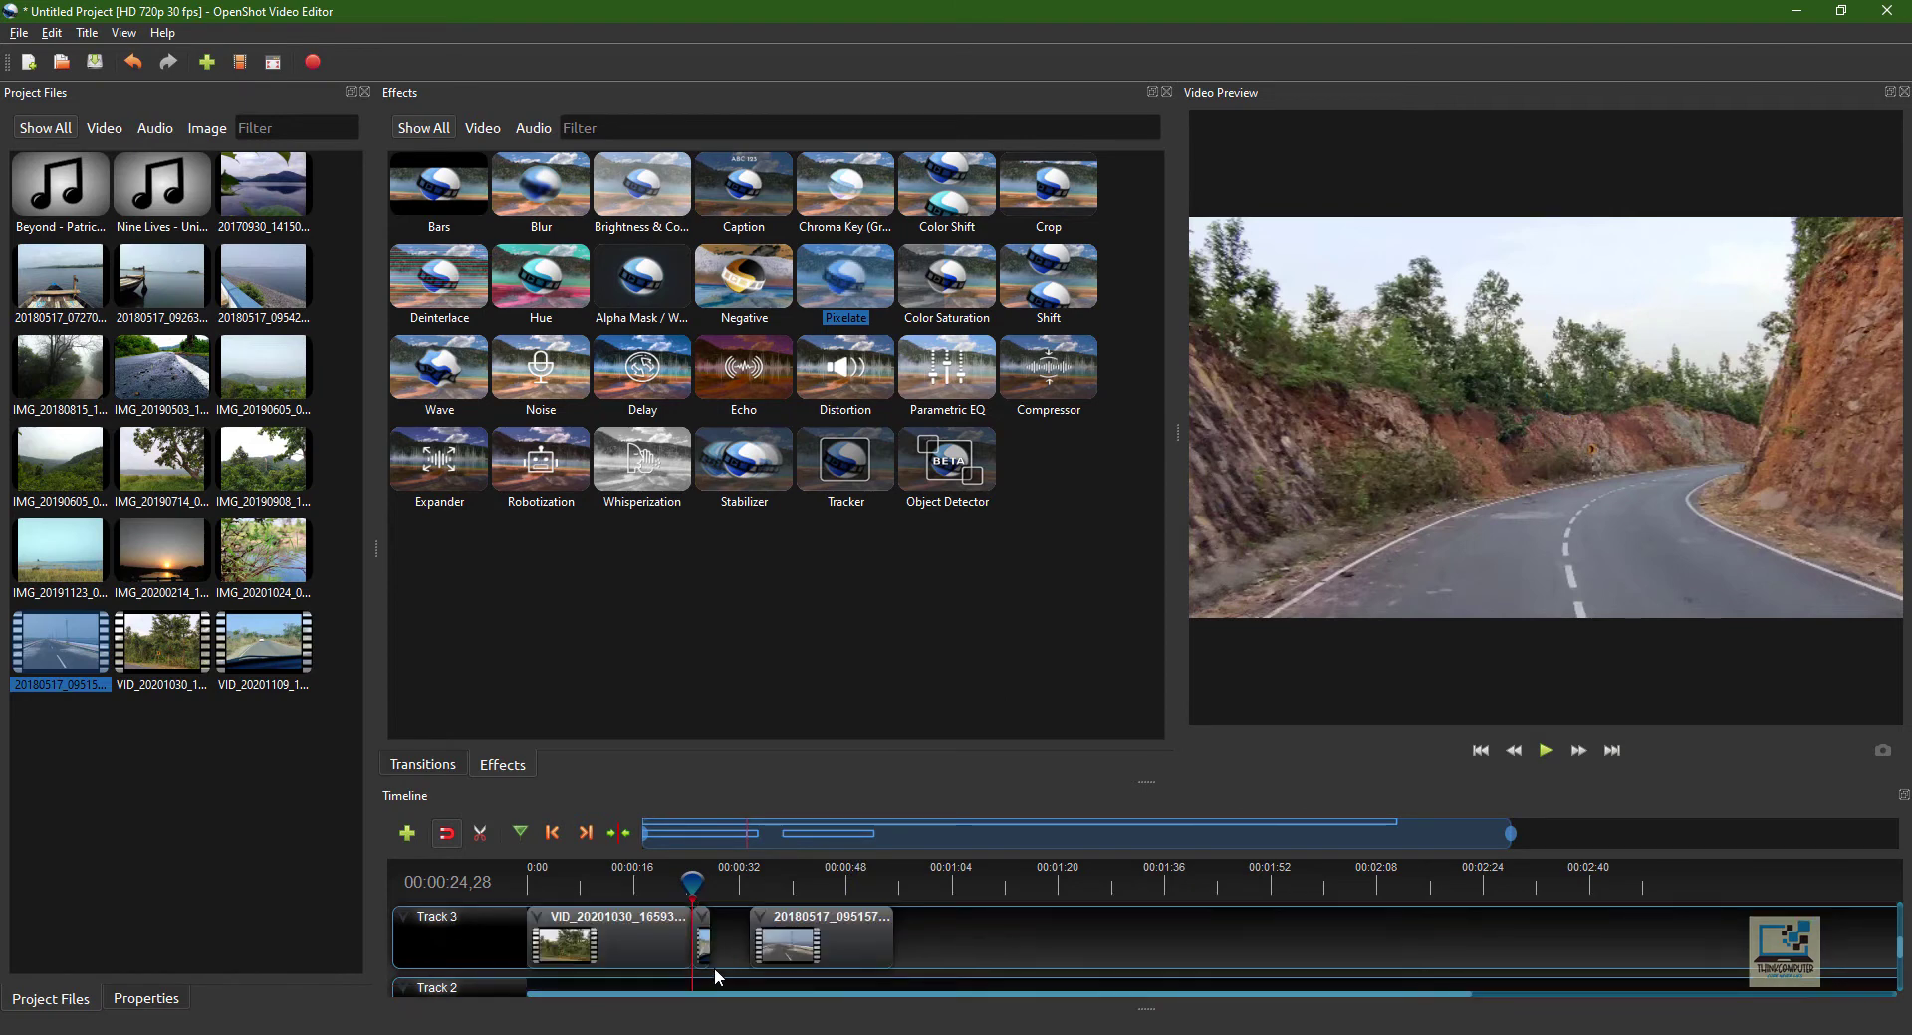
- Move the short VID_20201109 clip slightly over the end of the first Track 3 clip and place 20180517_095157.mp4 directly behind it
{"action": "mouse_move", "coordinate": [704, 941]}
{"action": "left_mouse_down"}
{"action": "mouse_move", "coordinate": [694, 953]}
{"action": "mouse_move", "coordinate": [773, 939]}
{"action": "mouse_move", "coordinate": [732, 955]}
{"action": "left_mouse_up"}
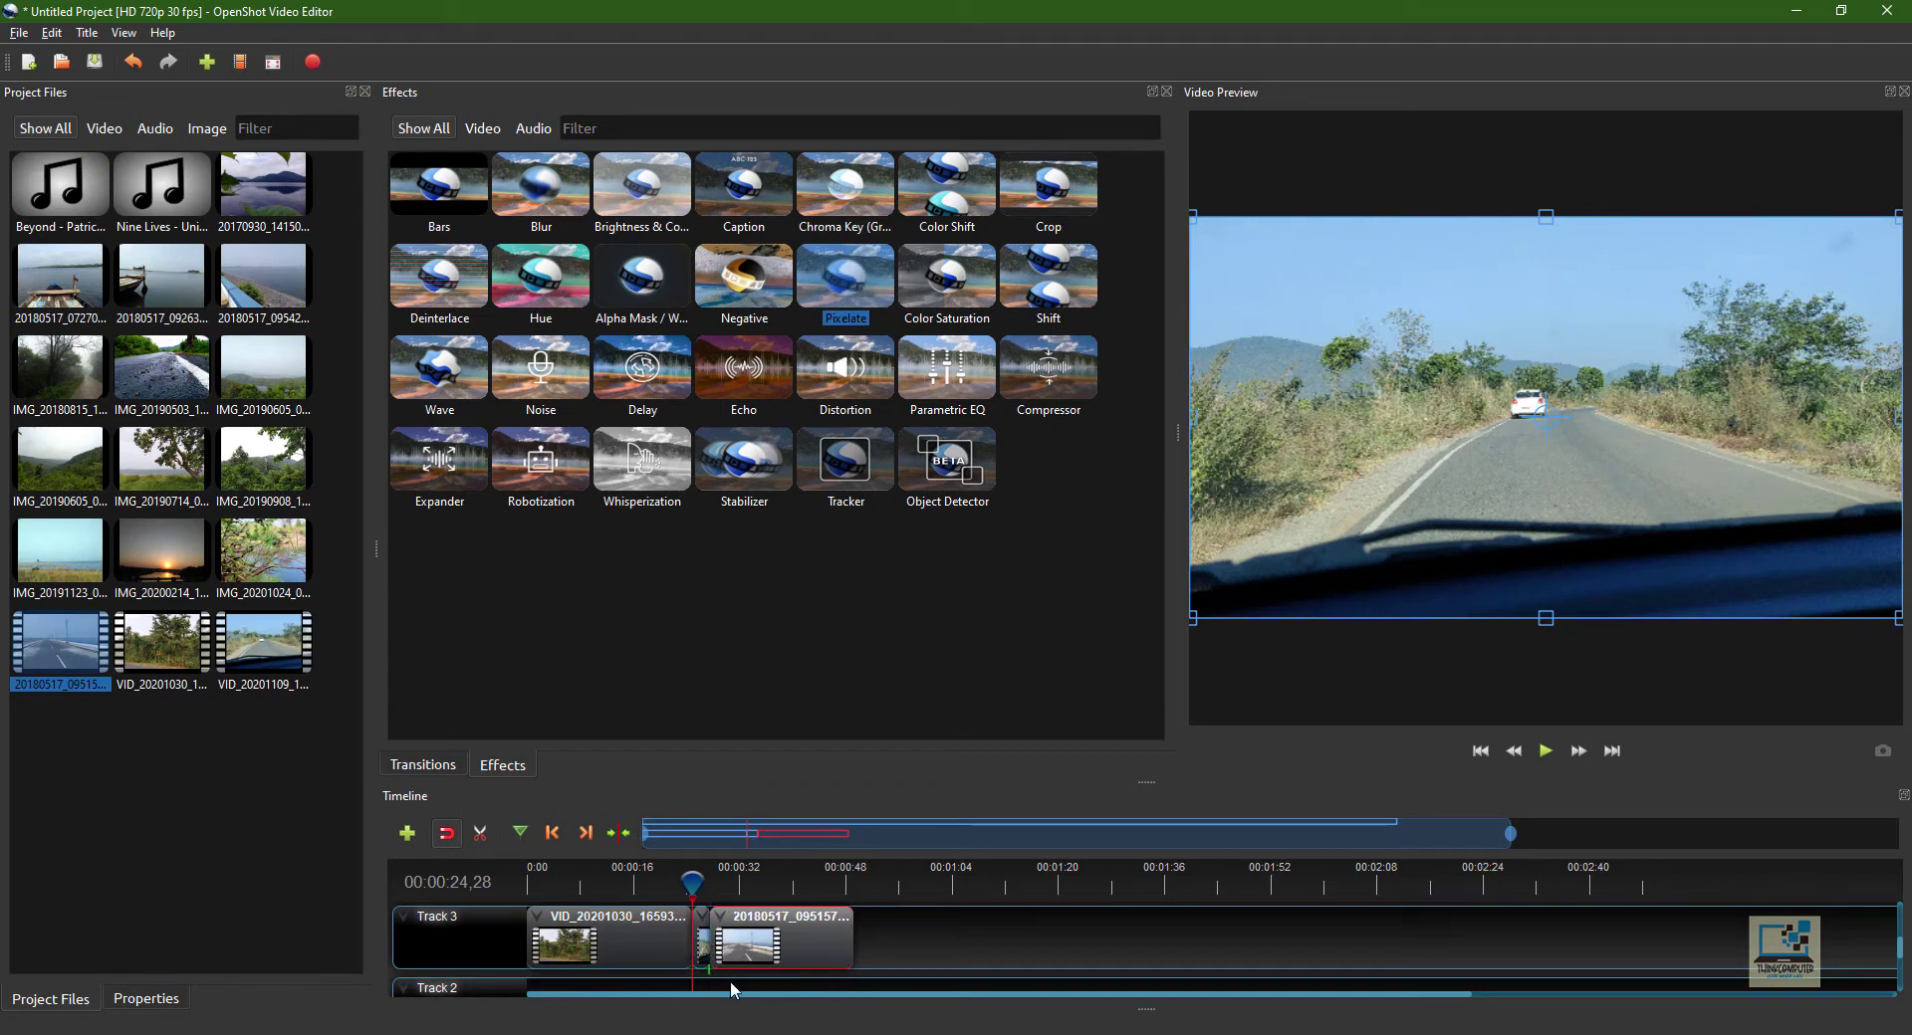
{"action": "scroll", "coordinate": [716, 956], "scroll_direction": "up", "scroll_amount": 3, "text": "ctrl"}
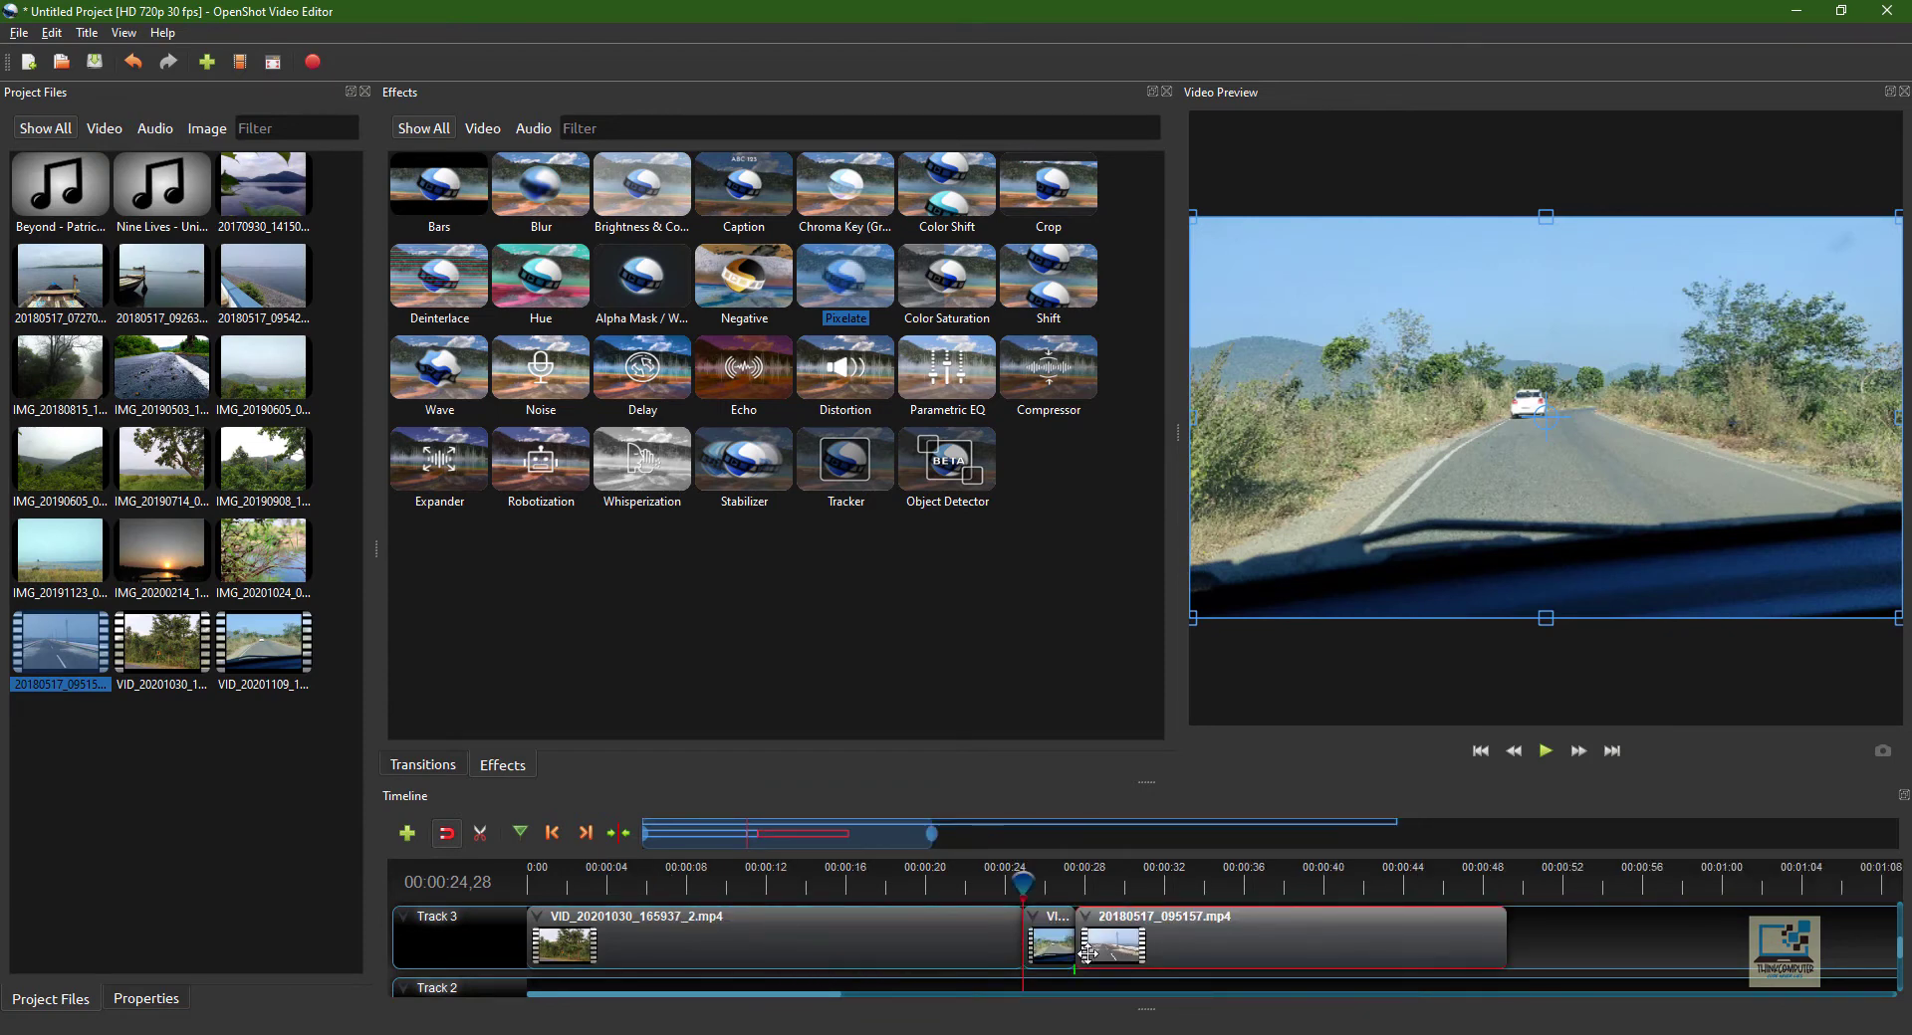
{"action": "scroll", "coordinate": [1085, 953], "scroll_direction": "up", "scroll_amount": 2, "text": "ctrl"}
{"action": "left_click", "coordinate": [1223, 943]}
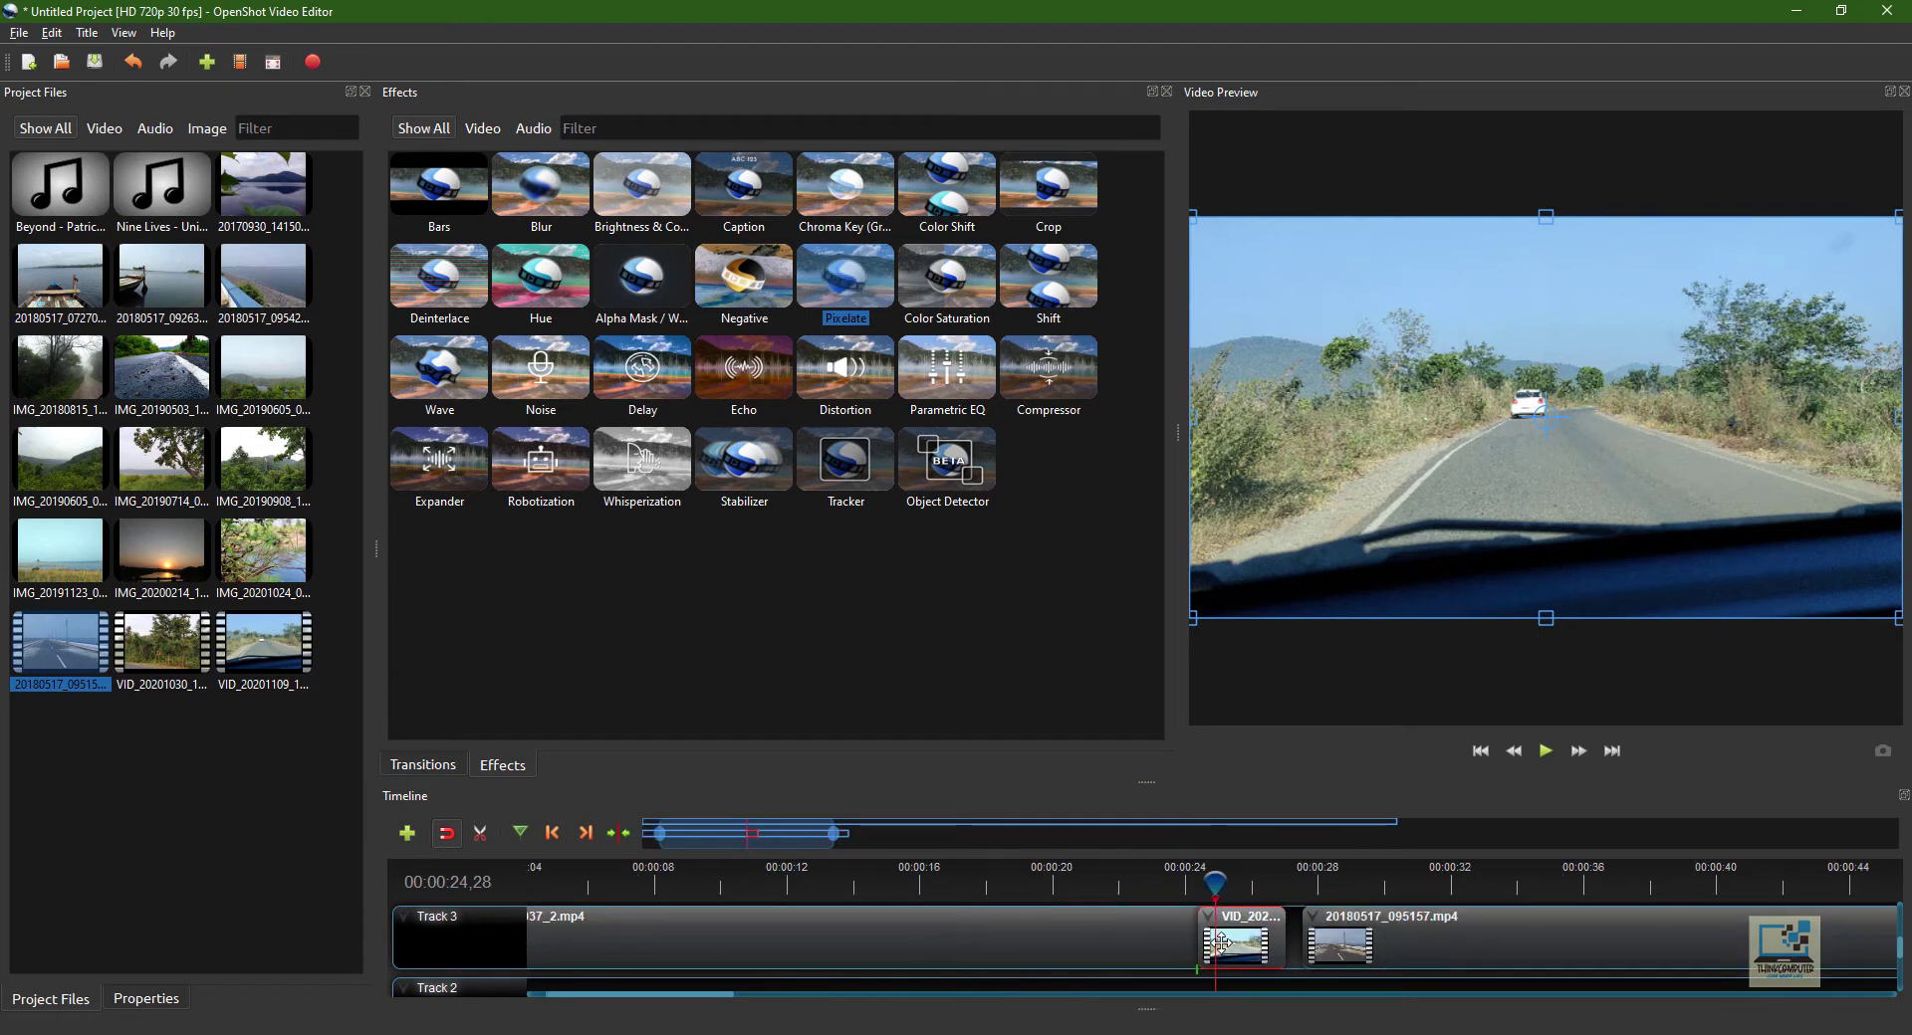
{"action": "left_click_drag", "start_coordinate": [1387, 956], "coordinate": [1360, 956]}
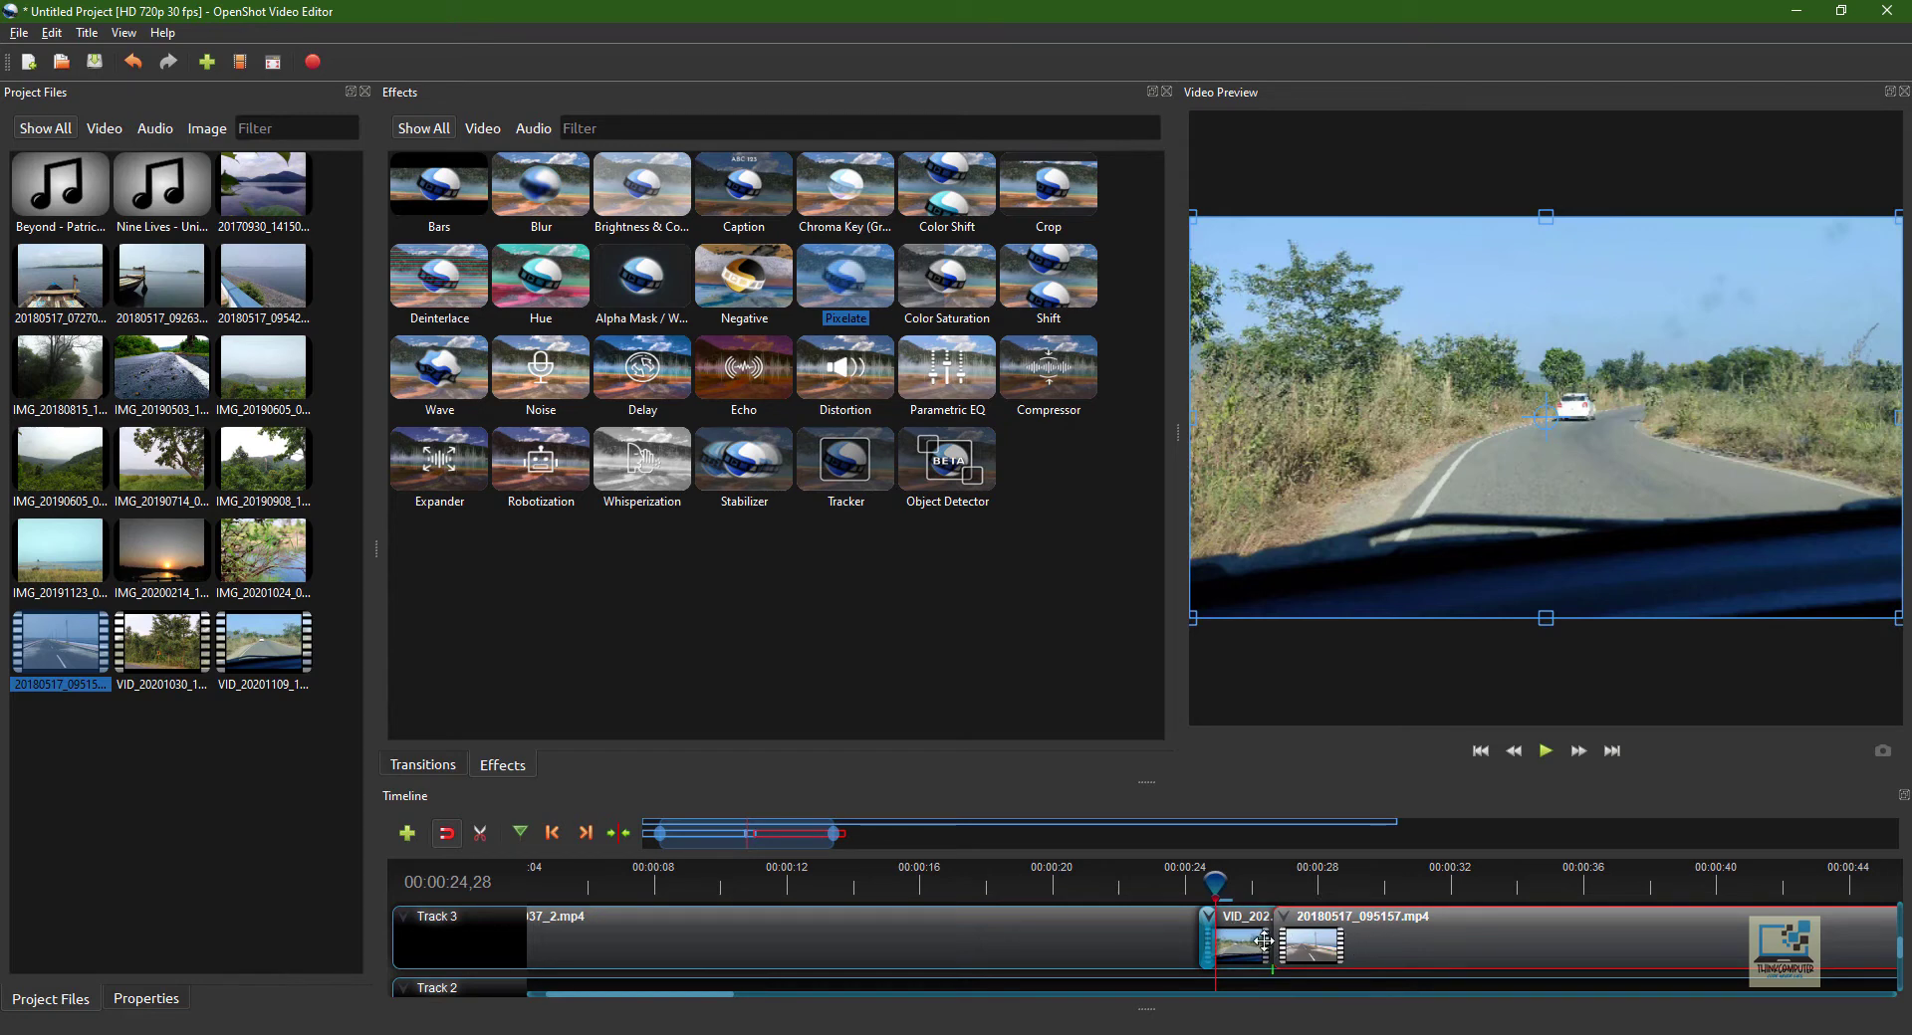
- Return the playhead to the start of the timeline and review the arrangement of the music and video clips
{"action": "scroll", "coordinate": [1250, 909], "scroll_direction": "up", "scroll_amount": 1}
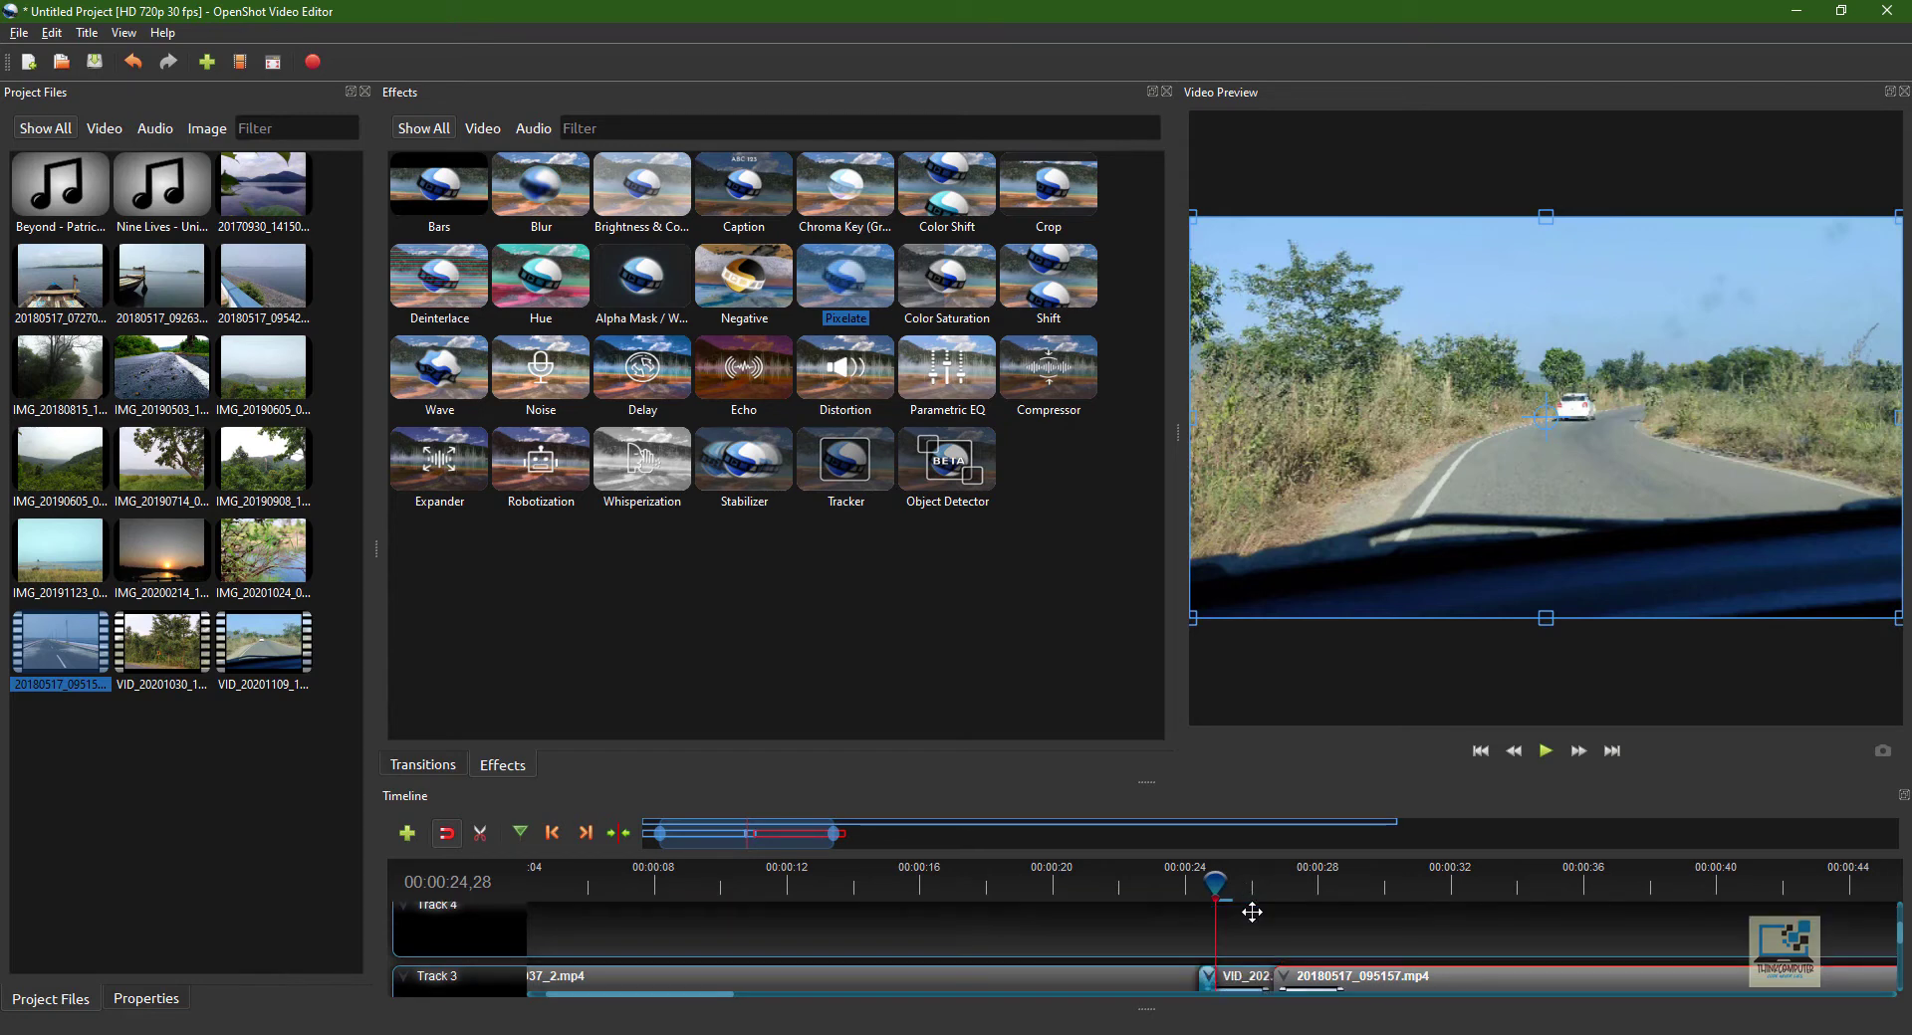
{"action": "scroll", "coordinate": [1260, 936], "scroll_direction": "up", "scroll_amount": 1}
{"action": "left_click_drag", "start_coordinate": [1215, 884], "coordinate": [538, 888]}
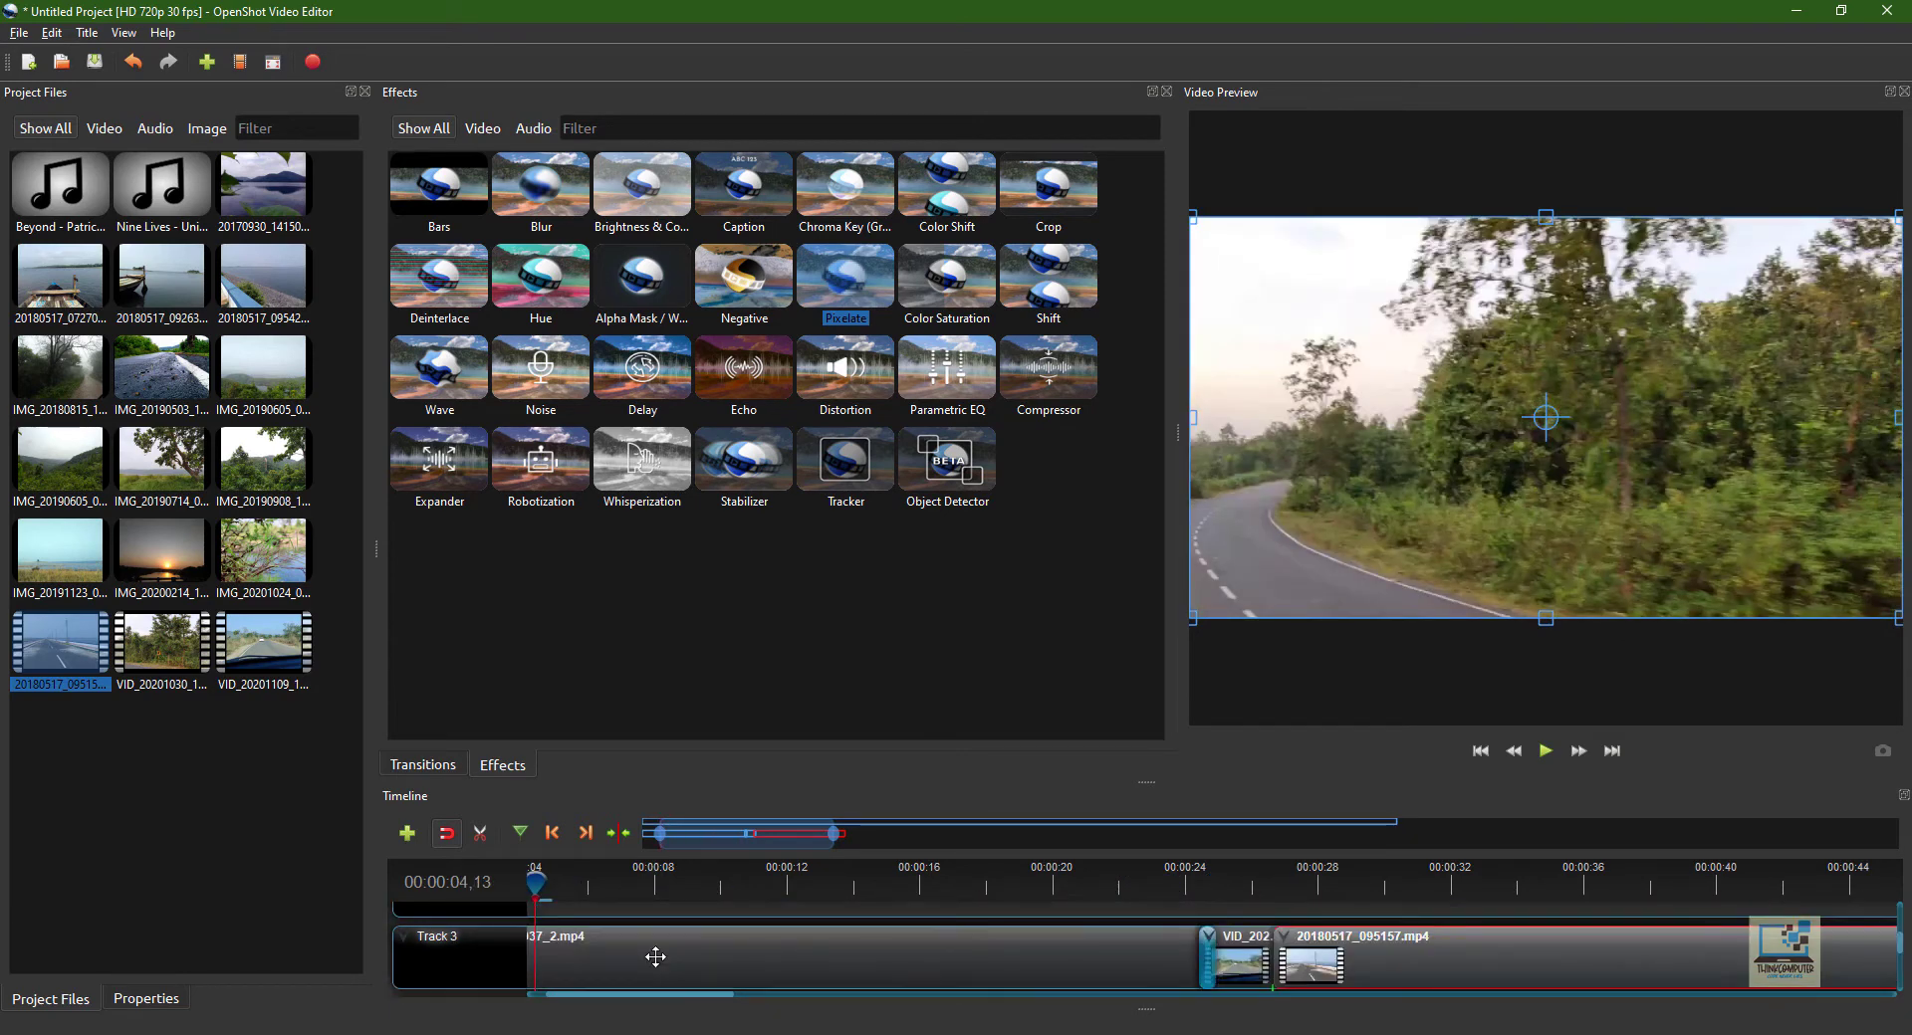
{"action": "left_click_drag", "start_coordinate": [639, 993], "coordinate": [571, 995]}
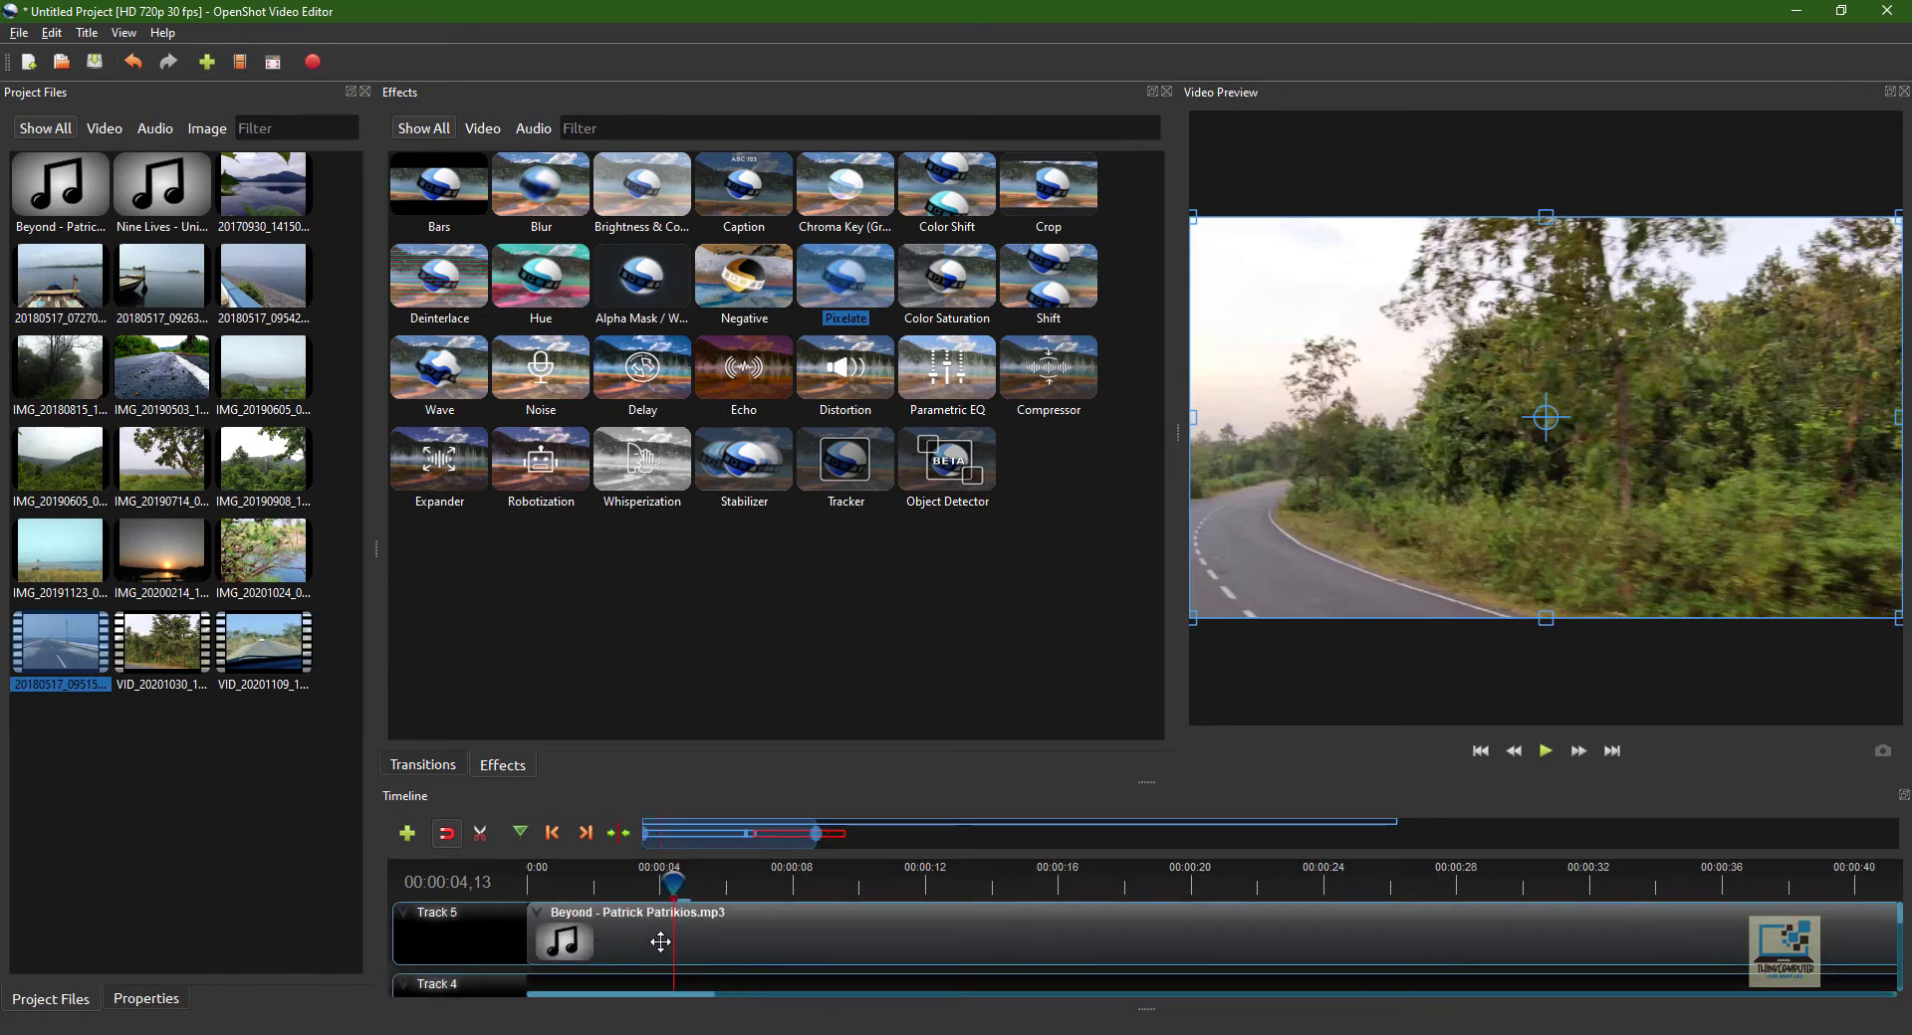
{"action": "scroll", "coordinate": [693, 953], "scroll_direction": "down", "scroll_amount": 4, "text": "ctrl"}
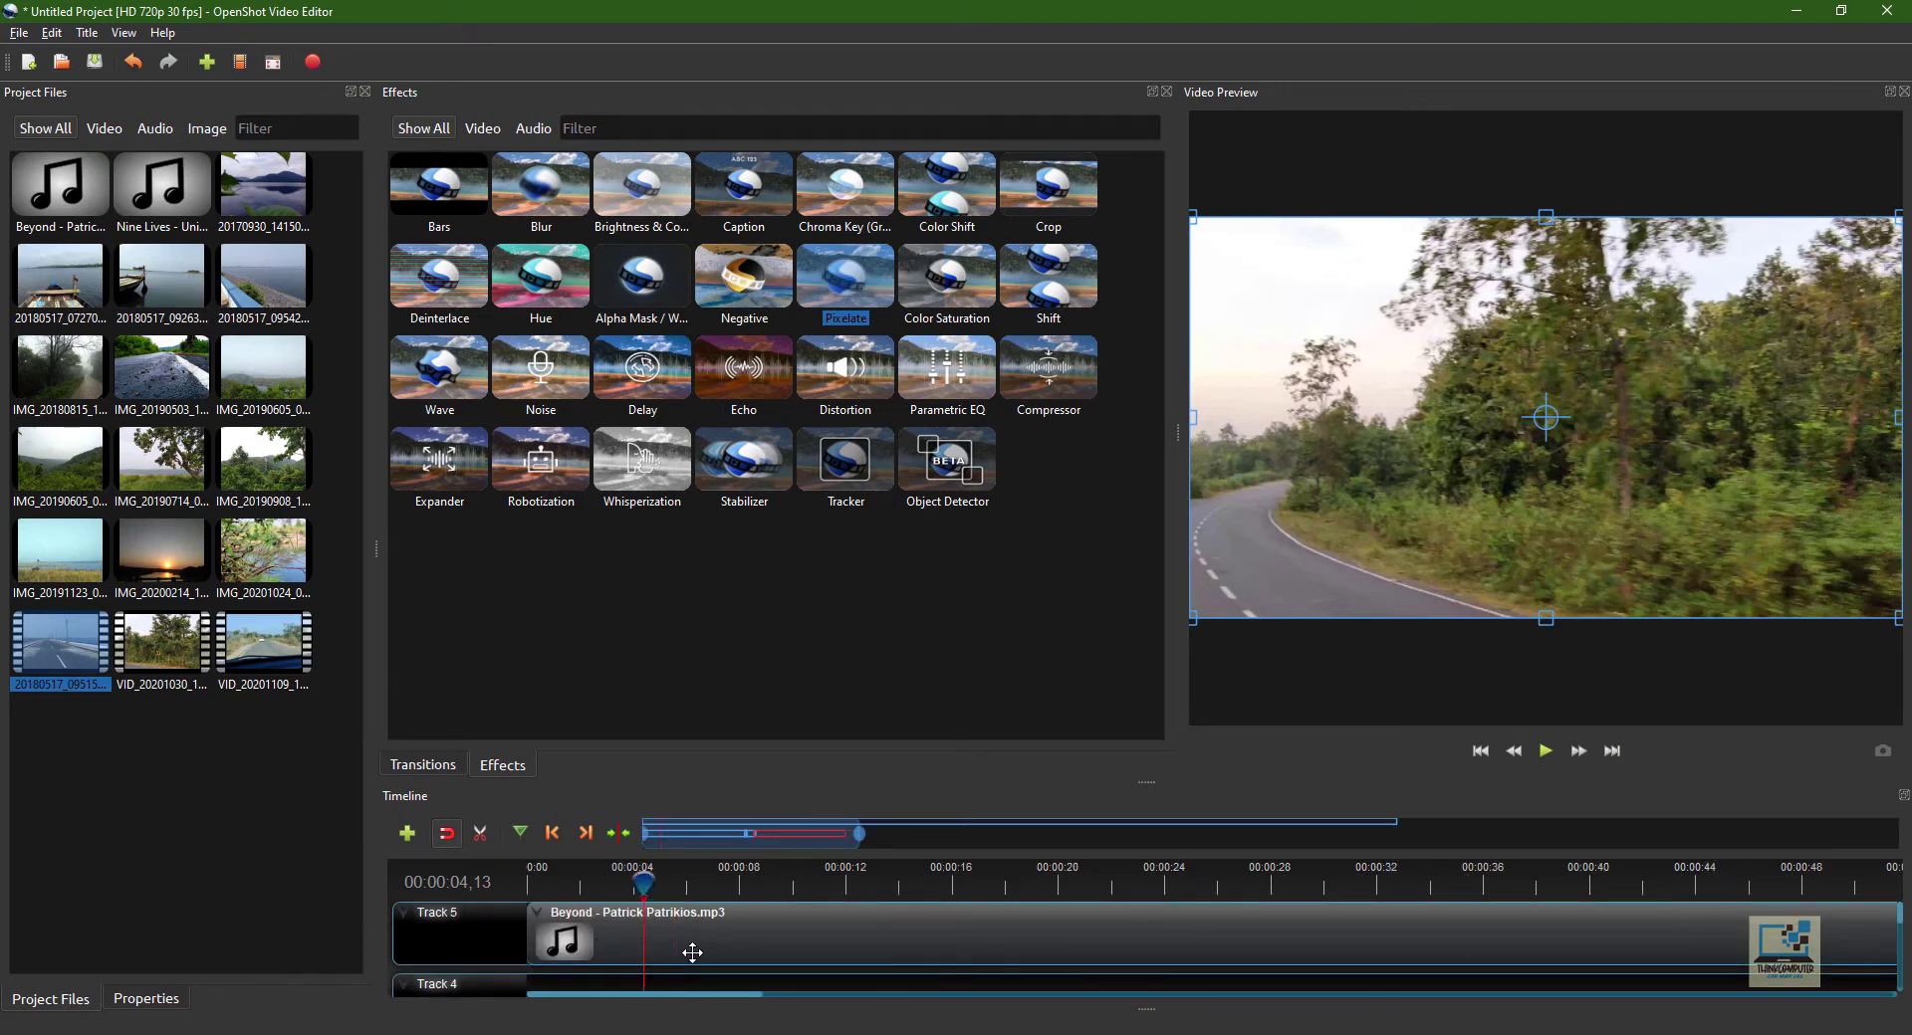
{"action": "scroll", "coordinate": [693, 953], "scroll_direction": "down", "scroll_amount": 2}
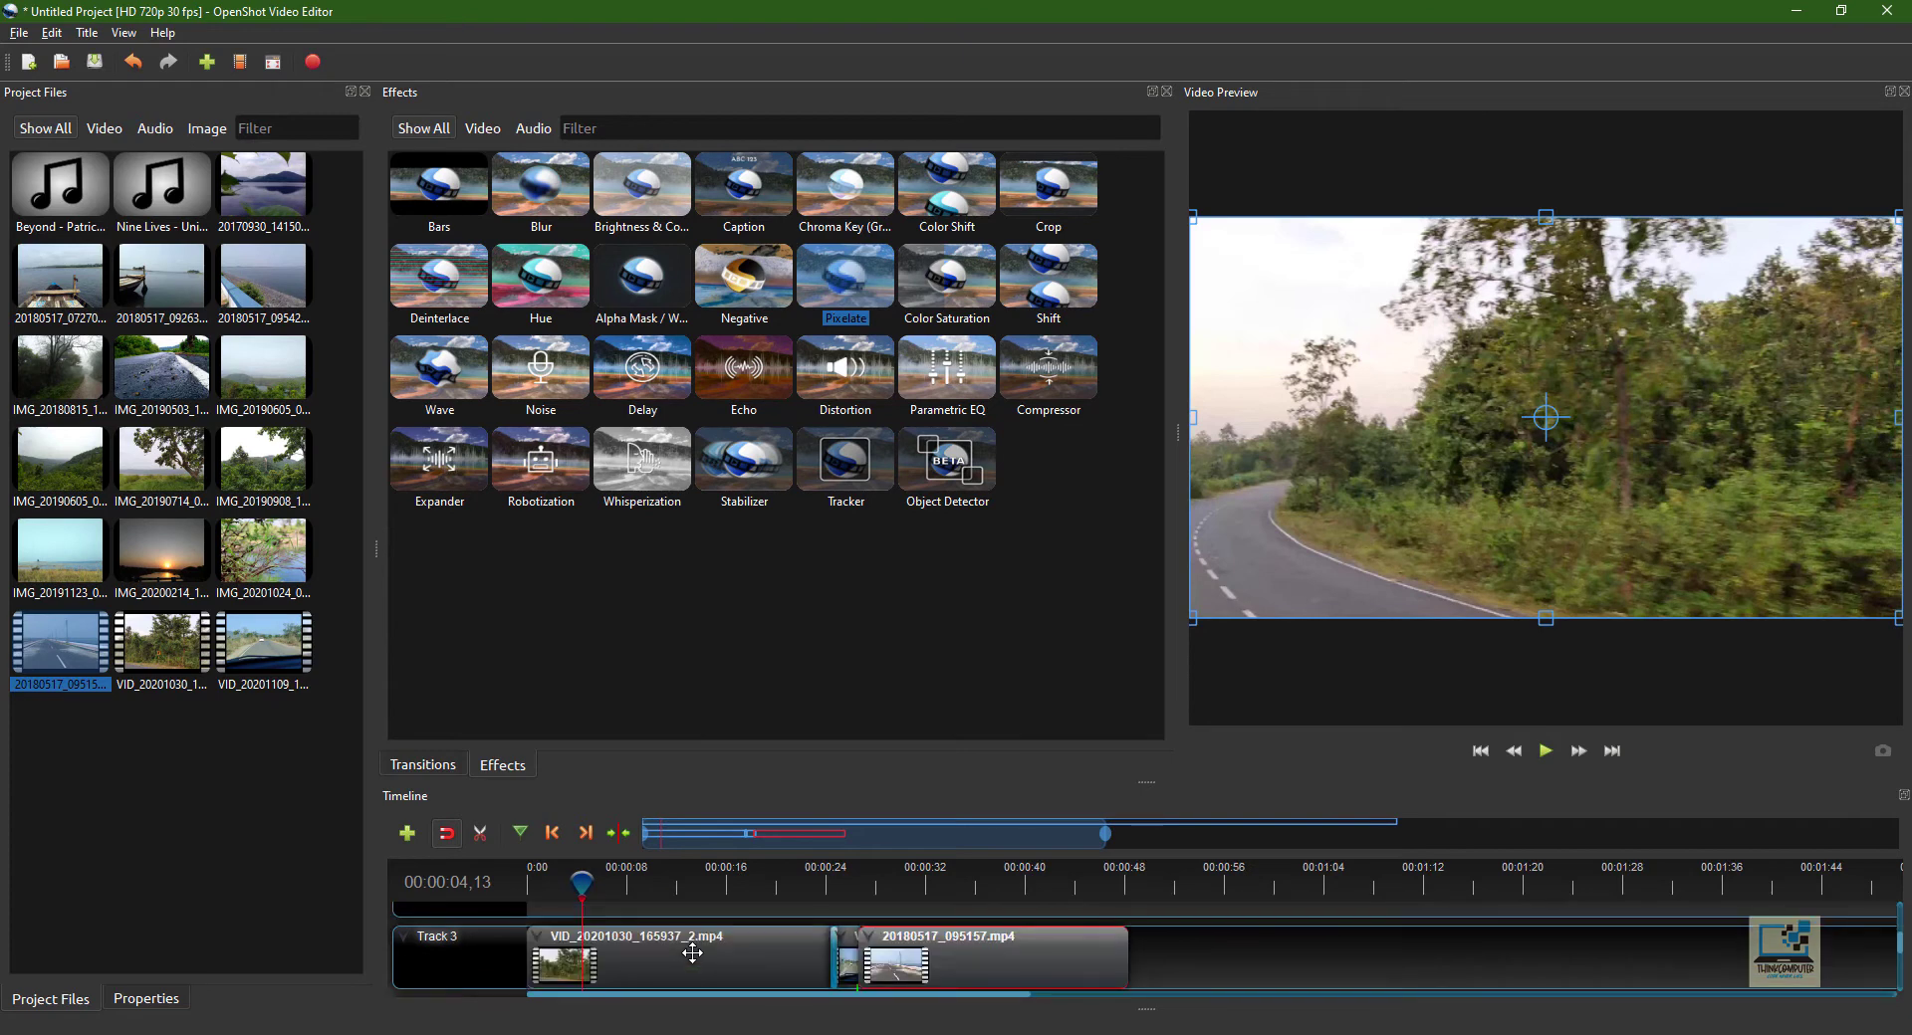
{"action": "scroll", "coordinate": [693, 952], "scroll_direction": "down", "scroll_amount": 4, "text": "ctrl"}
{"action": "scroll", "coordinate": [692, 953], "scroll_direction": "down", "scroll_amount": 1, "text": "ctrl"}
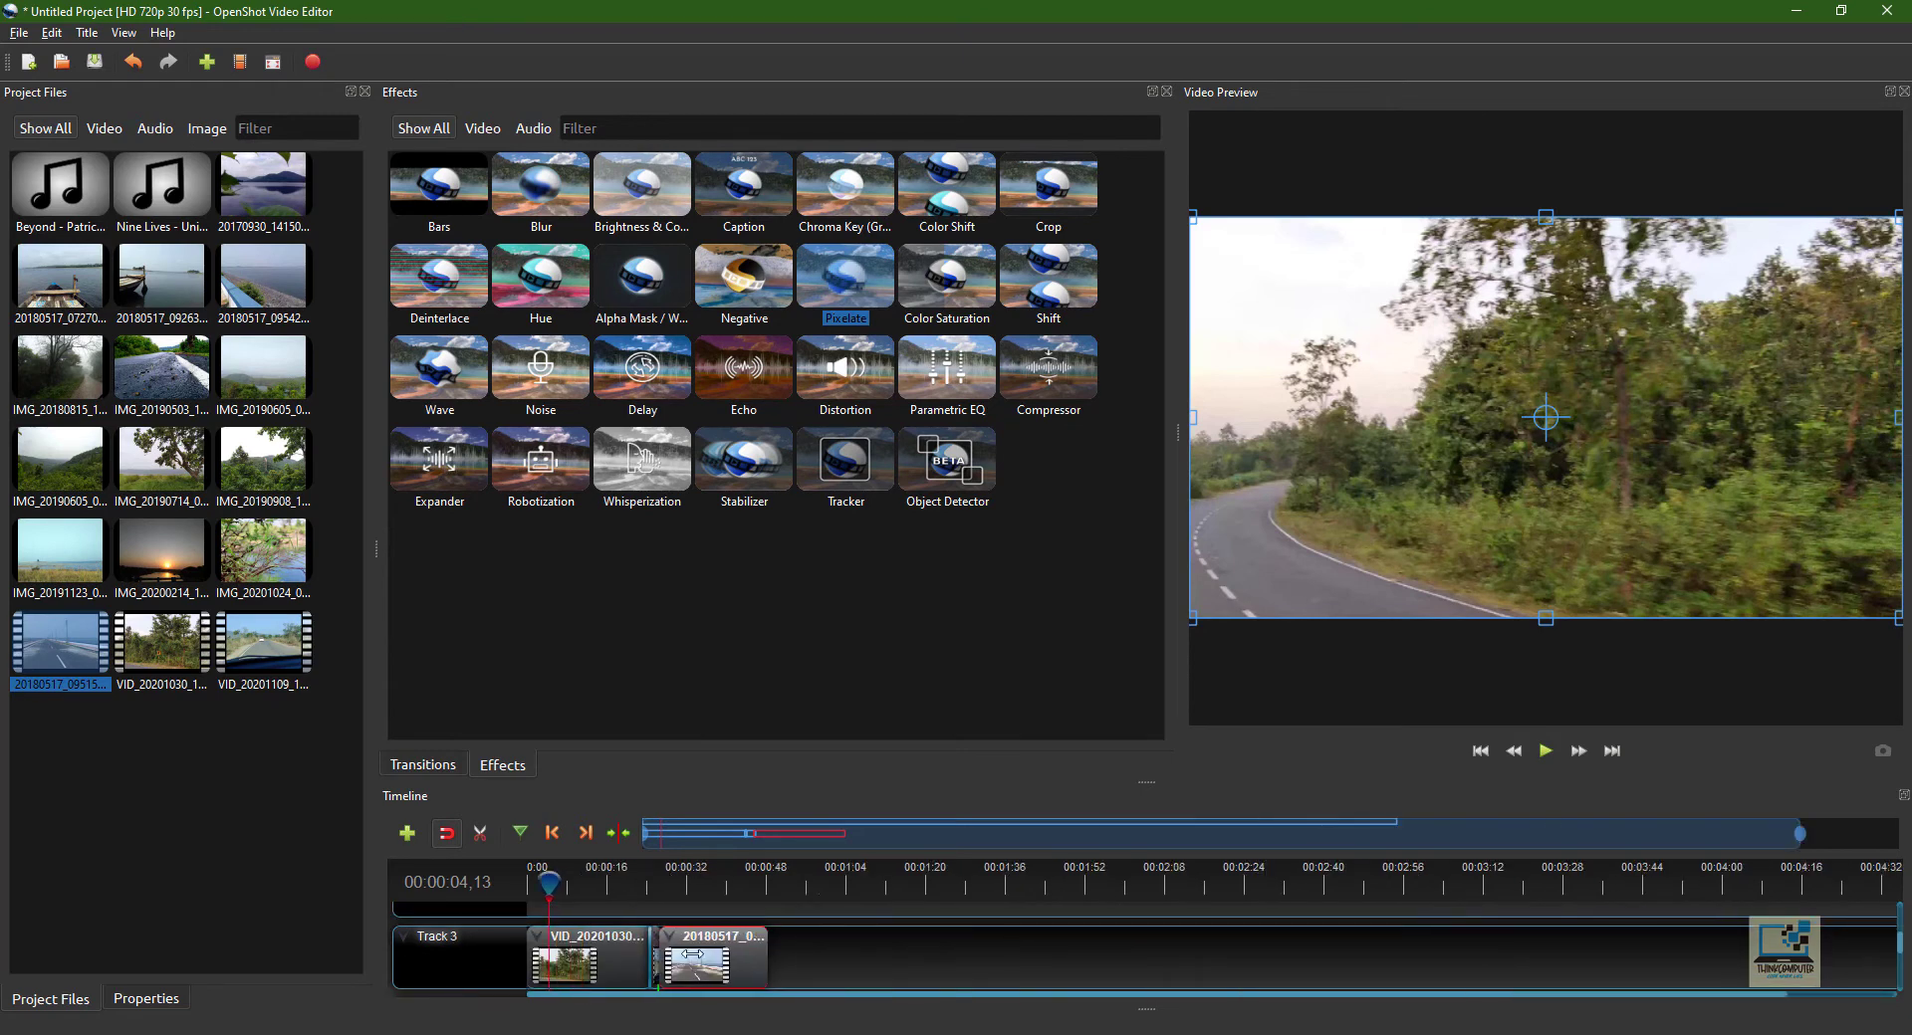
{"action": "scroll", "coordinate": [694, 954], "scroll_direction": "up", "scroll_amount": 2}
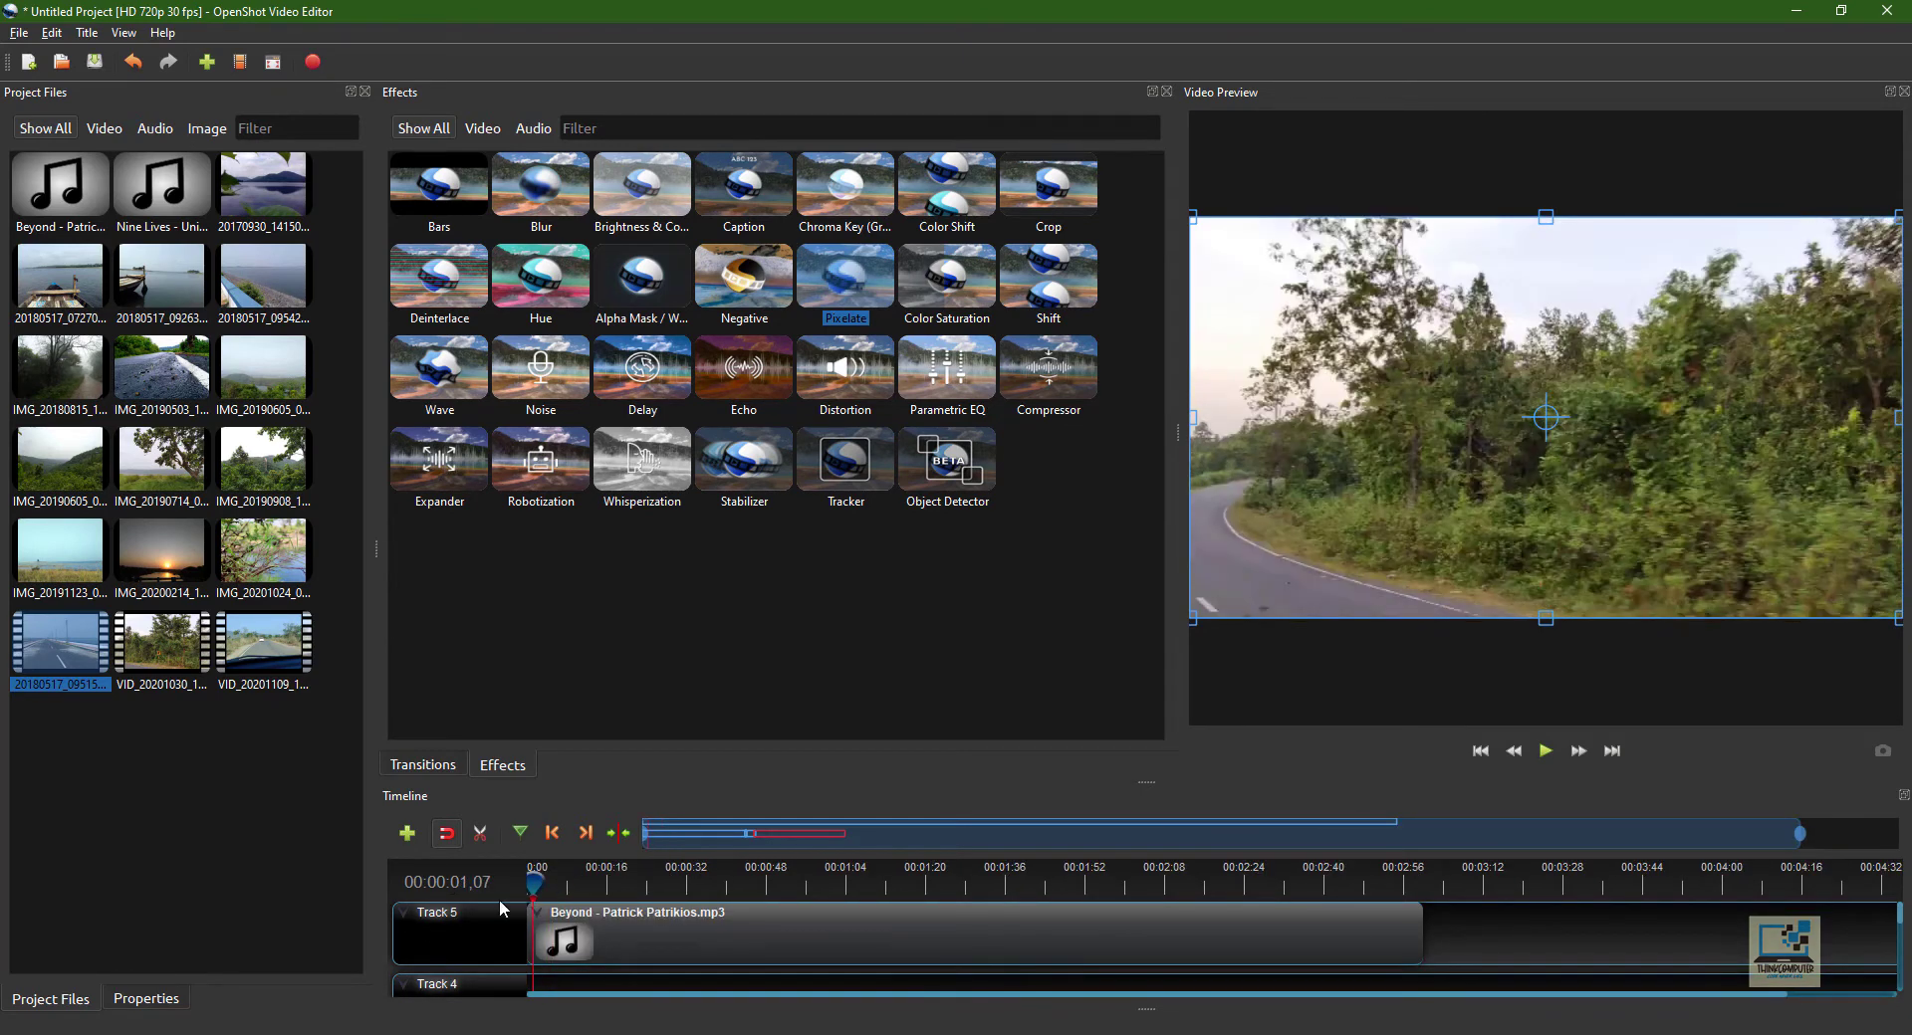
{"action": "left_click", "coordinate": [533, 880]}
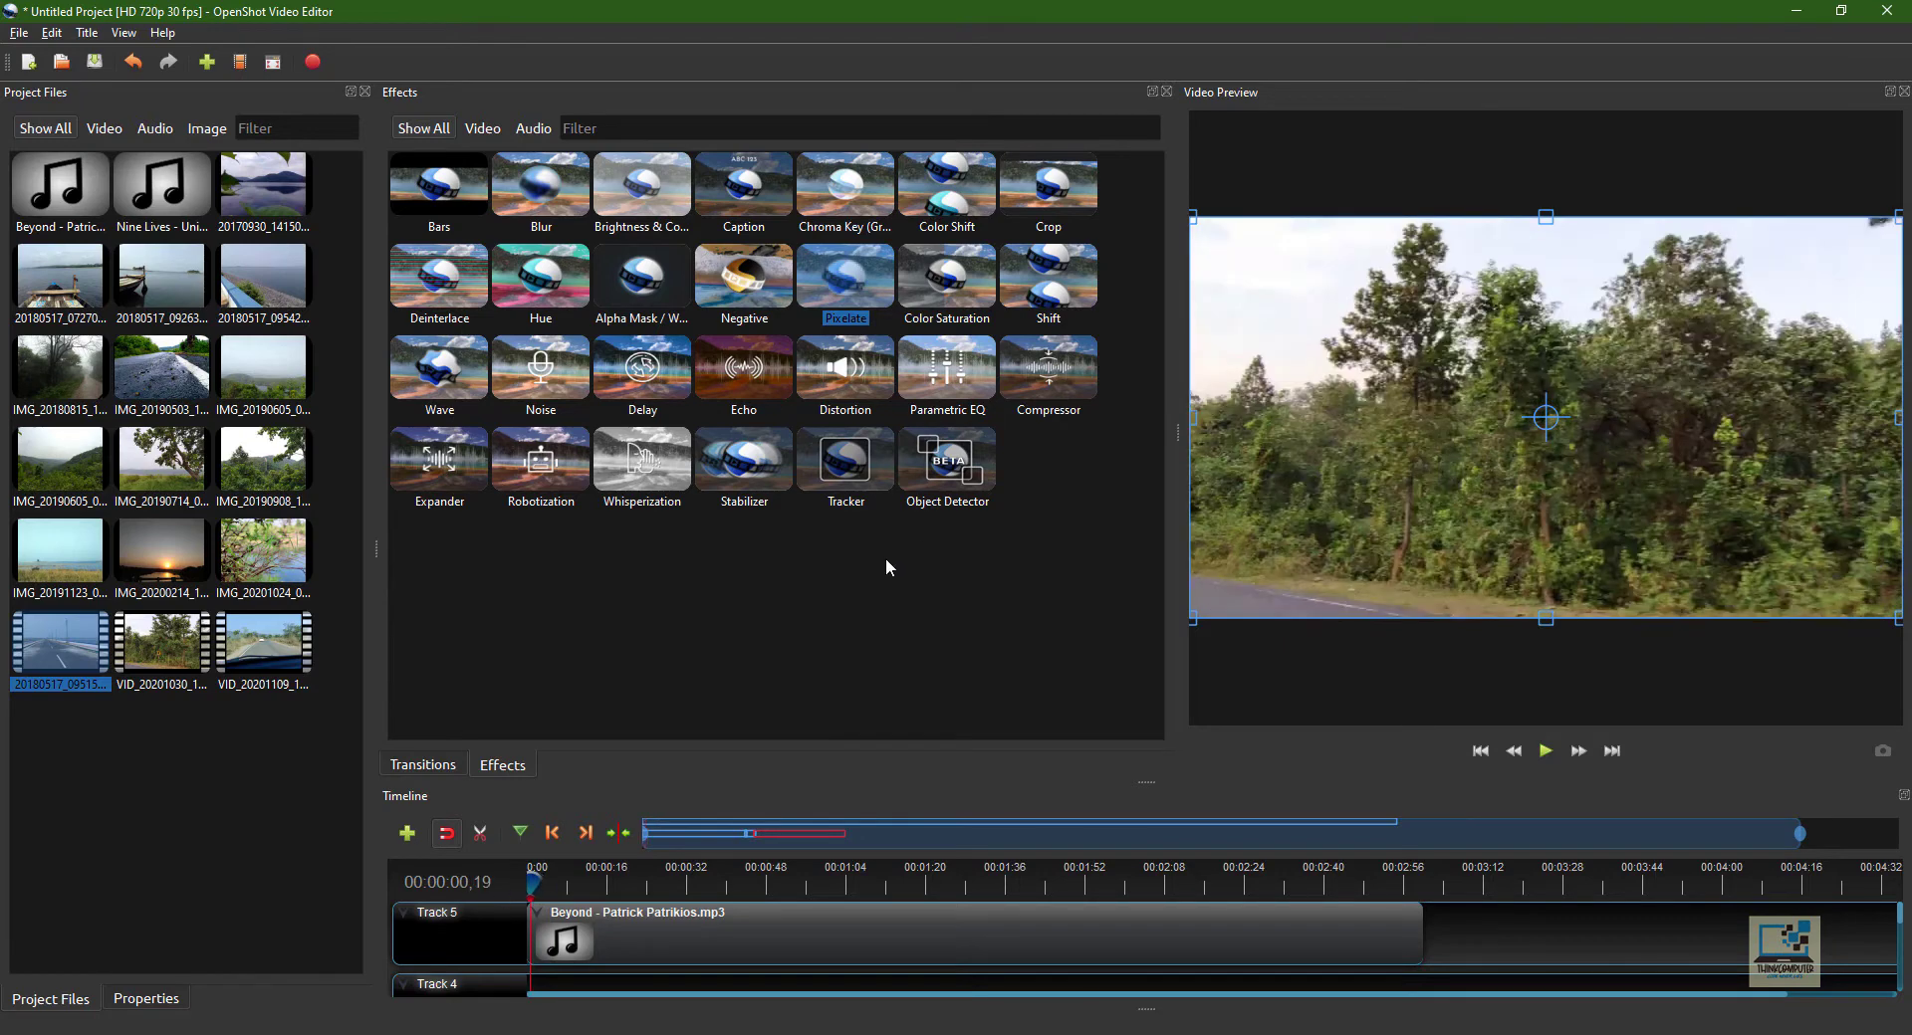
- Apply the Caption effect to the first video clip on Track 3 and set its text to "My Journey..."
{"action": "scroll", "coordinate": [717, 929], "scroll_direction": "down", "scroll_amount": 1}
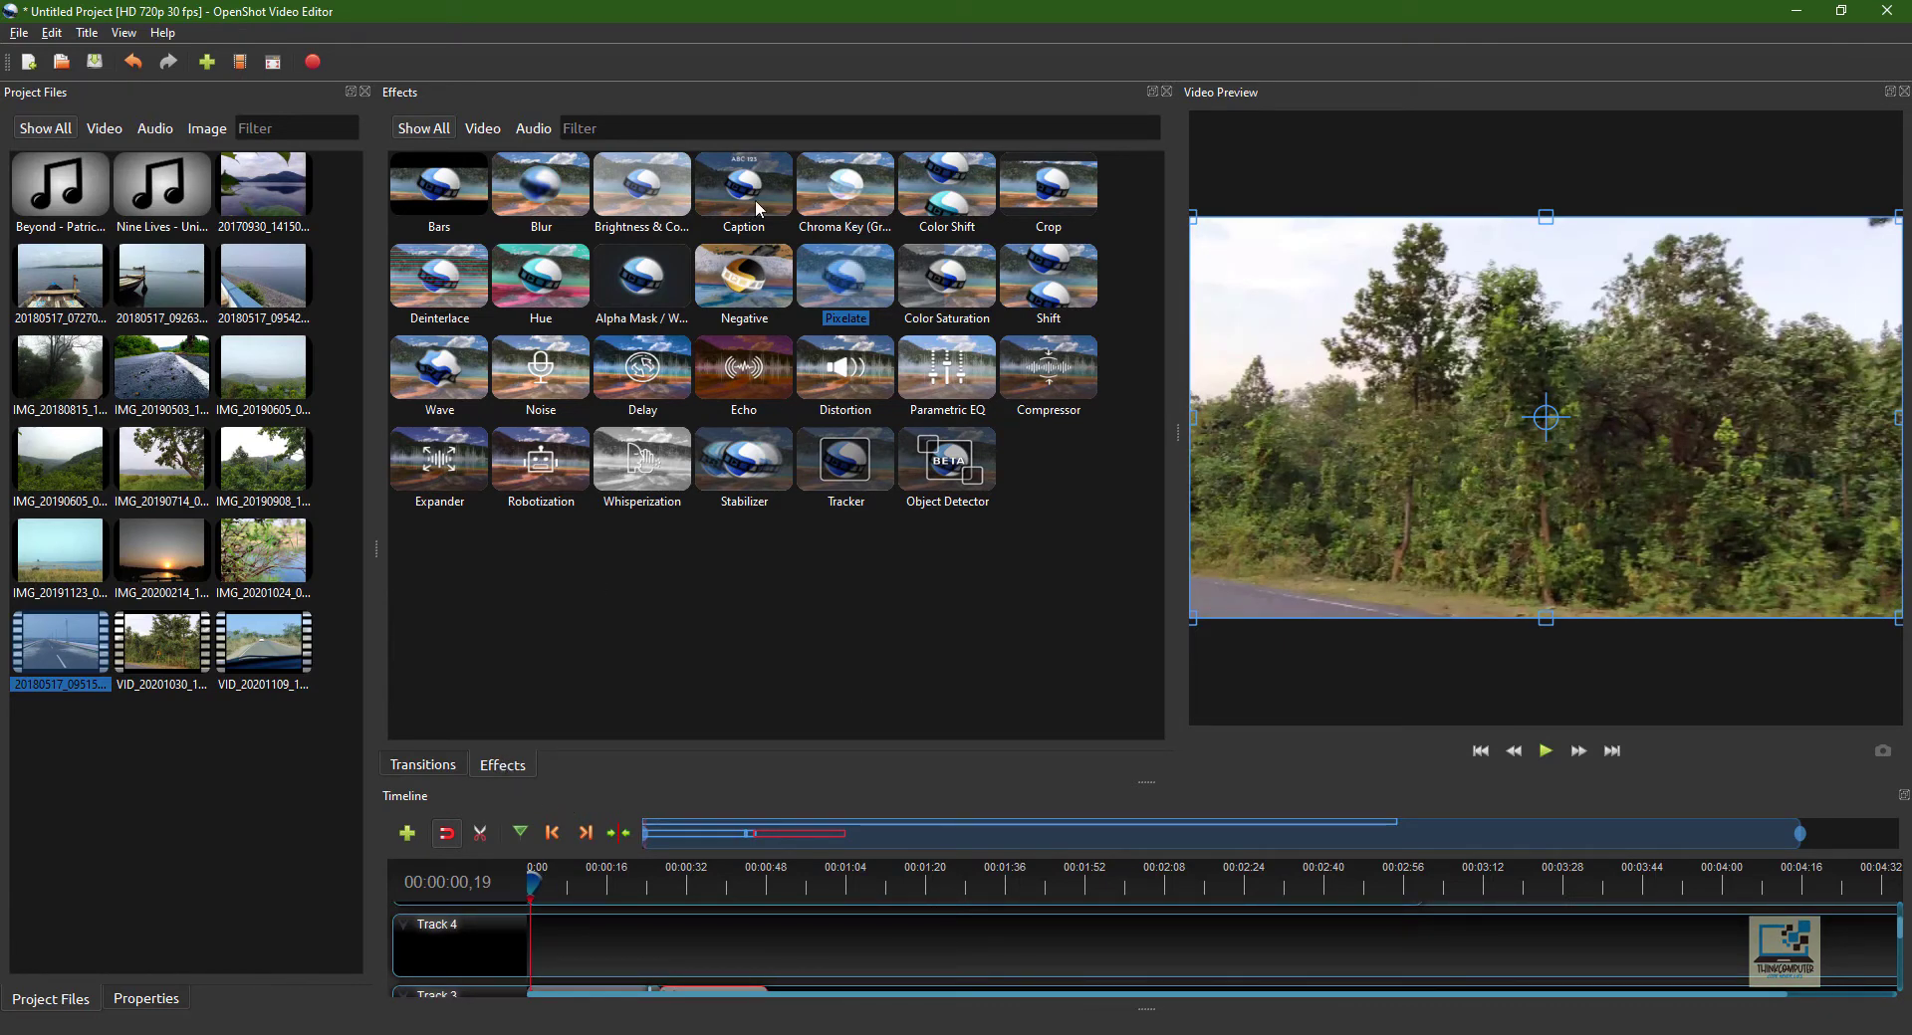
{"action": "left_click_drag", "start_coordinate": [748, 196], "coordinate": [557, 993]}
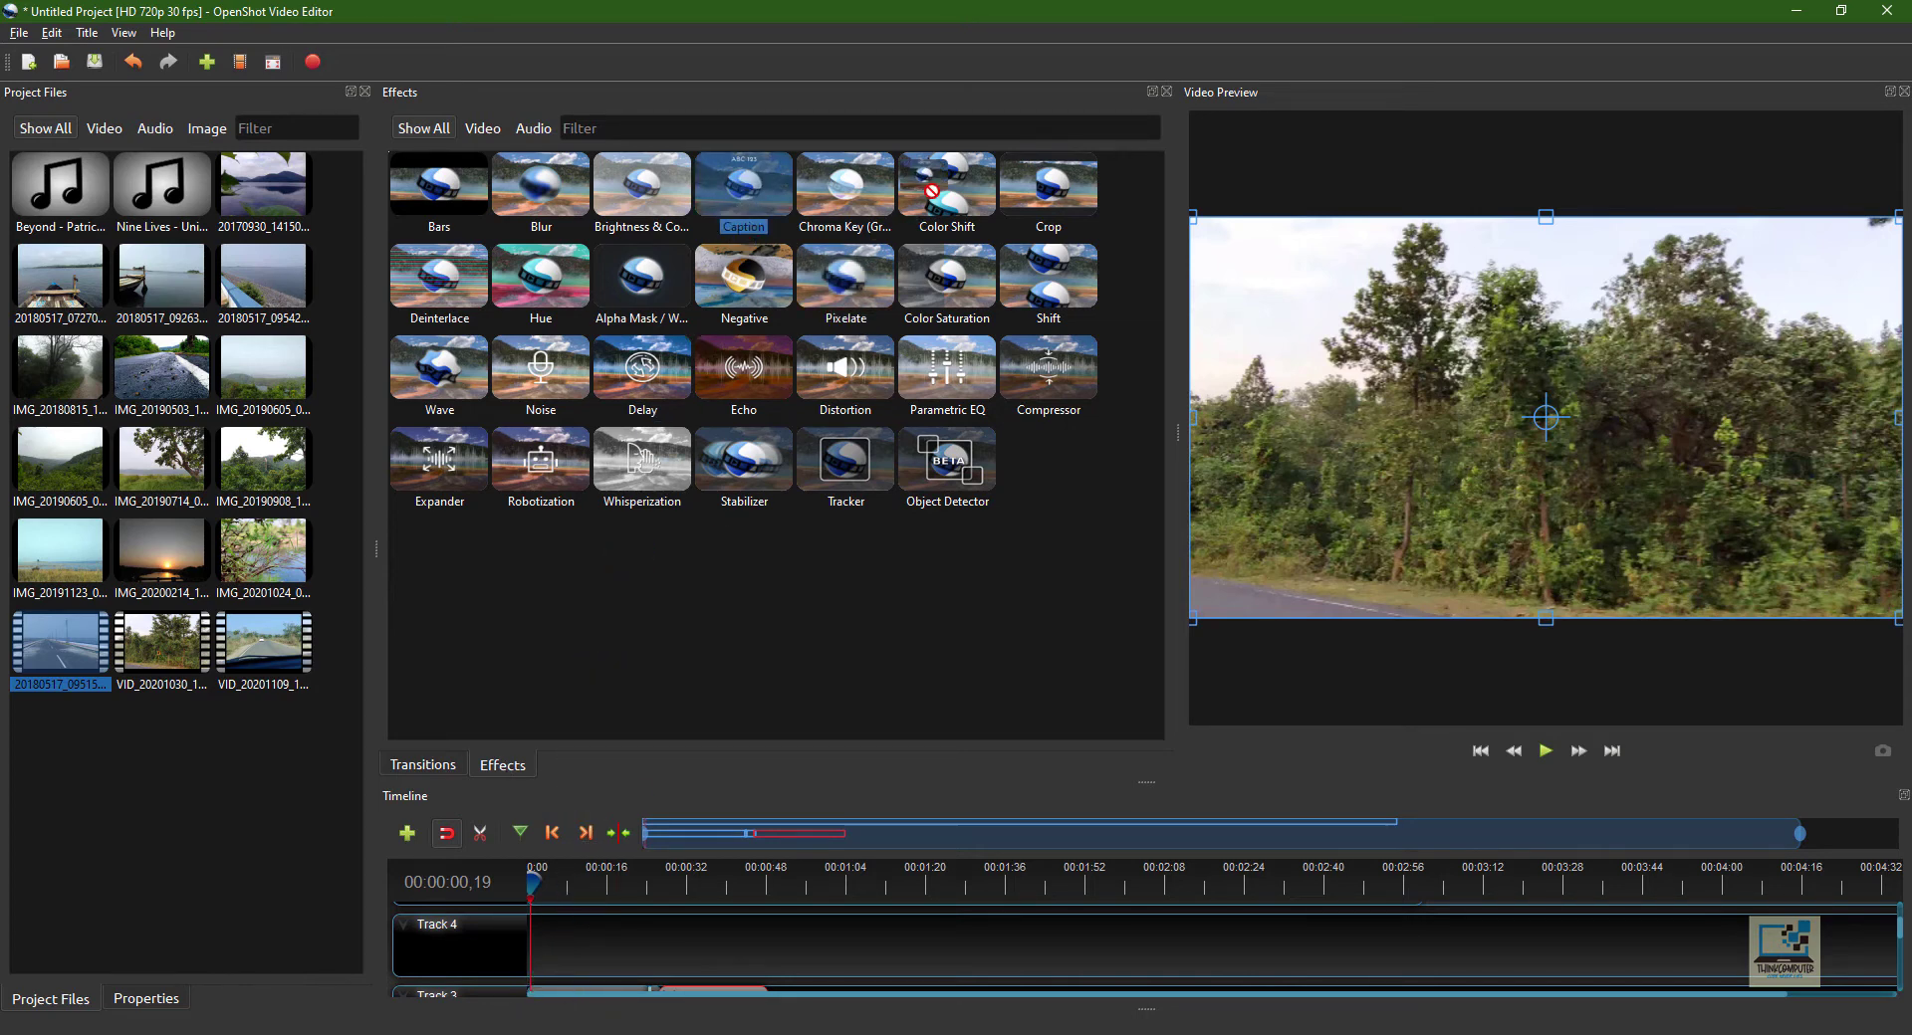
{"action": "scroll", "coordinate": [595, 958], "scroll_direction": "down", "scroll_amount": 1}
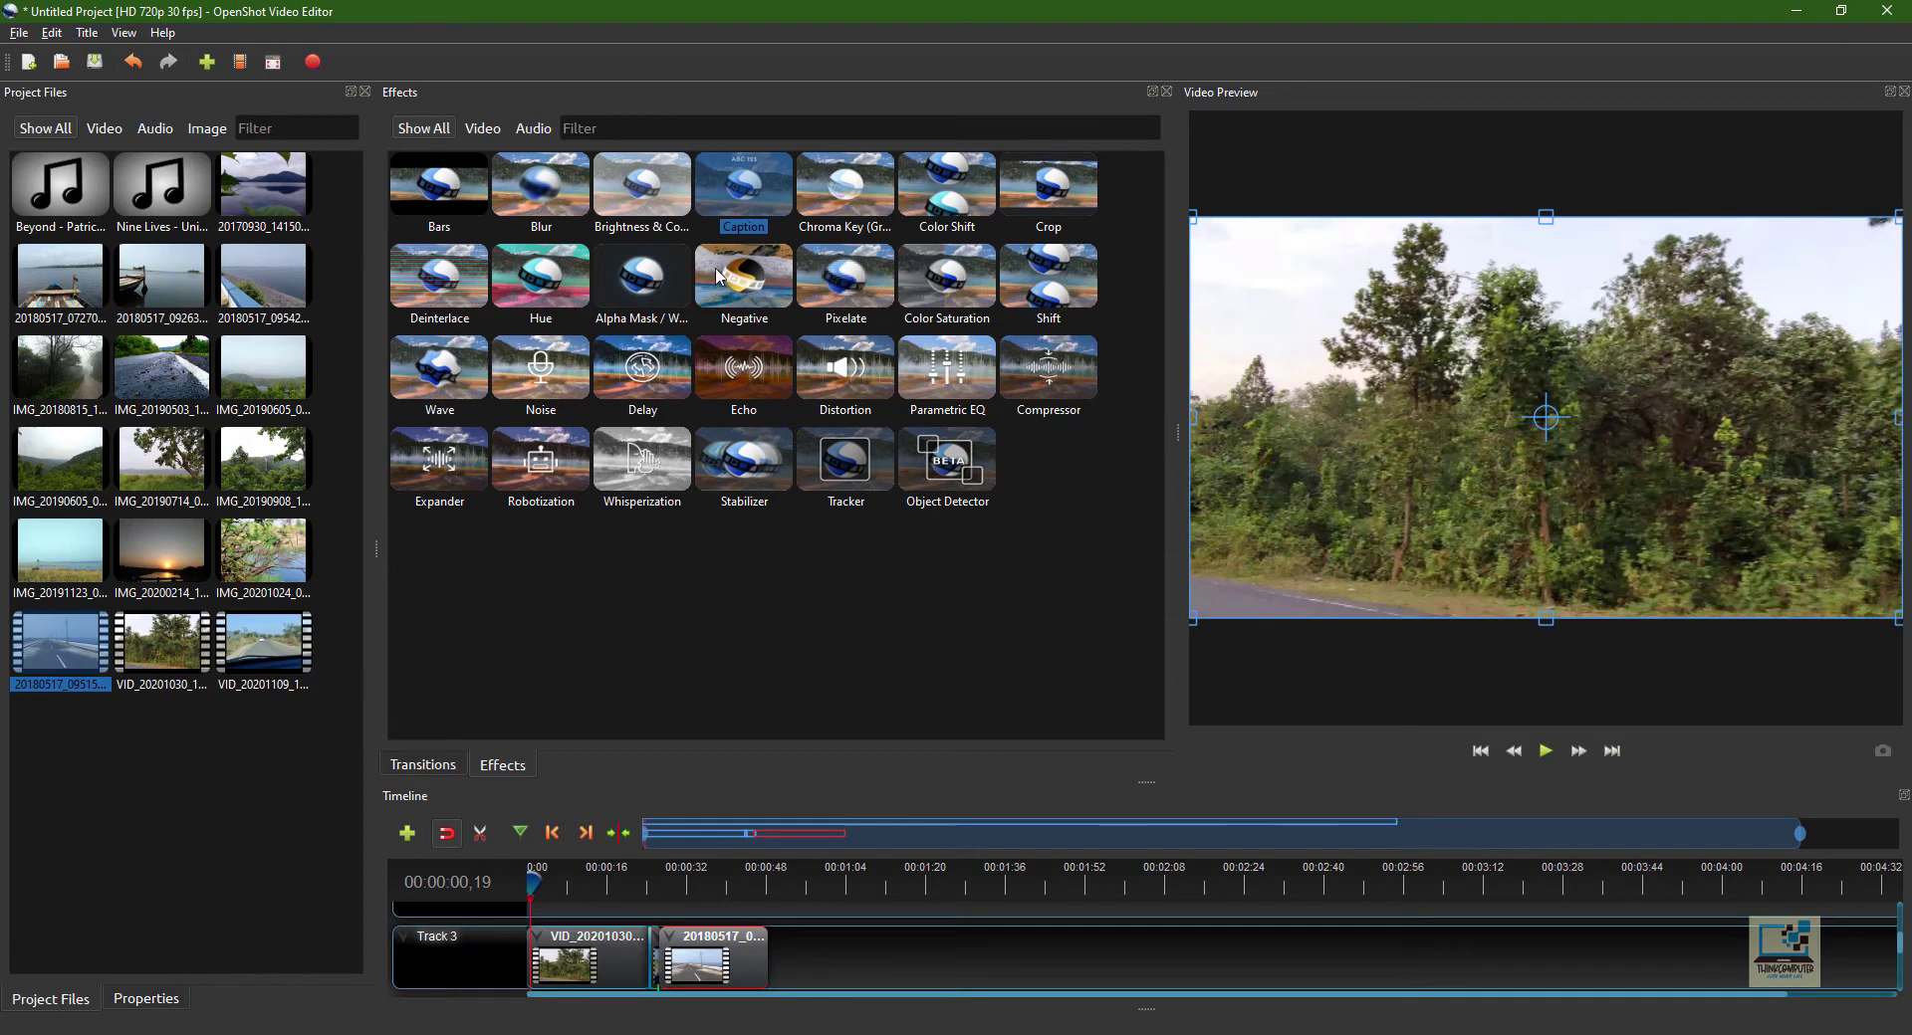
{"action": "left_click_drag", "start_coordinate": [747, 195], "coordinate": [550, 968]}
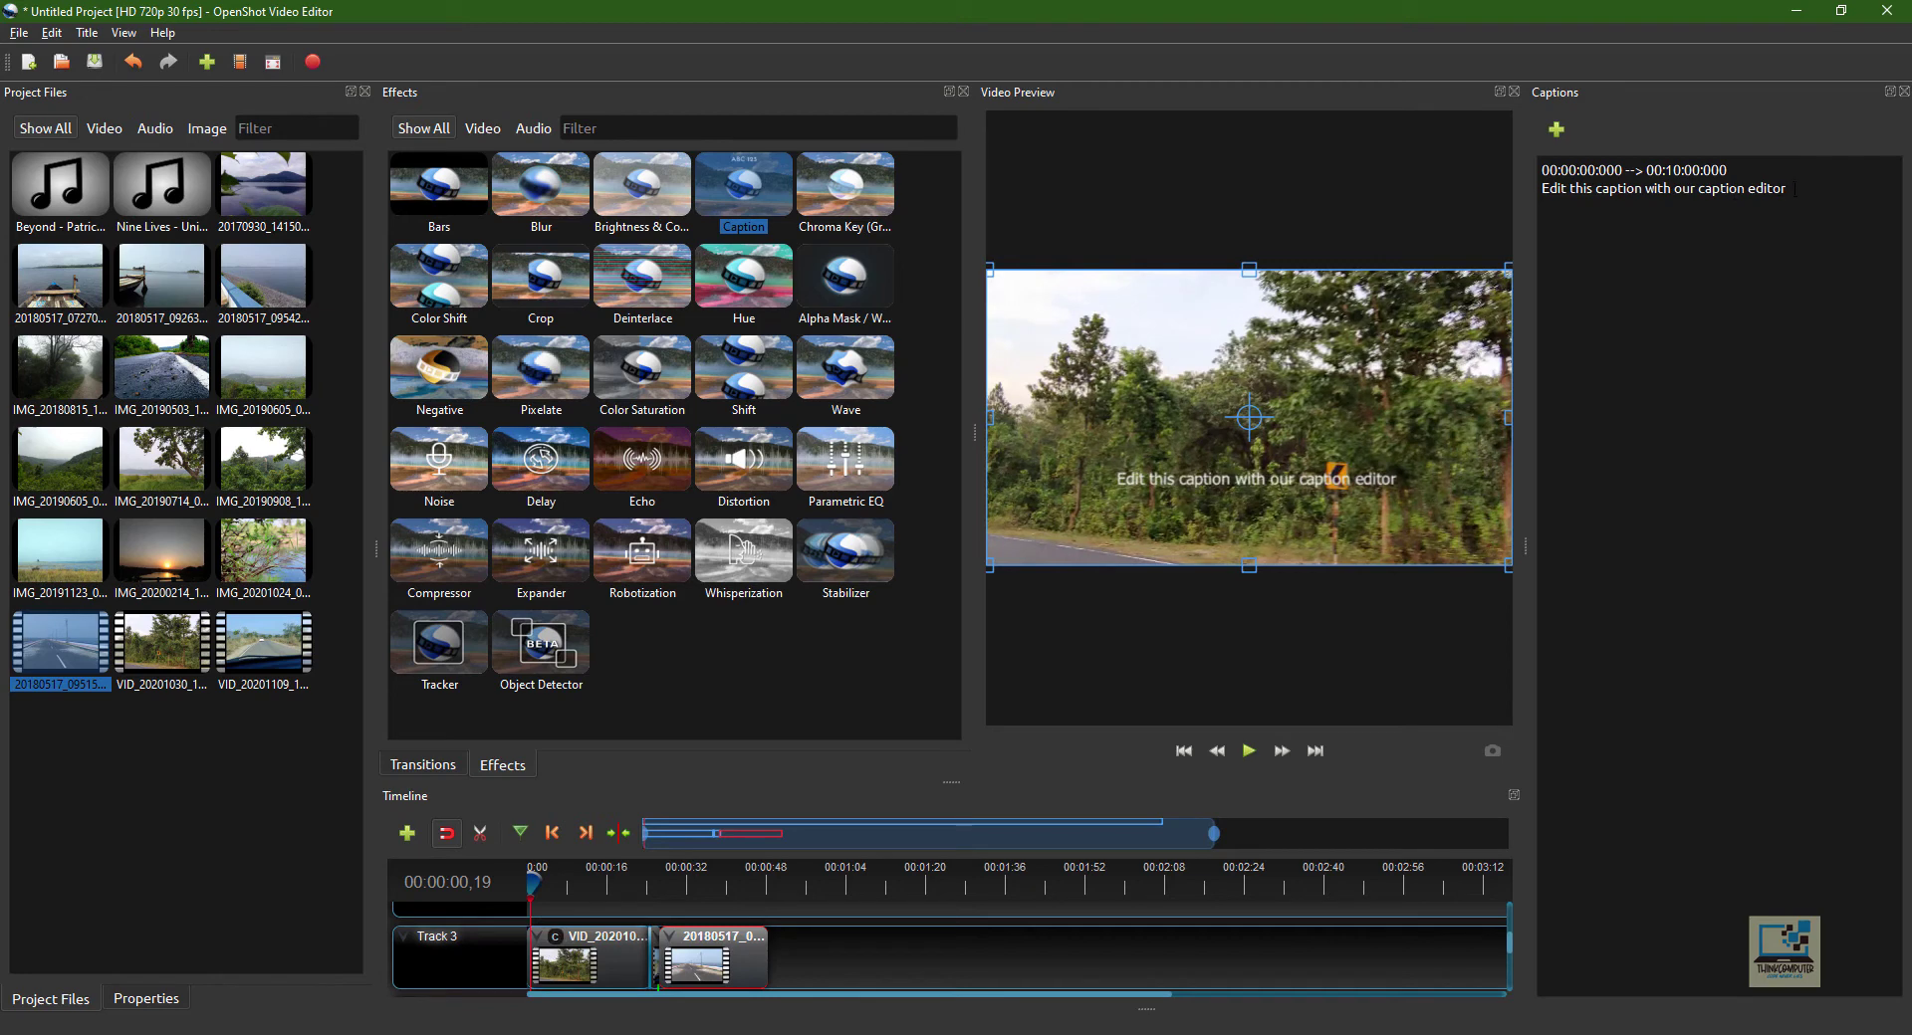
{"action": "triple_click", "coordinate": [1544, 189]}
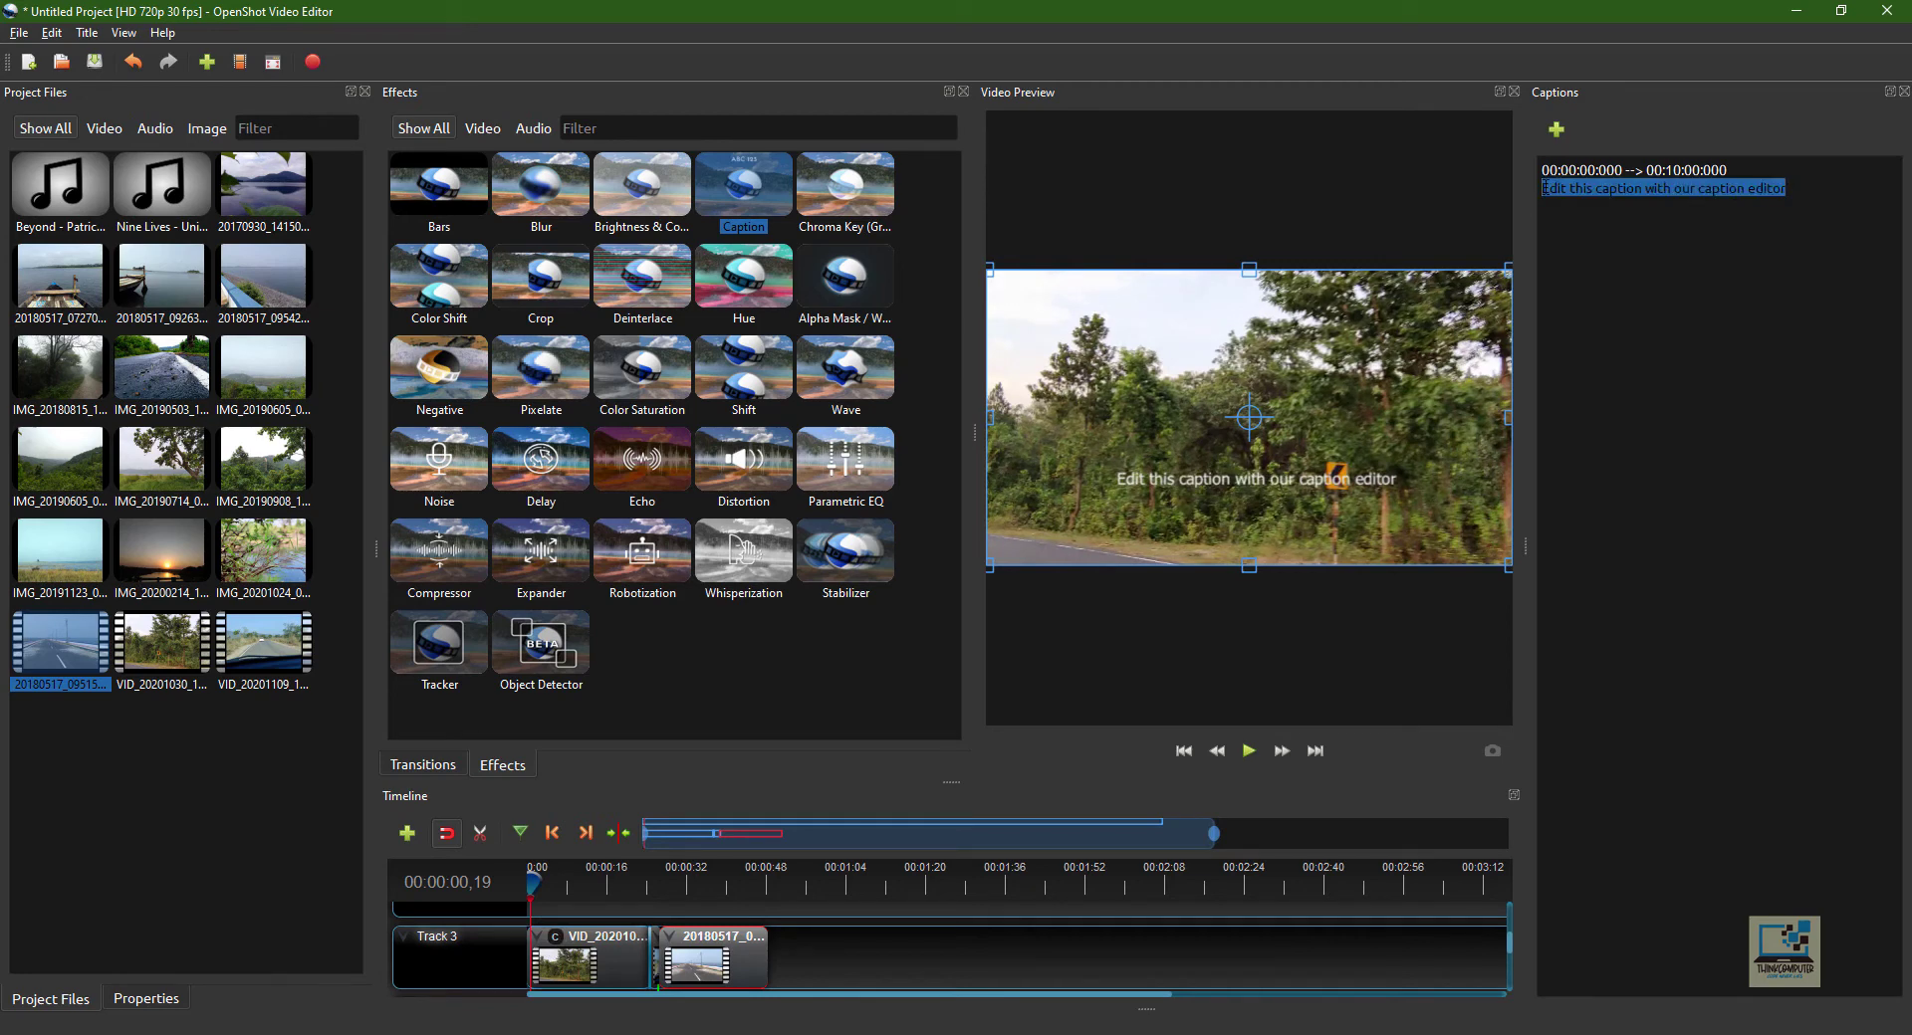
{"action": "type", "text": "My Journey..."}
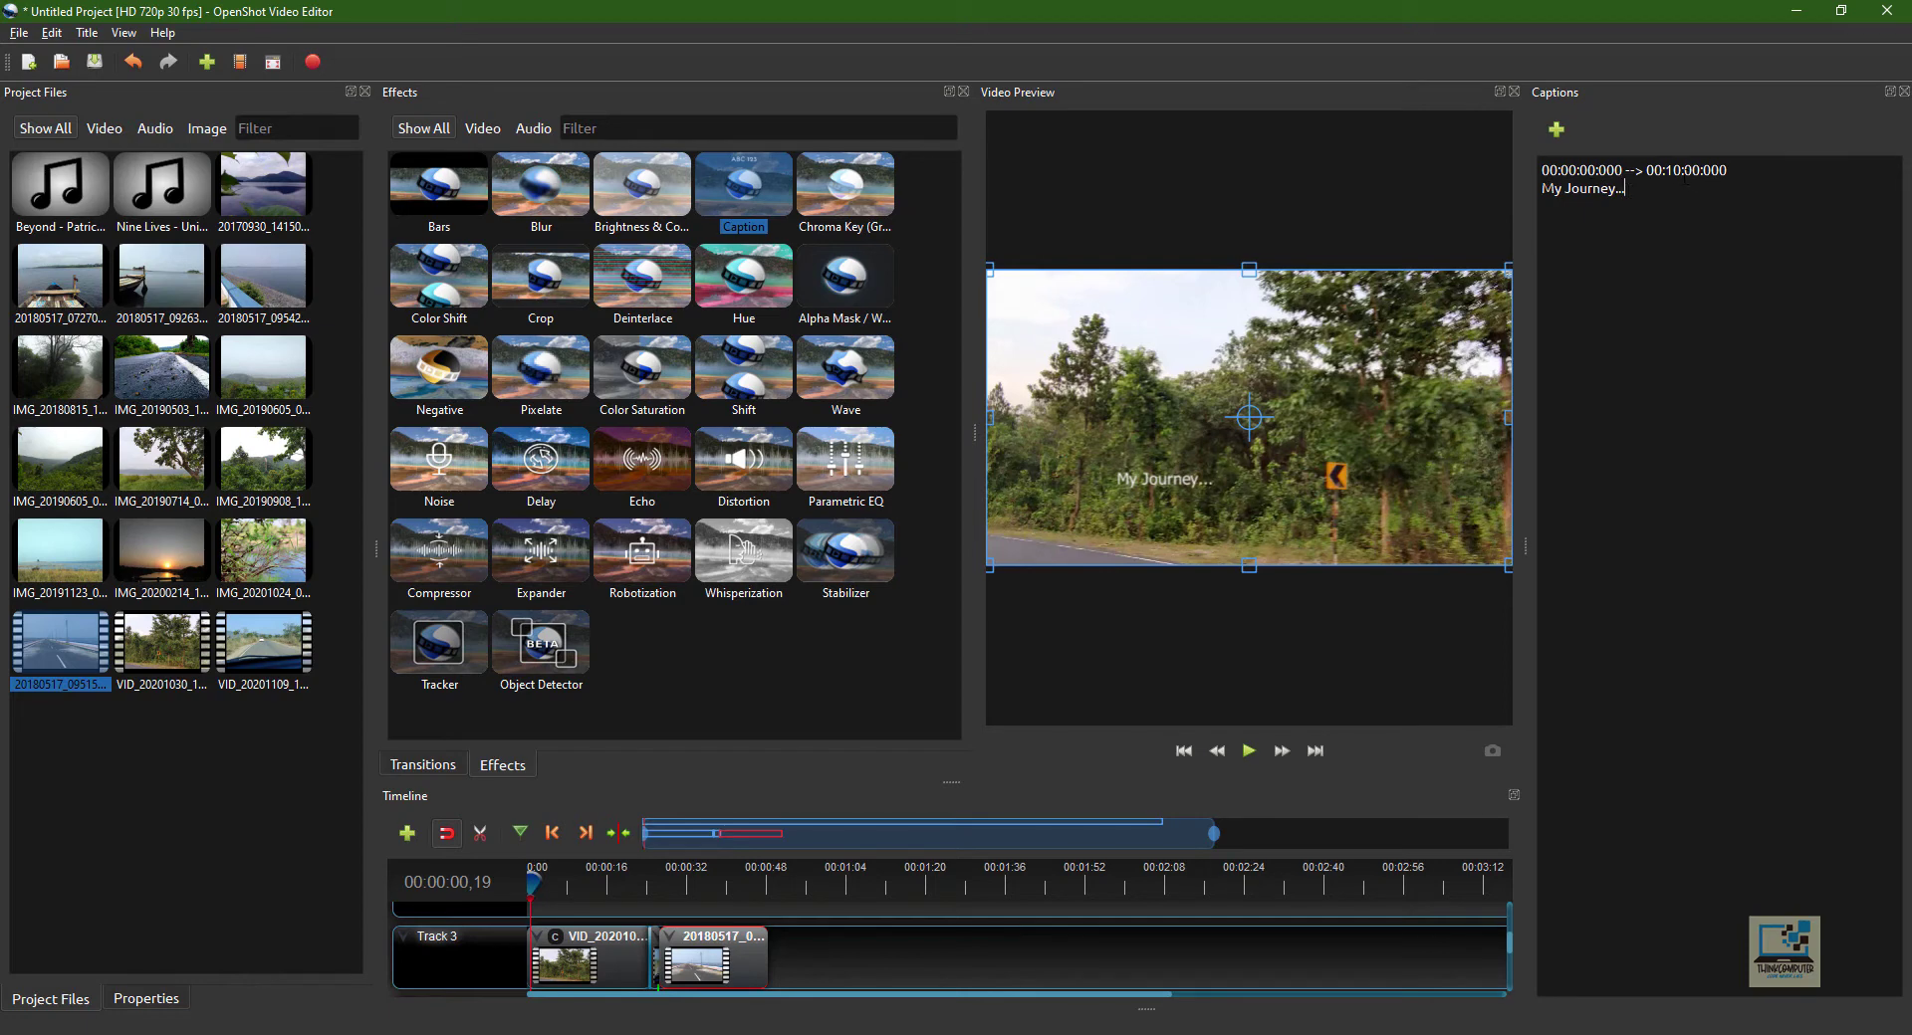
- Edit the end time in the caption's timestamp line to shorten its display duration
{"action": "key", "text": "shift+Left"}
{"action": "key", "text": "shift+Left"}
{"action": "key", "text": "shift+Left"}
{"action": "key", "text": "shift+Left"}
{"action": "key", "text": "shift+Left"}
{"action": "key", "text": "shift+Left"}
{"action": "key", "text": "shift+Left"}
{"action": "key", "text": "shift+Left"}
{"action": "key", "text": "shift+Left"}
{"action": "key", "text": "shift+Left"}
{"action": "key", "text": "shift+Left"}
{"action": "left_click", "coordinate": [1875, 168]}
{"action": "type", "text": "5:"}
{"action": "left_click", "coordinate": [1677, 169]}
{"action": "key", "text": "BackSpace"}
{"action": "type", "text": "0"}
- Close the Captions editor and play the start of the timeline to check how long the caption is displayed
{"action": "left_click", "coordinate": [798, 960]}
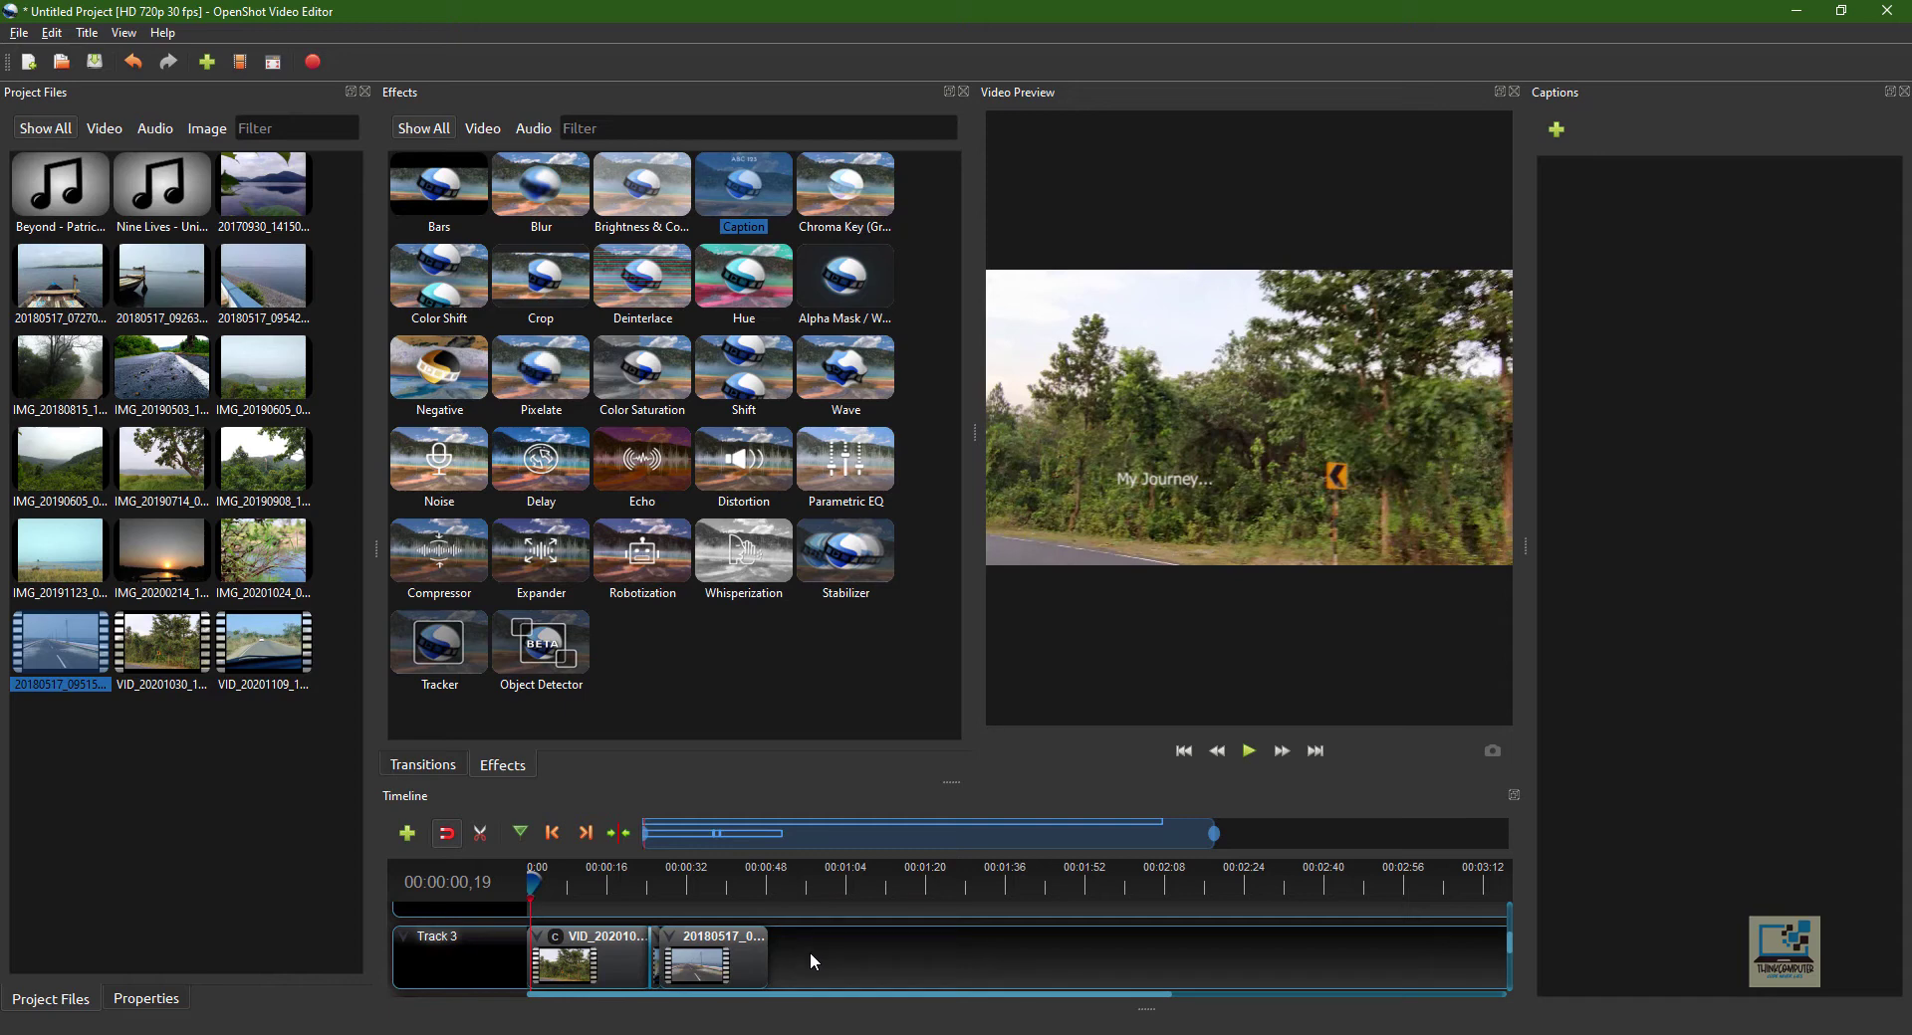
{"action": "left_click", "coordinate": [534, 882]}
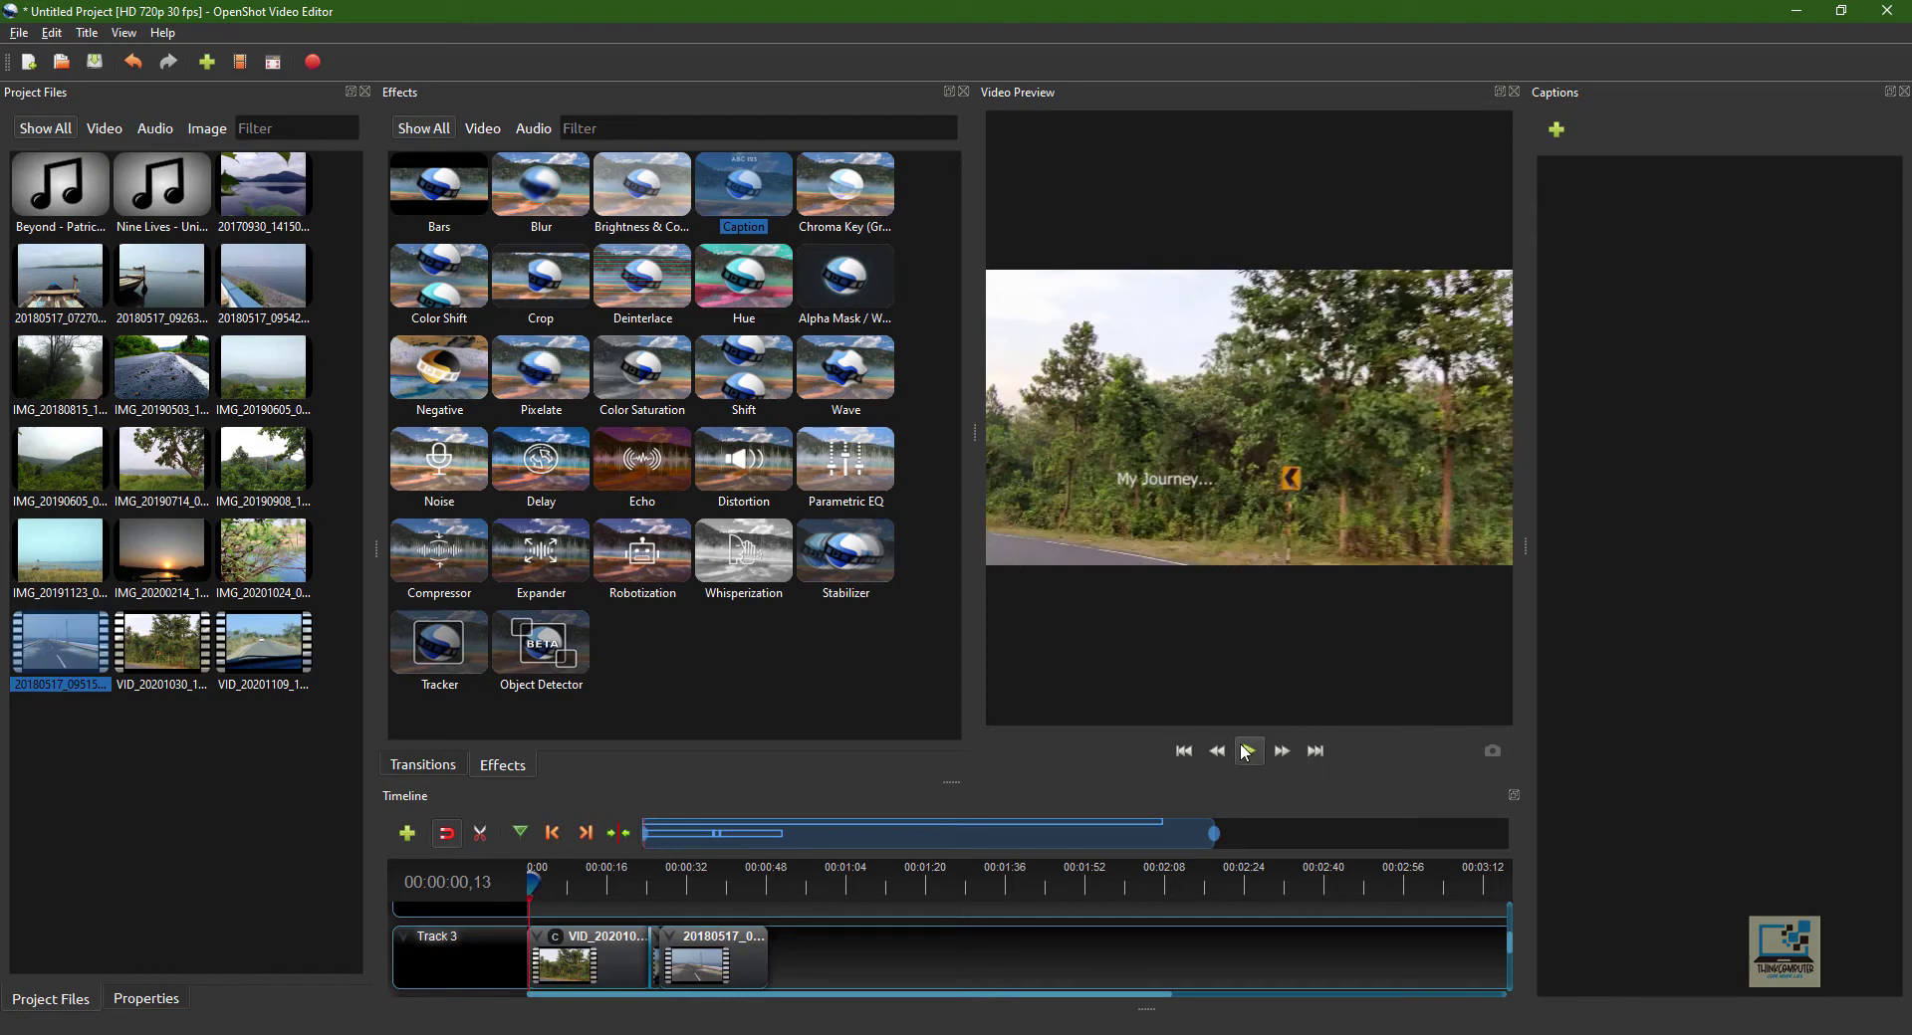
{"action": "left_click", "coordinate": [1905, 91]}
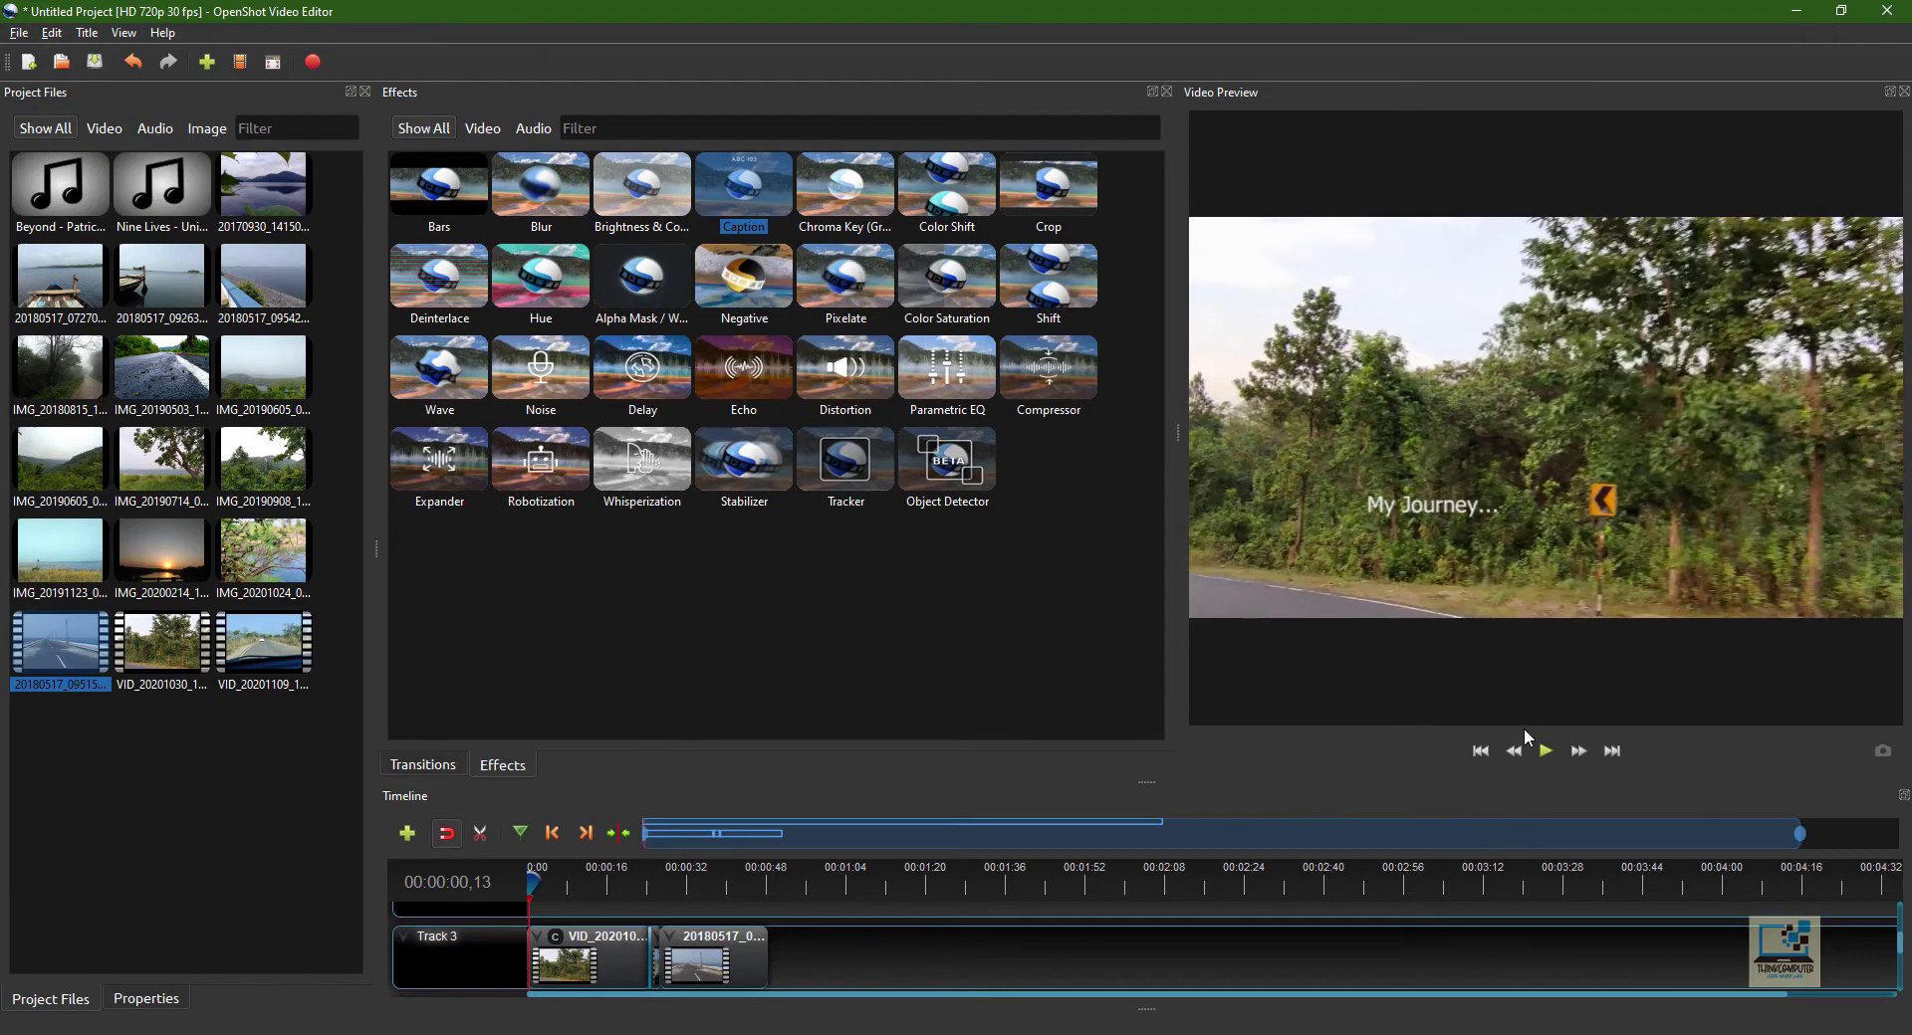
{"action": "left_click", "coordinate": [1546, 753]}
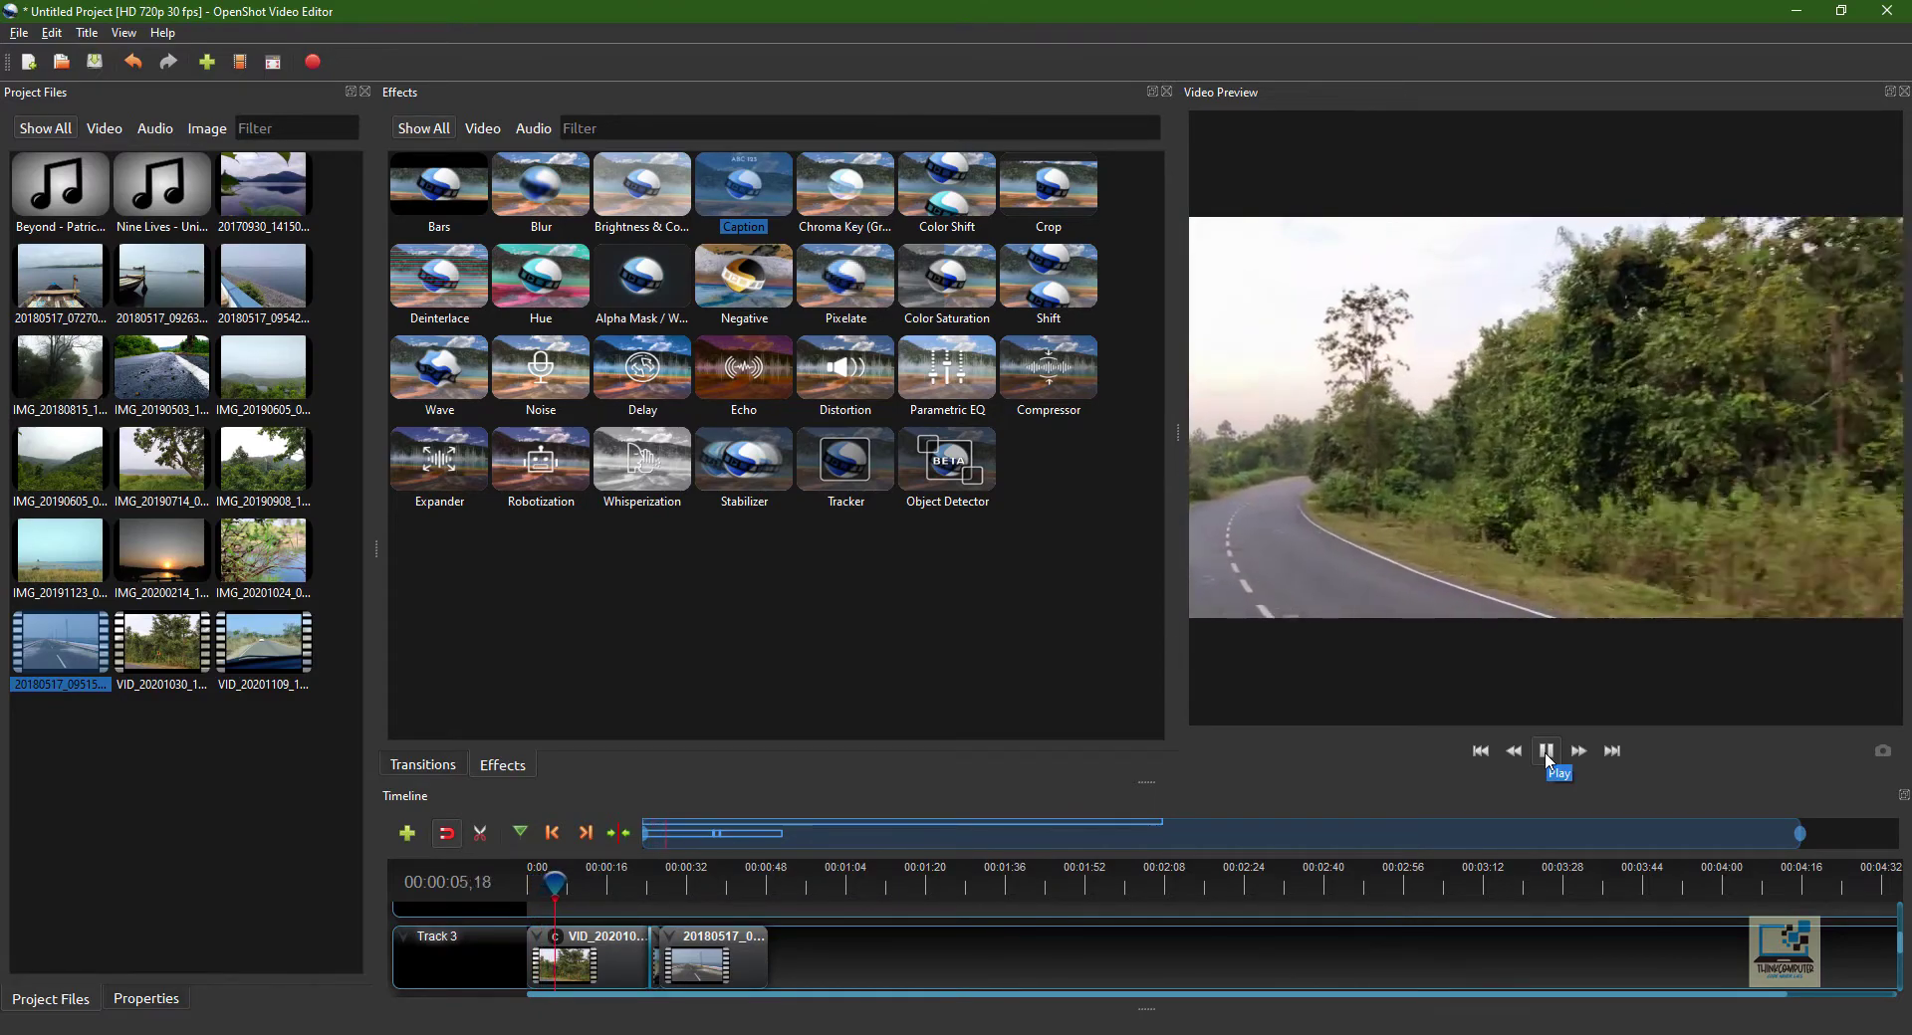
{"action": "left_click", "coordinate": [1547, 753]}
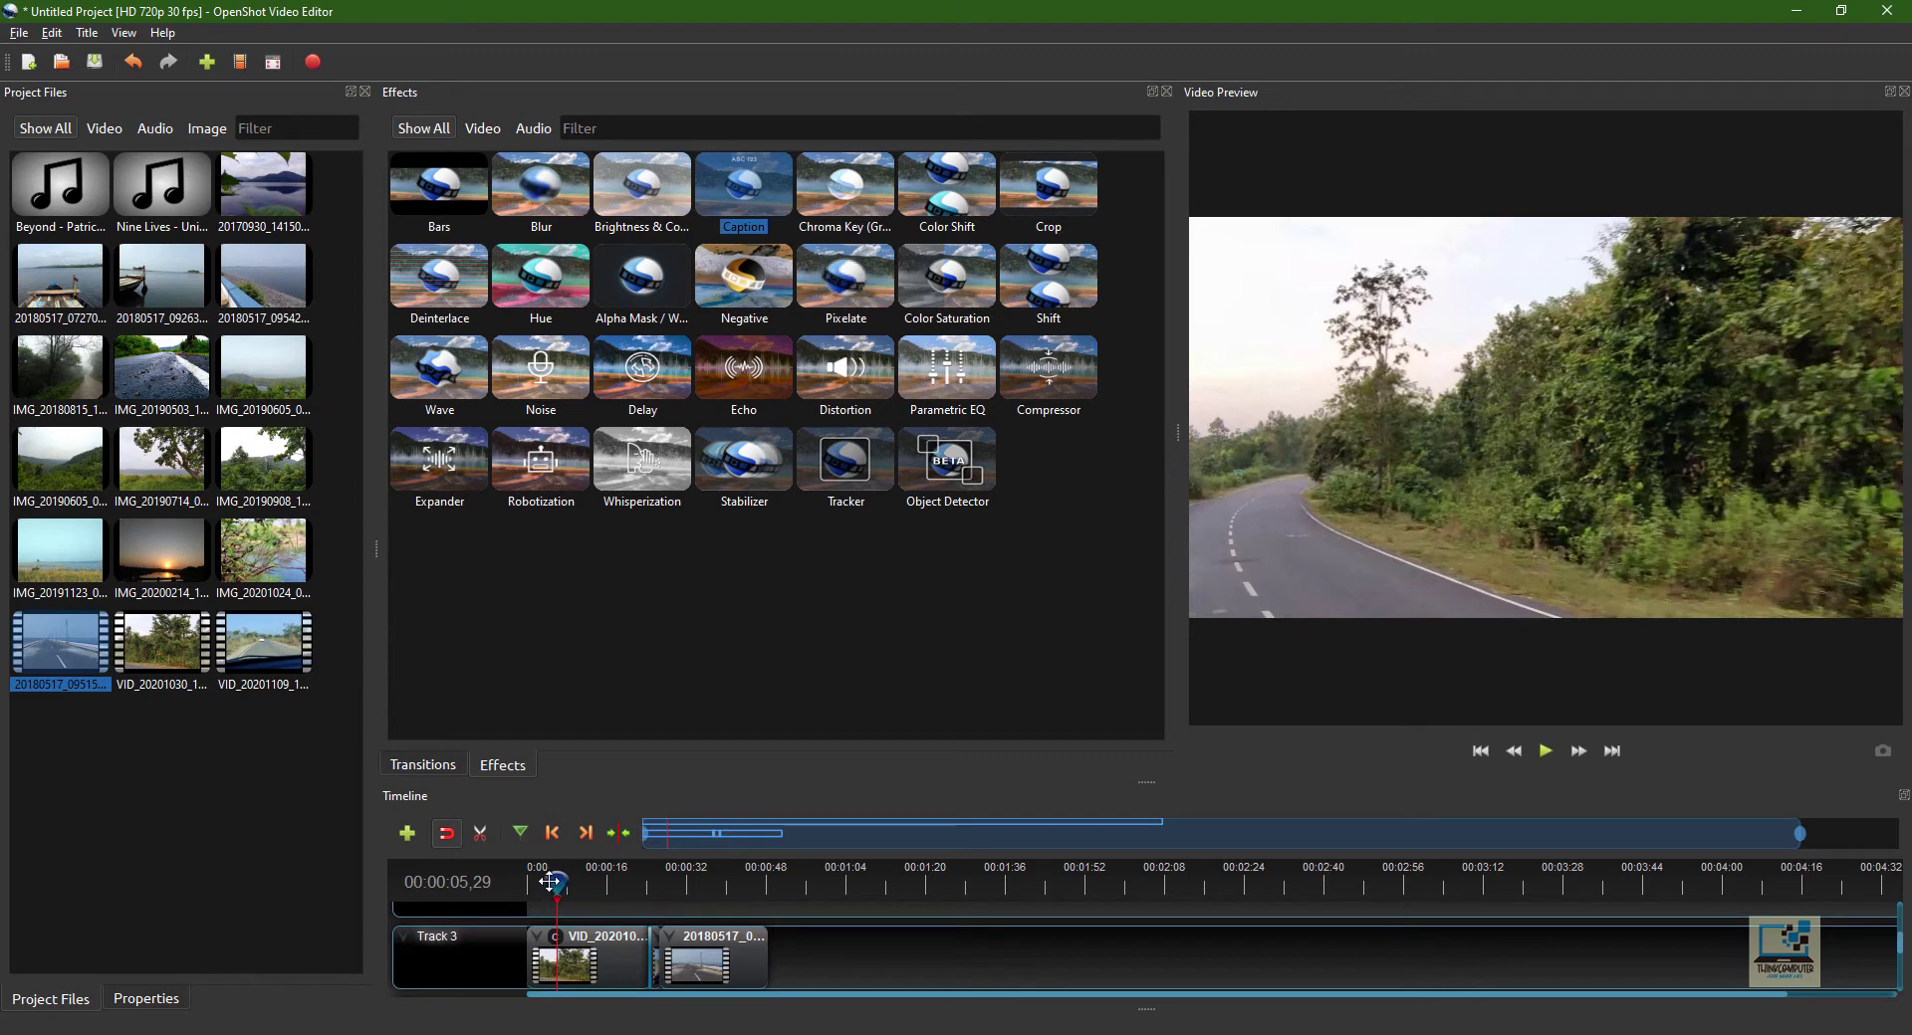
{"action": "mouse_move", "coordinate": [557, 882]}
{"action": "left_mouse_down"}
{"action": "mouse_move", "coordinate": [693, 896]}
{"action": "mouse_move", "coordinate": [555, 893]}
{"action": "left_mouse_up"}
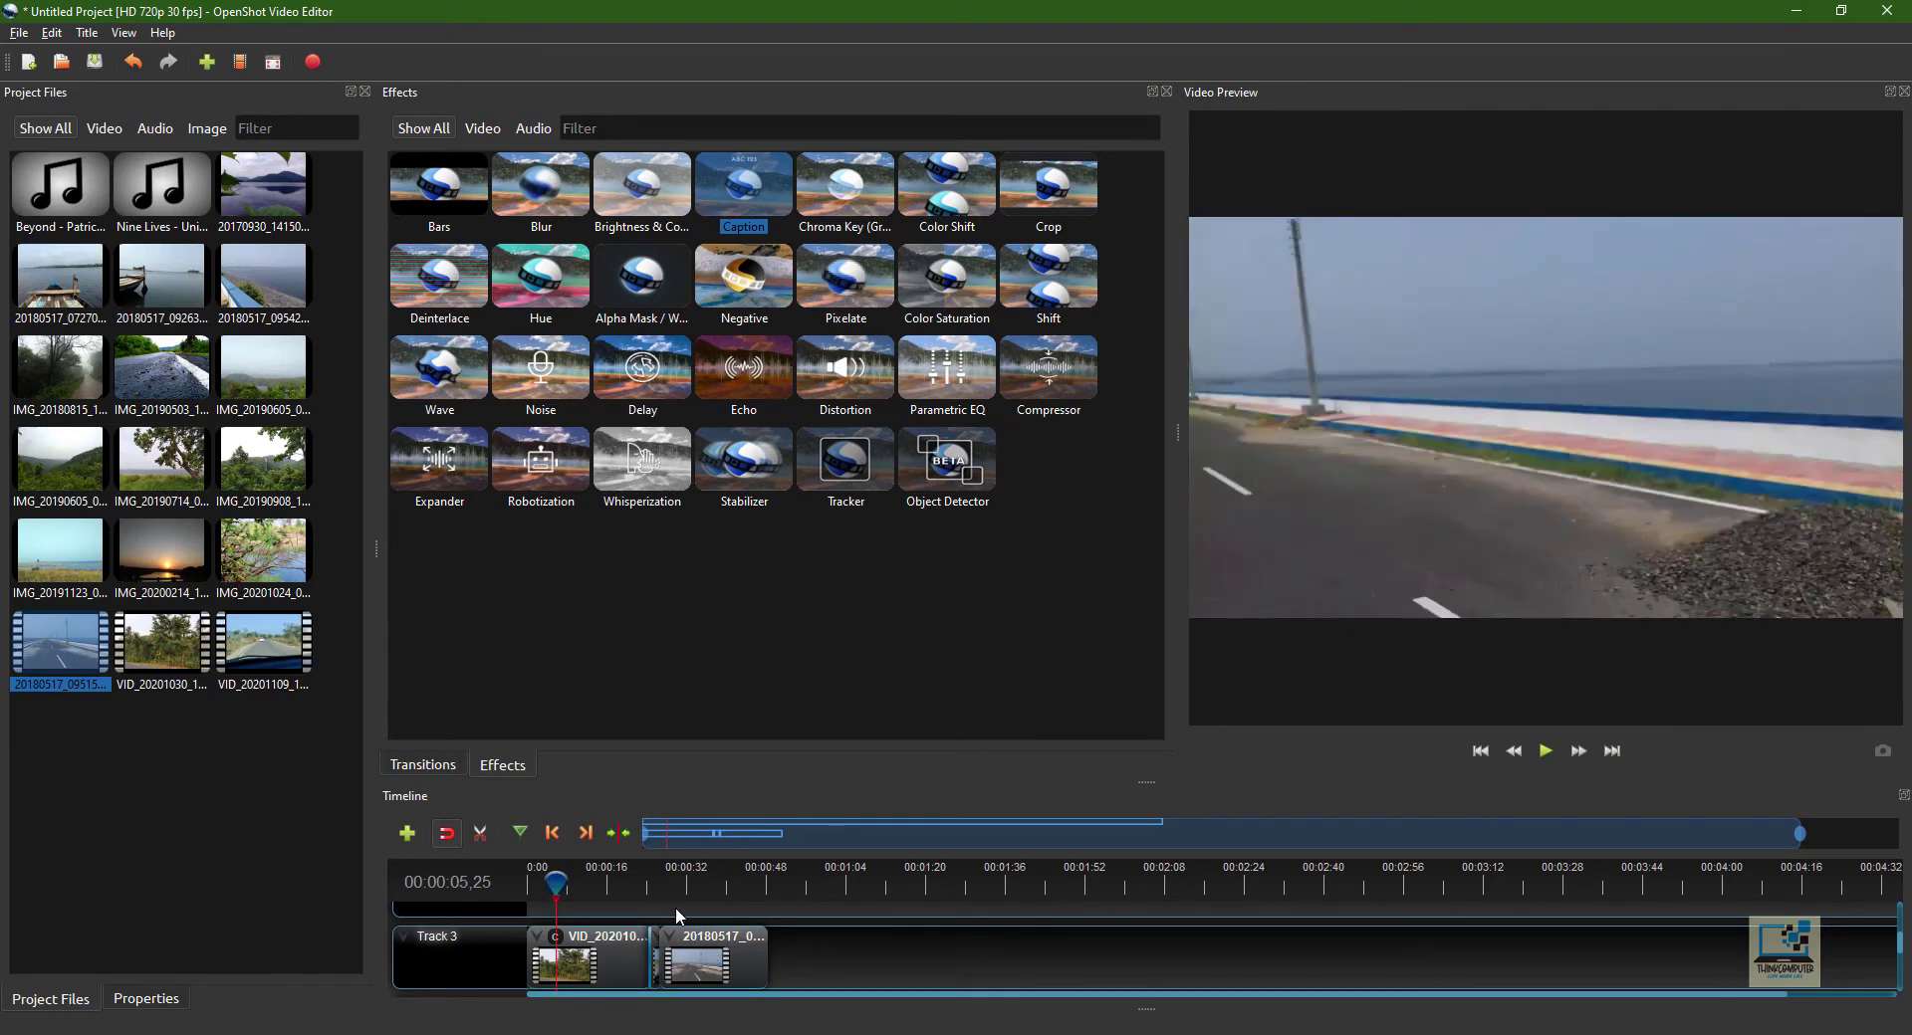
{"action": "left_click_drag", "start_coordinate": [556, 883], "coordinate": [513, 900]}
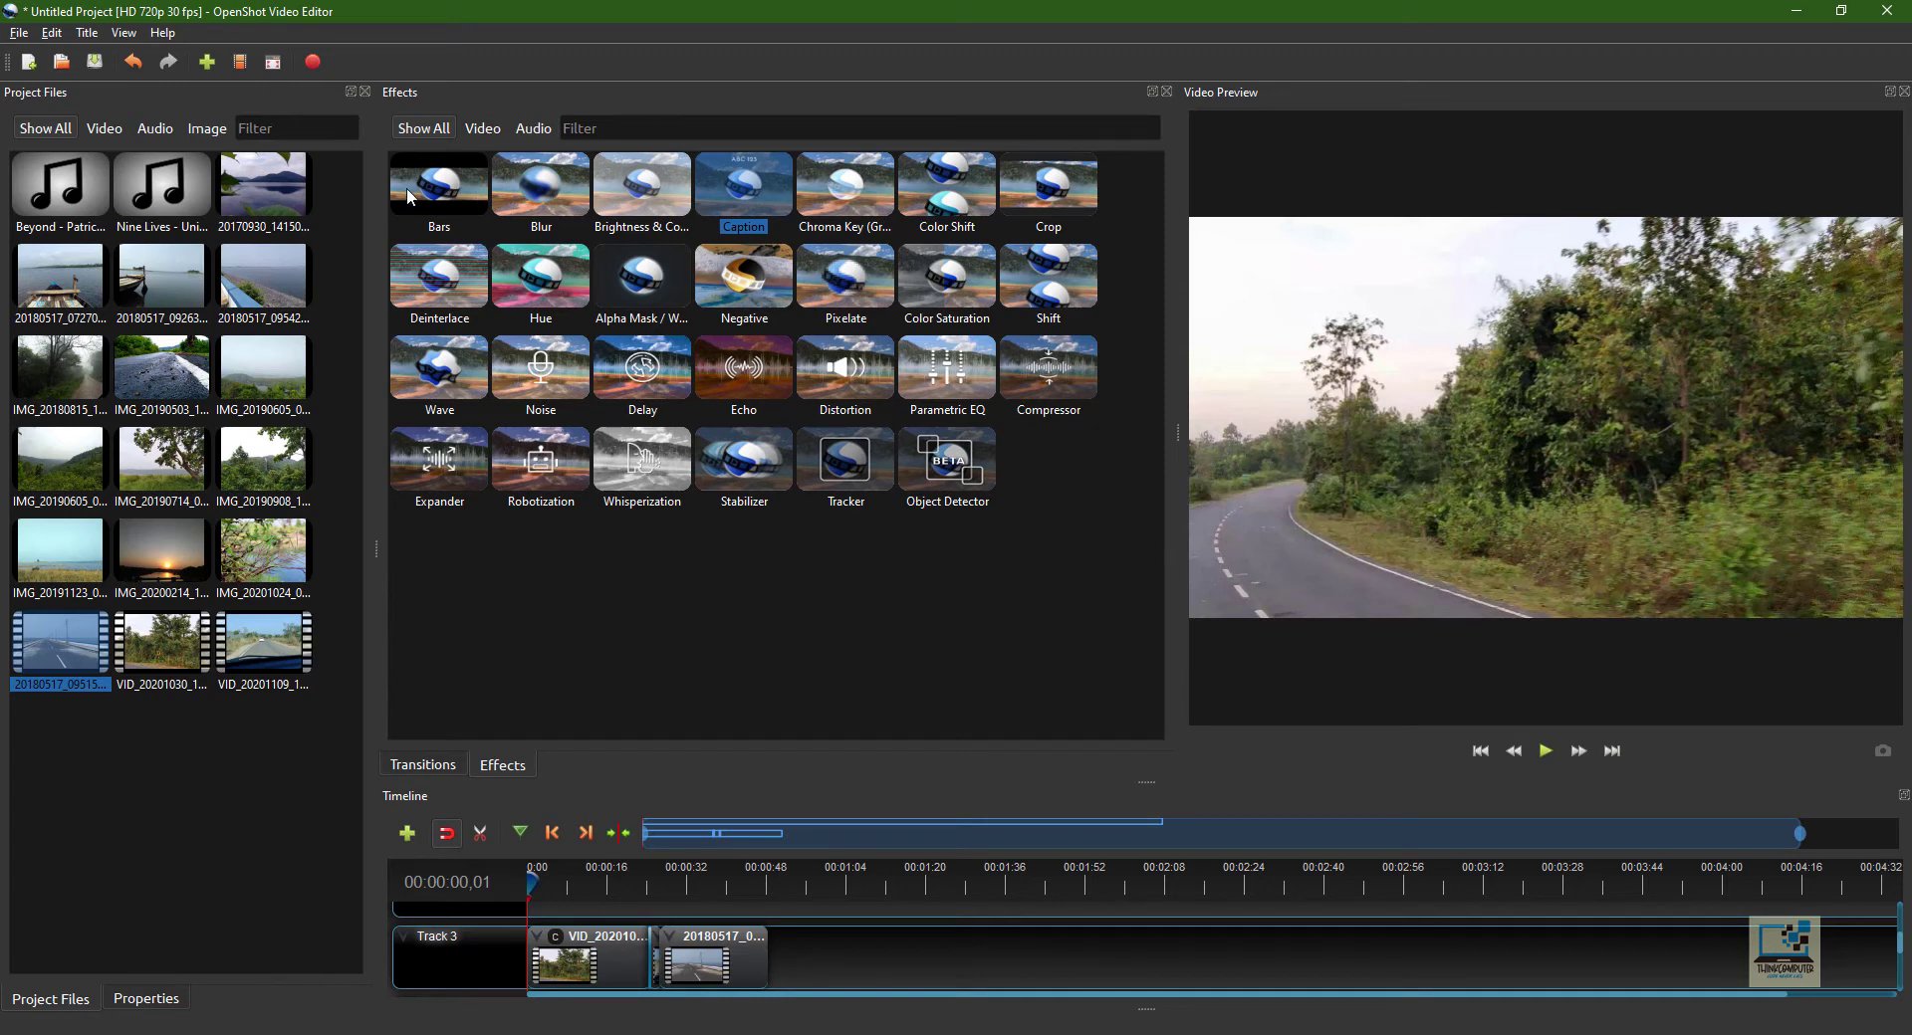
- Apply the Bars effect to the 20180517_095157.mp4 clip and to the first VID_20201030 clip on Track 3
{"action": "left_click_drag", "start_coordinate": [443, 199], "coordinate": [588, 968]}
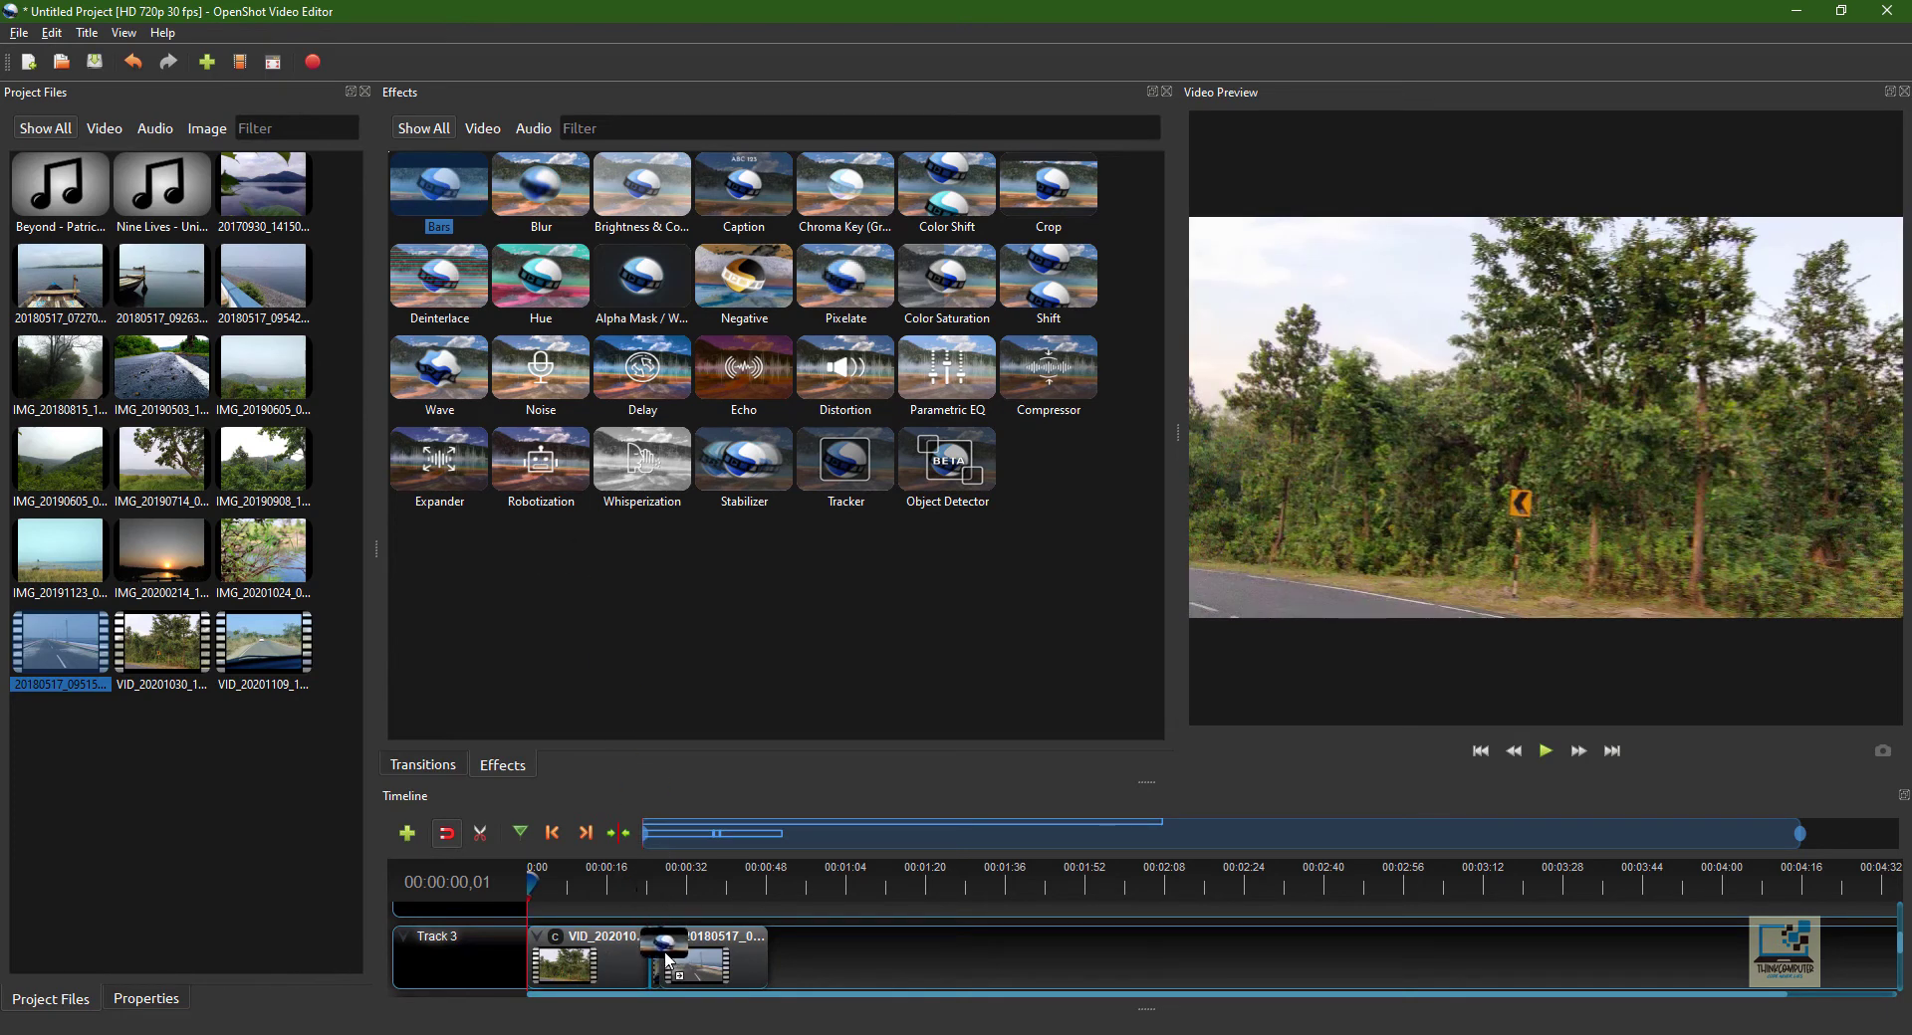
{"action": "left_click_drag", "start_coordinate": [434, 182], "coordinate": [713, 959]}
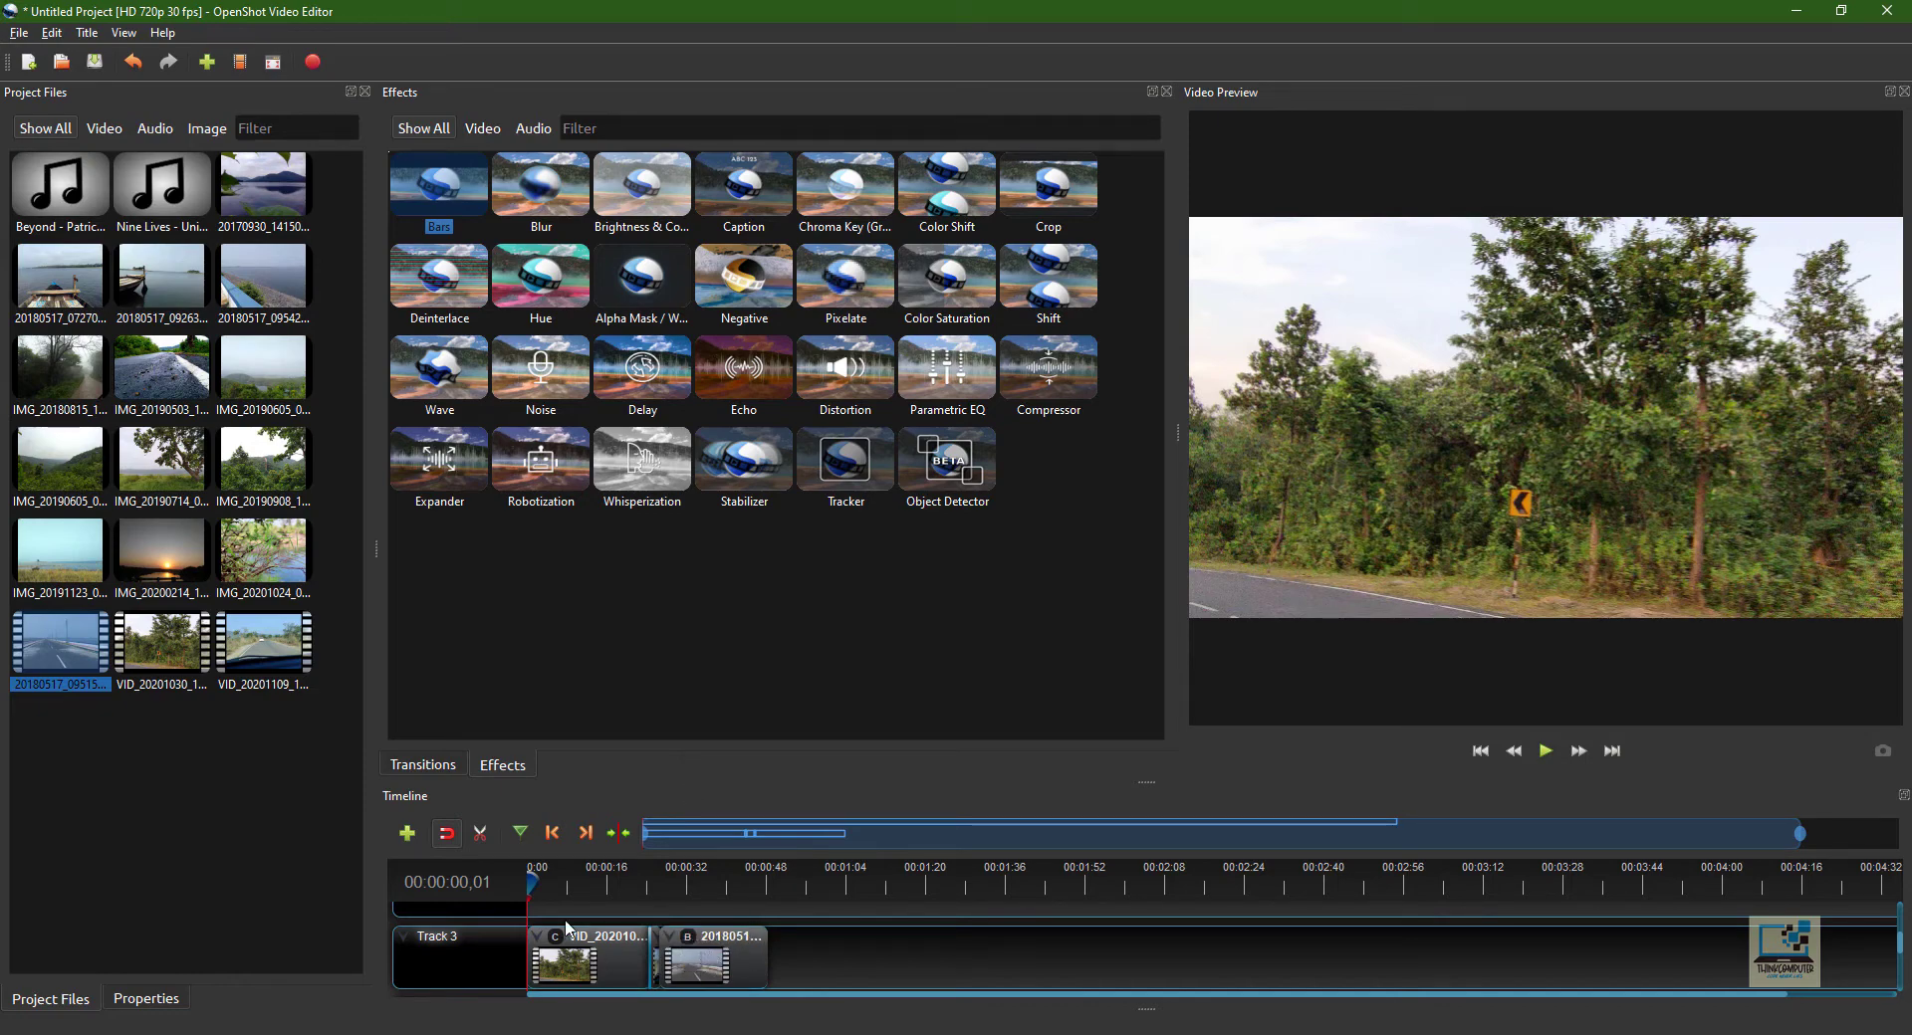
{"action": "left_click_drag", "start_coordinate": [537, 883], "coordinate": [718, 901]}
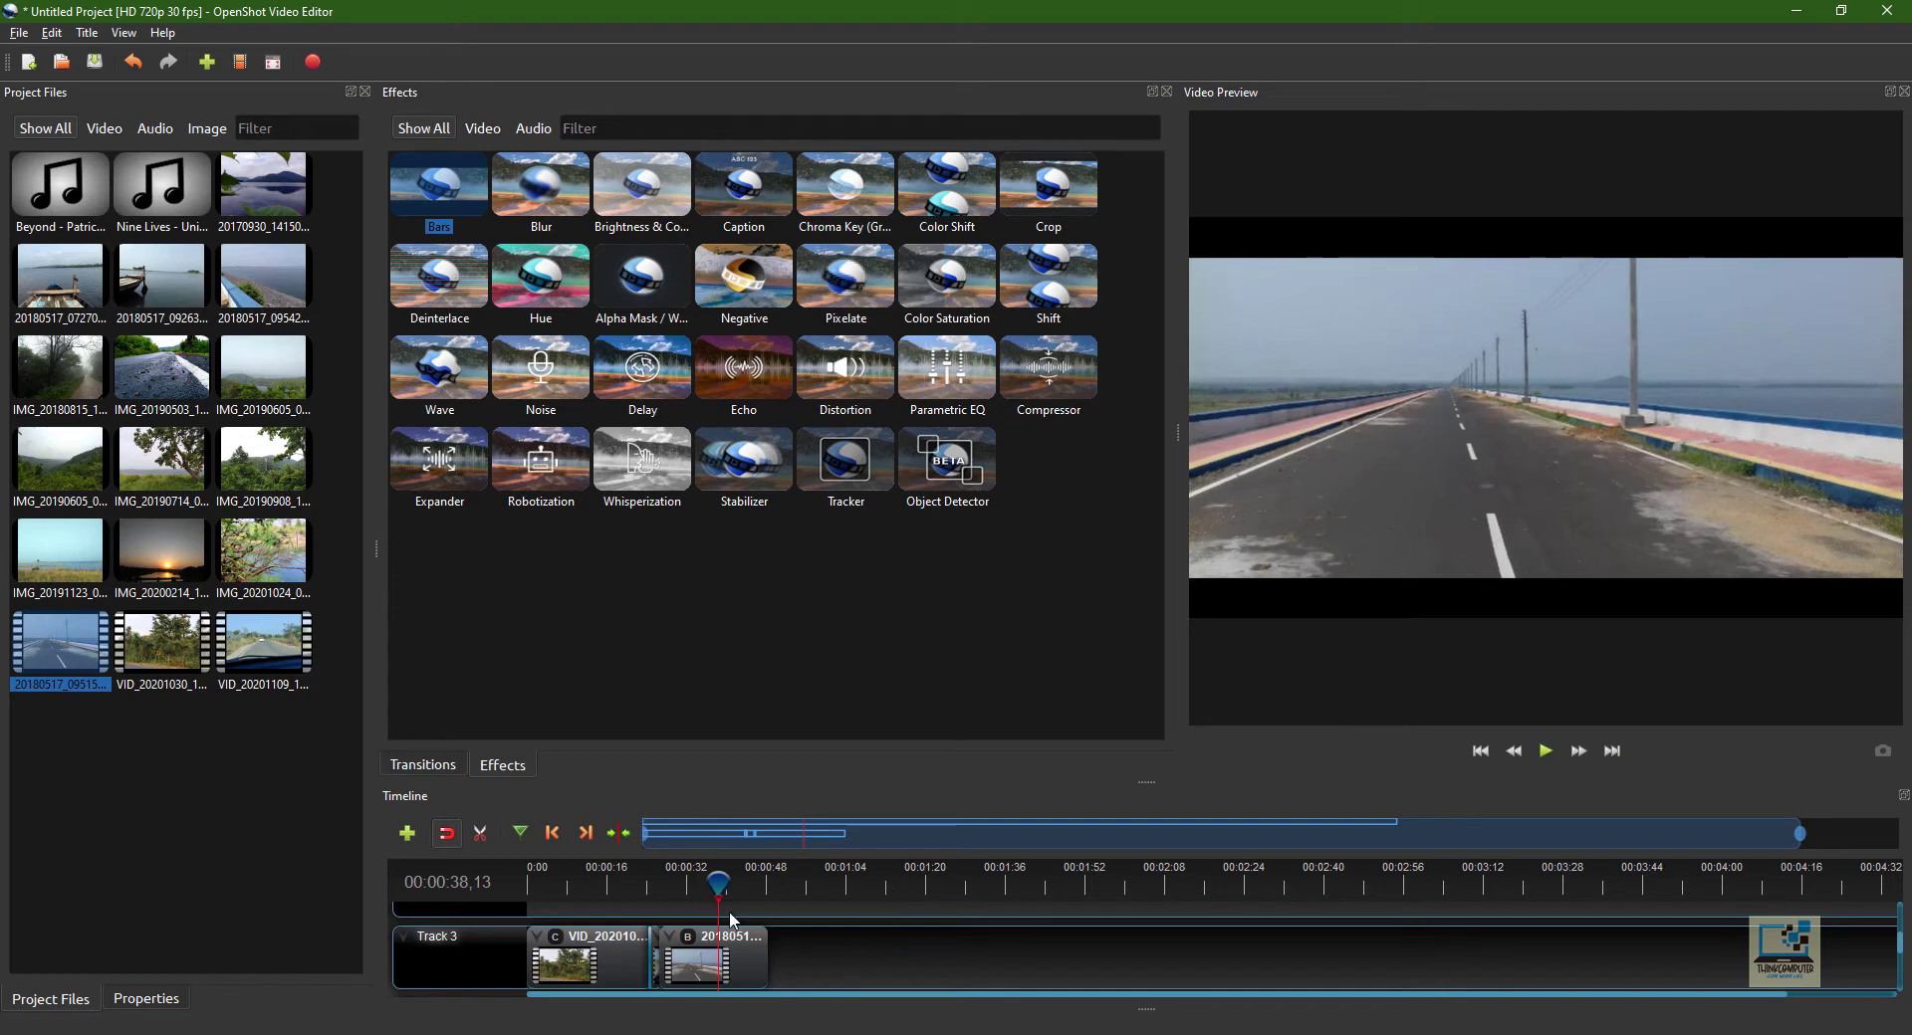
{"action": "left_click_drag", "start_coordinate": [717, 886], "coordinate": [610, 884]}
{"action": "left_click_drag", "start_coordinate": [439, 224], "coordinate": [571, 962]}
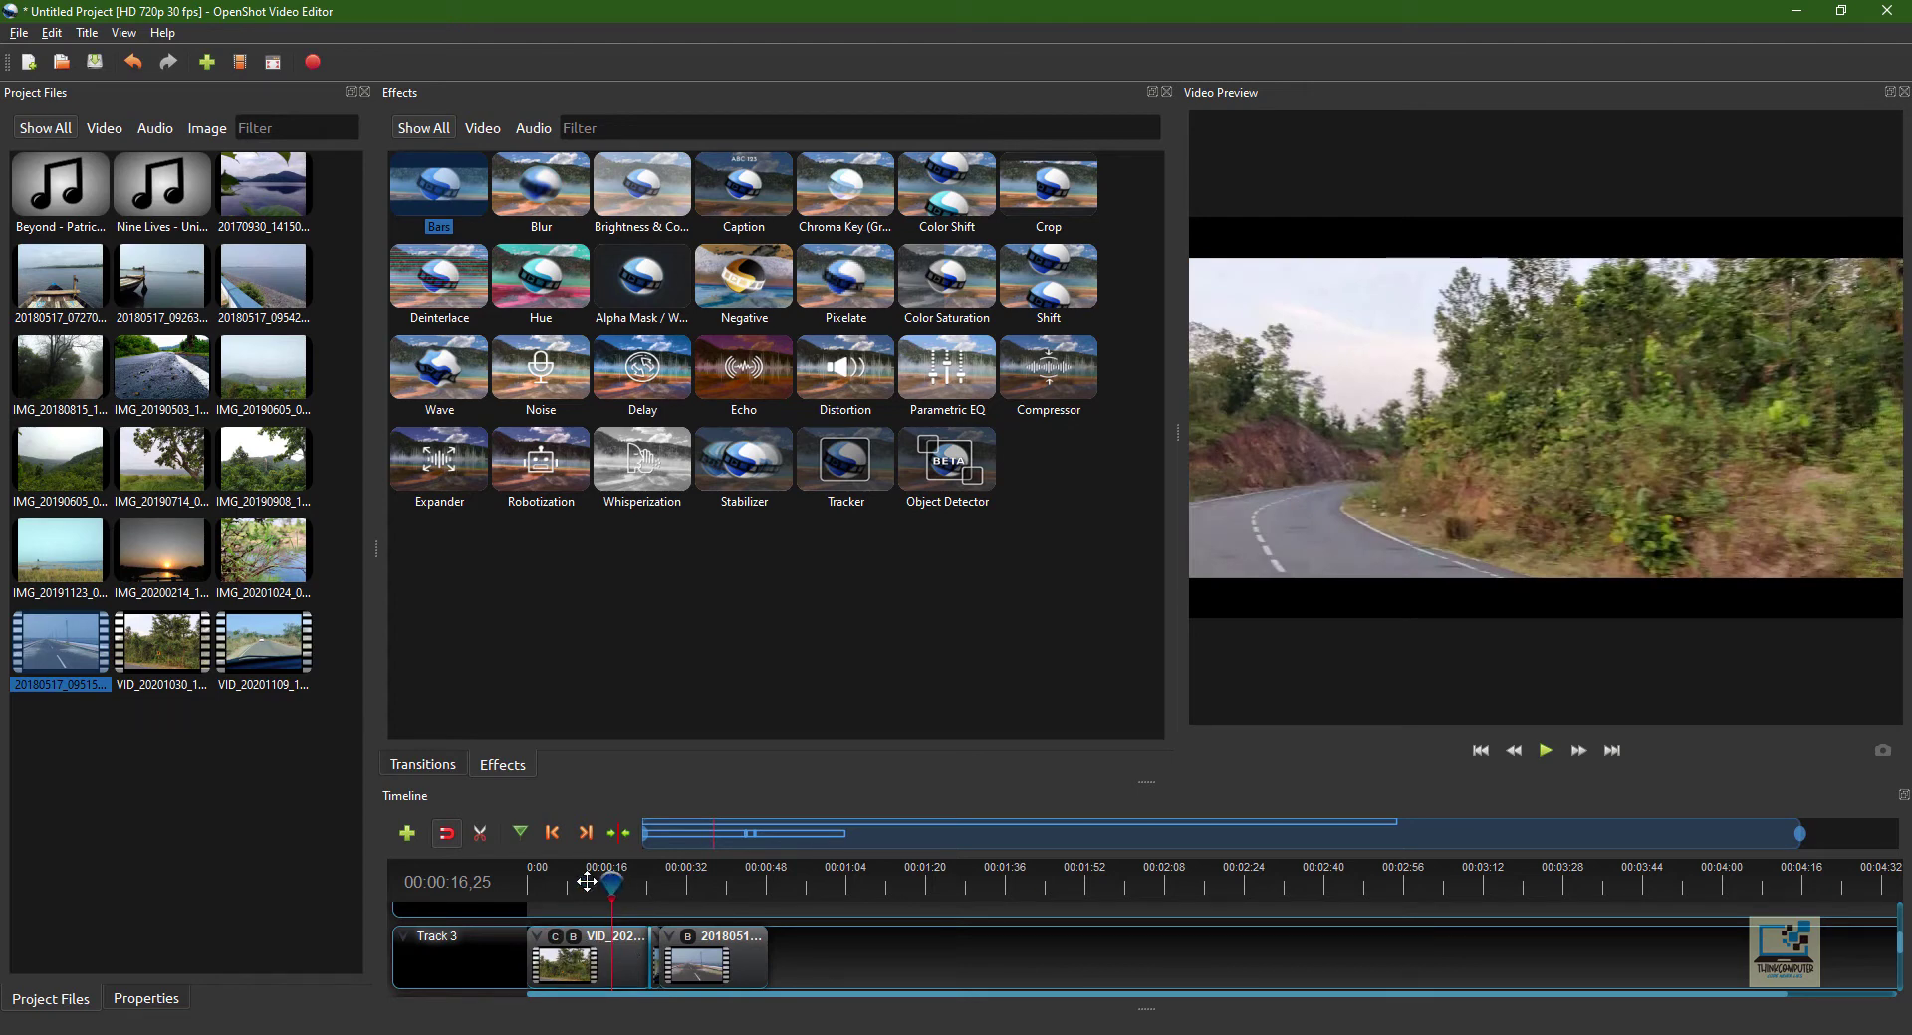
- Play the timeline from near the start to review the bars on the first Track 3 clip
{"action": "left_click_drag", "start_coordinate": [637, 885], "coordinate": [457, 903]}
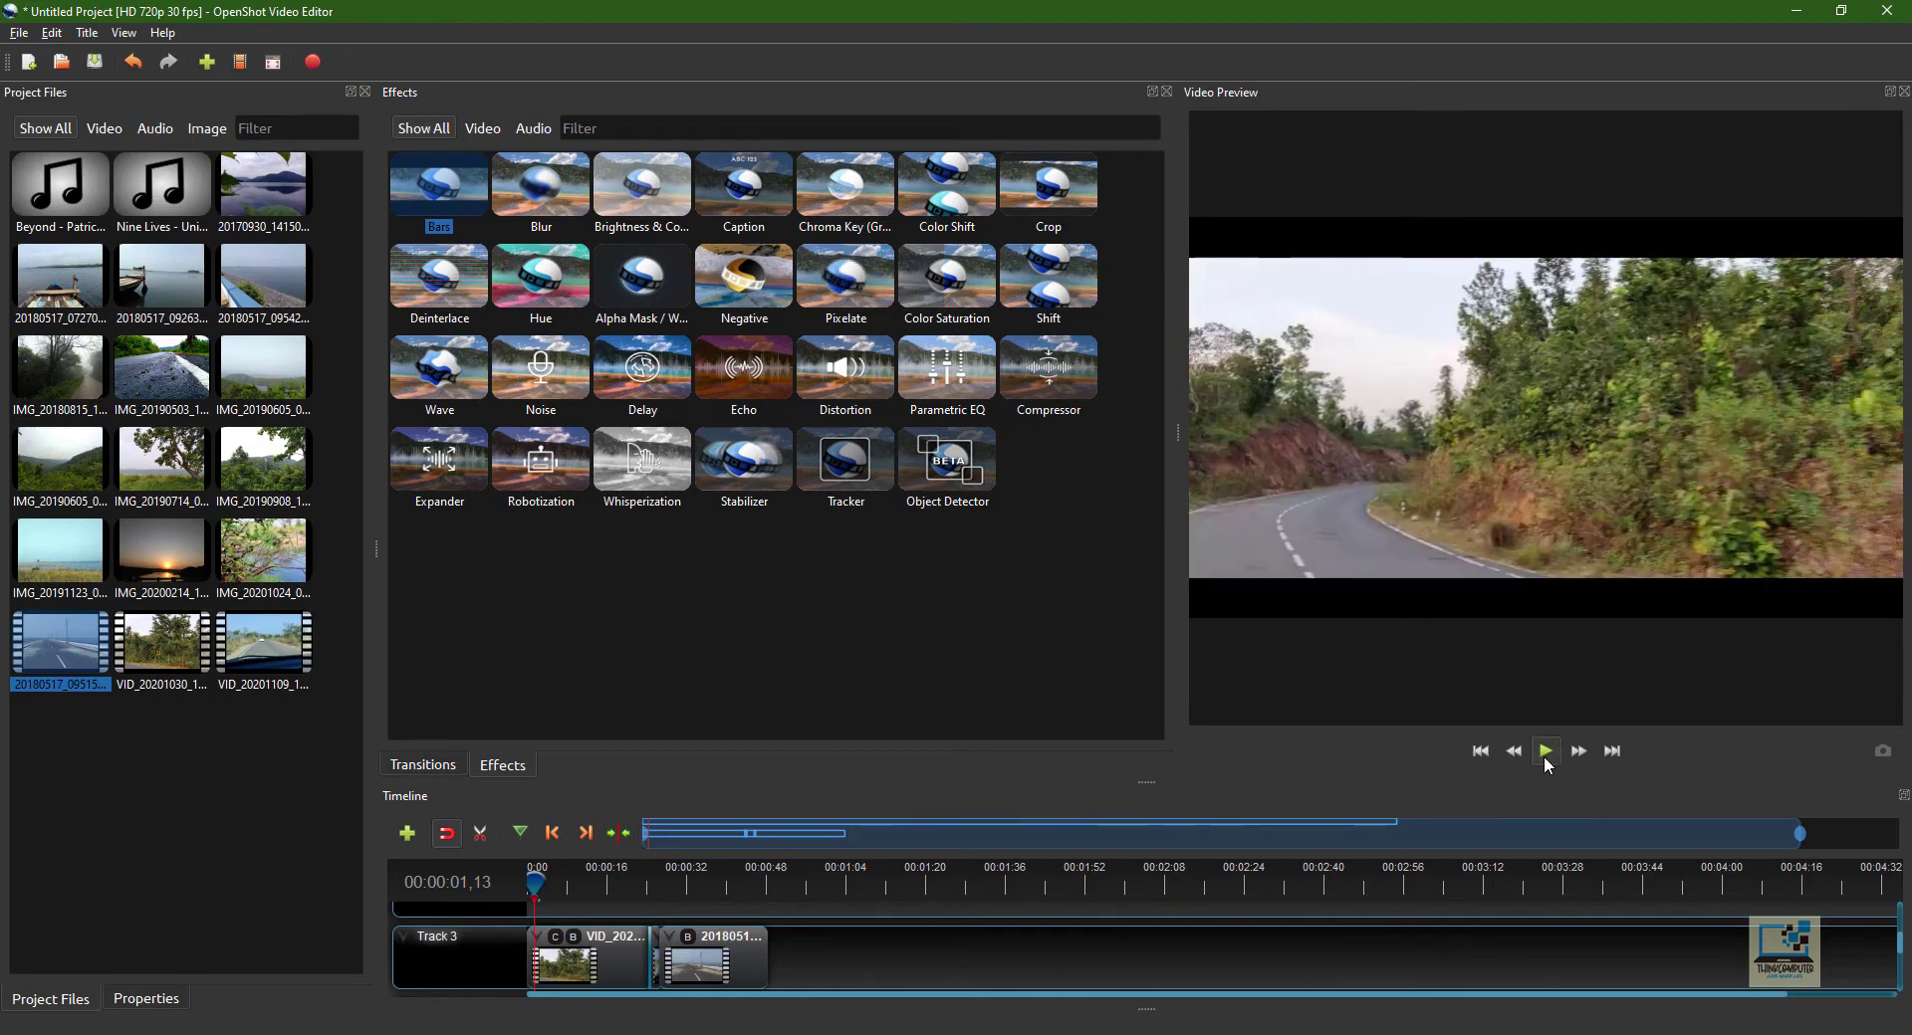
{"action": "left_click", "coordinate": [1547, 761]}
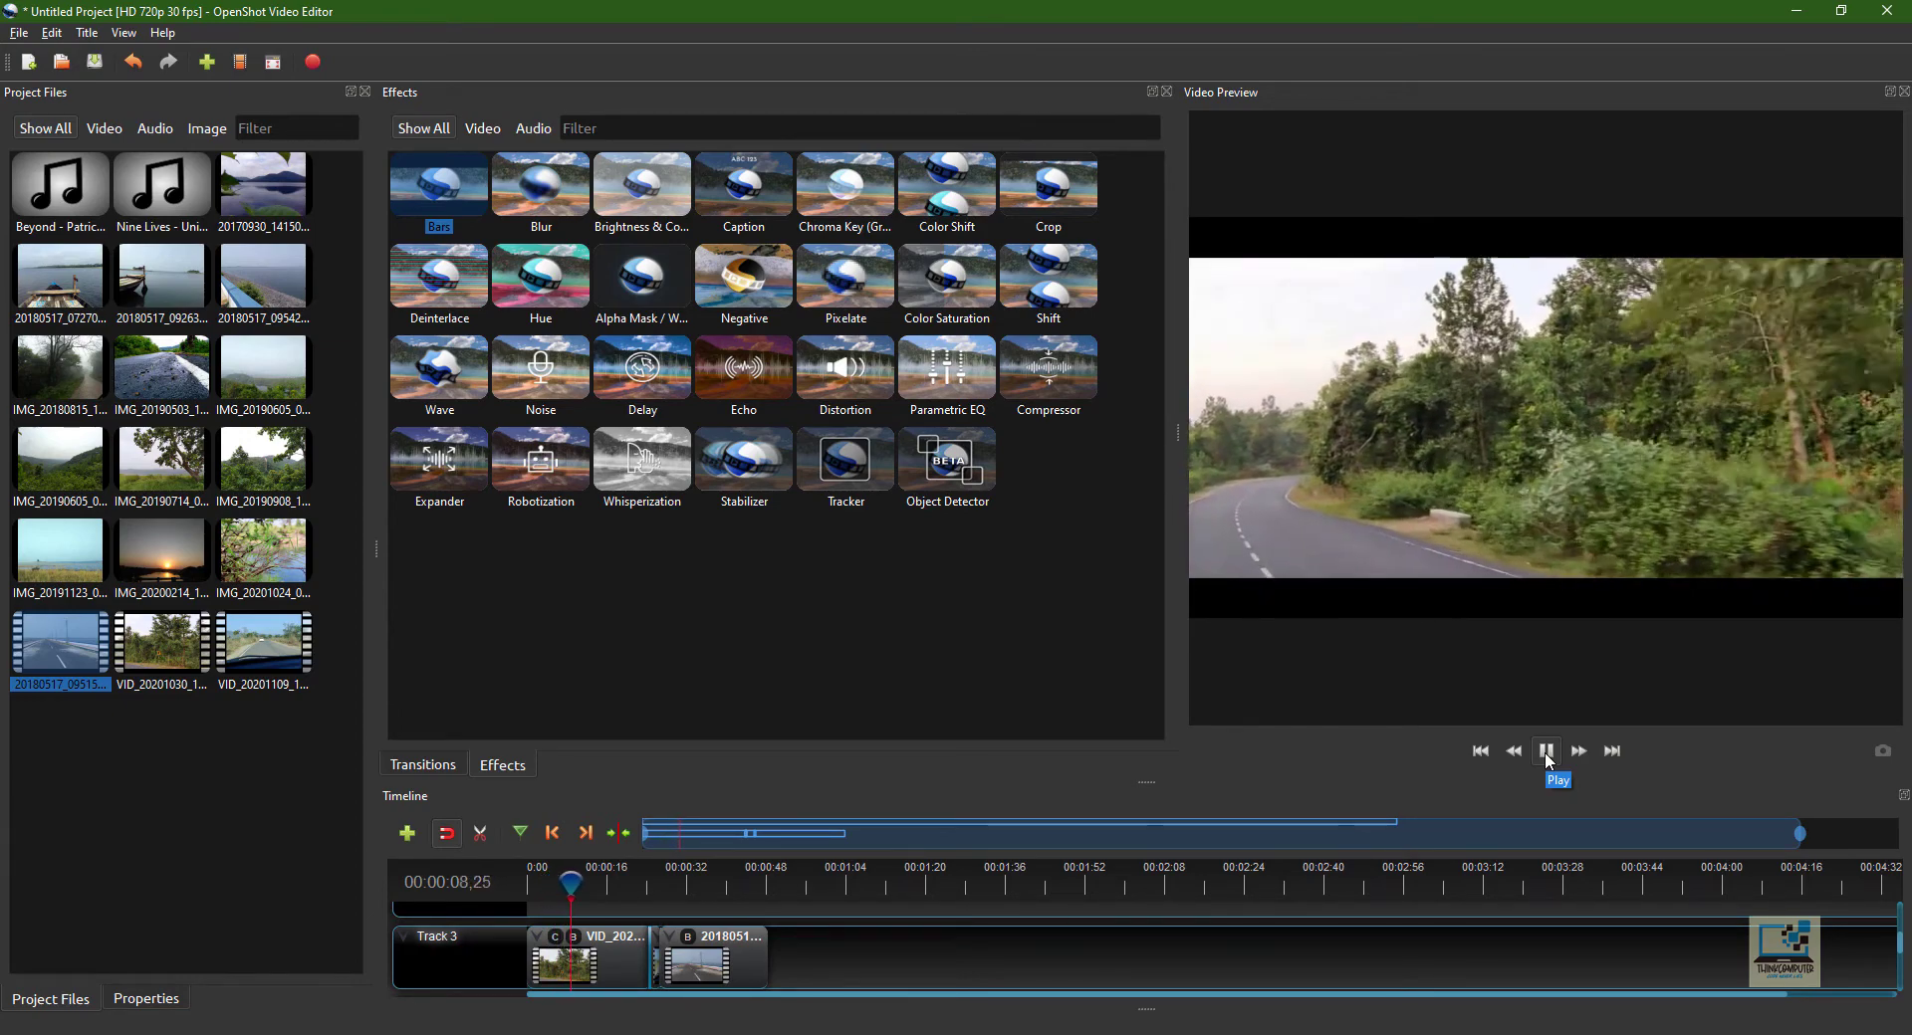
{"action": "left_click", "coordinate": [1548, 759]}
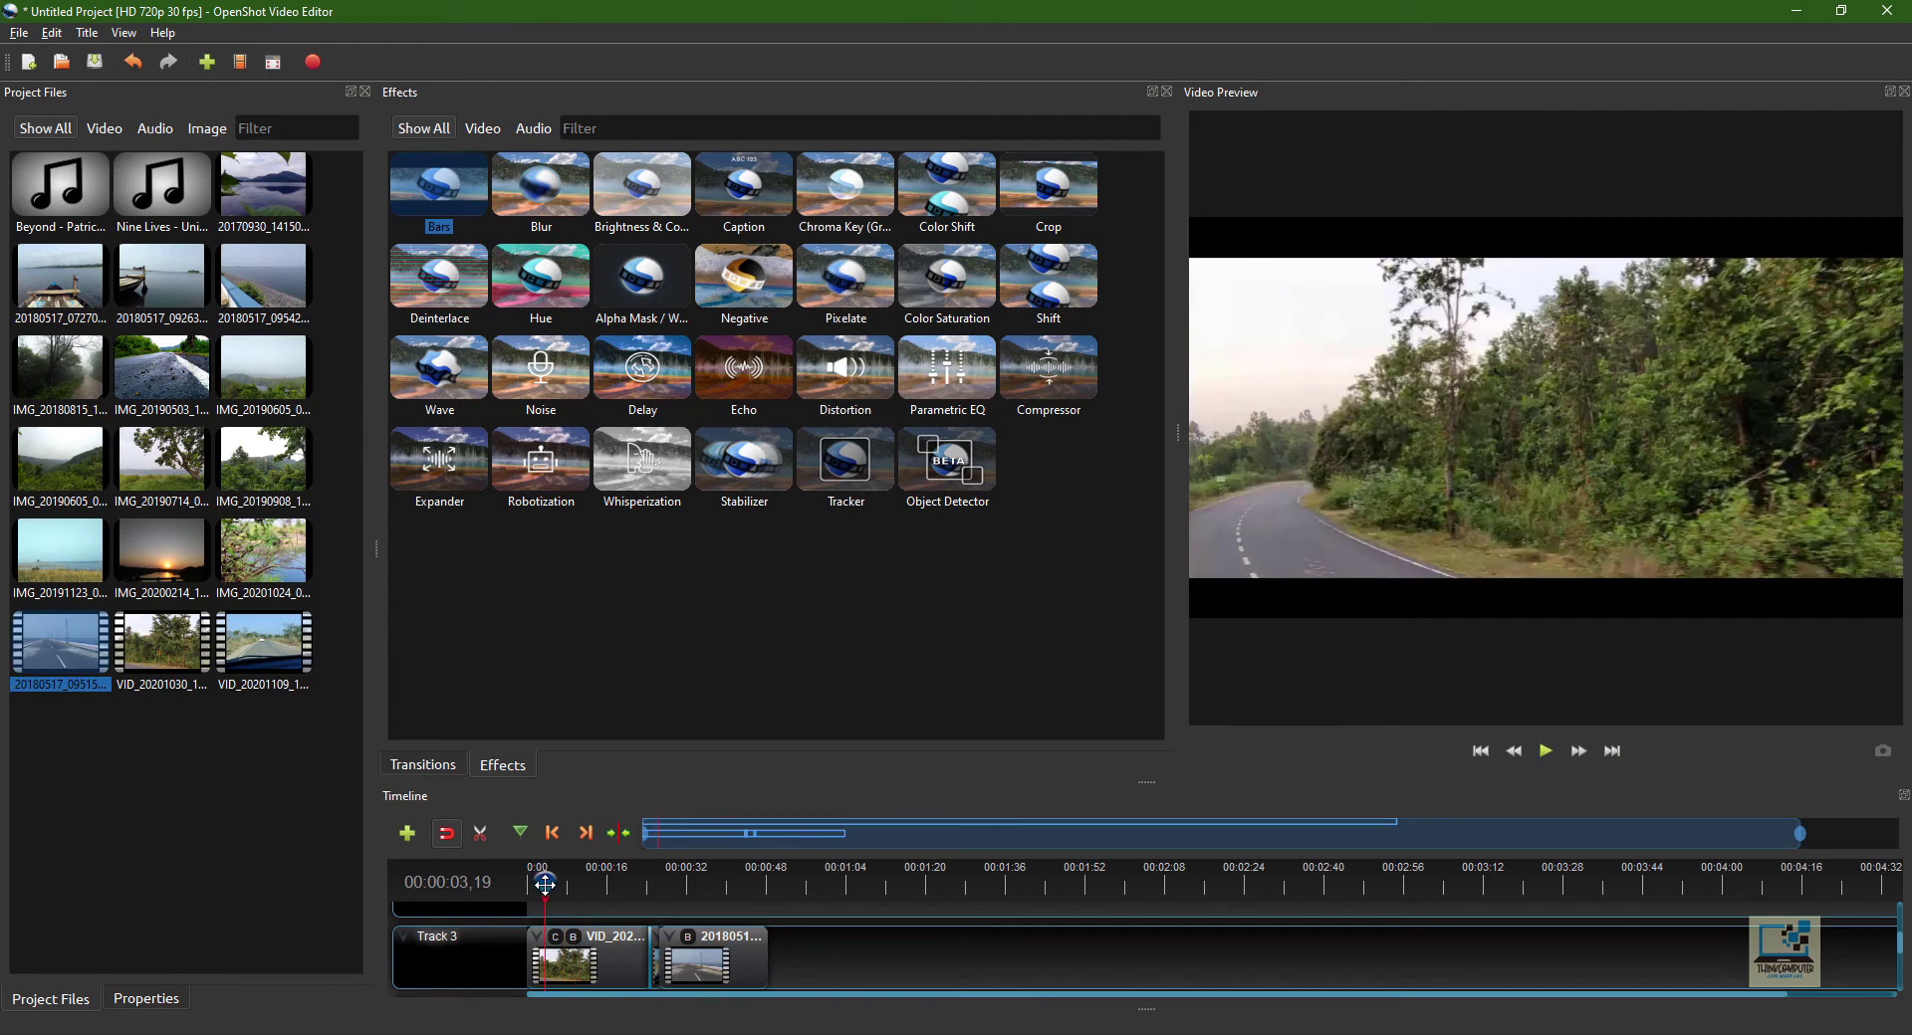
- Apply a 4-second Freeze & Zoom to the first Track 3 clip at 00:00:08,07 and play it back from the start
{"action": "left_click_drag", "start_coordinate": [544, 885], "coordinate": [570, 884]}
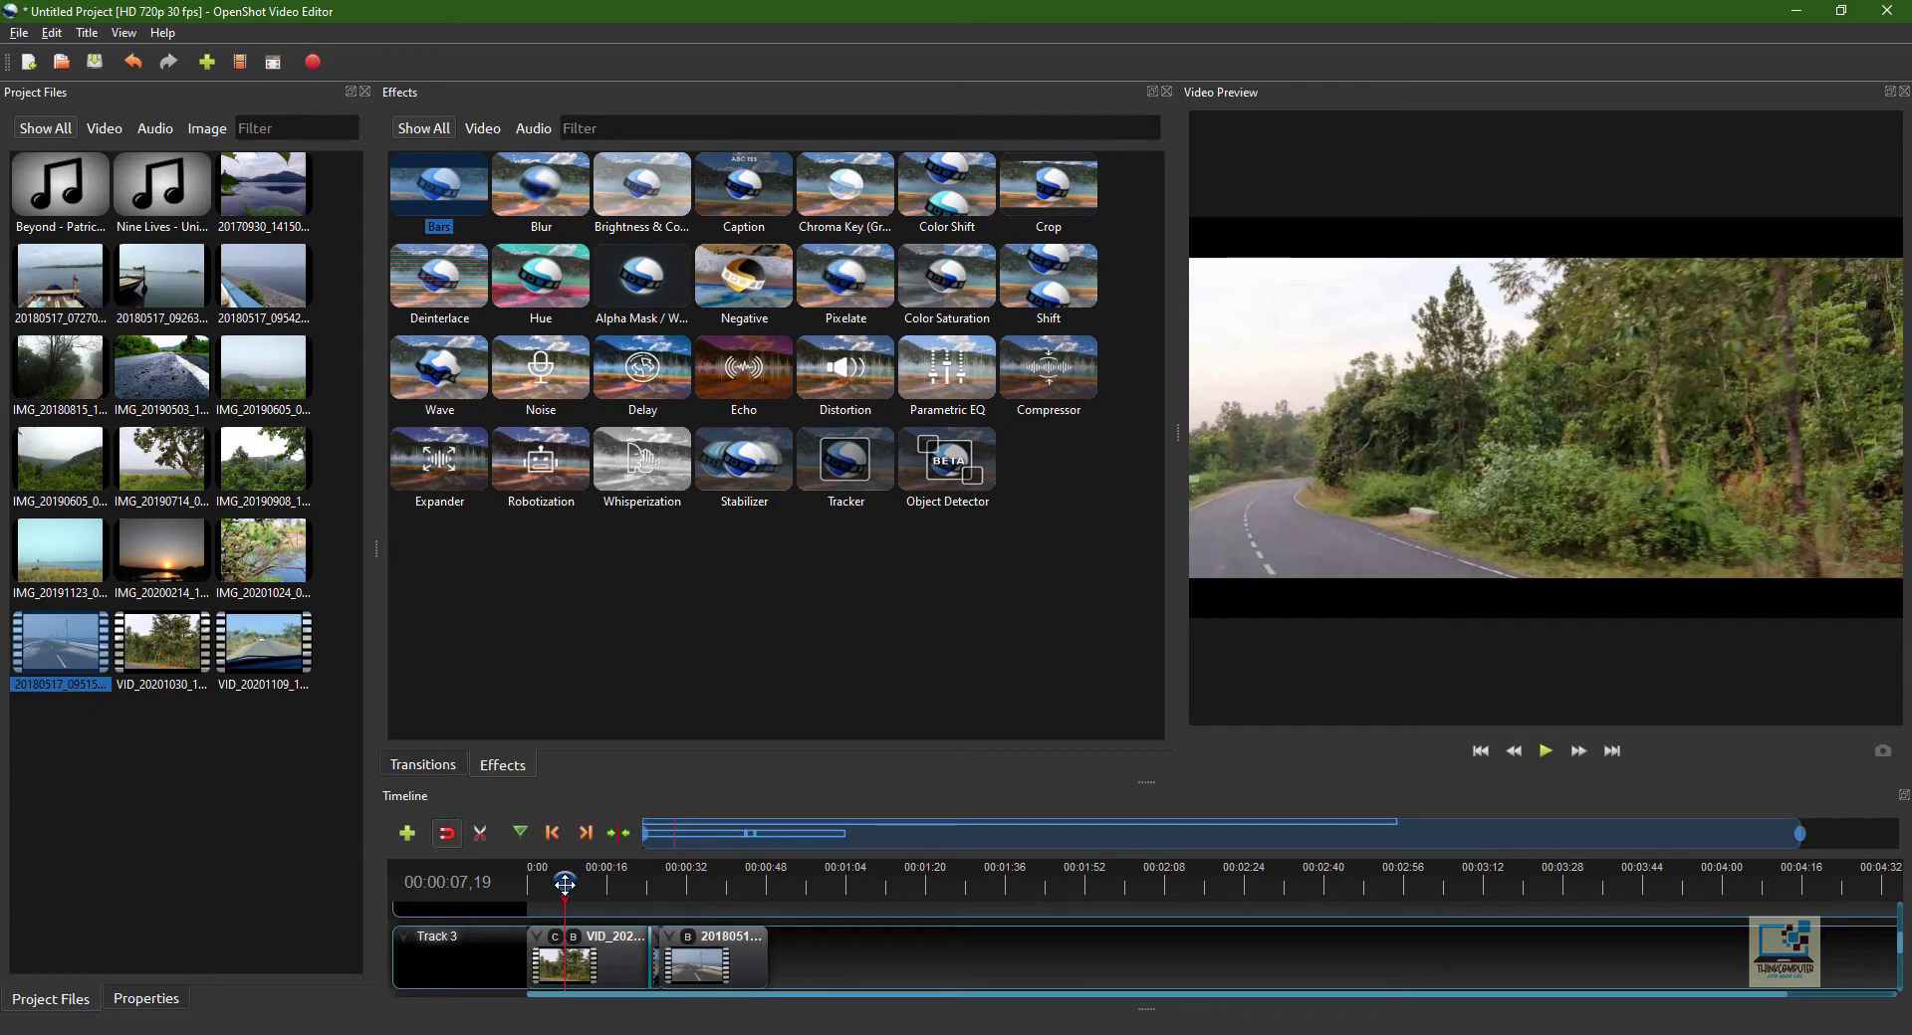
{"action": "right_click", "coordinate": [565, 884]}
{"action": "right_click", "coordinate": [564, 964]}
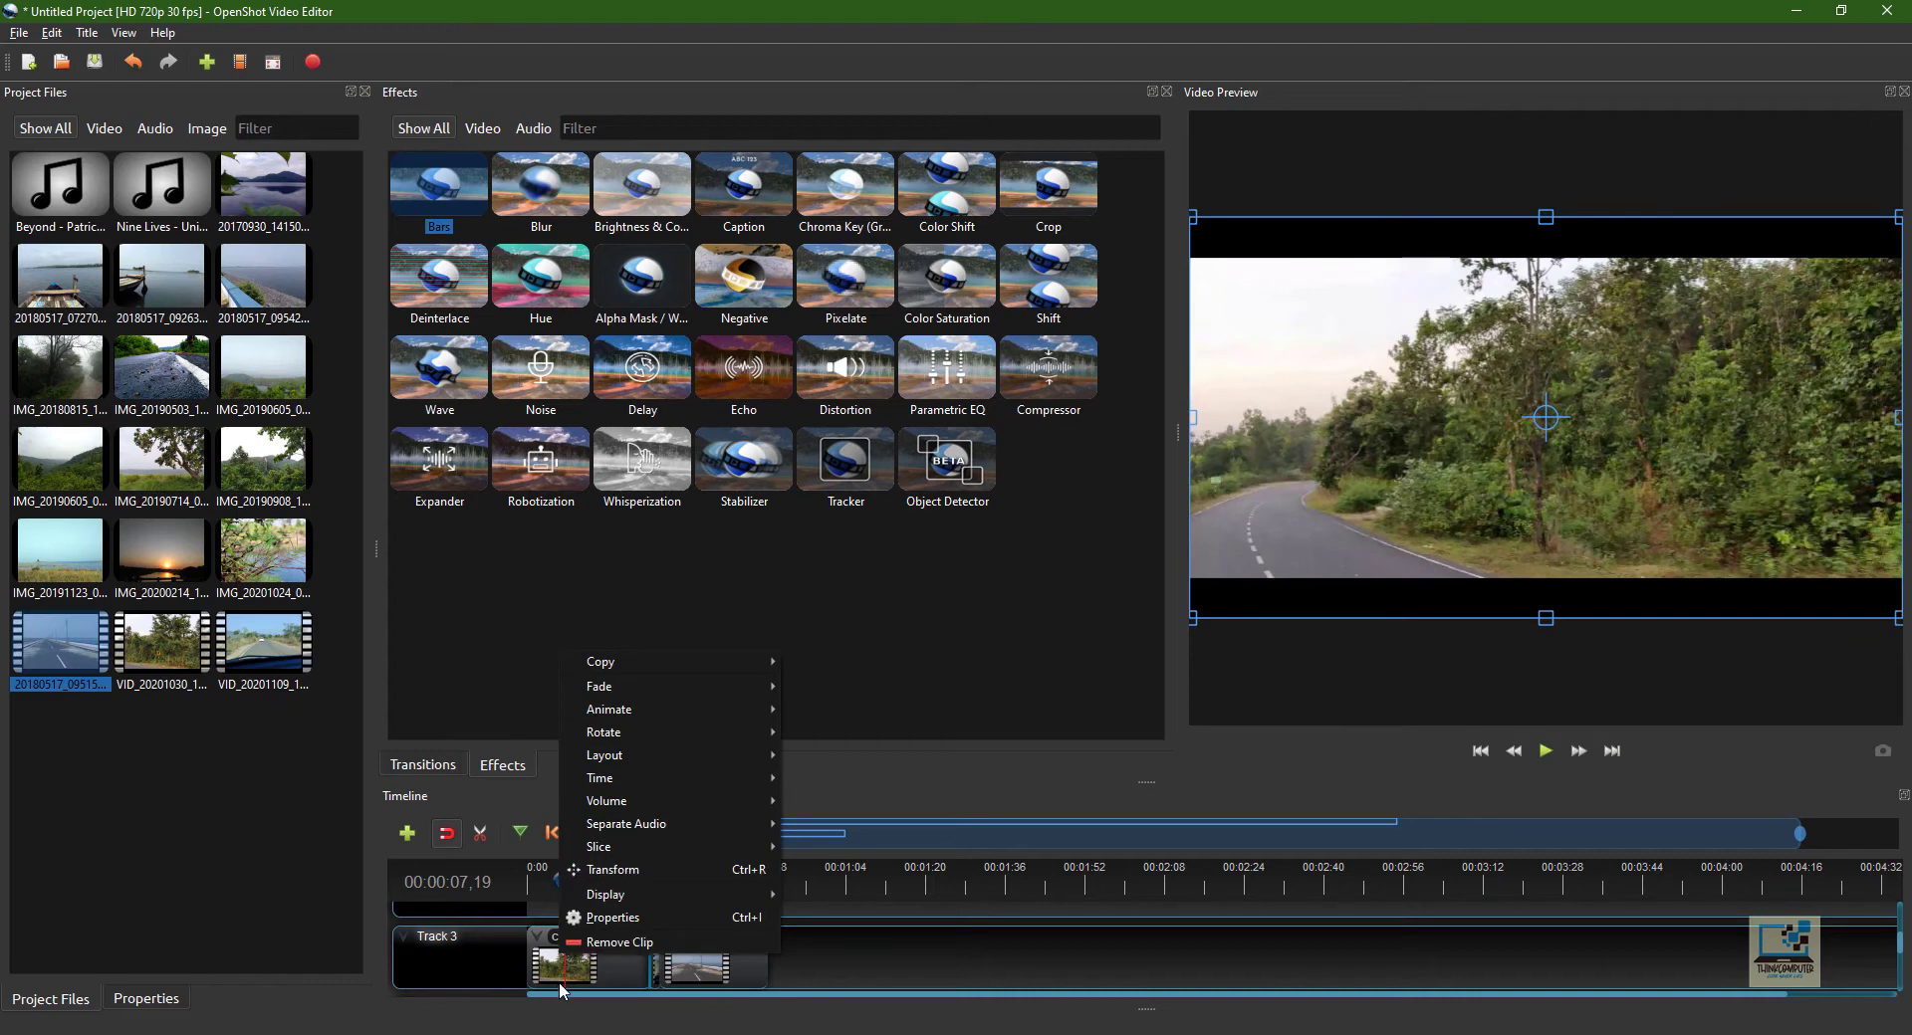
{"action": "left_click", "coordinate": [551, 881]}
{"action": "left_click_drag", "start_coordinate": [550, 881], "coordinate": [567, 882]}
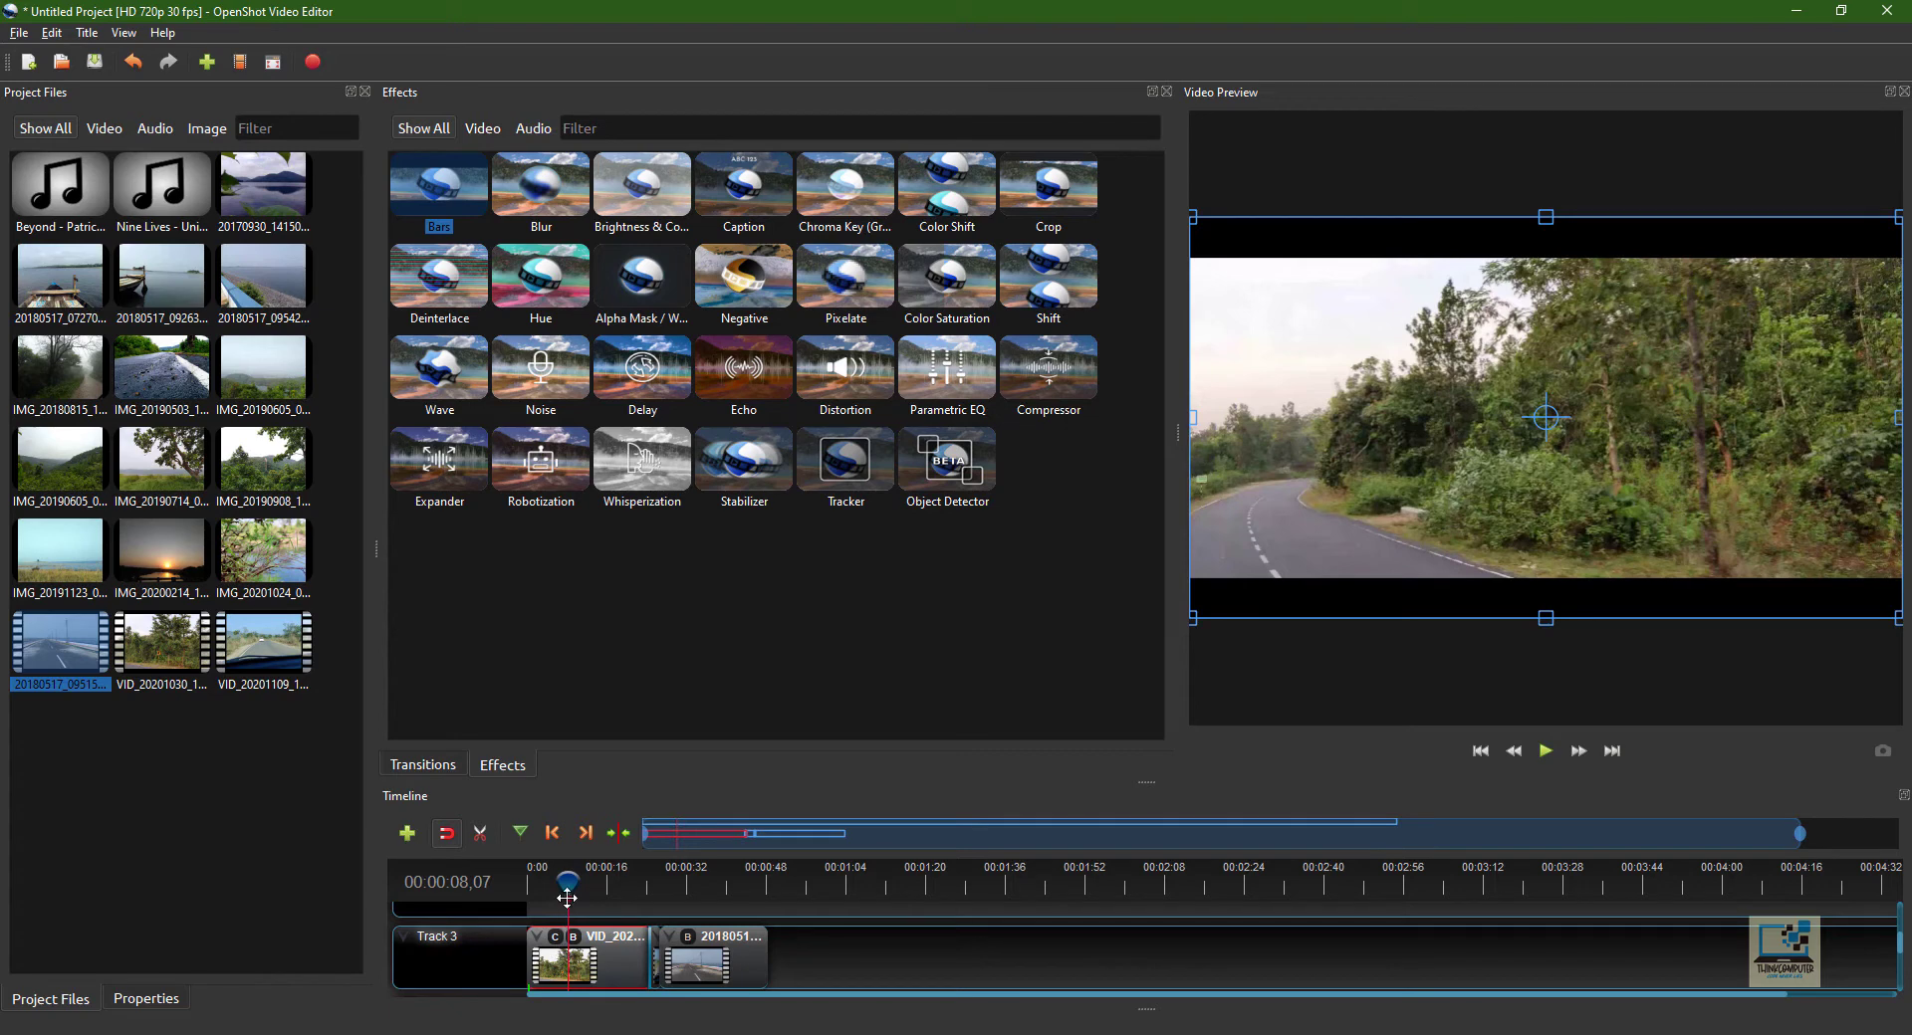
{"action": "right_click", "coordinate": [567, 963]}
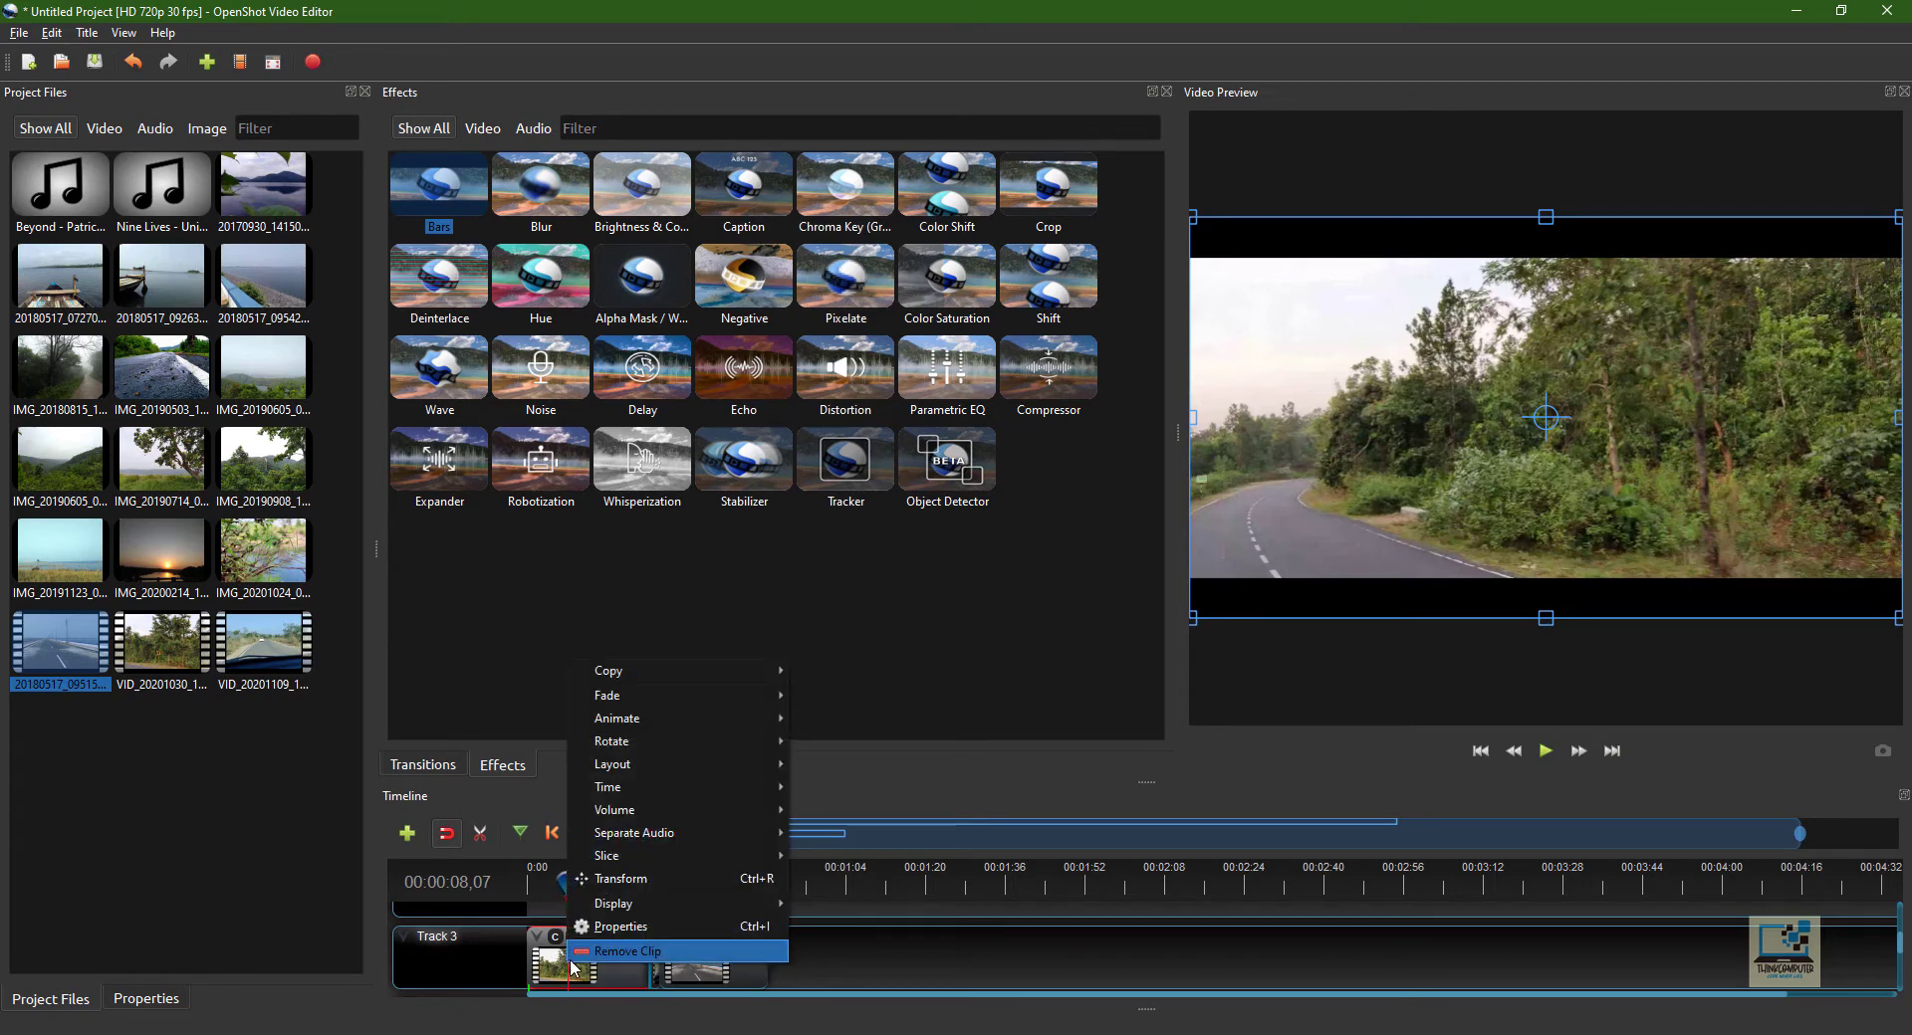
{"action": "mouse_move", "coordinate": [679, 787]}
{"action": "mouse_move", "coordinate": [862, 884]}
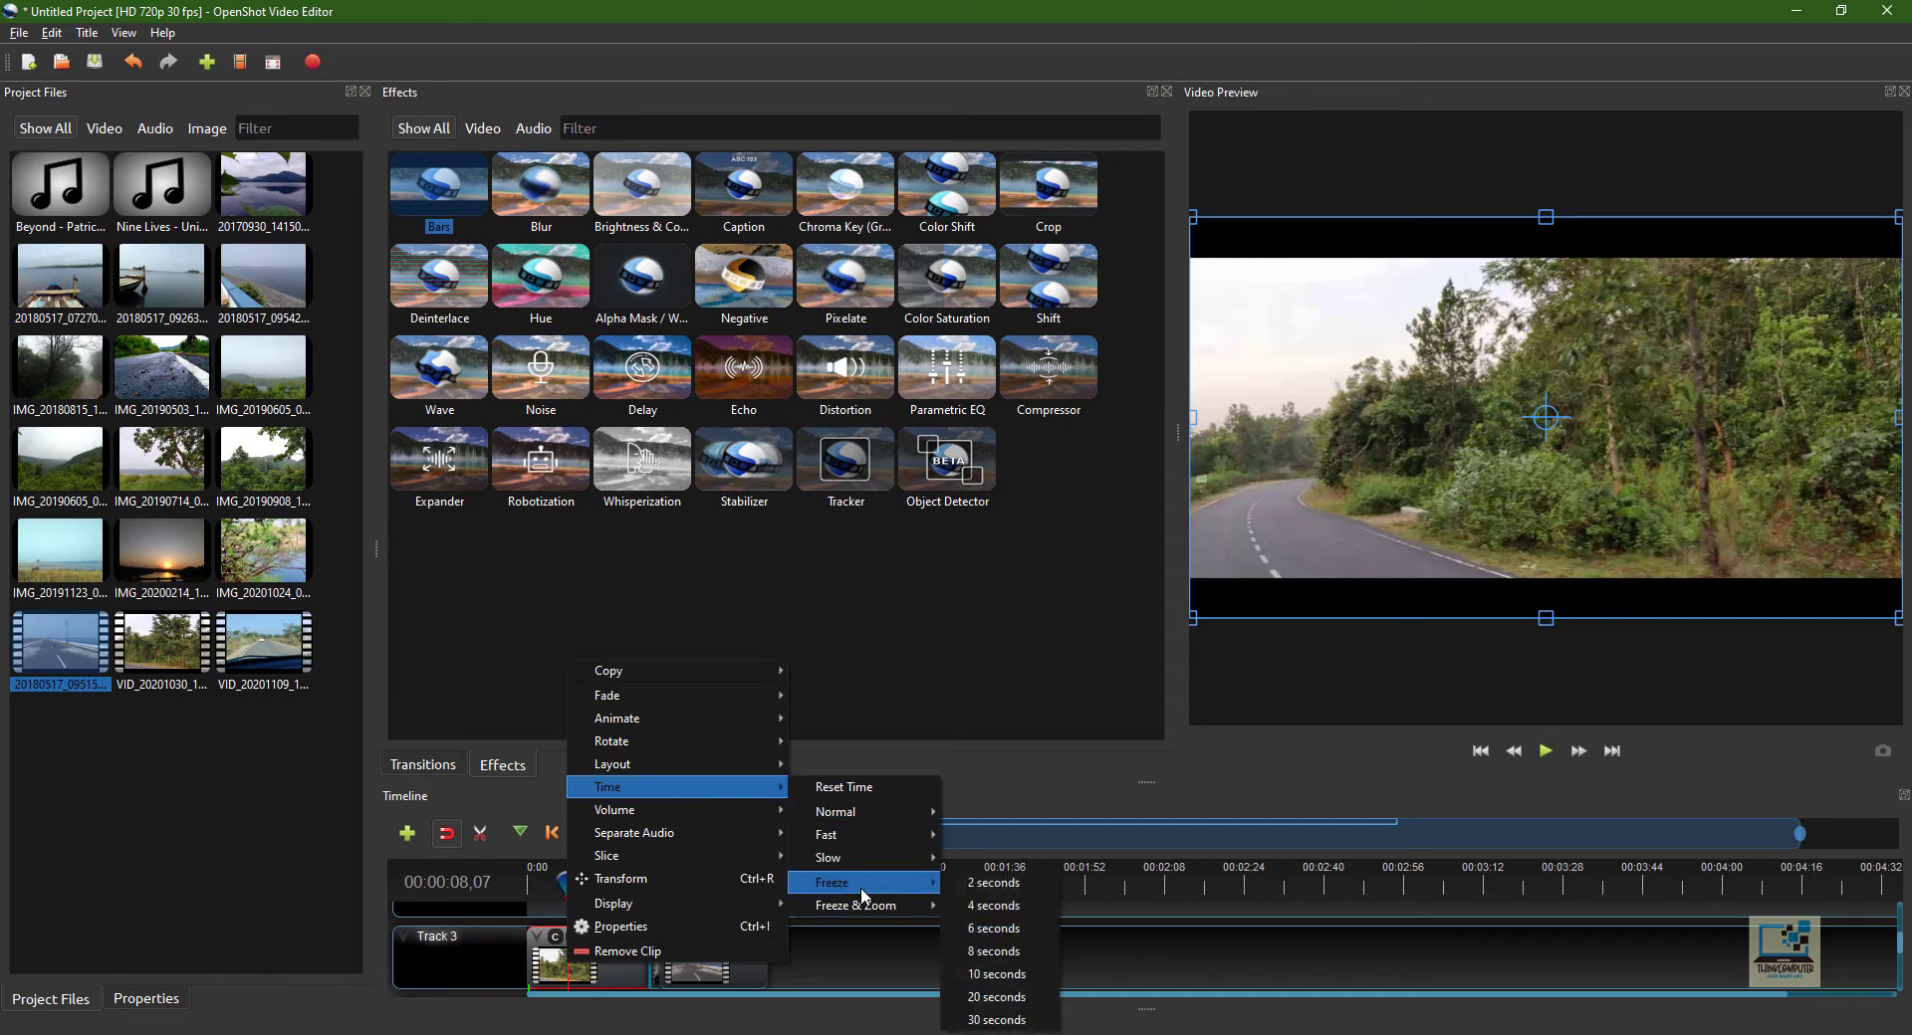
{"action": "mouse_move", "coordinate": [864, 917]}
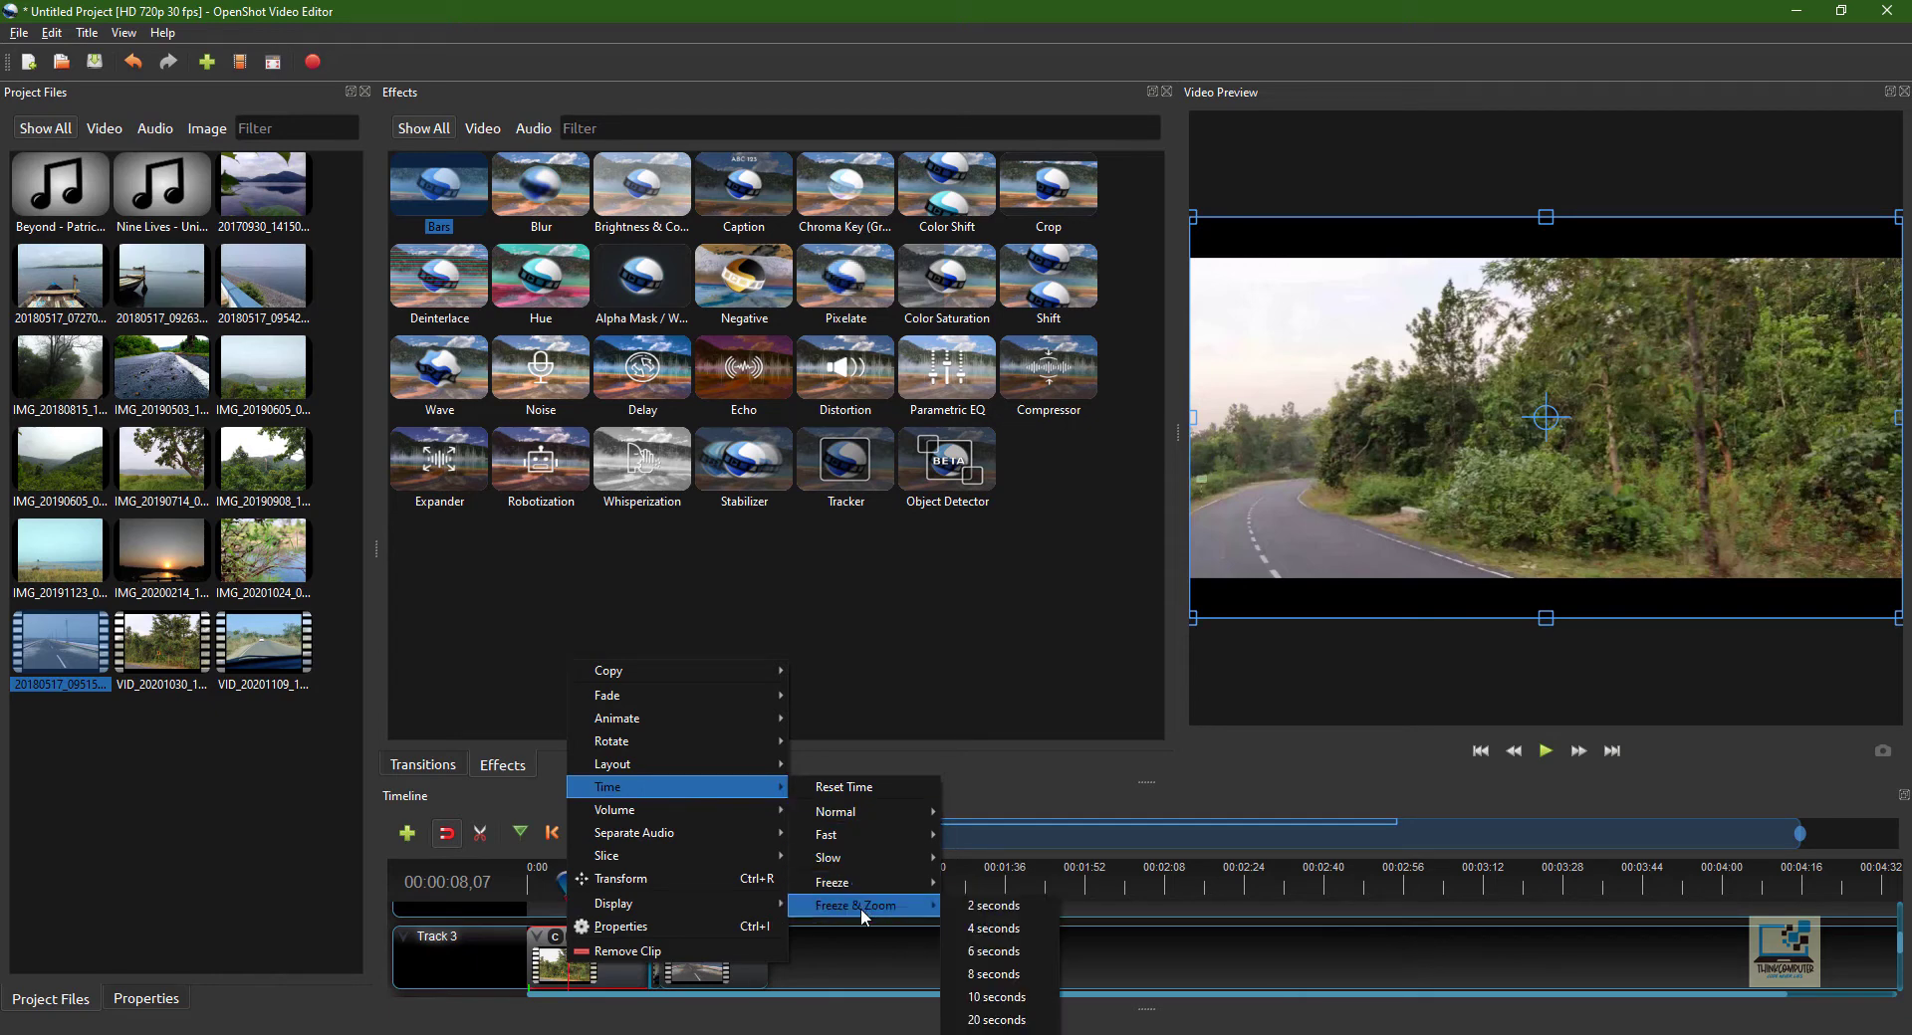
{"action": "left_click", "coordinate": [972, 928]}
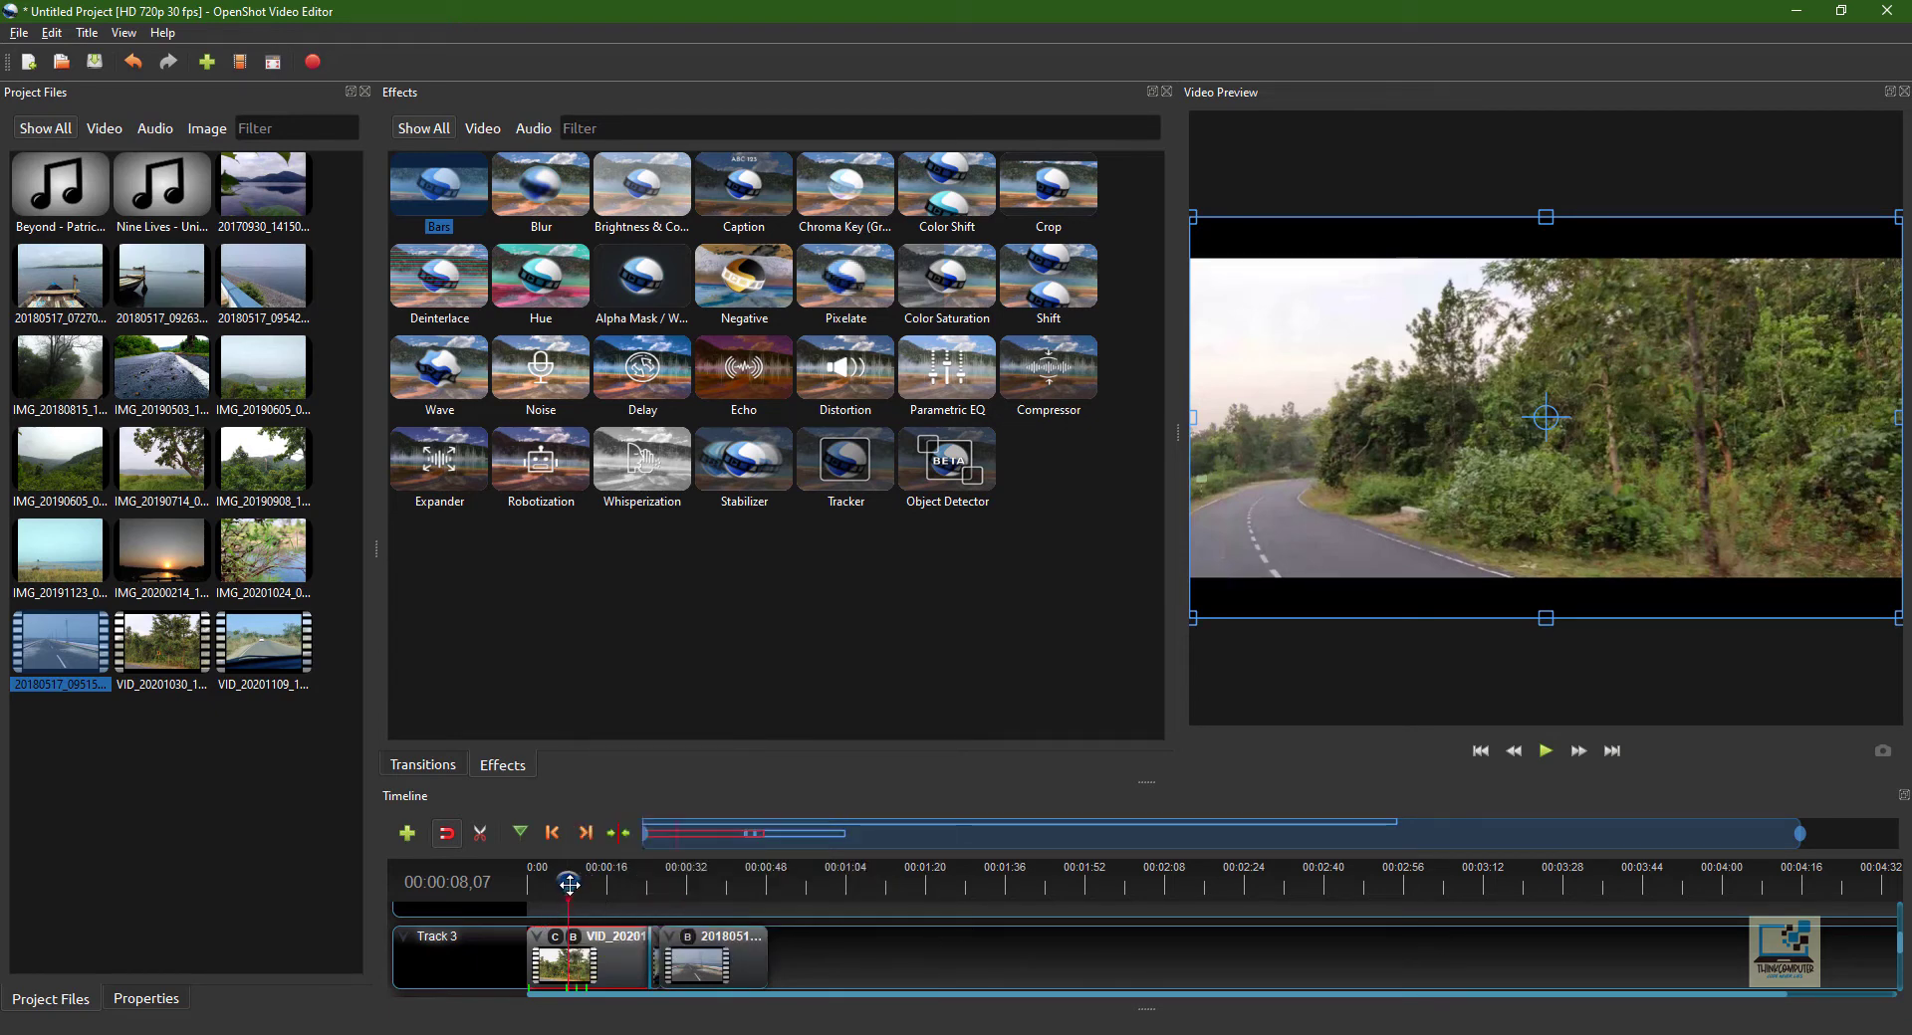
{"action": "left_click", "coordinate": [532, 894]}
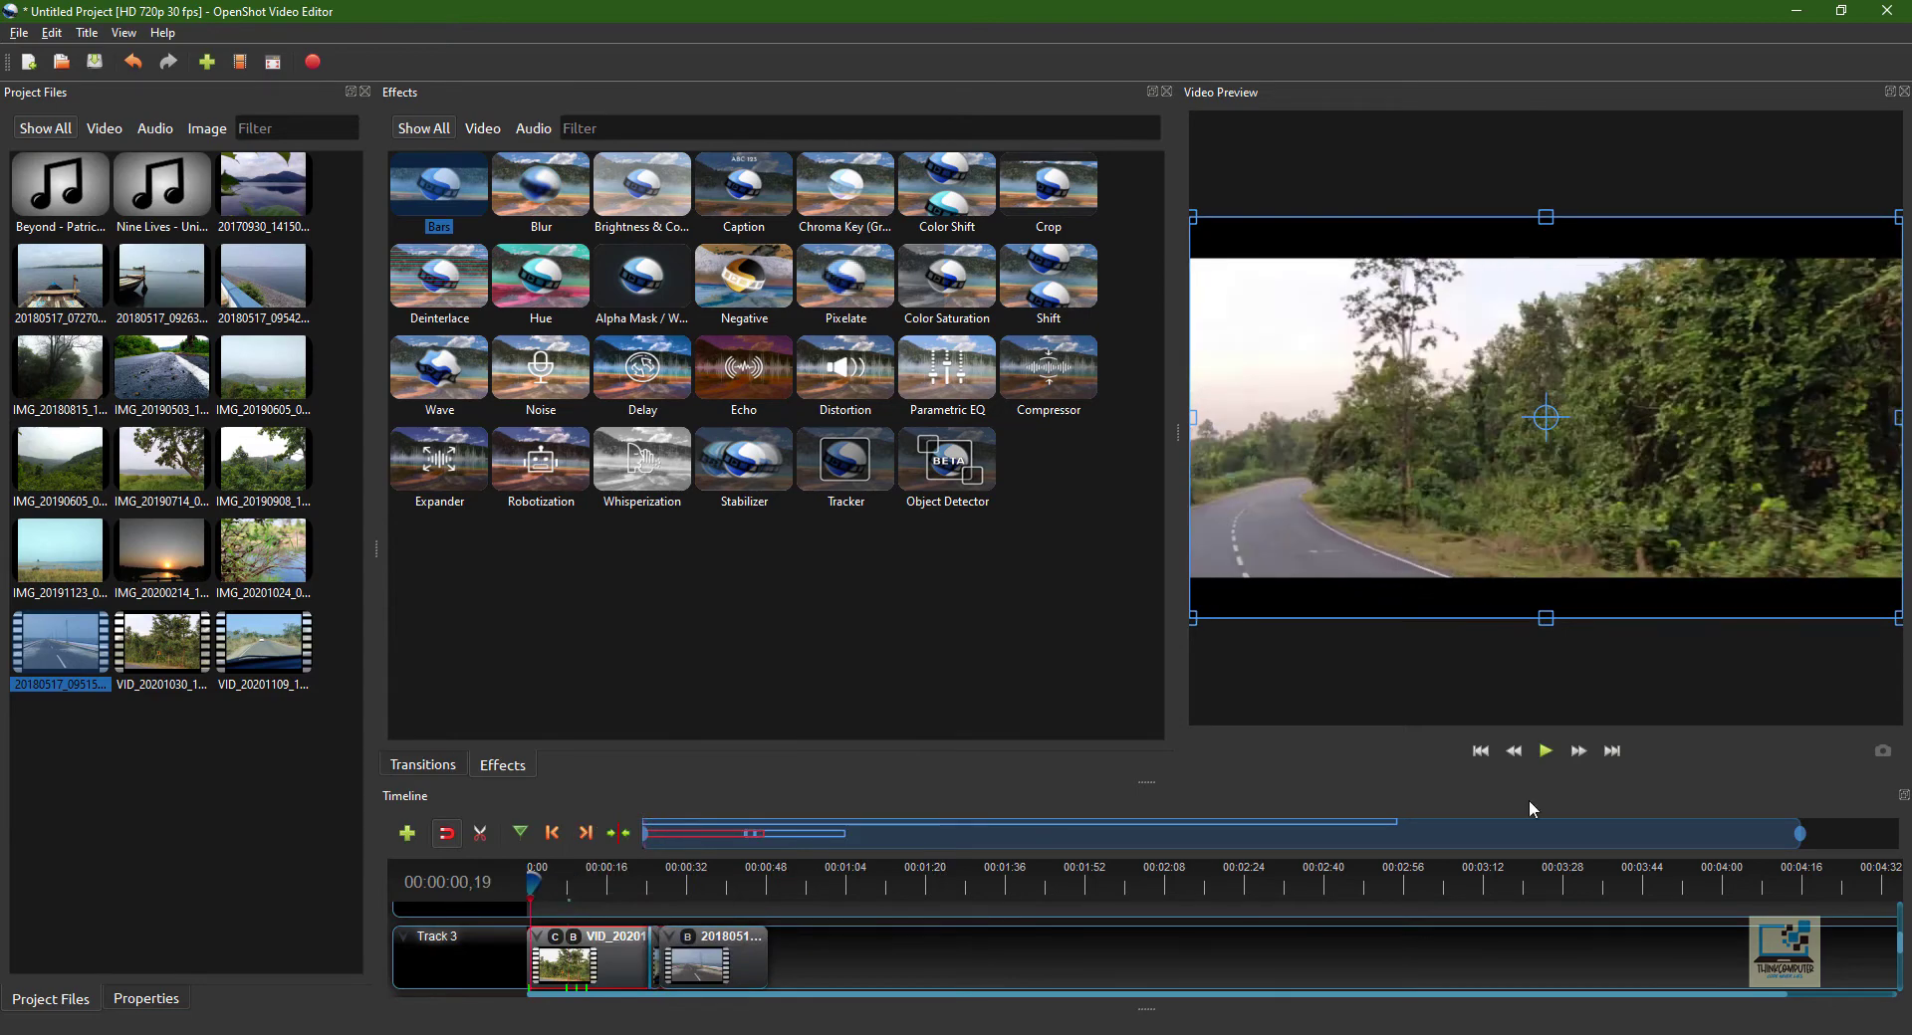
{"action": "left_click", "coordinate": [1545, 755]}
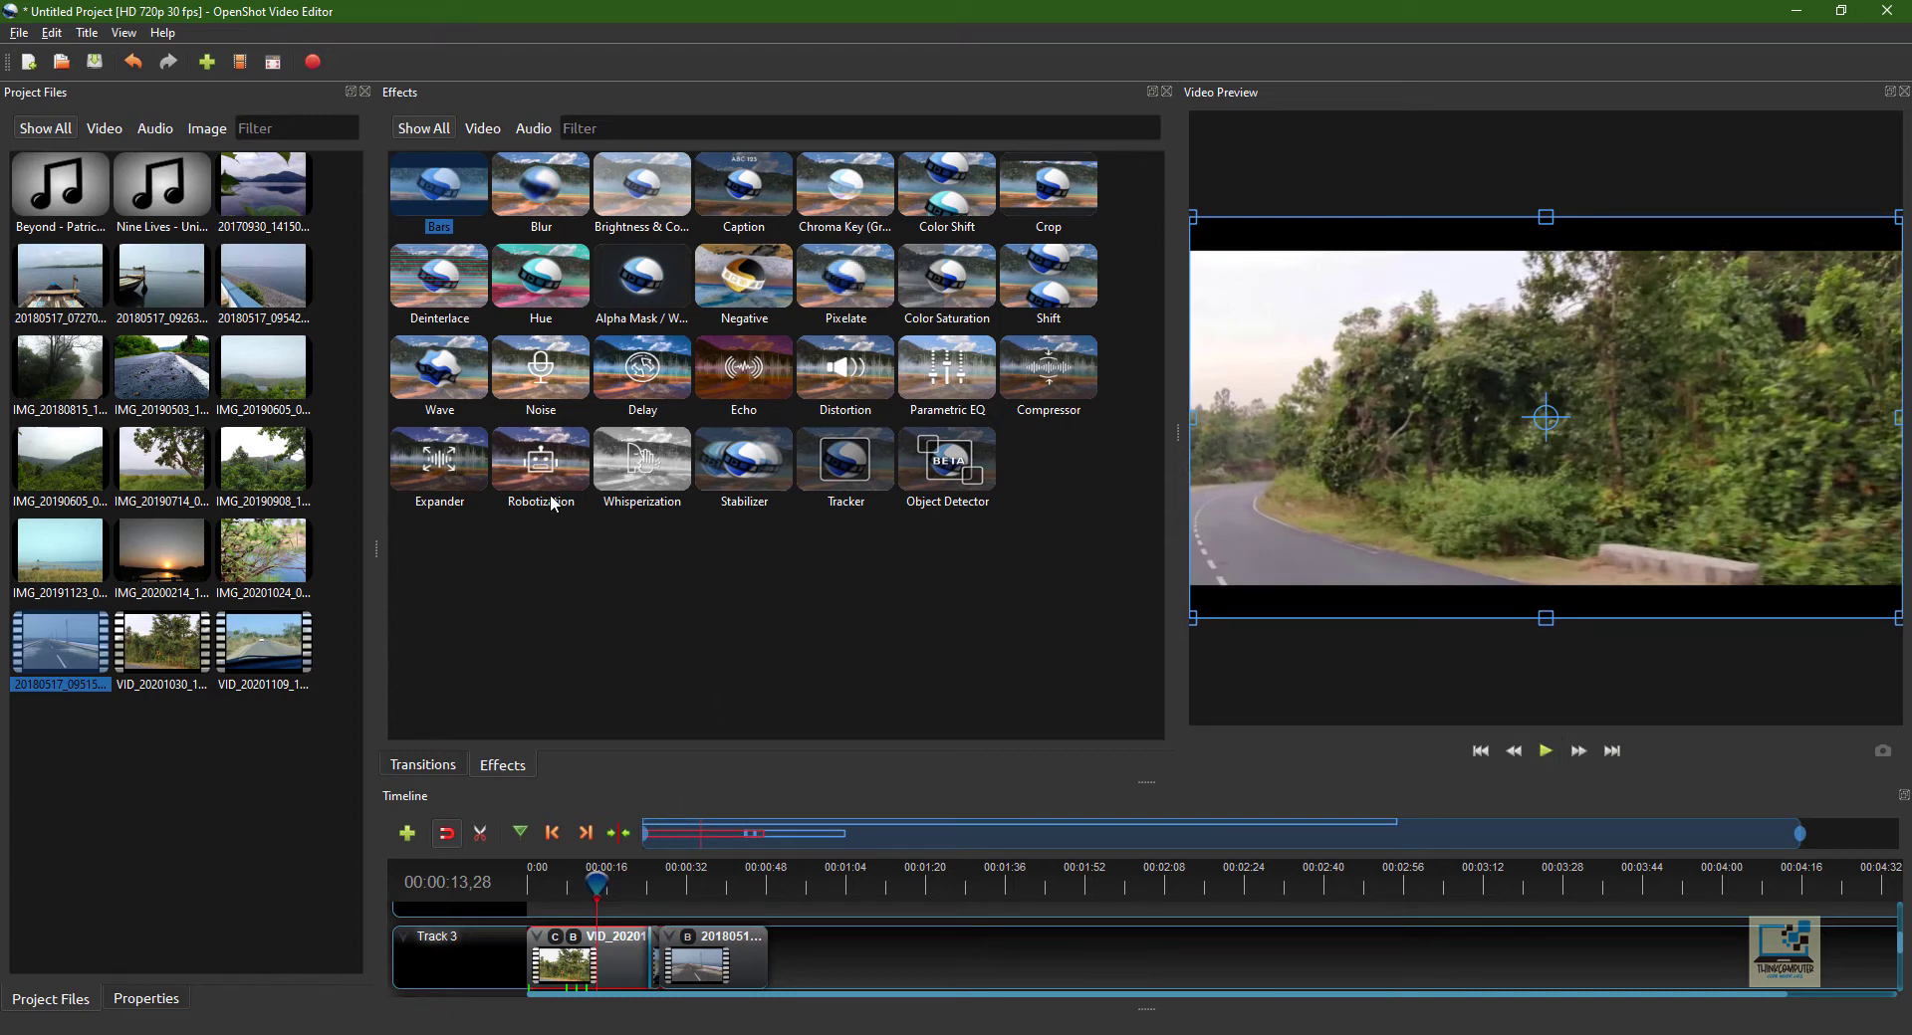
- Browse the video and audio effects, apply Echo to the Beyond music clip on Track 5, and play the result
{"action": "left_click", "coordinate": [485, 128]}
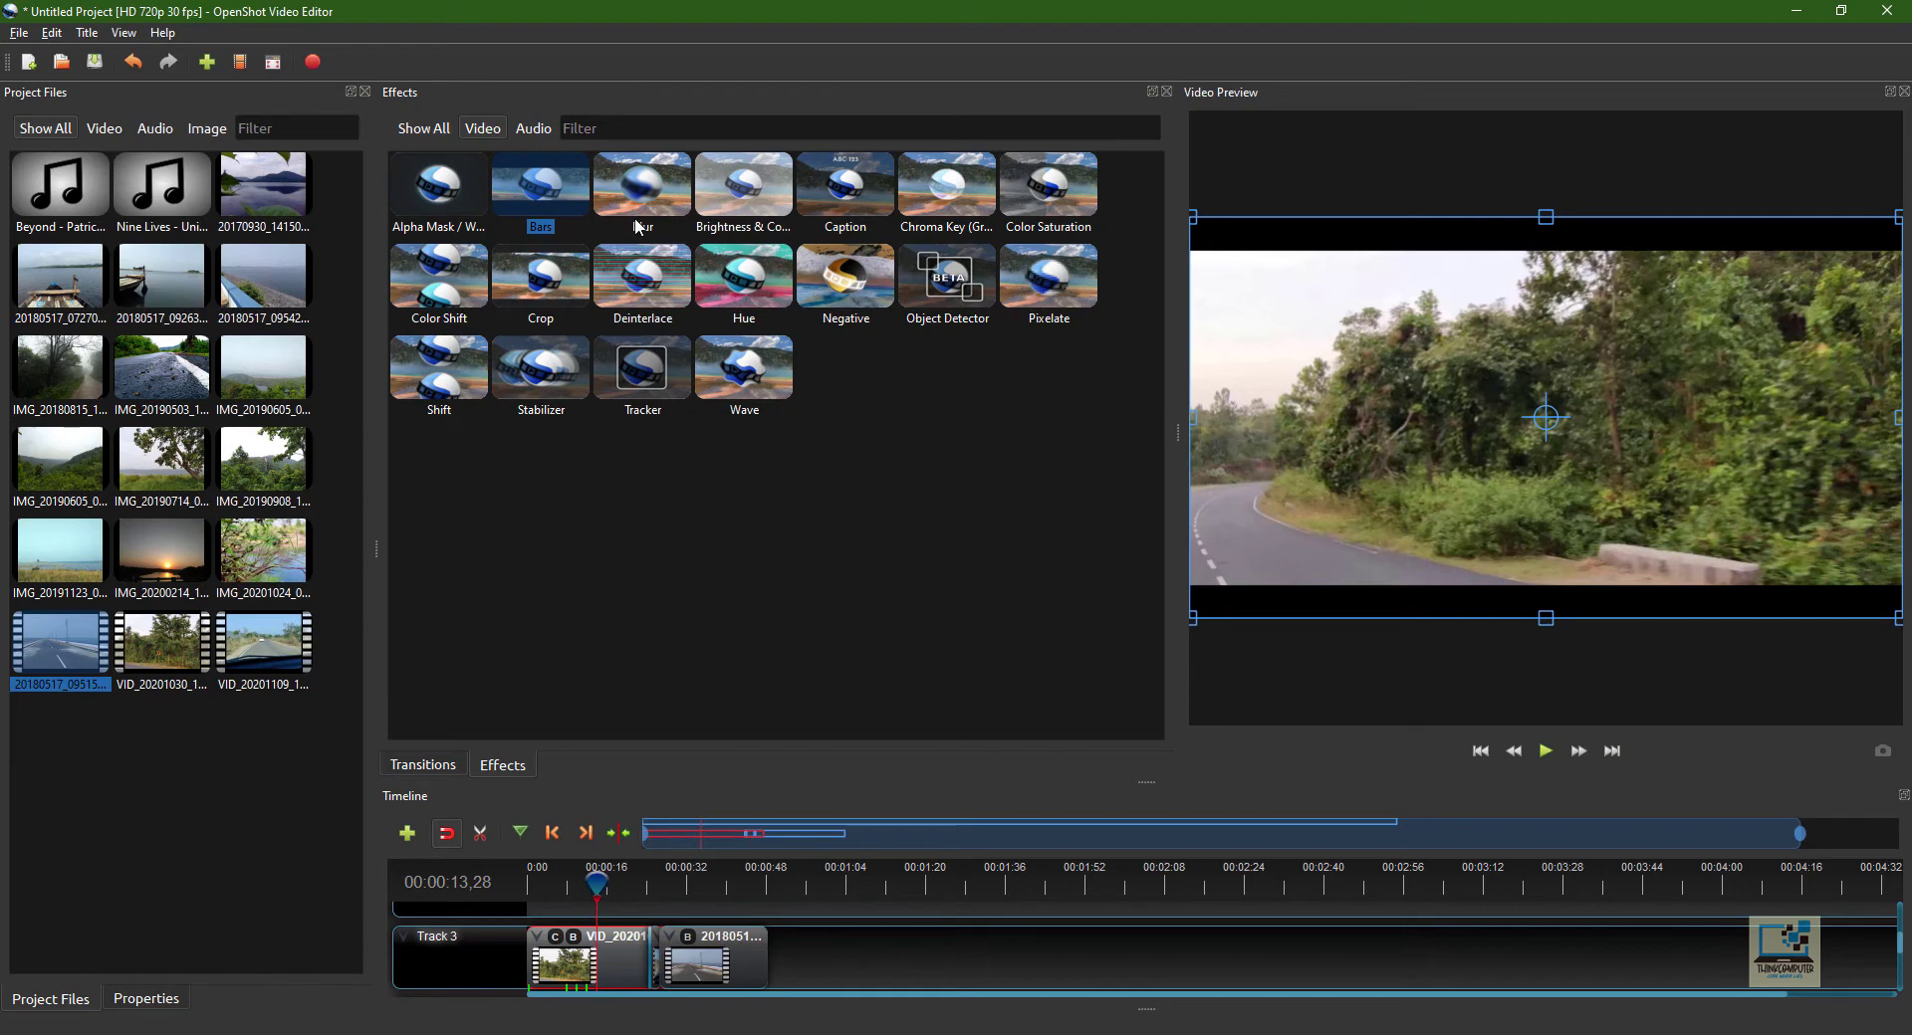
{"action": "left_click", "coordinate": [761, 209]}
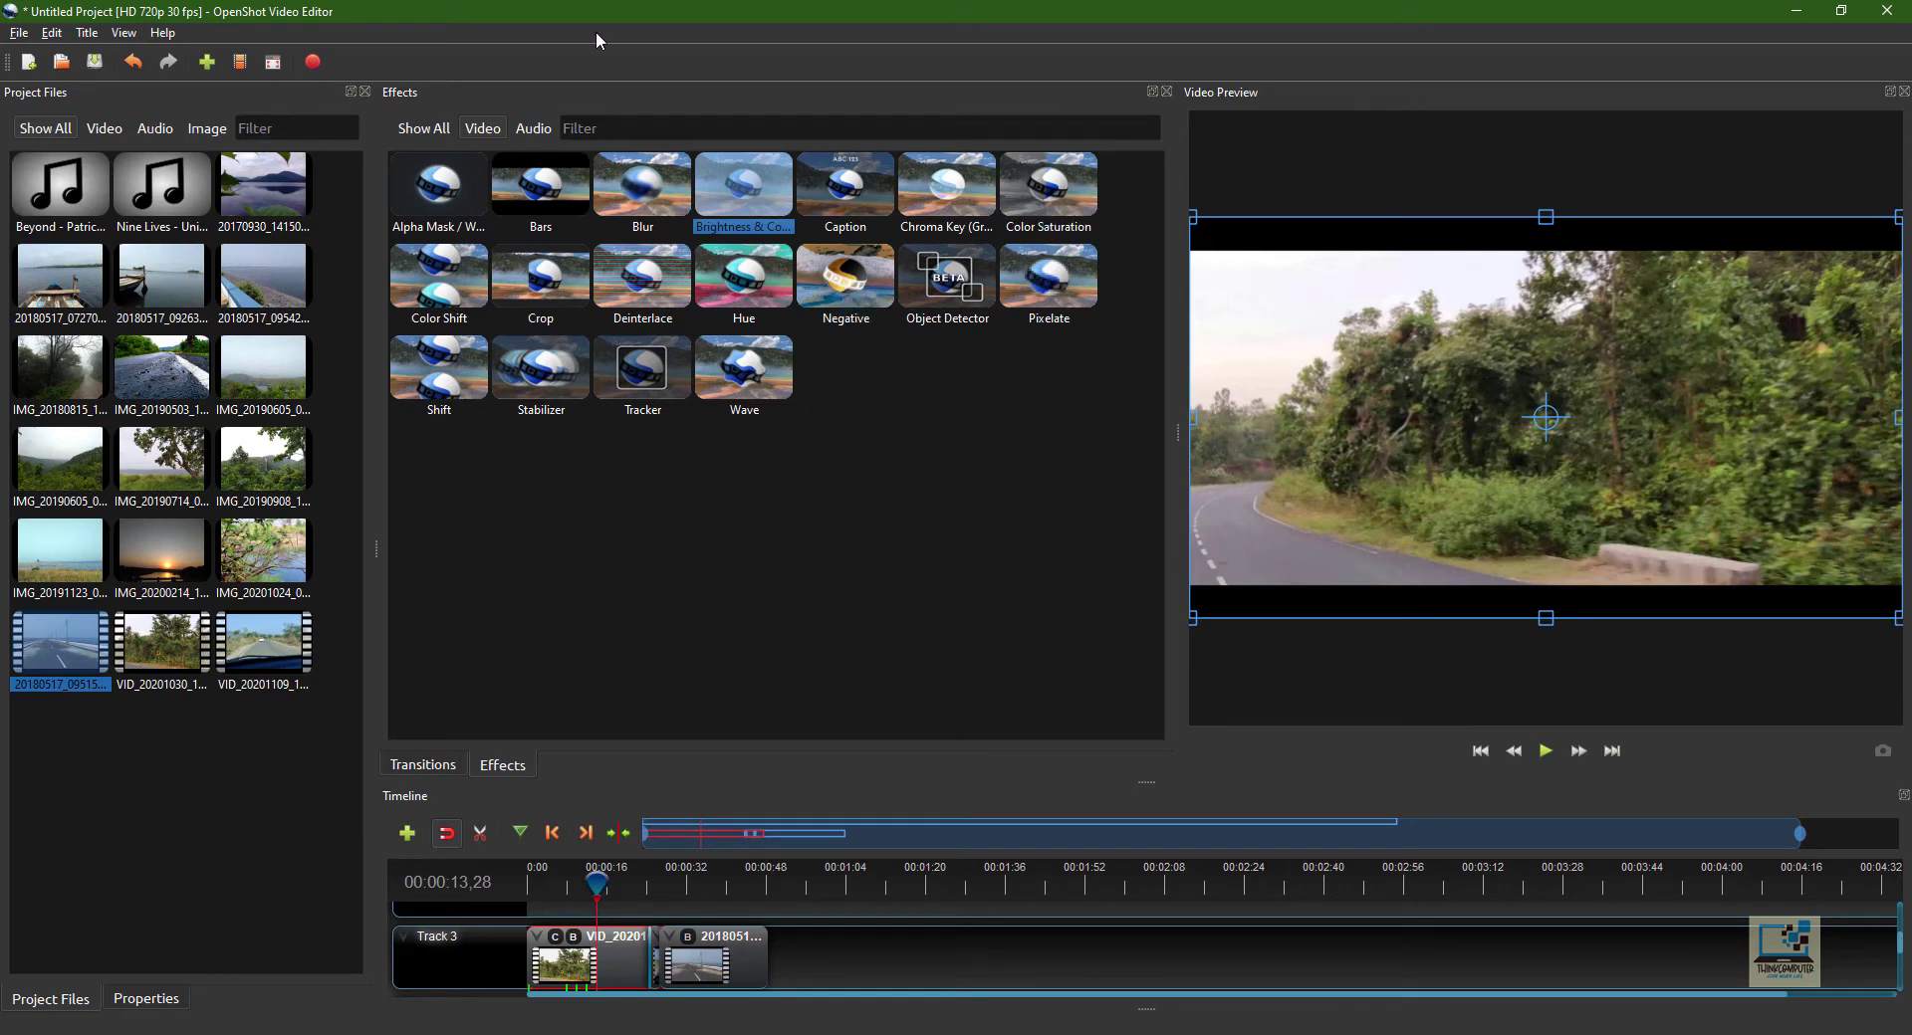
{"action": "left_click", "coordinate": [530, 129]}
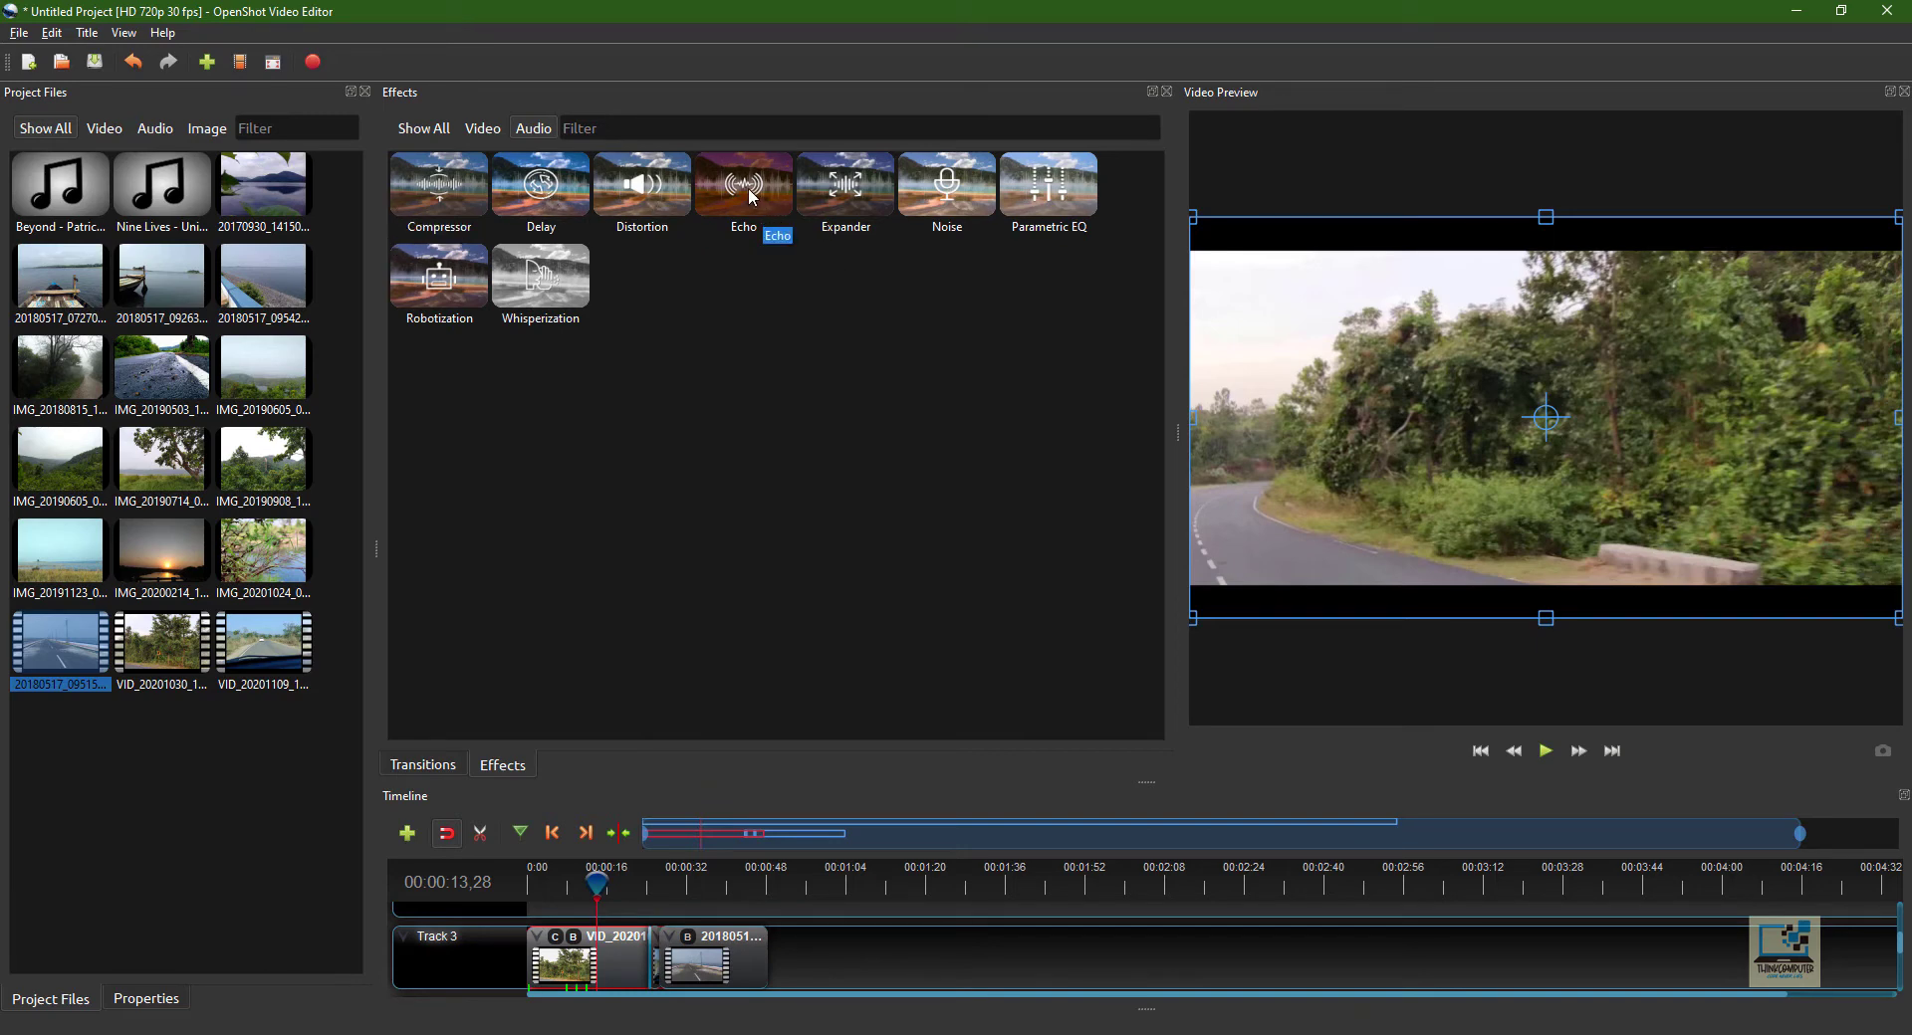
{"action": "left_click_drag", "start_coordinate": [753, 197], "coordinate": [599, 941]}
{"action": "left_click", "coordinate": [1546, 751]}
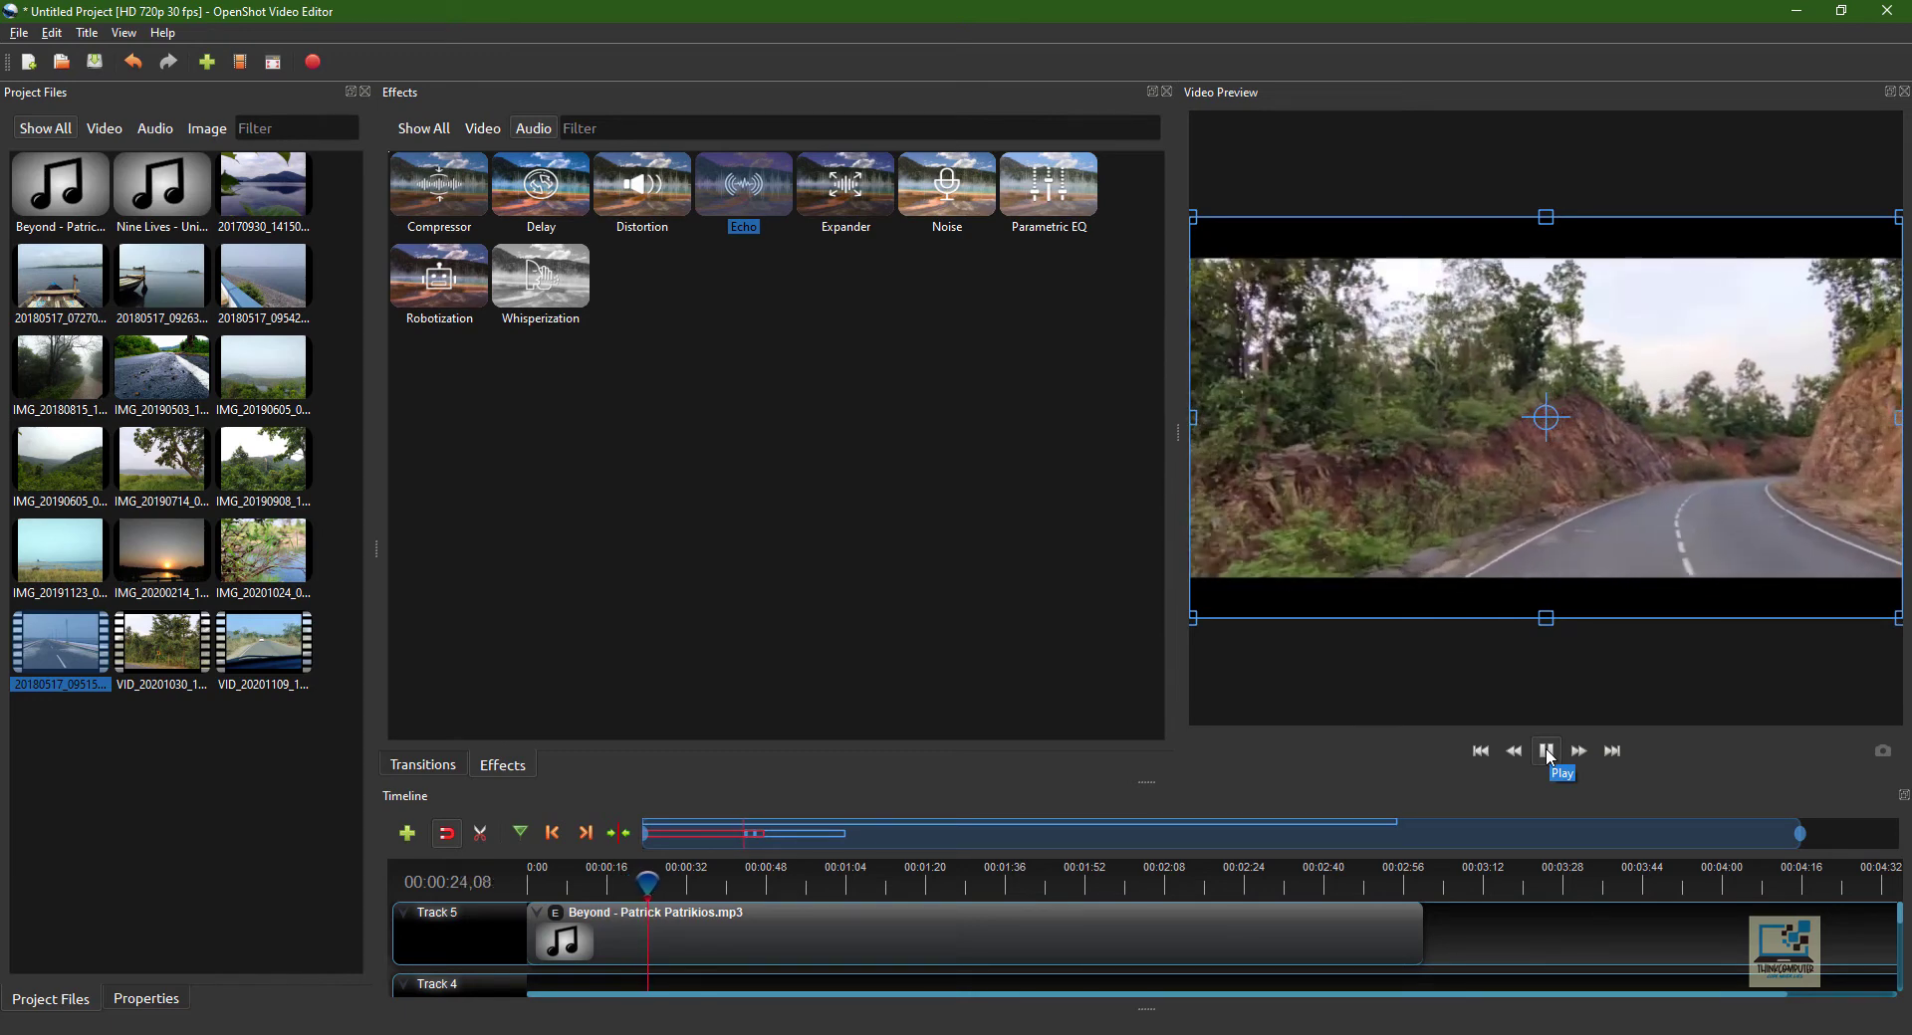
{"action": "left_click", "coordinate": [1547, 754]}
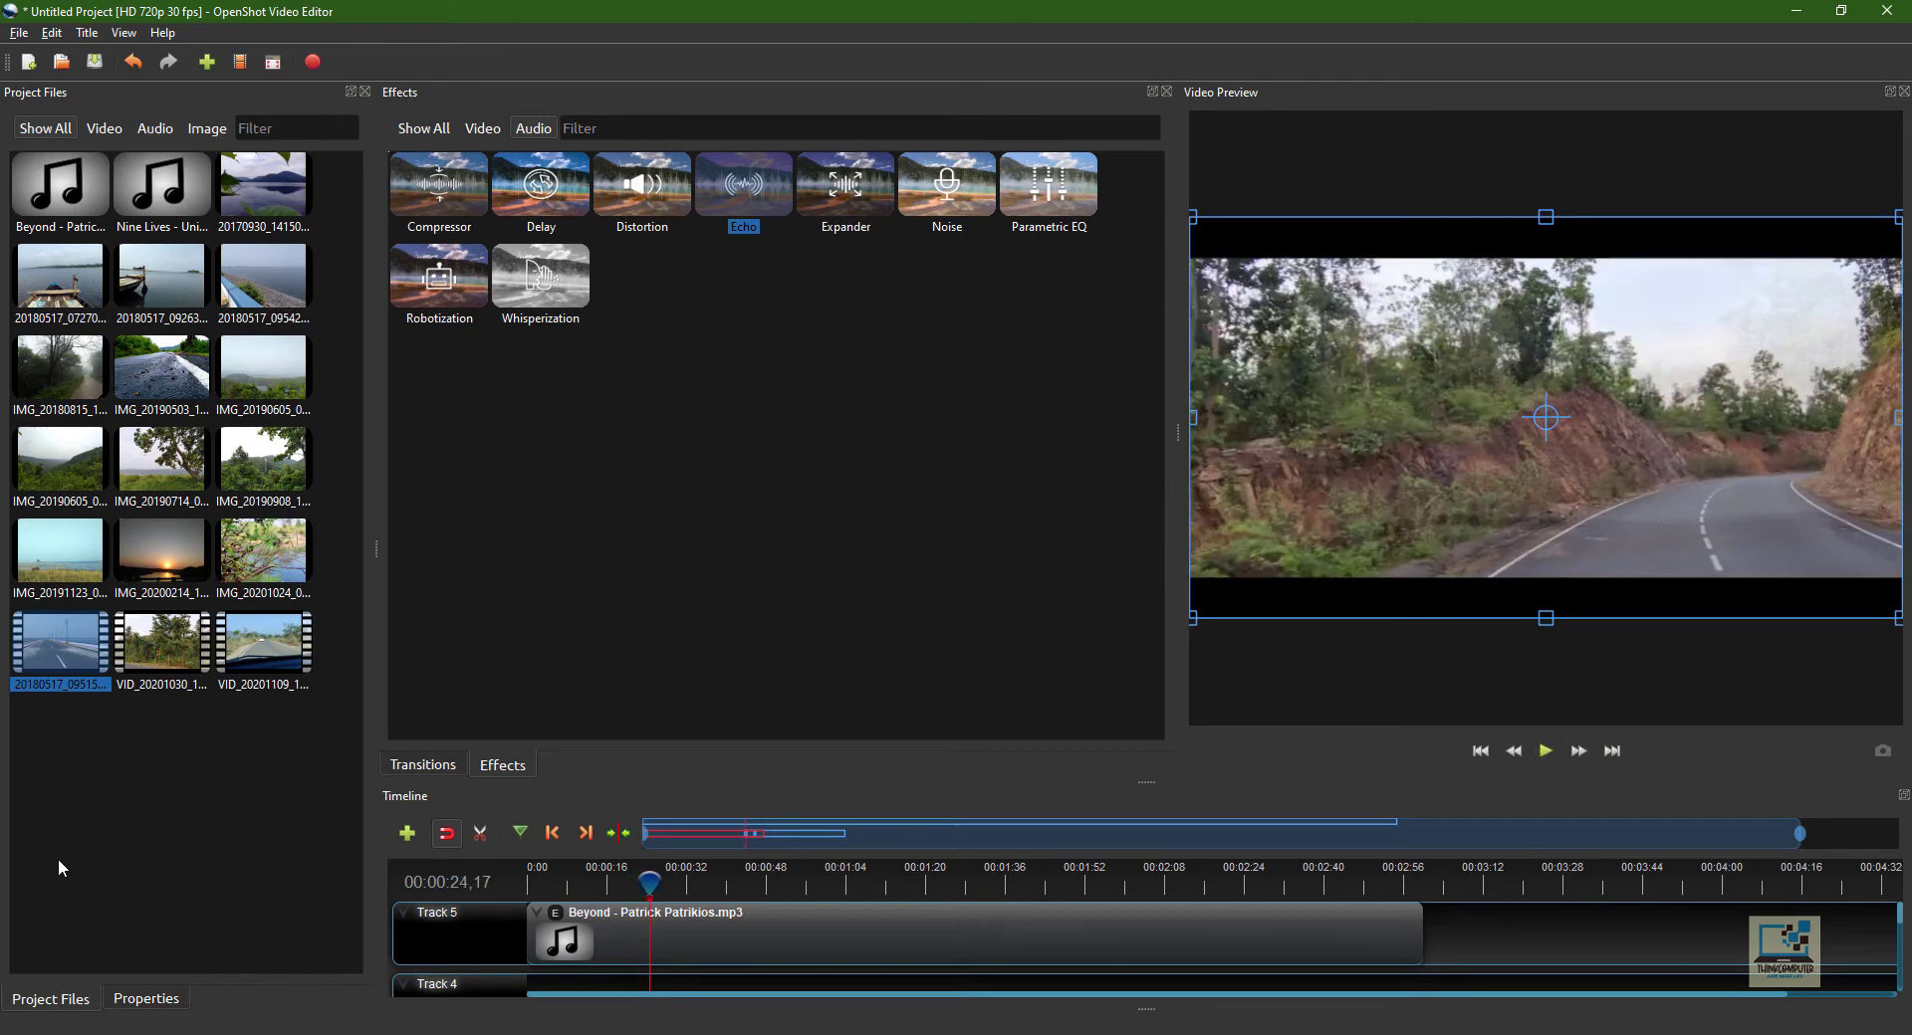
- Remove the Echo effect from the Beyond music clip on Track 5
{"action": "right_click", "coordinate": [563, 926]}
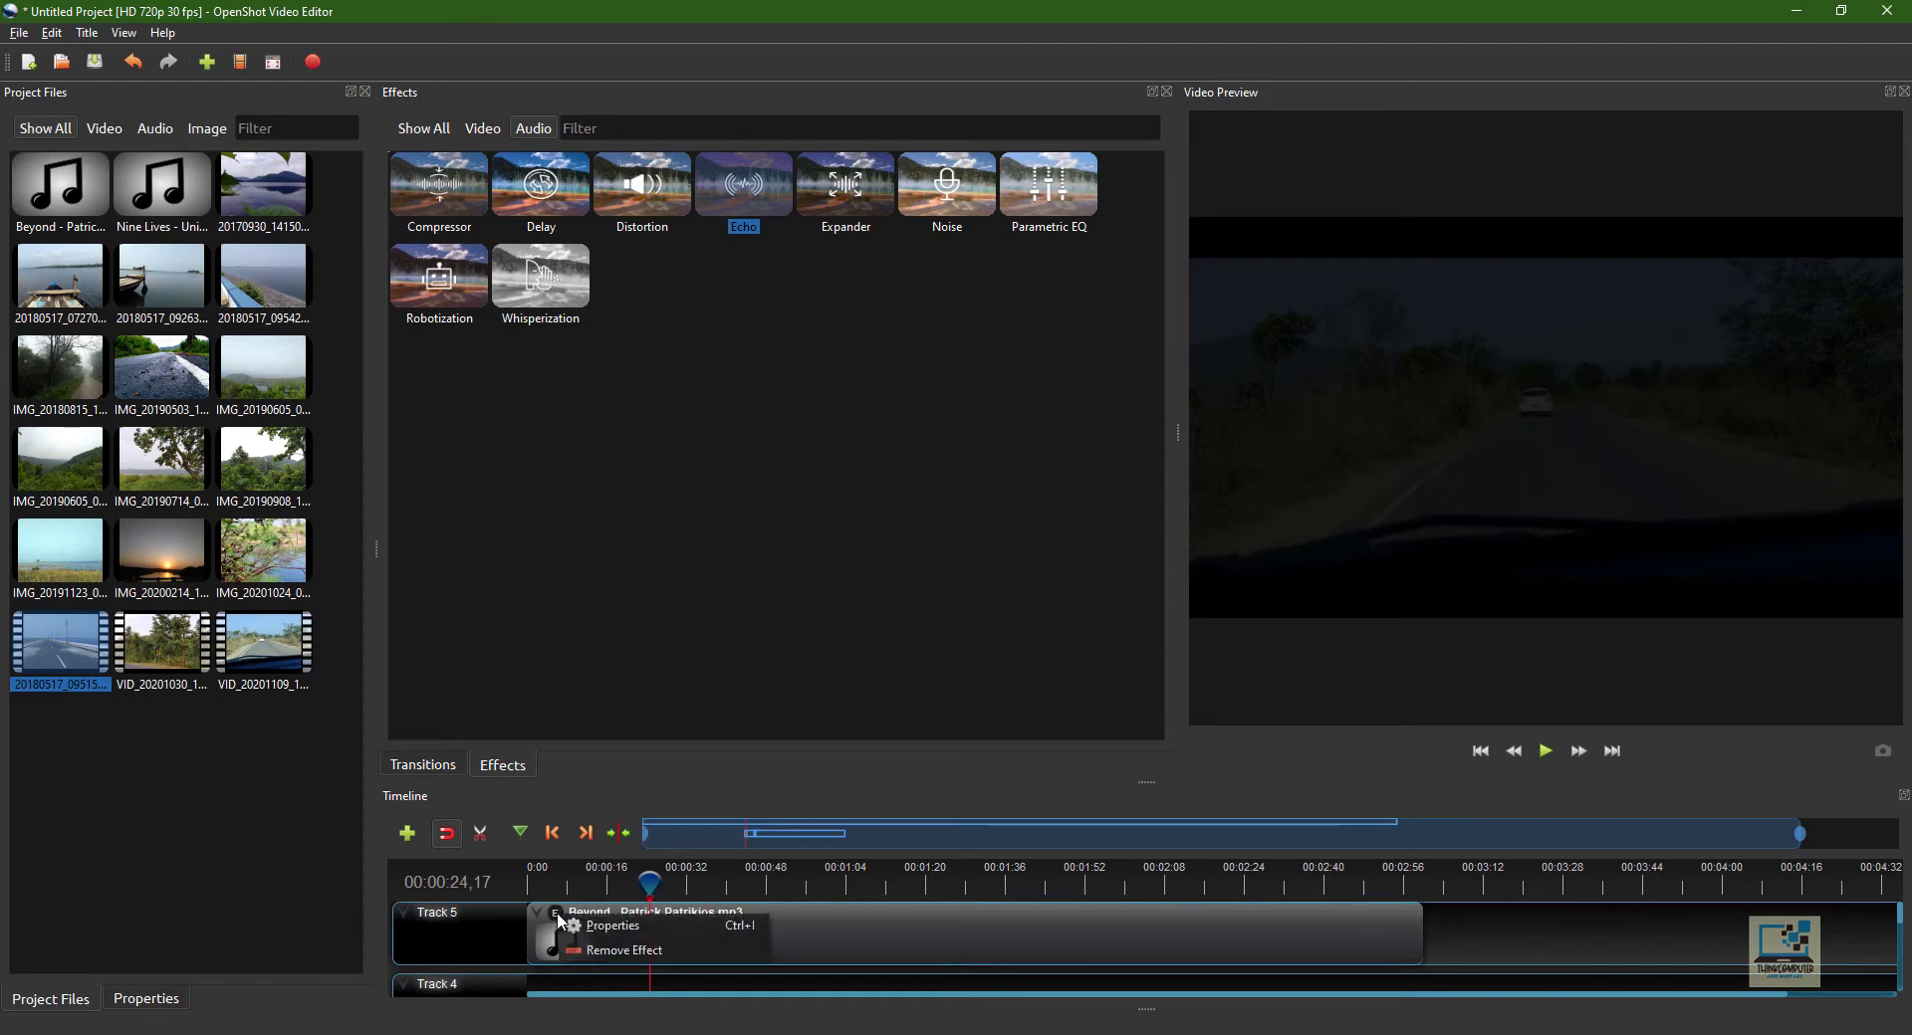
{"action": "left_click", "coordinate": [602, 945]}
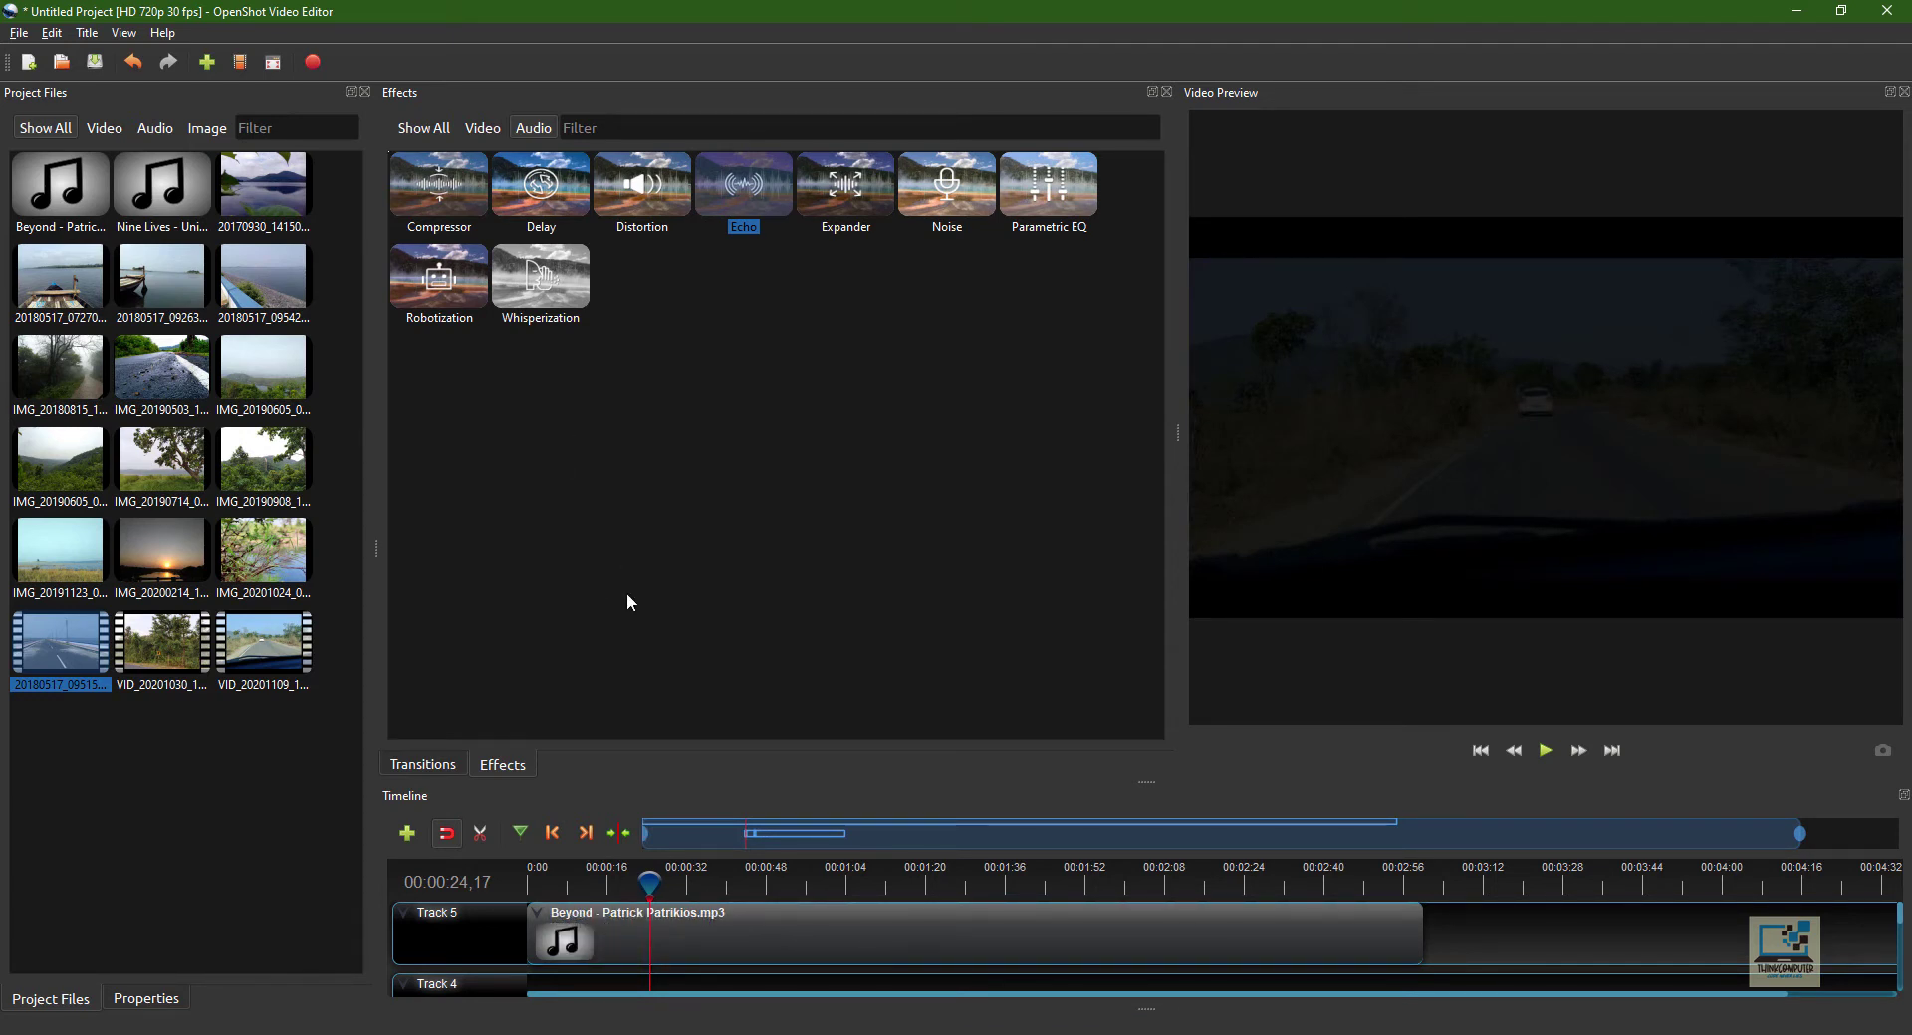
{"action": "scroll", "coordinate": [876, 925], "scroll_direction": "down", "scroll_amount": 3}
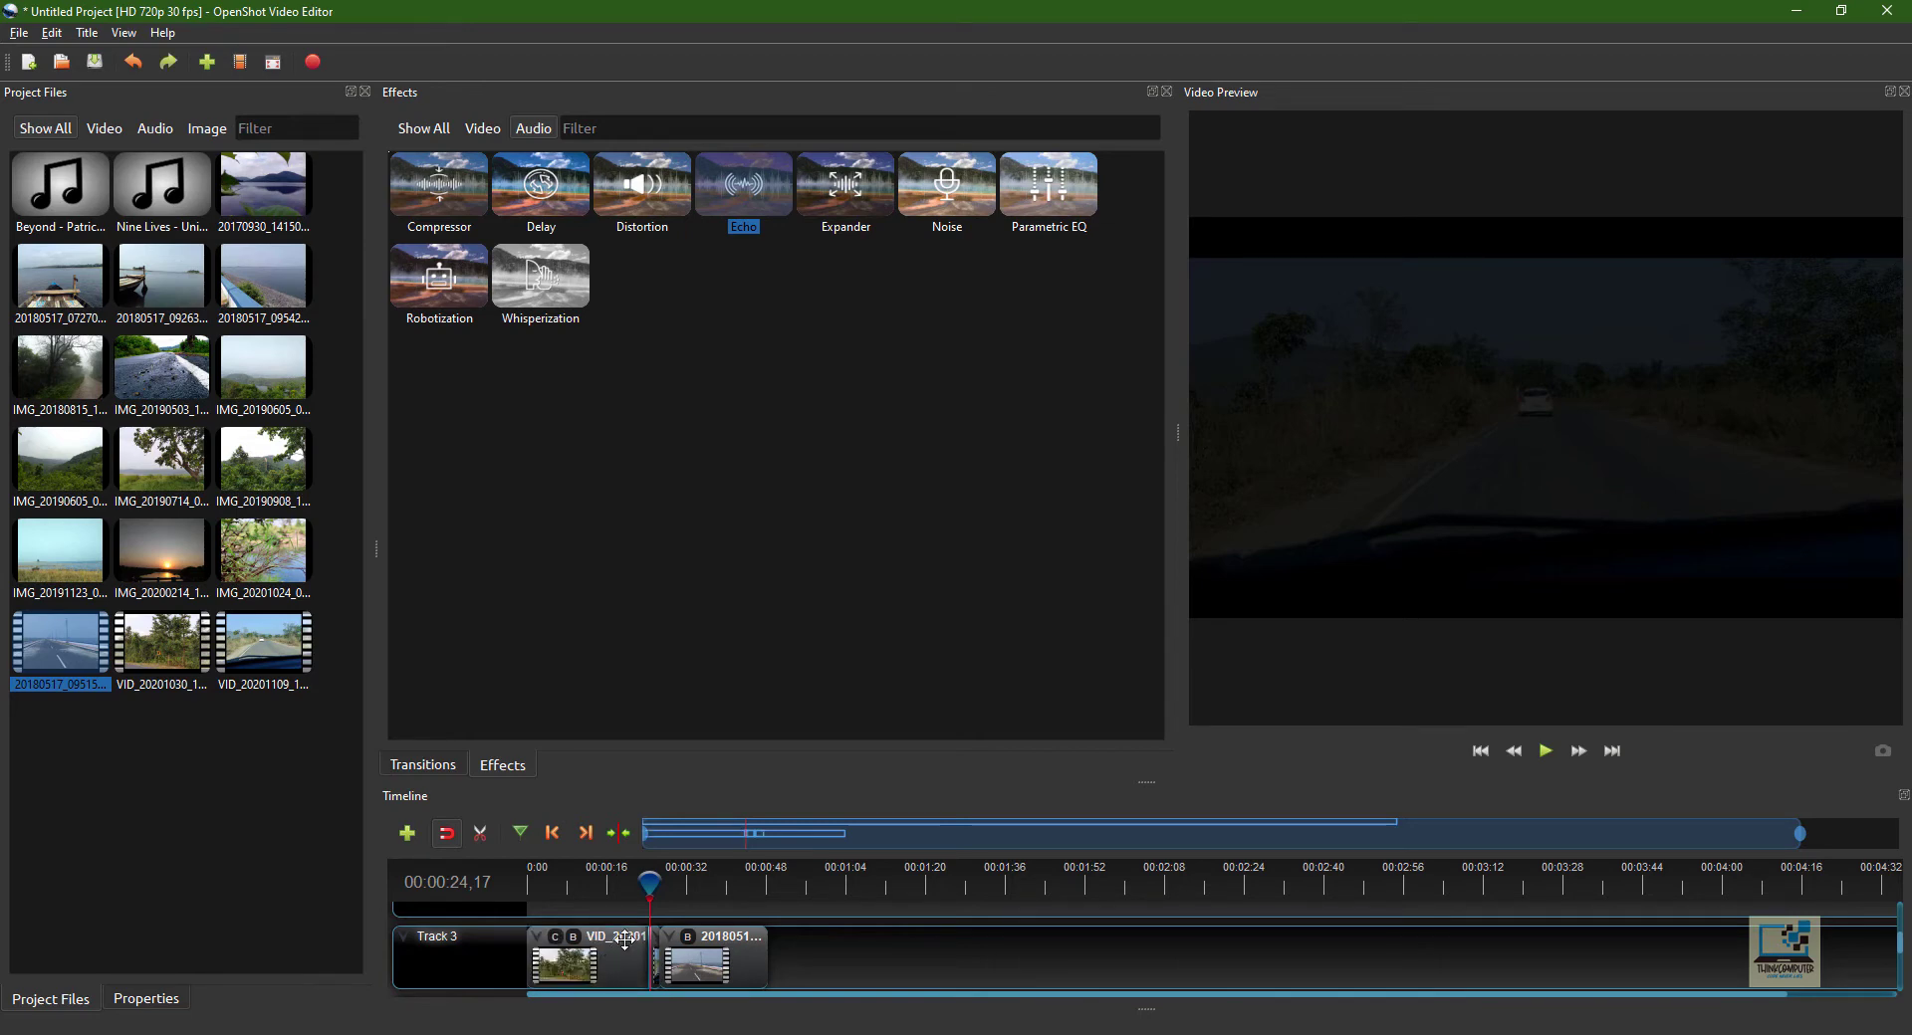
{"action": "scroll", "coordinate": [567, 941], "scroll_direction": "up", "scroll_amount": 3}
{"action": "right_click", "coordinate": [563, 926]}
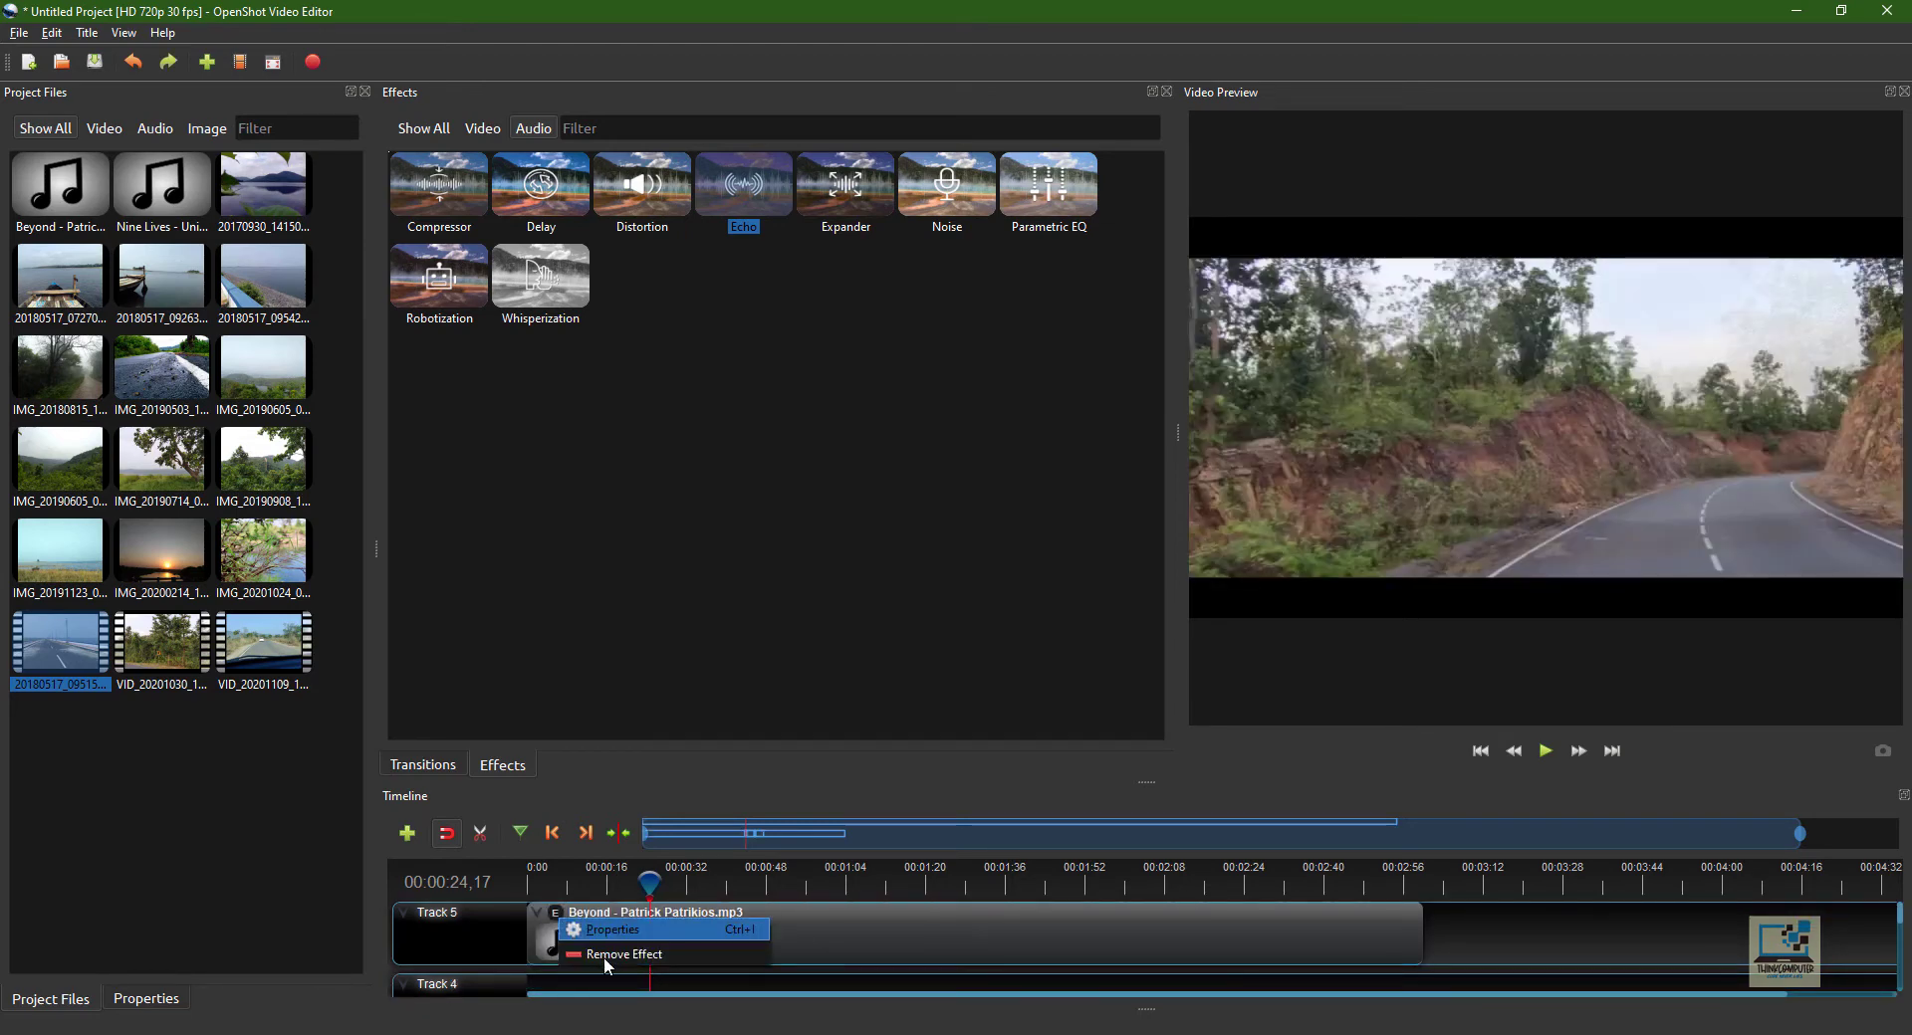
{"action": "left_click", "coordinate": [602, 951]}
- Append the 20170930 and 20180517_09263 photos at the end of Track 3, each slightly overlapping the preceding clip to form a transition
{"action": "scroll", "coordinate": [648, 946], "scroll_direction": "down", "scroll_amount": 3}
{"action": "left_click_drag", "start_coordinate": [648, 886], "coordinate": [745, 884]}
{"action": "left_click_drag", "start_coordinate": [231, 219], "coordinate": [758, 974]}
{"action": "left_click", "coordinate": [65, 286]}
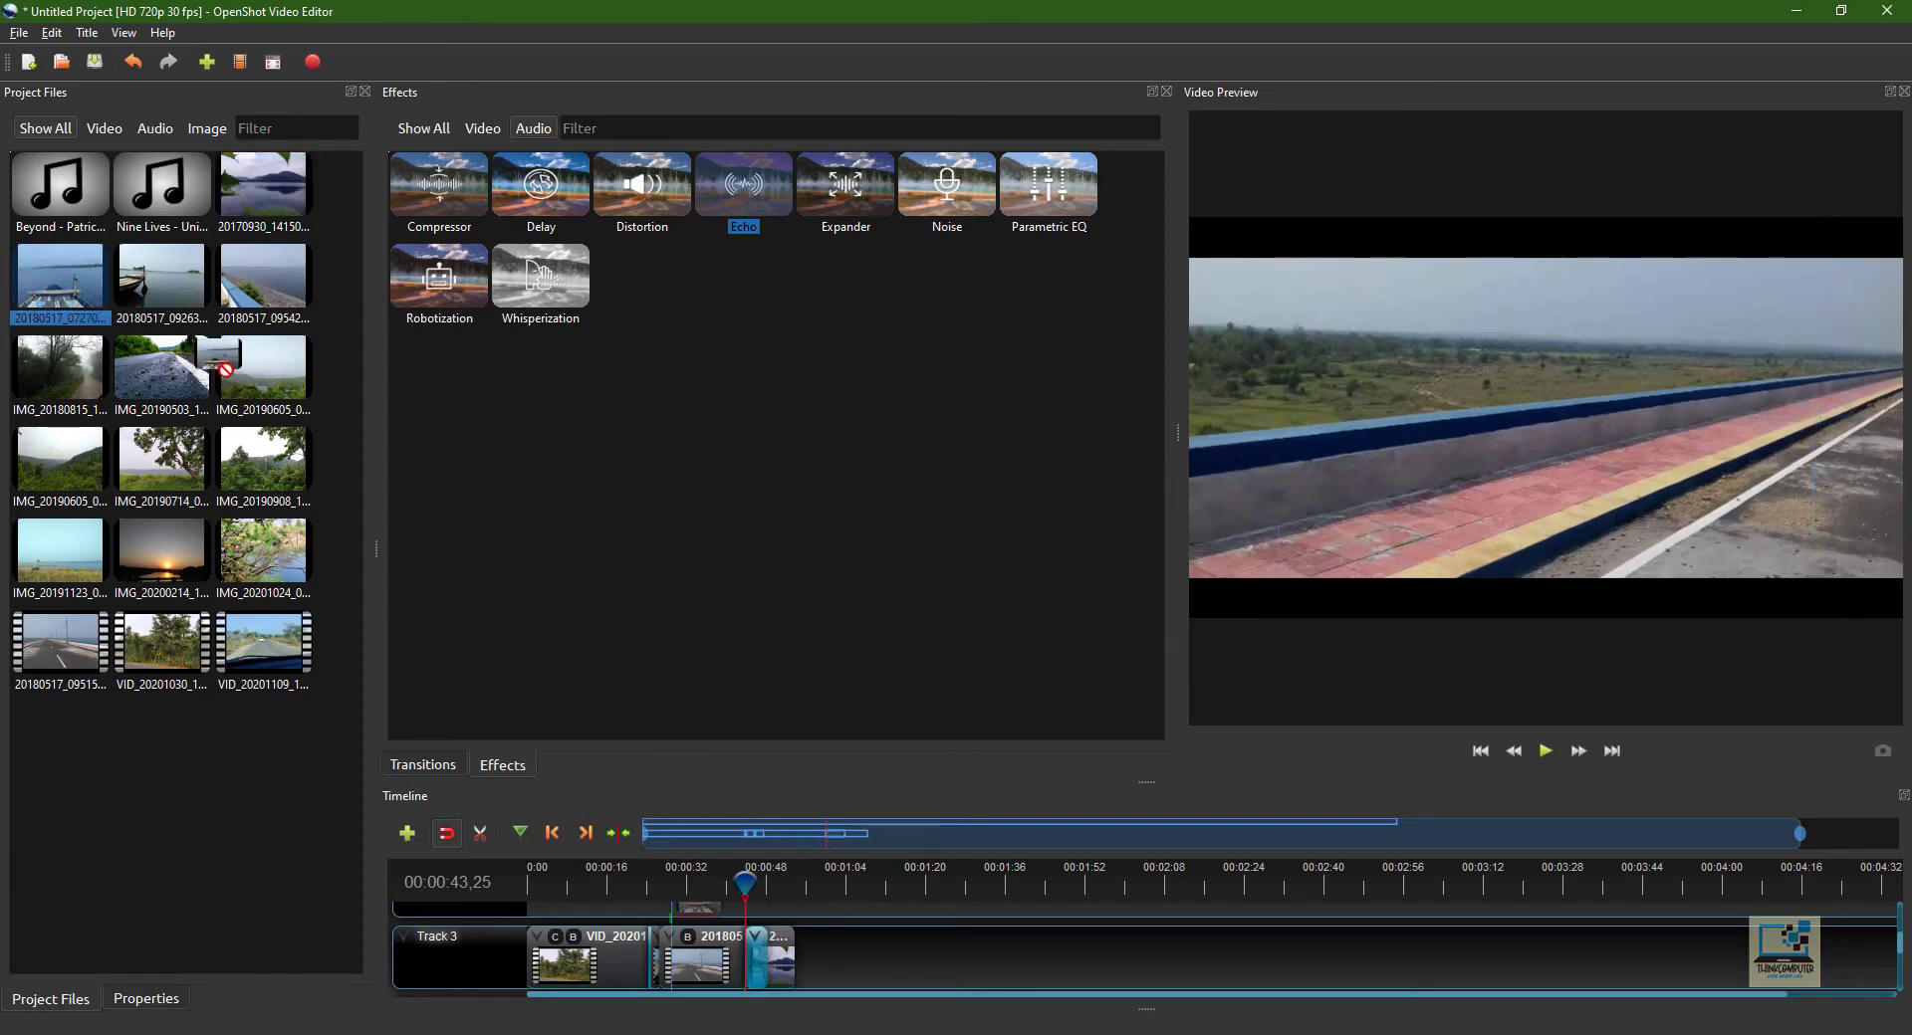
{"action": "key", "text": "ctrl+equal"}
{"action": "key", "text": "ctrl+equal"}
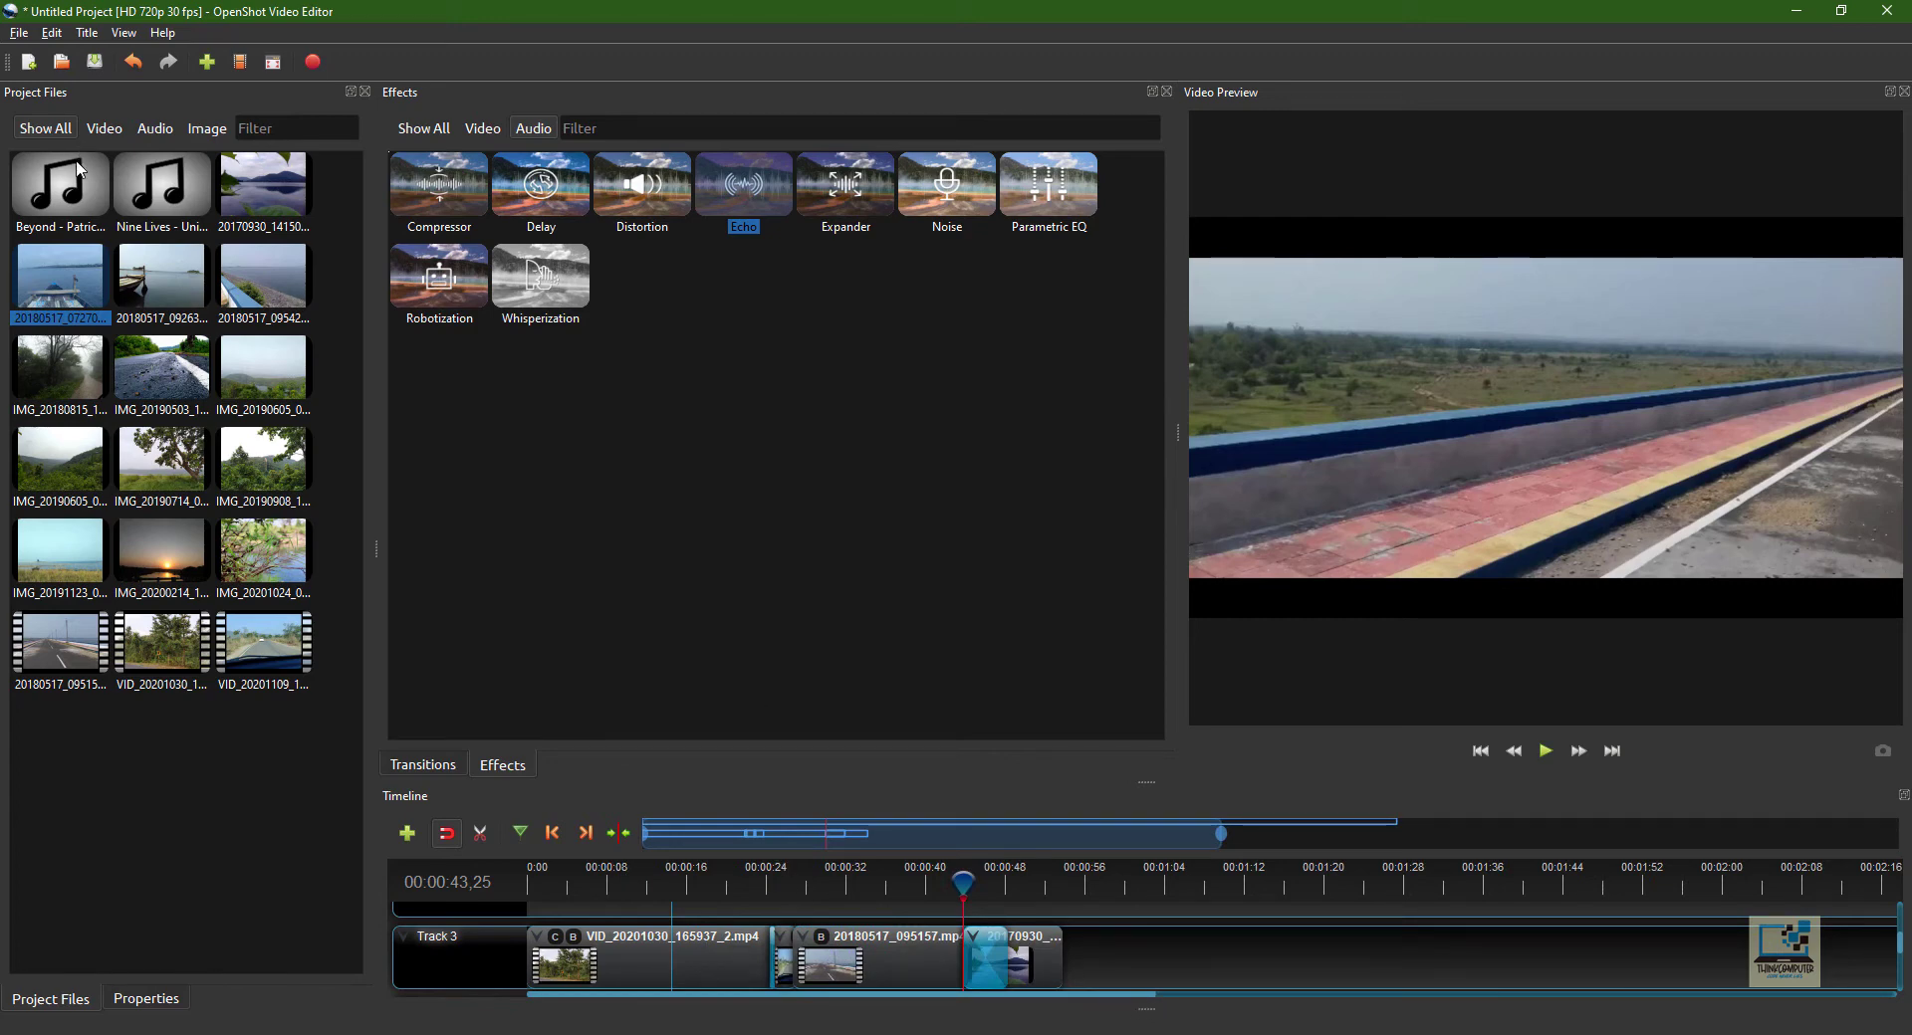
{"action": "left_click_drag", "start_coordinate": [152, 288], "coordinate": [1040, 976]}
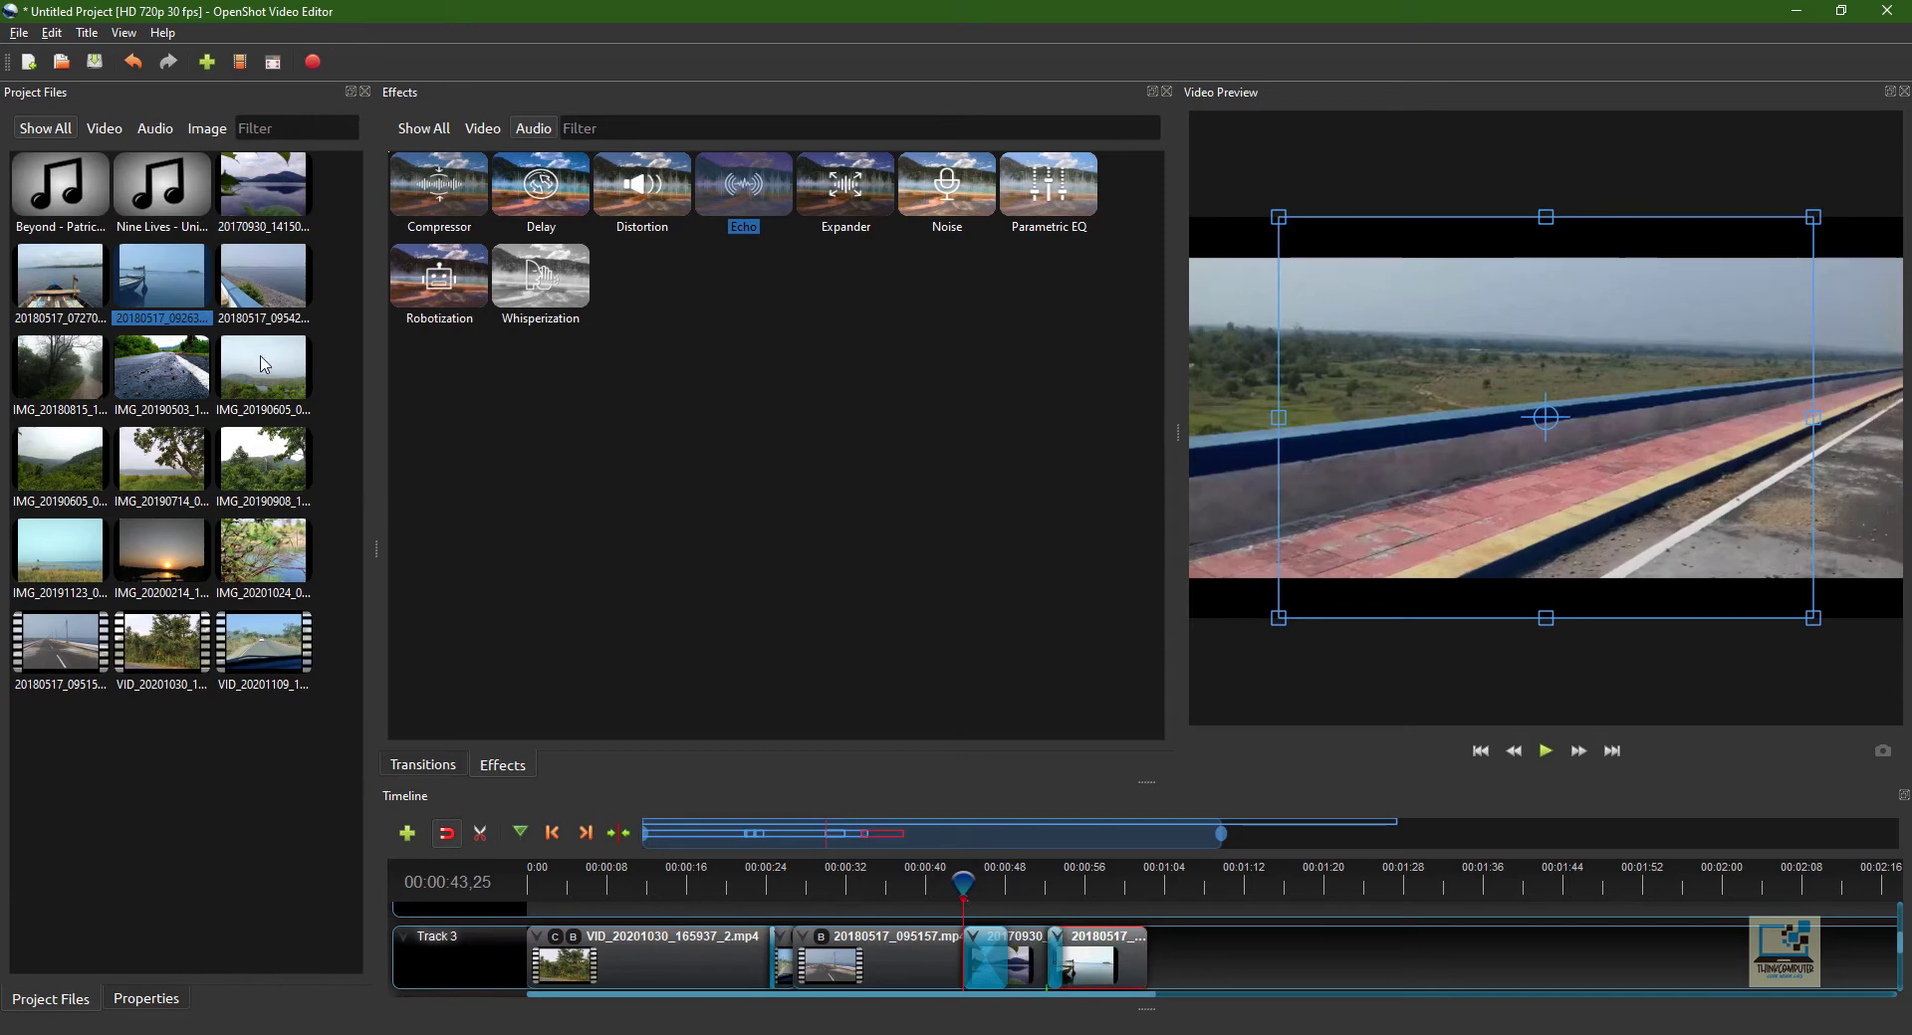
- Append the IMG_20190605, IMG_20180815, IMG_20201024, IMG_20190908 and both IMG_20190605 photos in sequence at the end of Track 3, each slightly overlapping the preceding clip
{"action": "left_click_drag", "start_coordinate": [264, 365], "coordinate": [1131, 971]}
{"action": "left_click_drag", "start_coordinate": [43, 363], "coordinate": [1222, 964]}
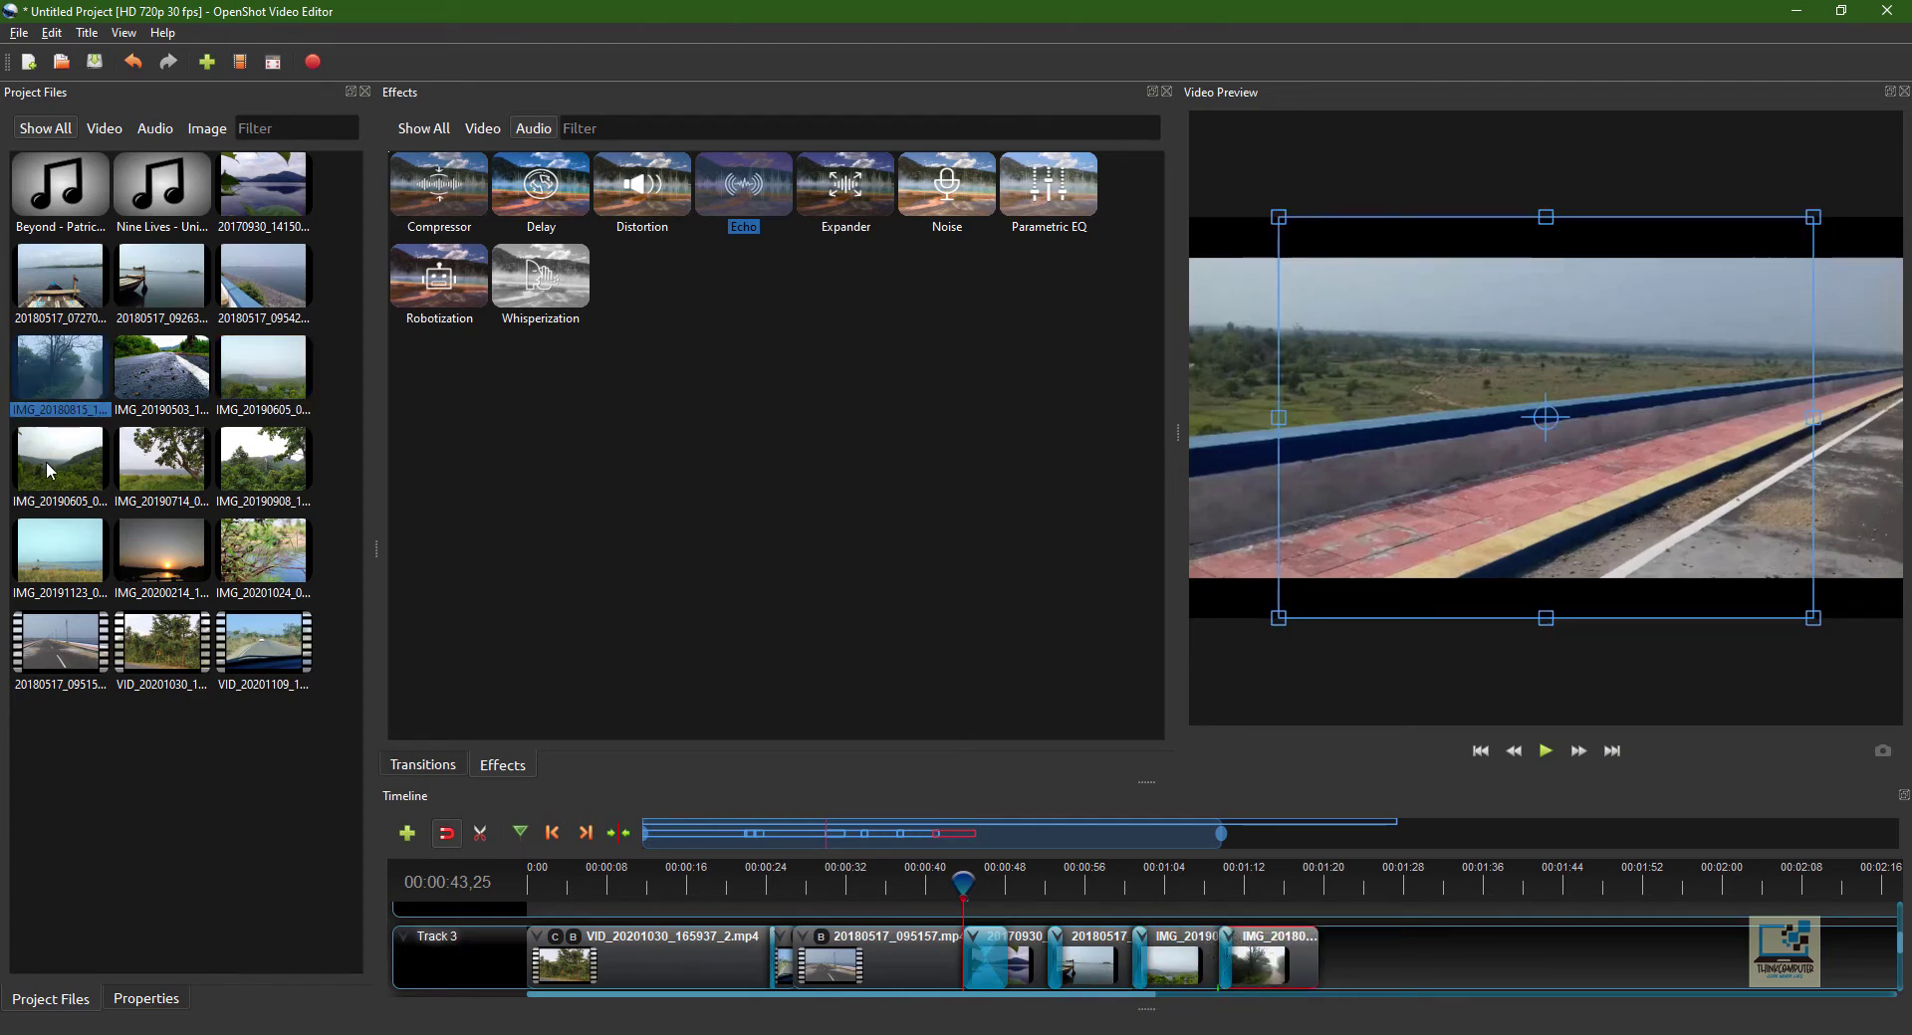
{"action": "left_click_drag", "start_coordinate": [283, 538], "coordinate": [1305, 961]}
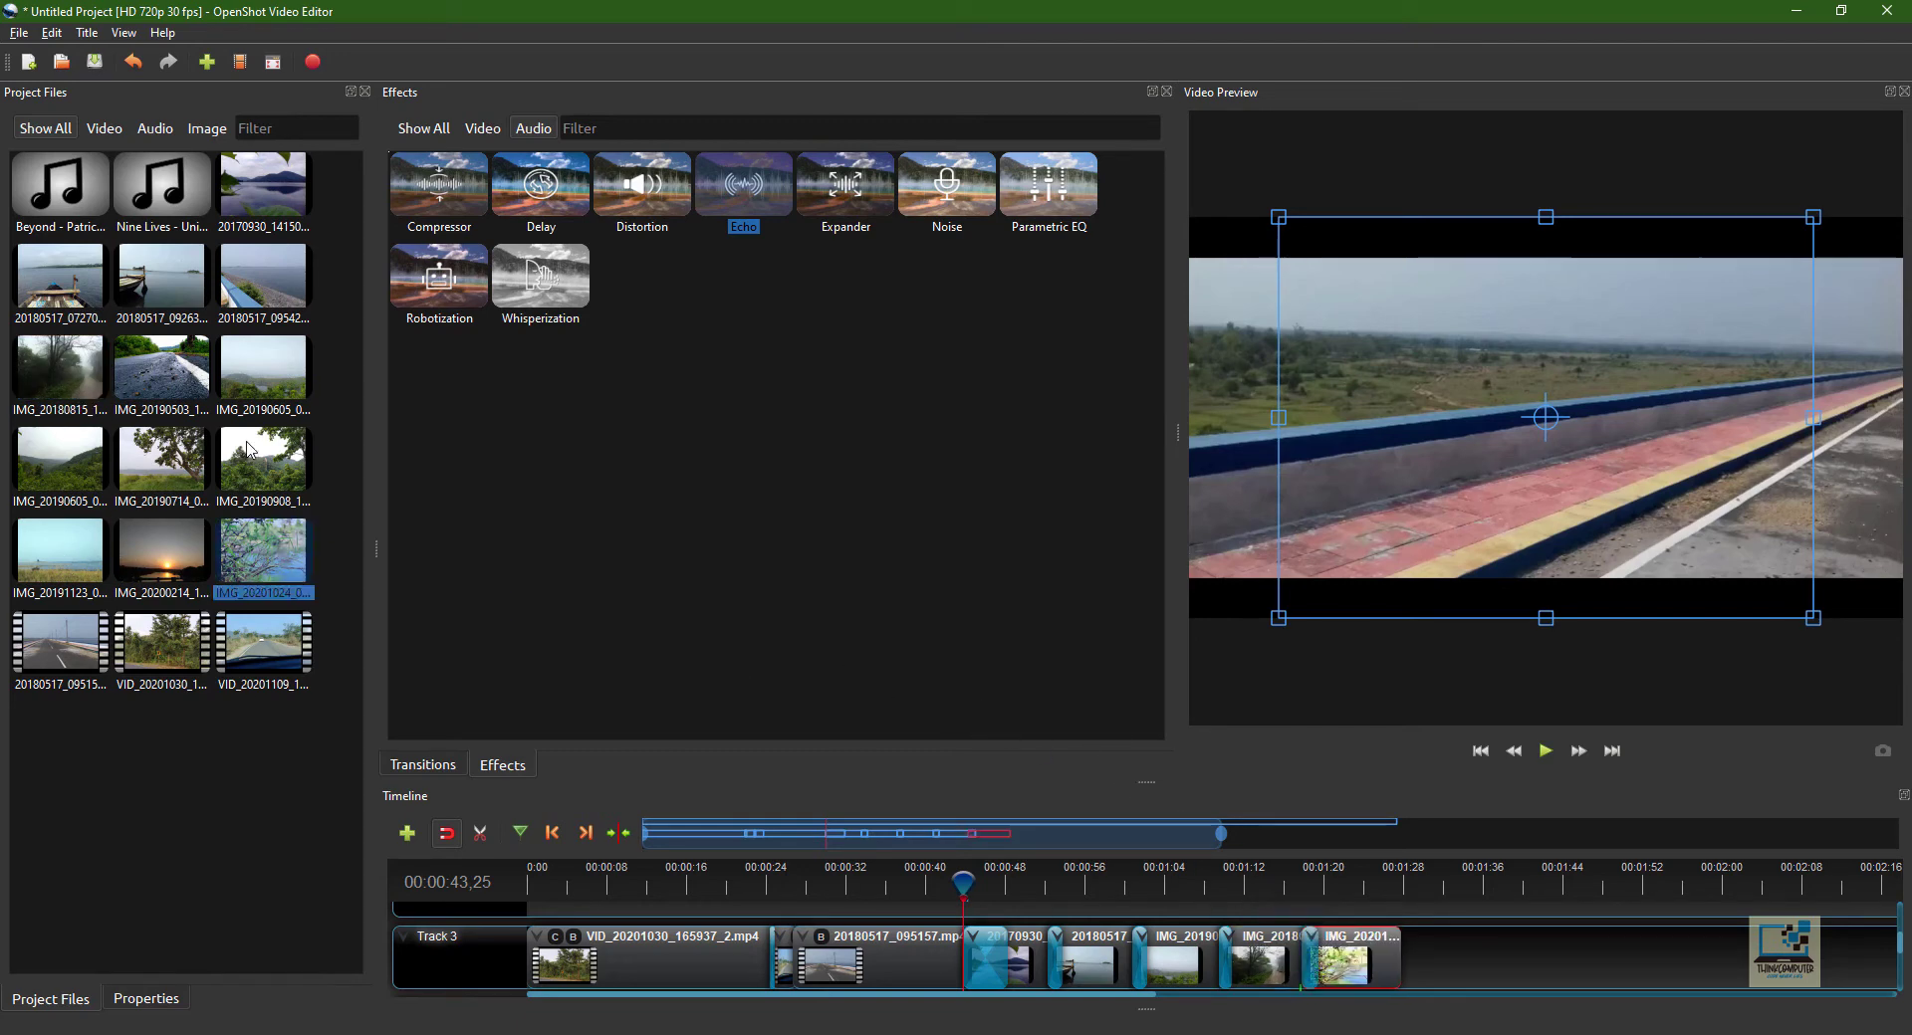
{"action": "left_click_drag", "start_coordinate": [254, 453], "coordinate": [1384, 976]}
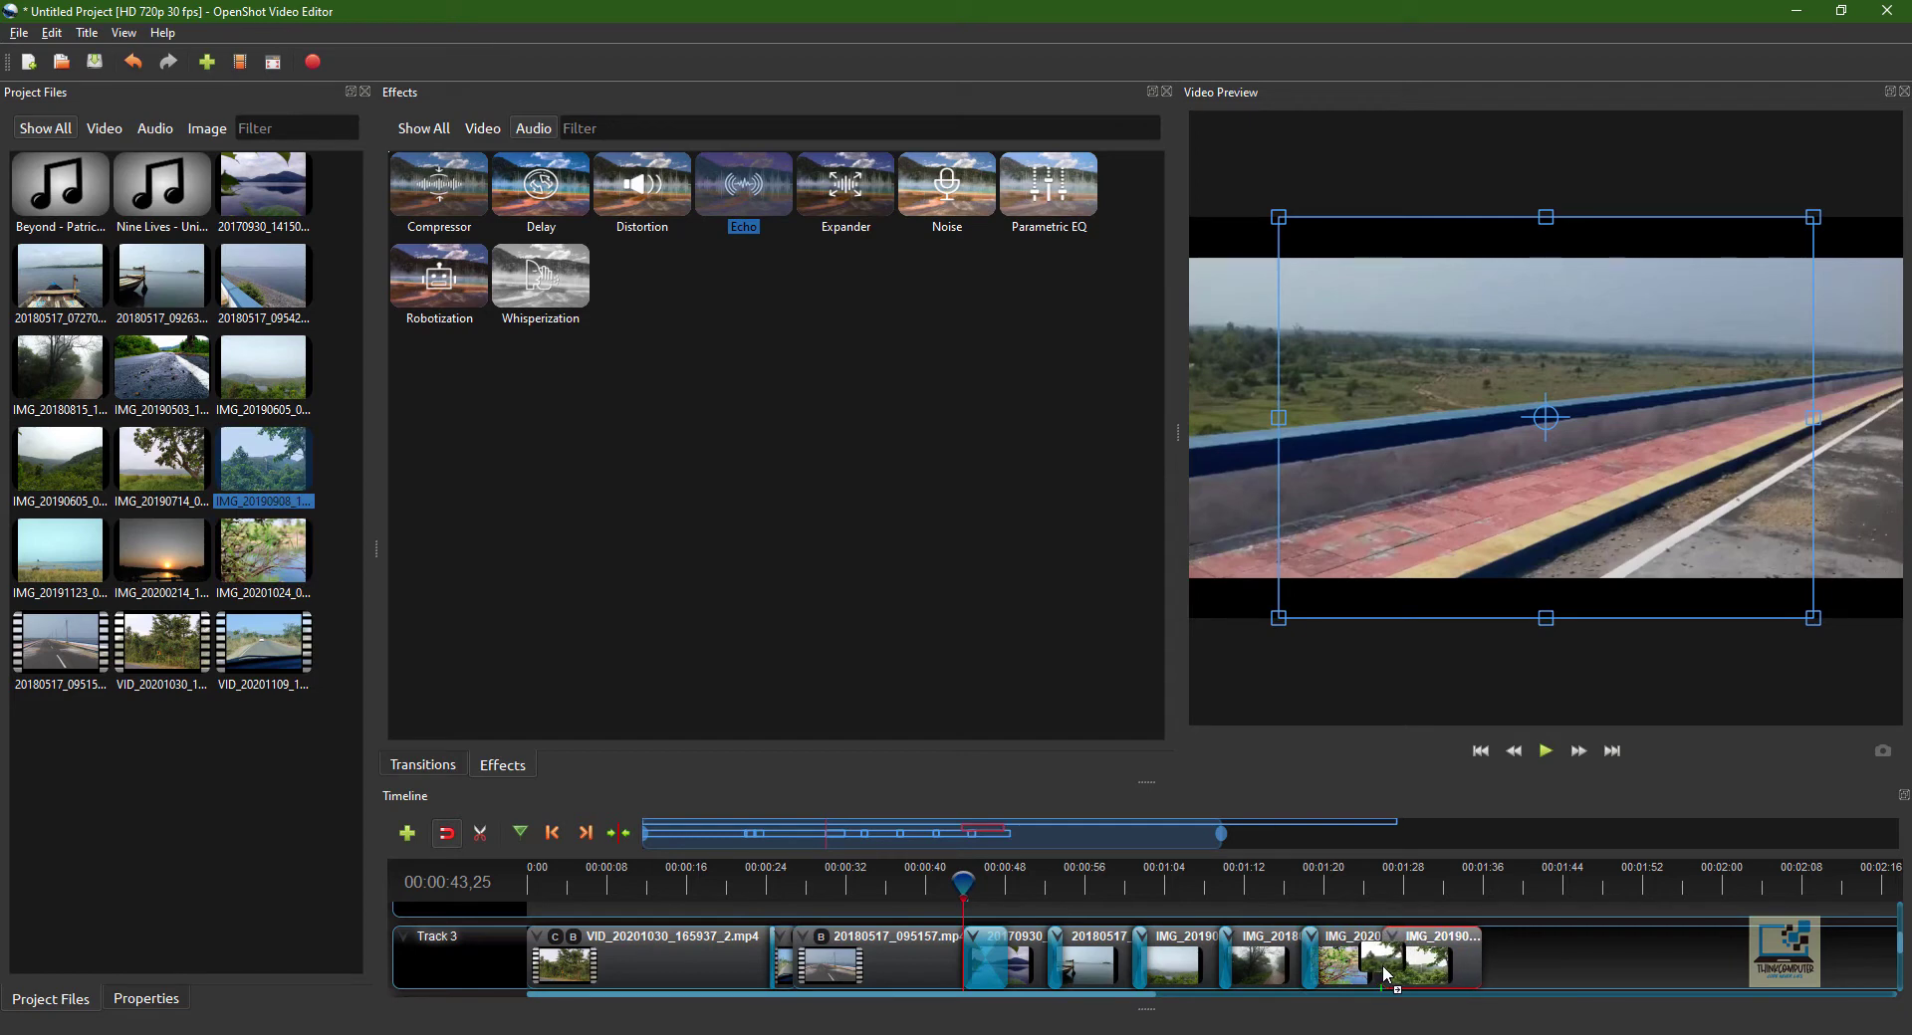
{"action": "left_click_drag", "start_coordinate": [276, 369], "coordinate": [1471, 964]}
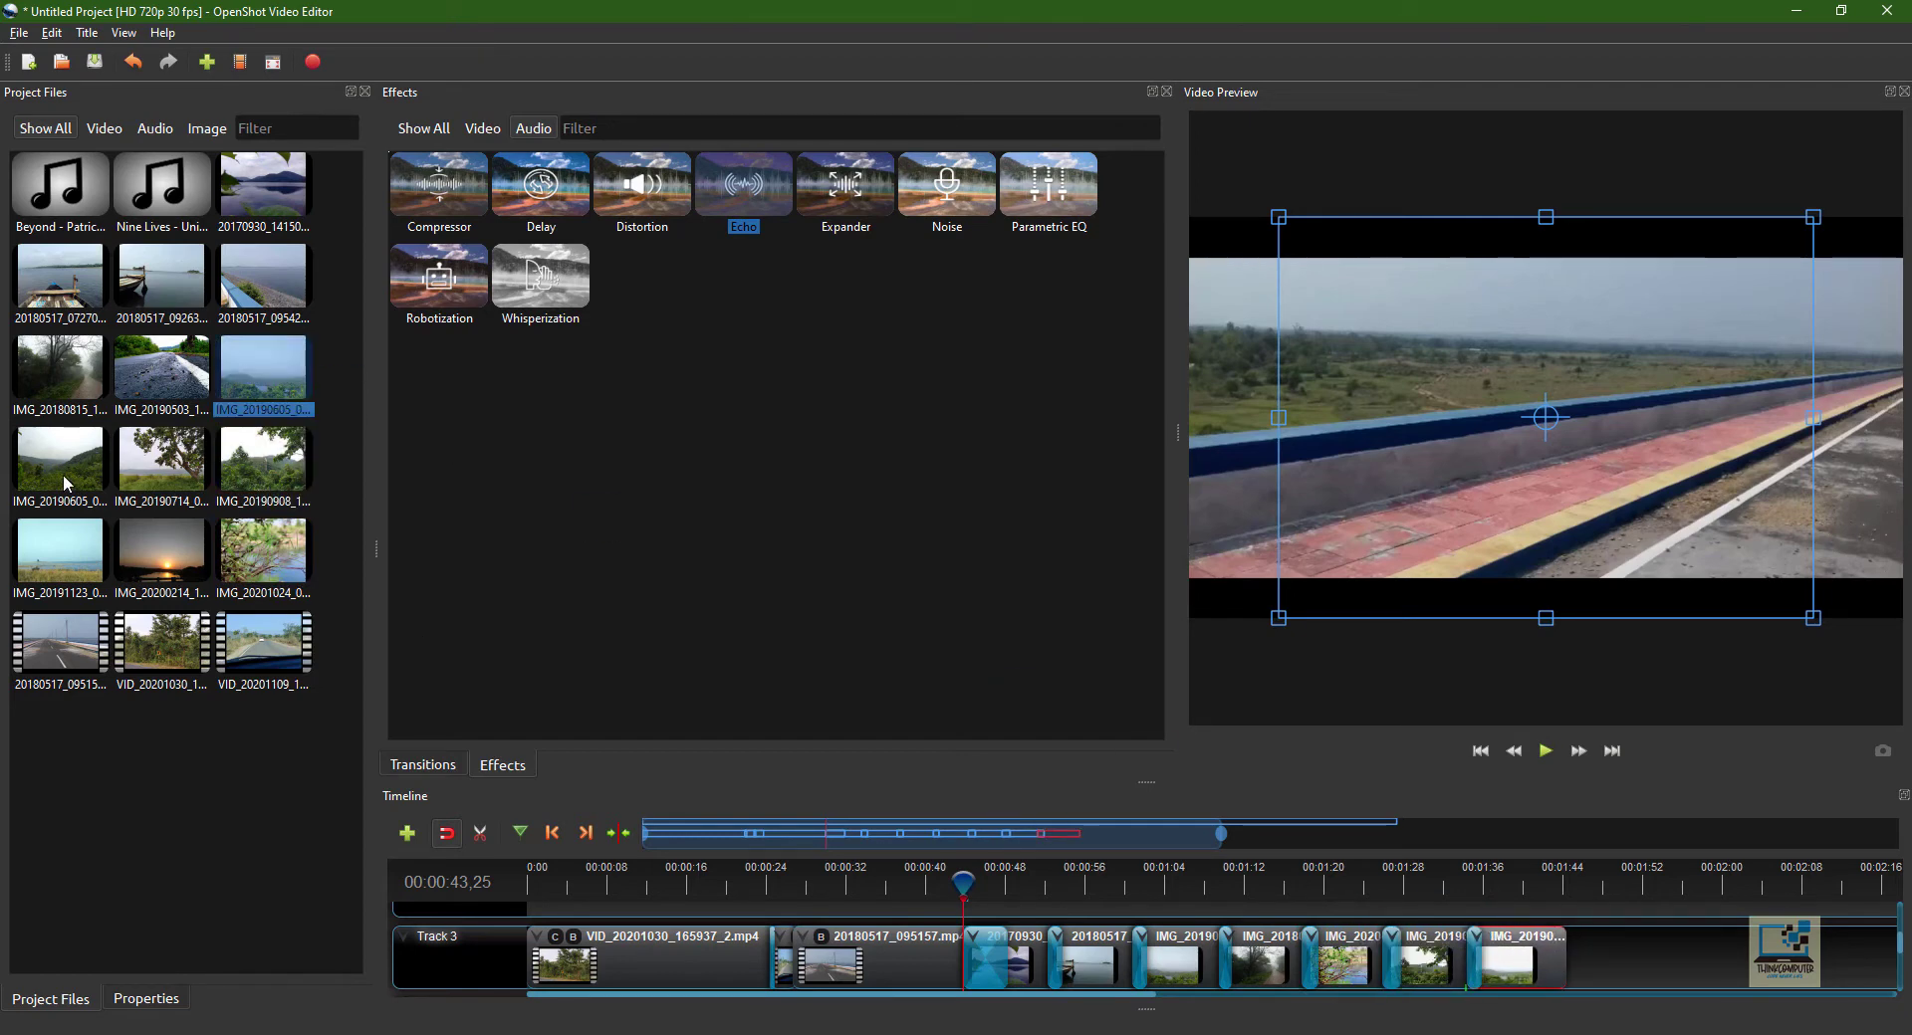
{"action": "left_click_drag", "start_coordinate": [67, 484], "coordinate": [1549, 961]}
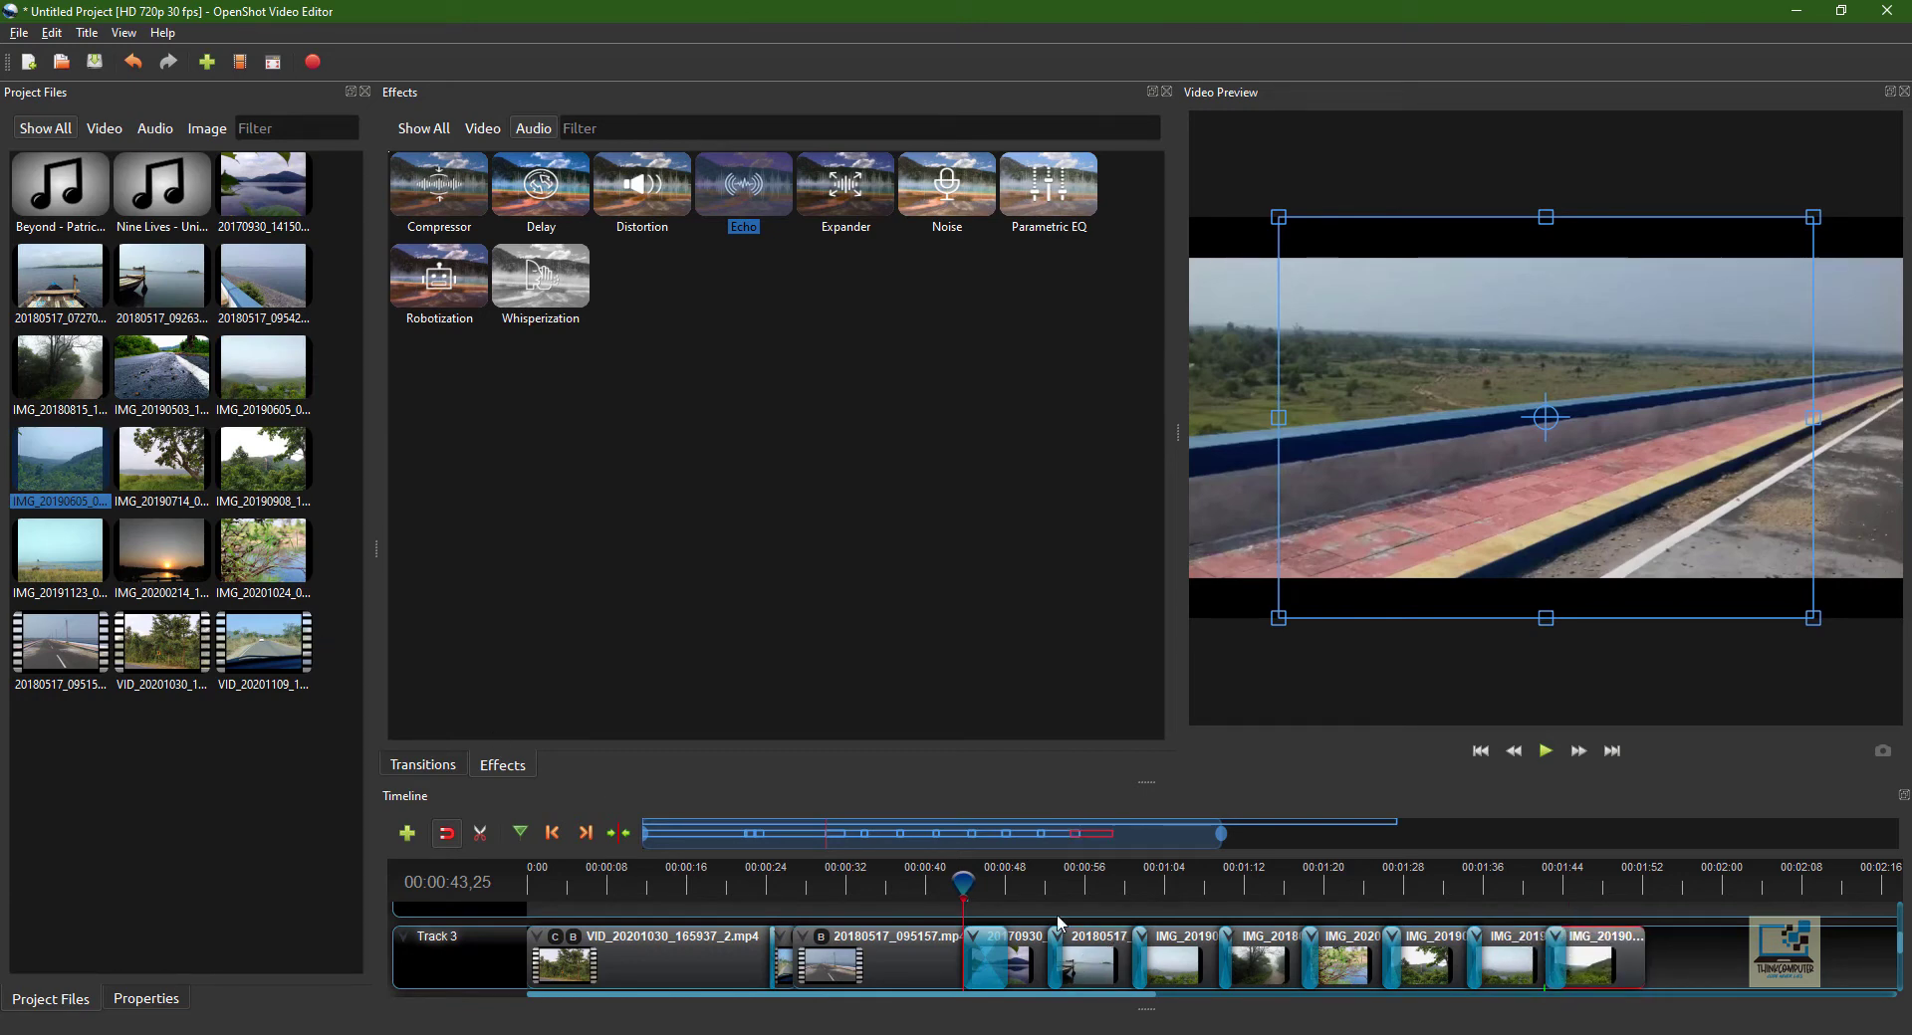
- Play the timeline from 00:00:42,22 and skip ahead to preview the transitions between the appended photos
{"action": "left_click", "coordinate": [951, 884]}
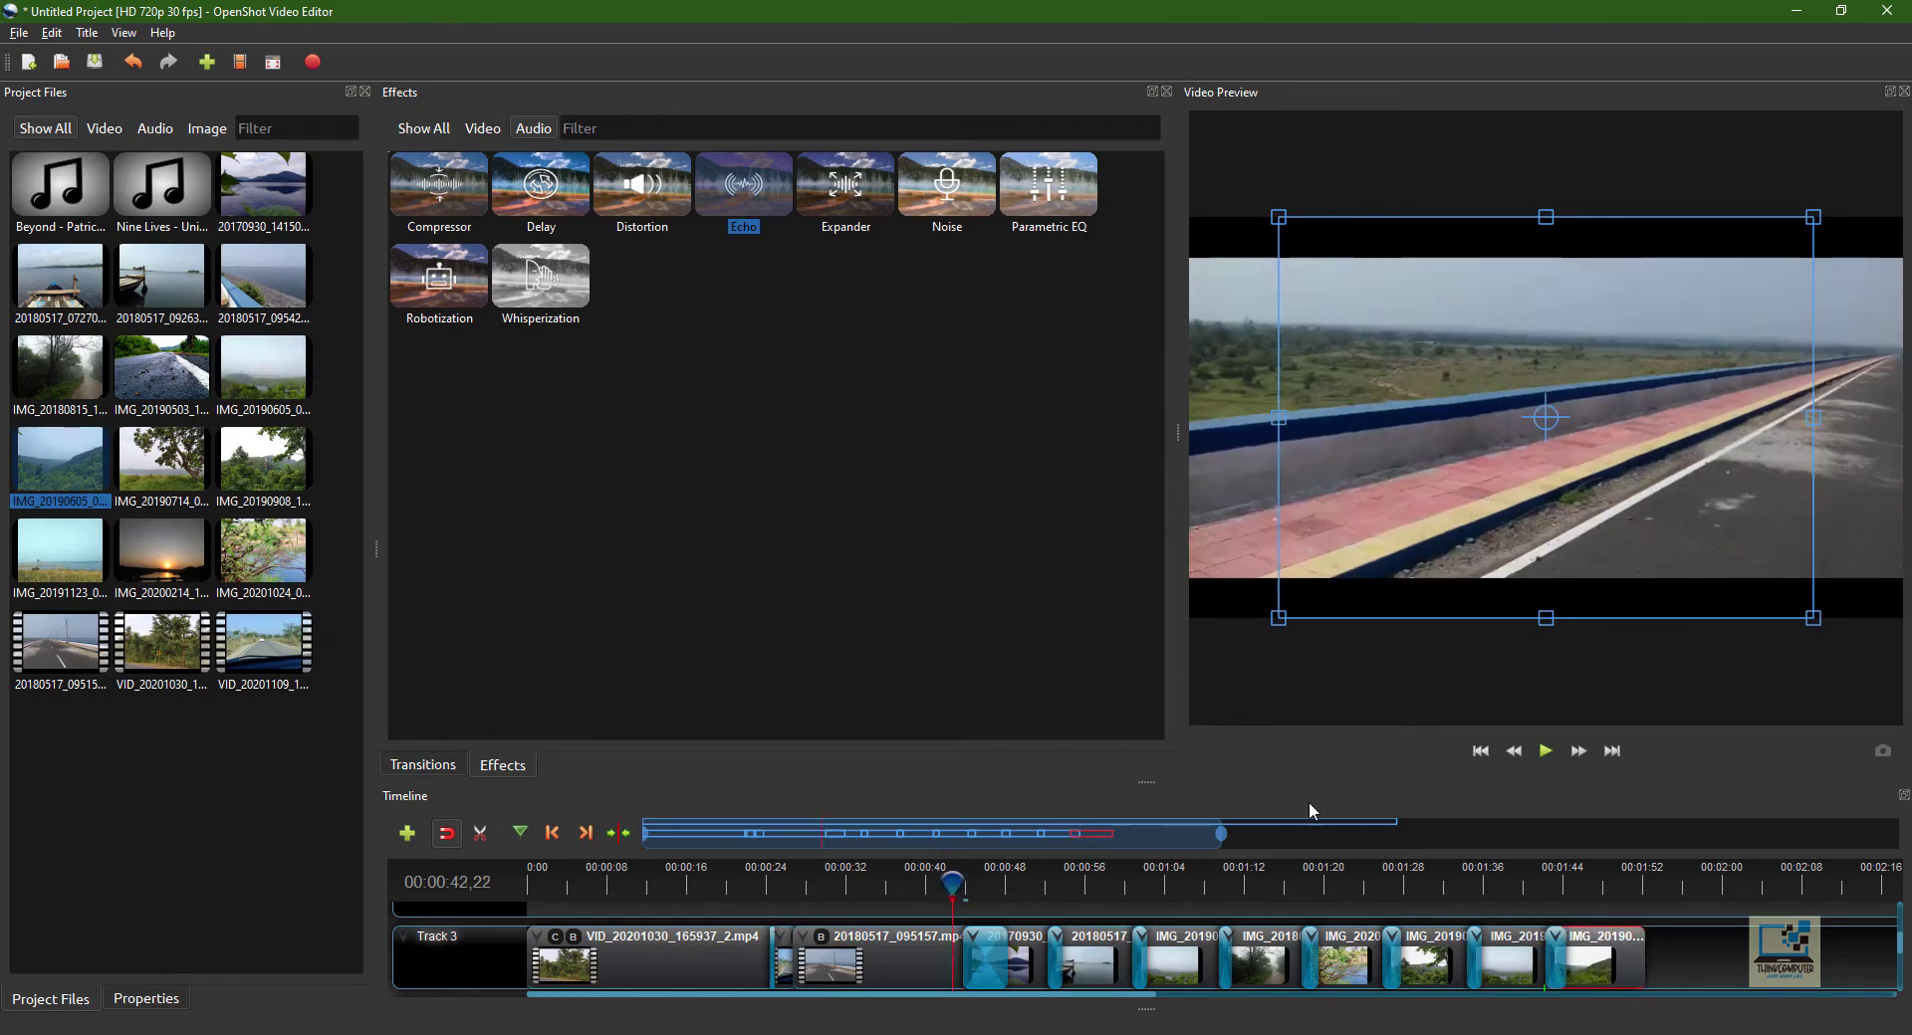
{"action": "left_click", "coordinate": [1545, 750]}
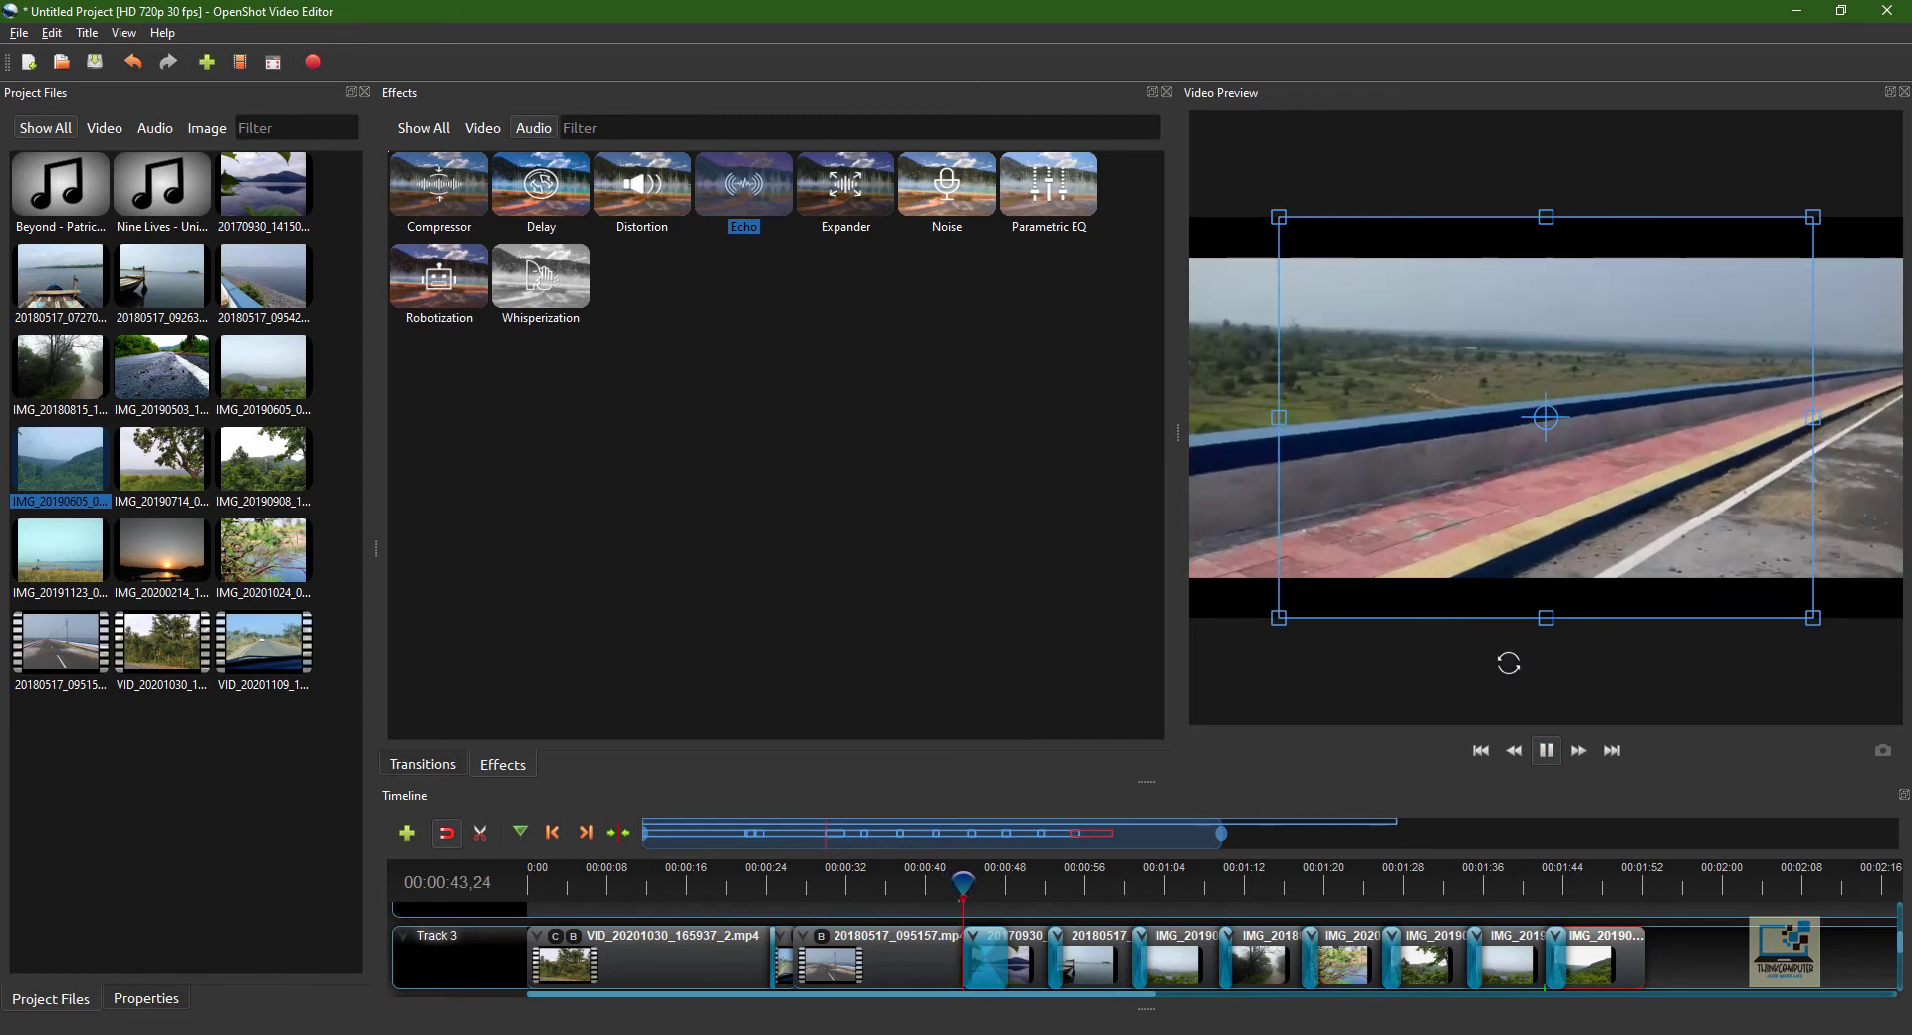
{"action": "left_click", "coordinate": [1021, 881]}
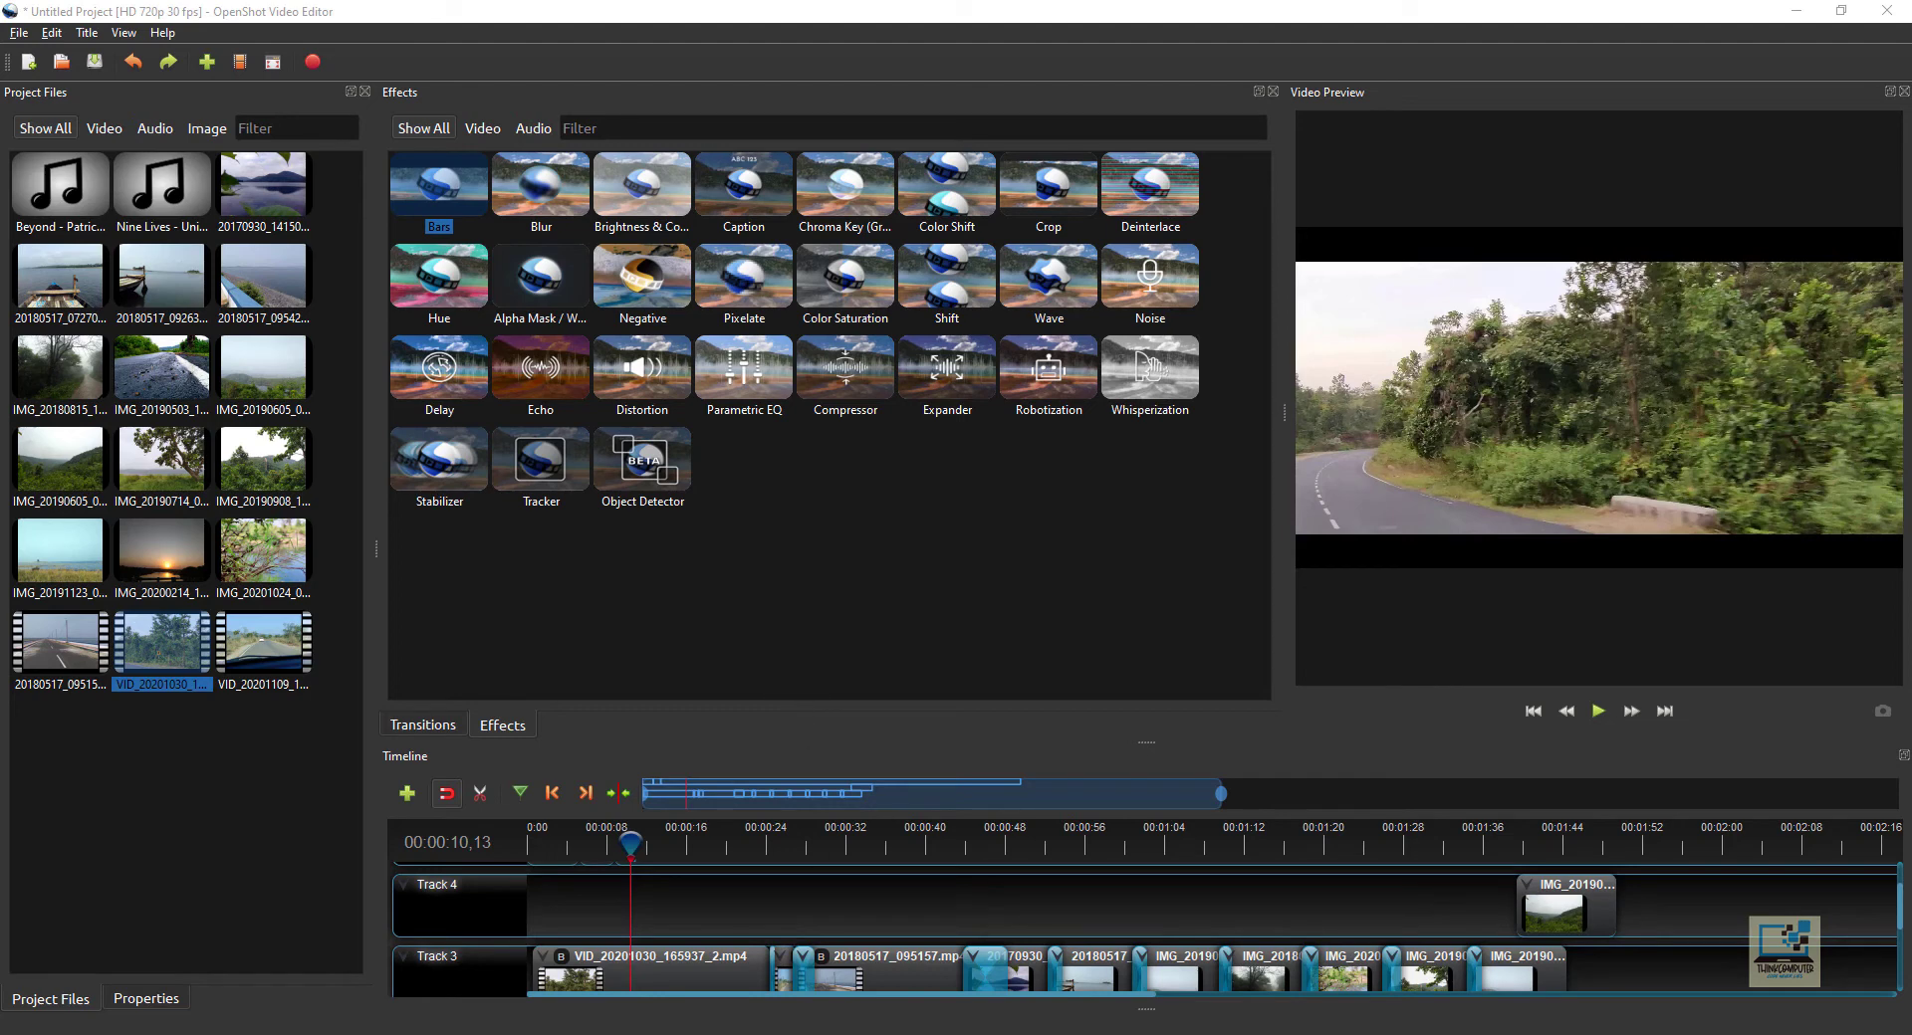
- Save the project, and slice all clips at 00:00:08,01, keeping both sides
{"action": "left_click", "coordinate": [589, 984]}
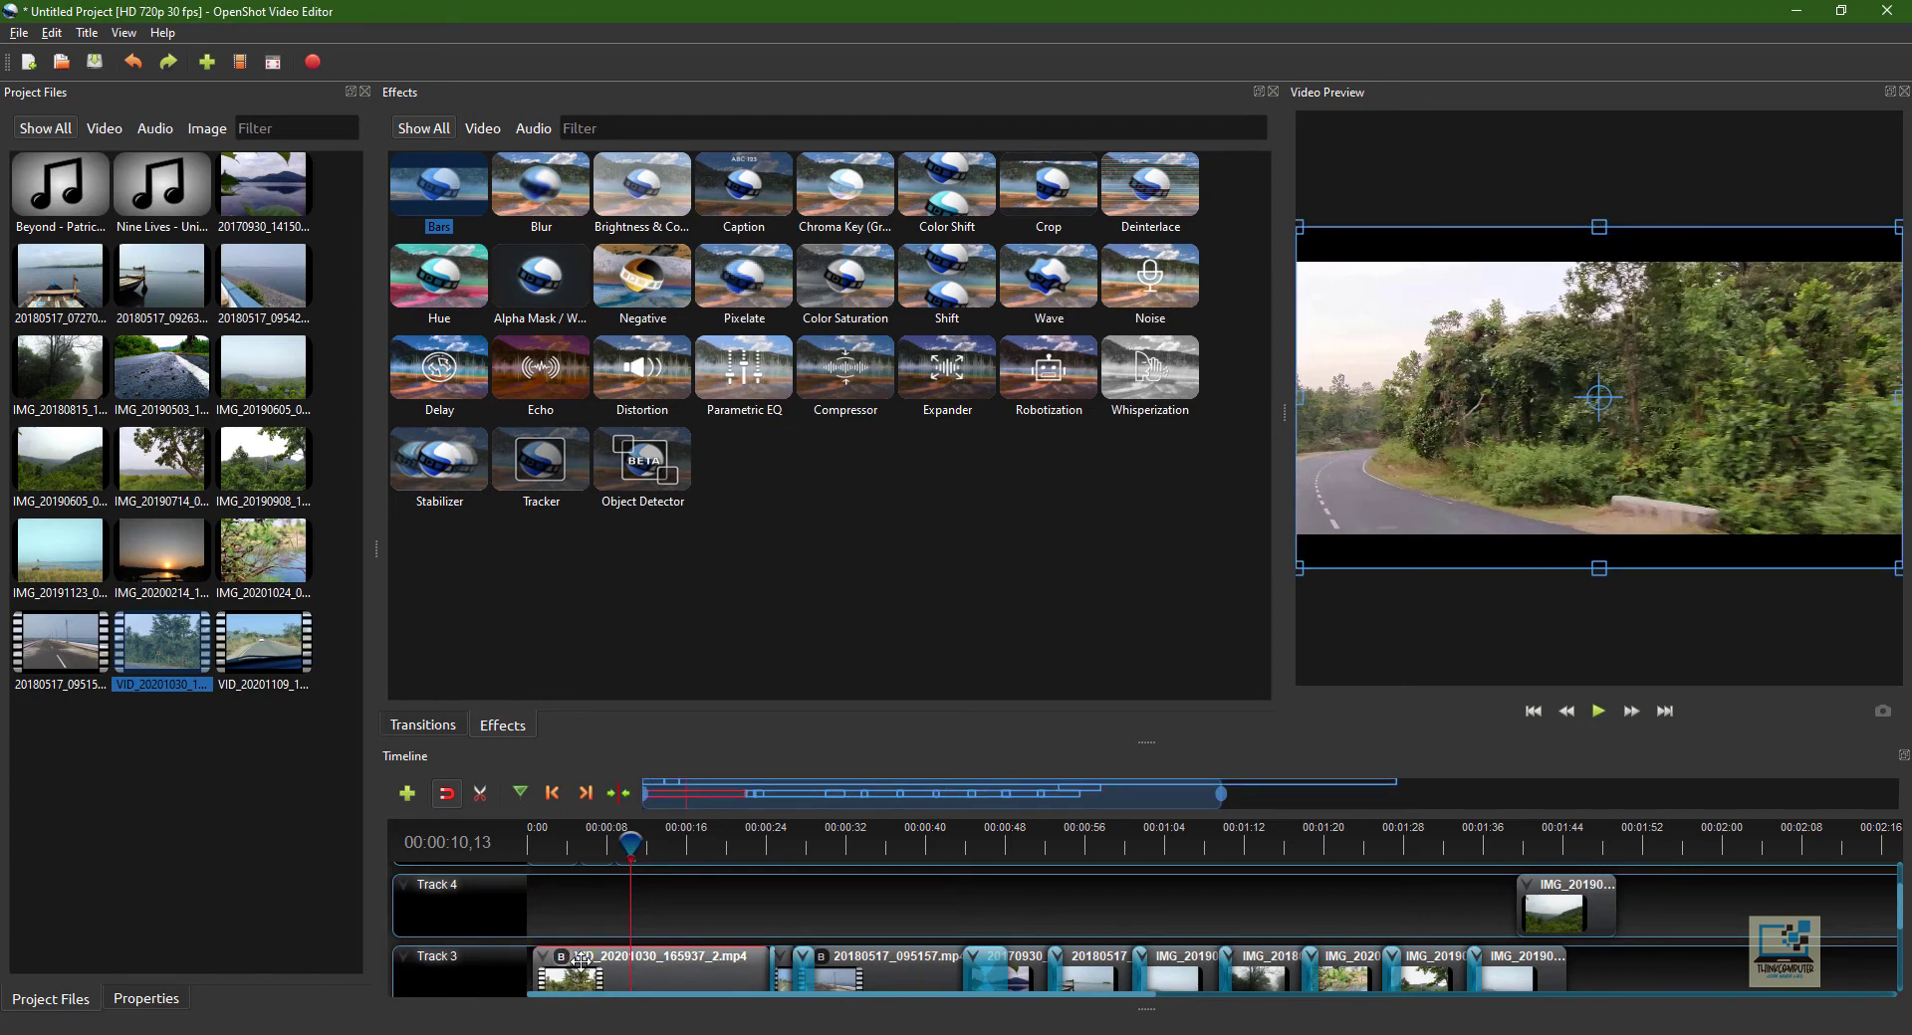
{"action": "key", "text": "ctrl+s"}
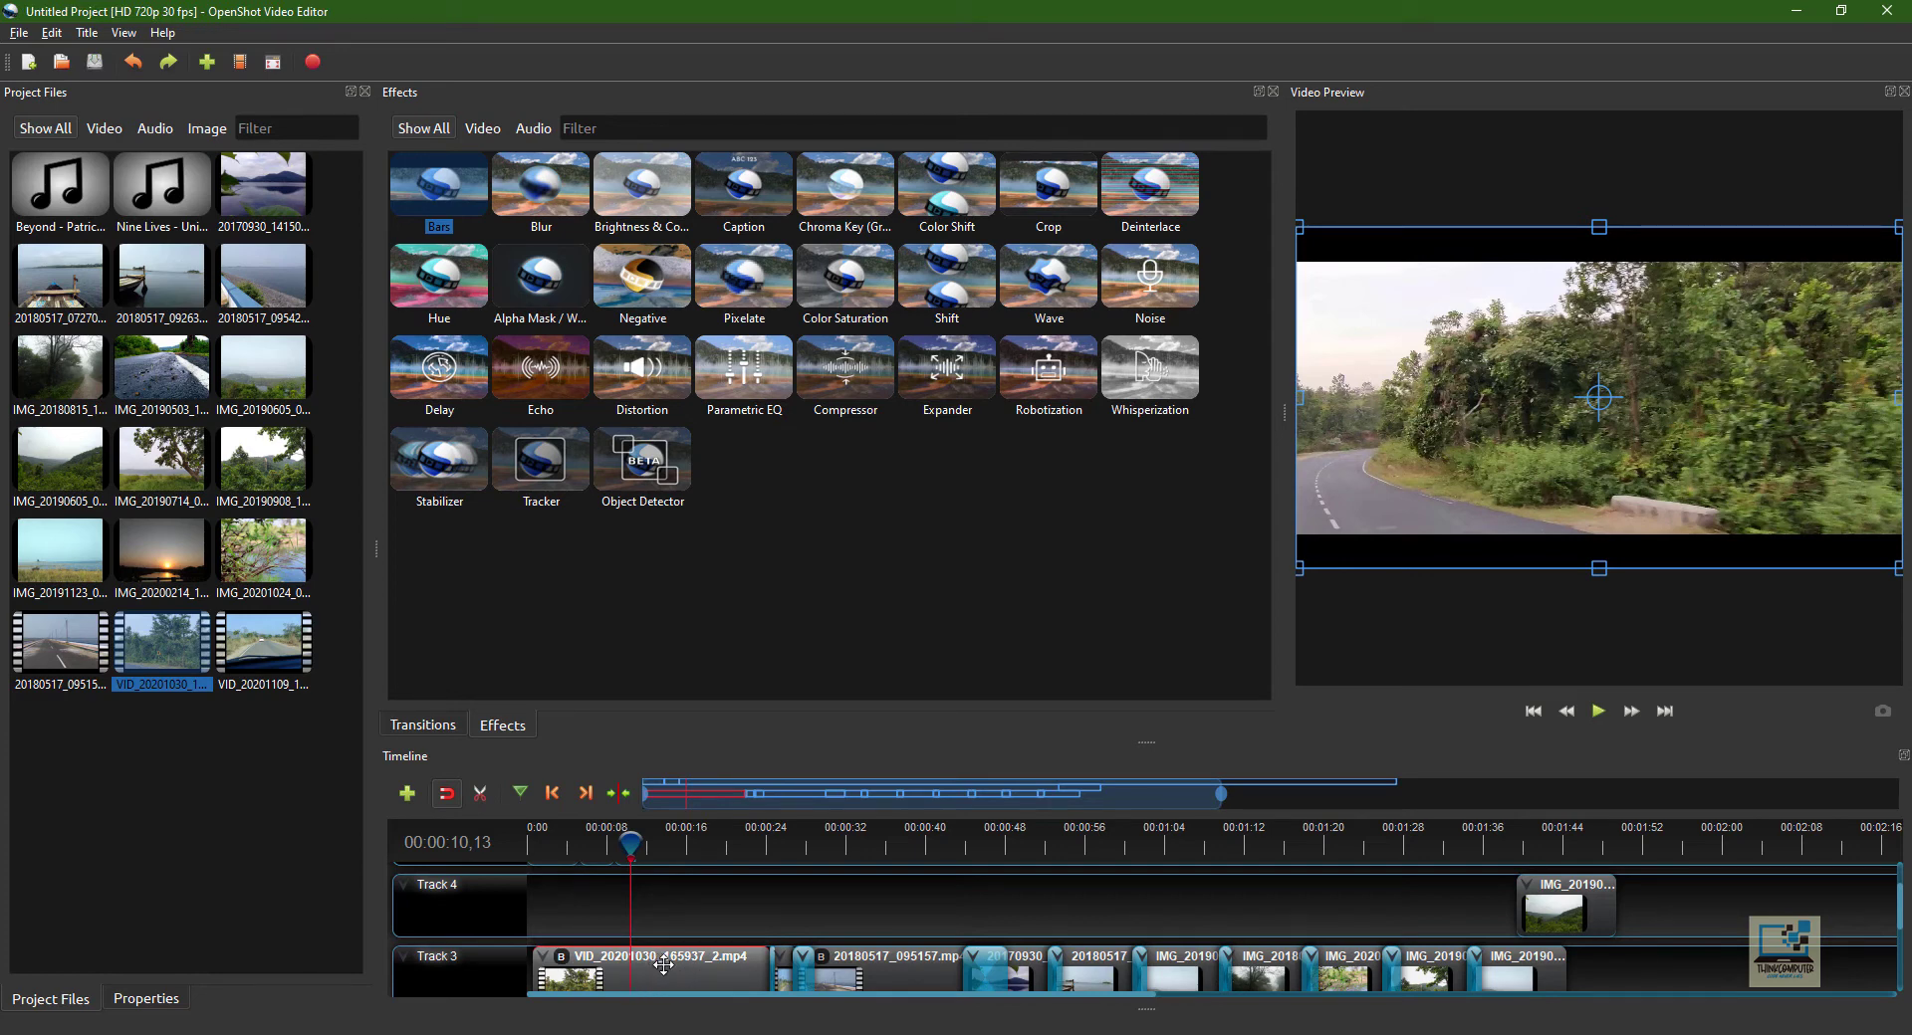
{"action": "left_click", "coordinate": [612, 842]}
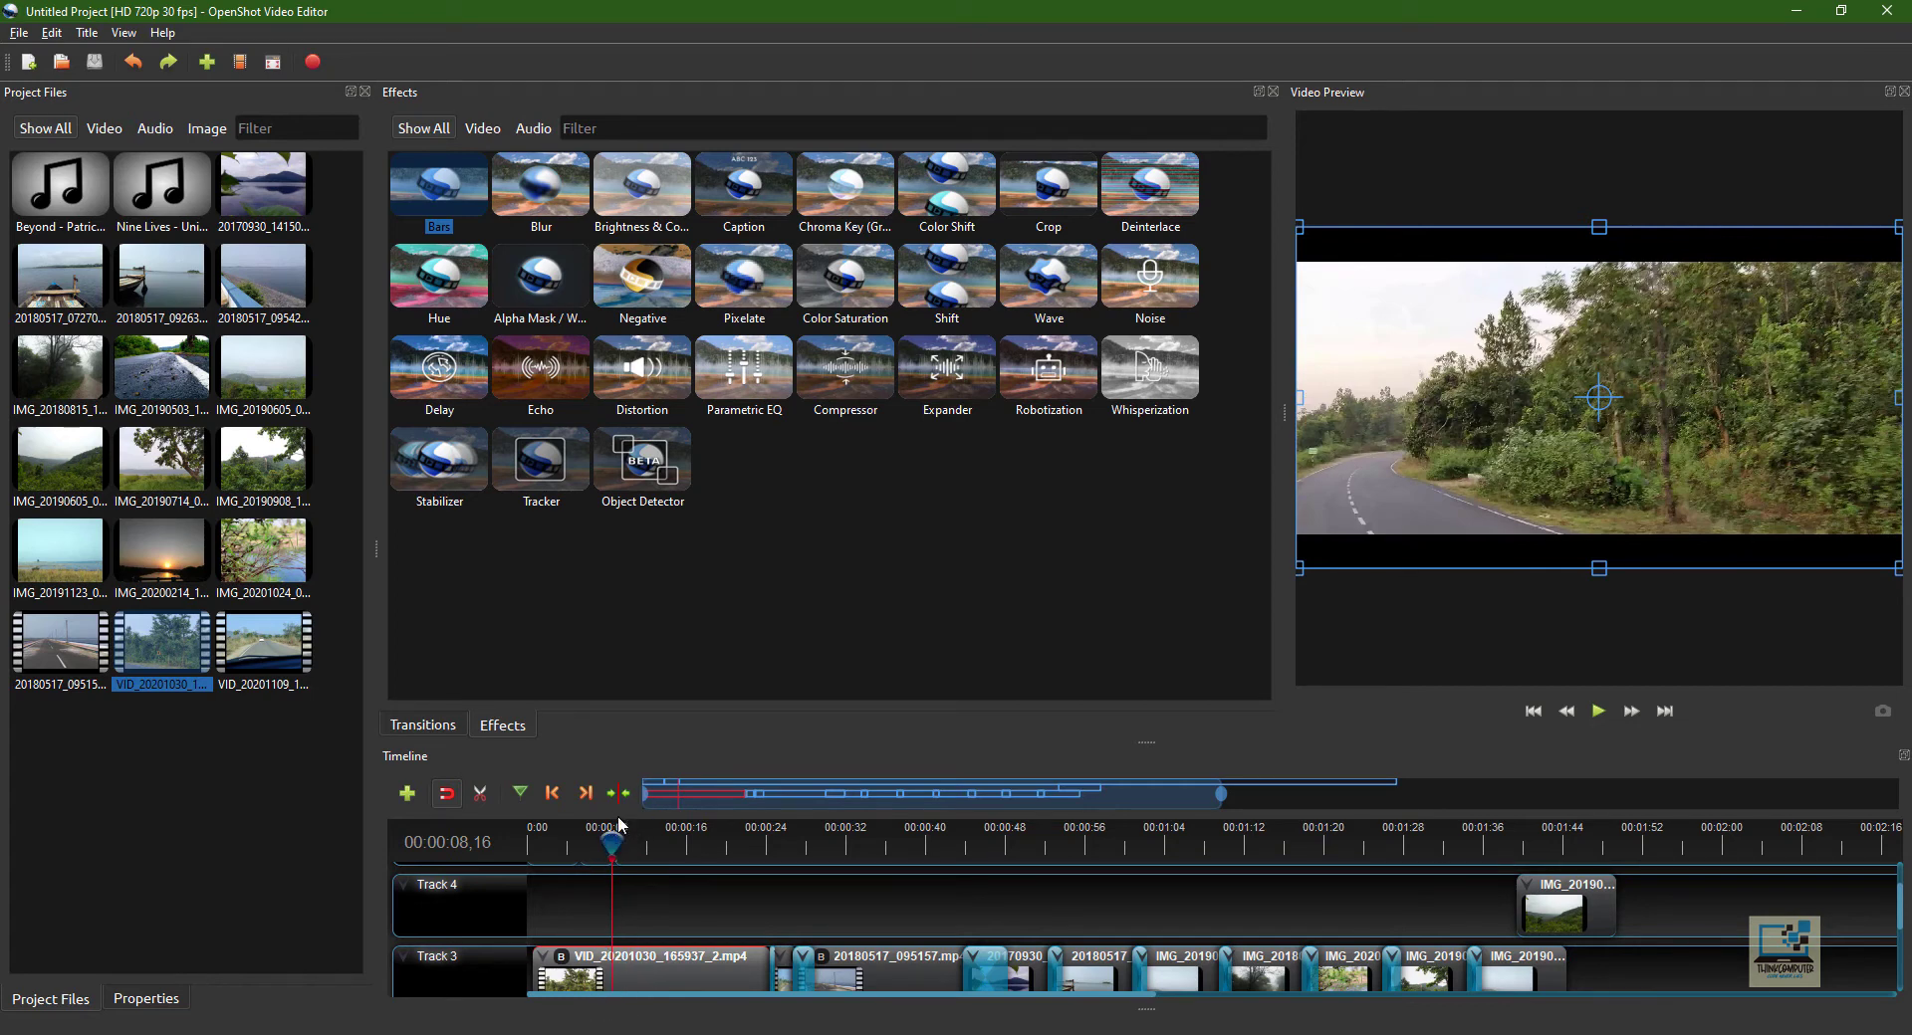
{"action": "left_click_drag", "start_coordinate": [618, 843], "coordinate": [608, 843]}
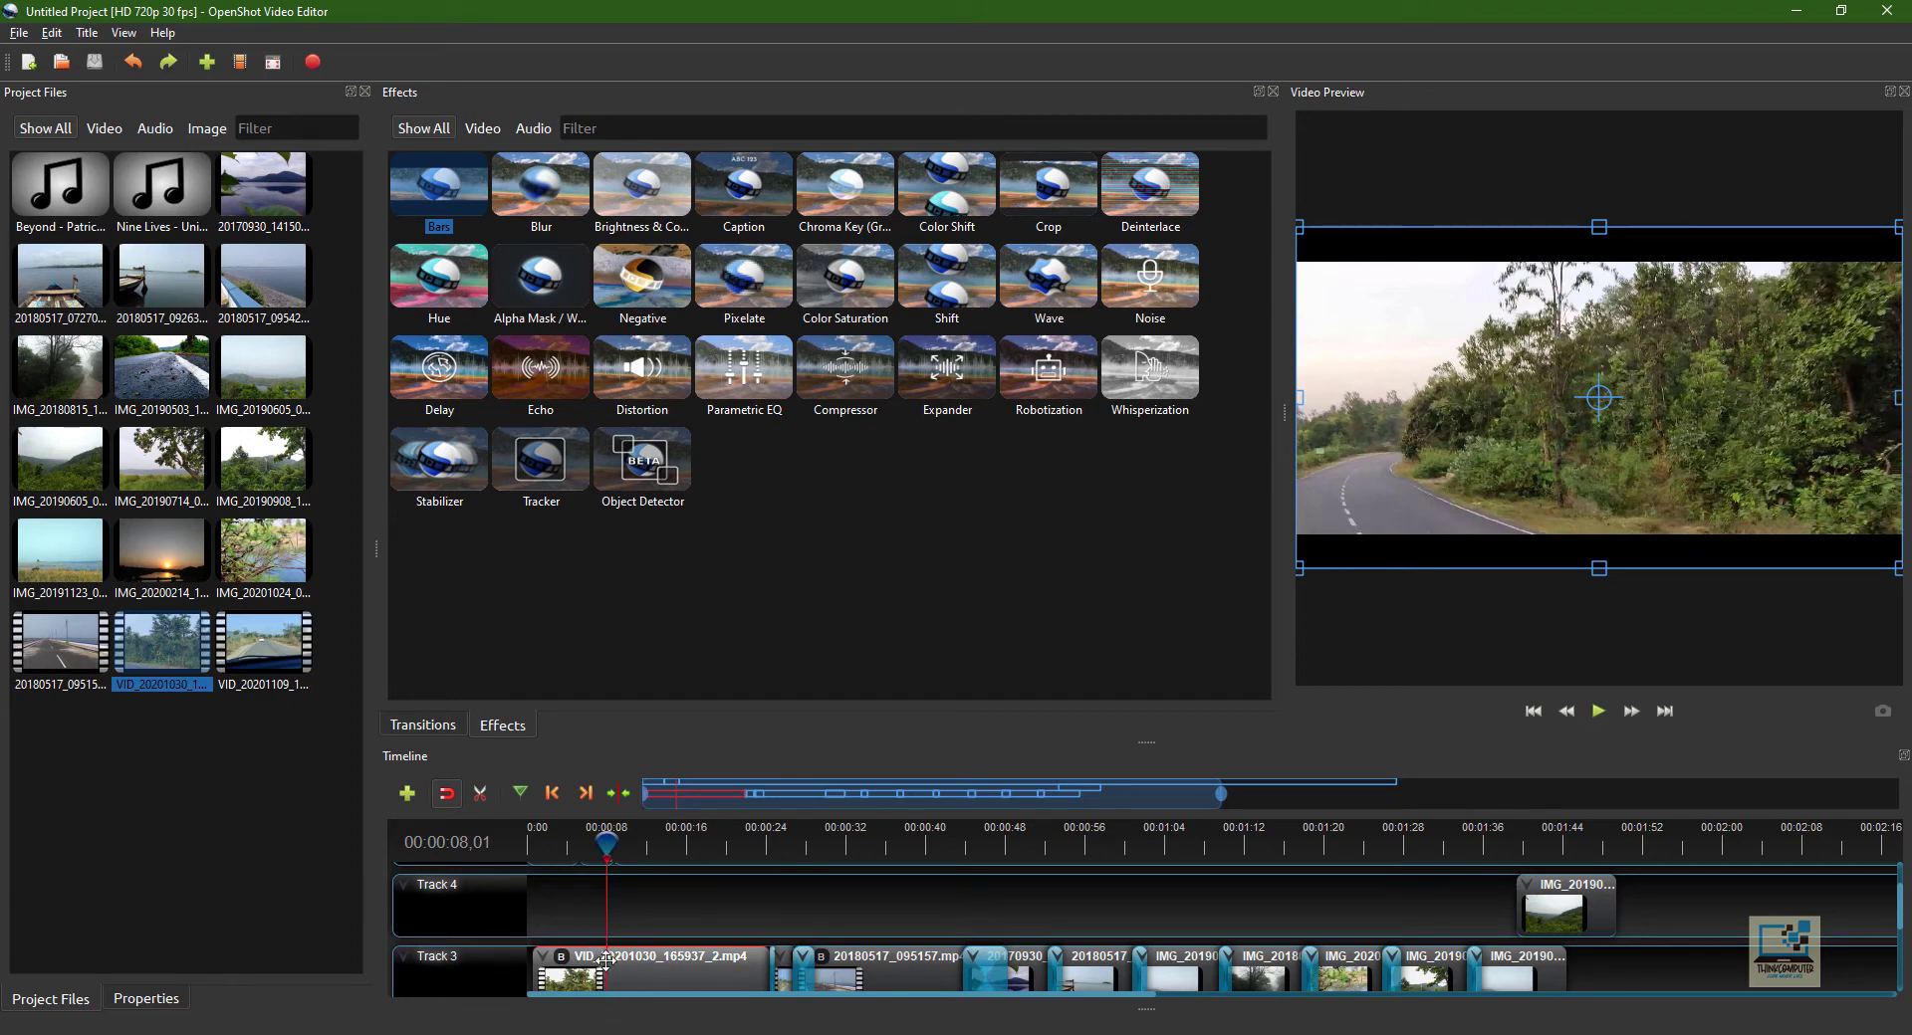
{"action": "right_click", "coordinate": [612, 846]}
{"action": "mouse_move", "coordinate": [657, 853]}
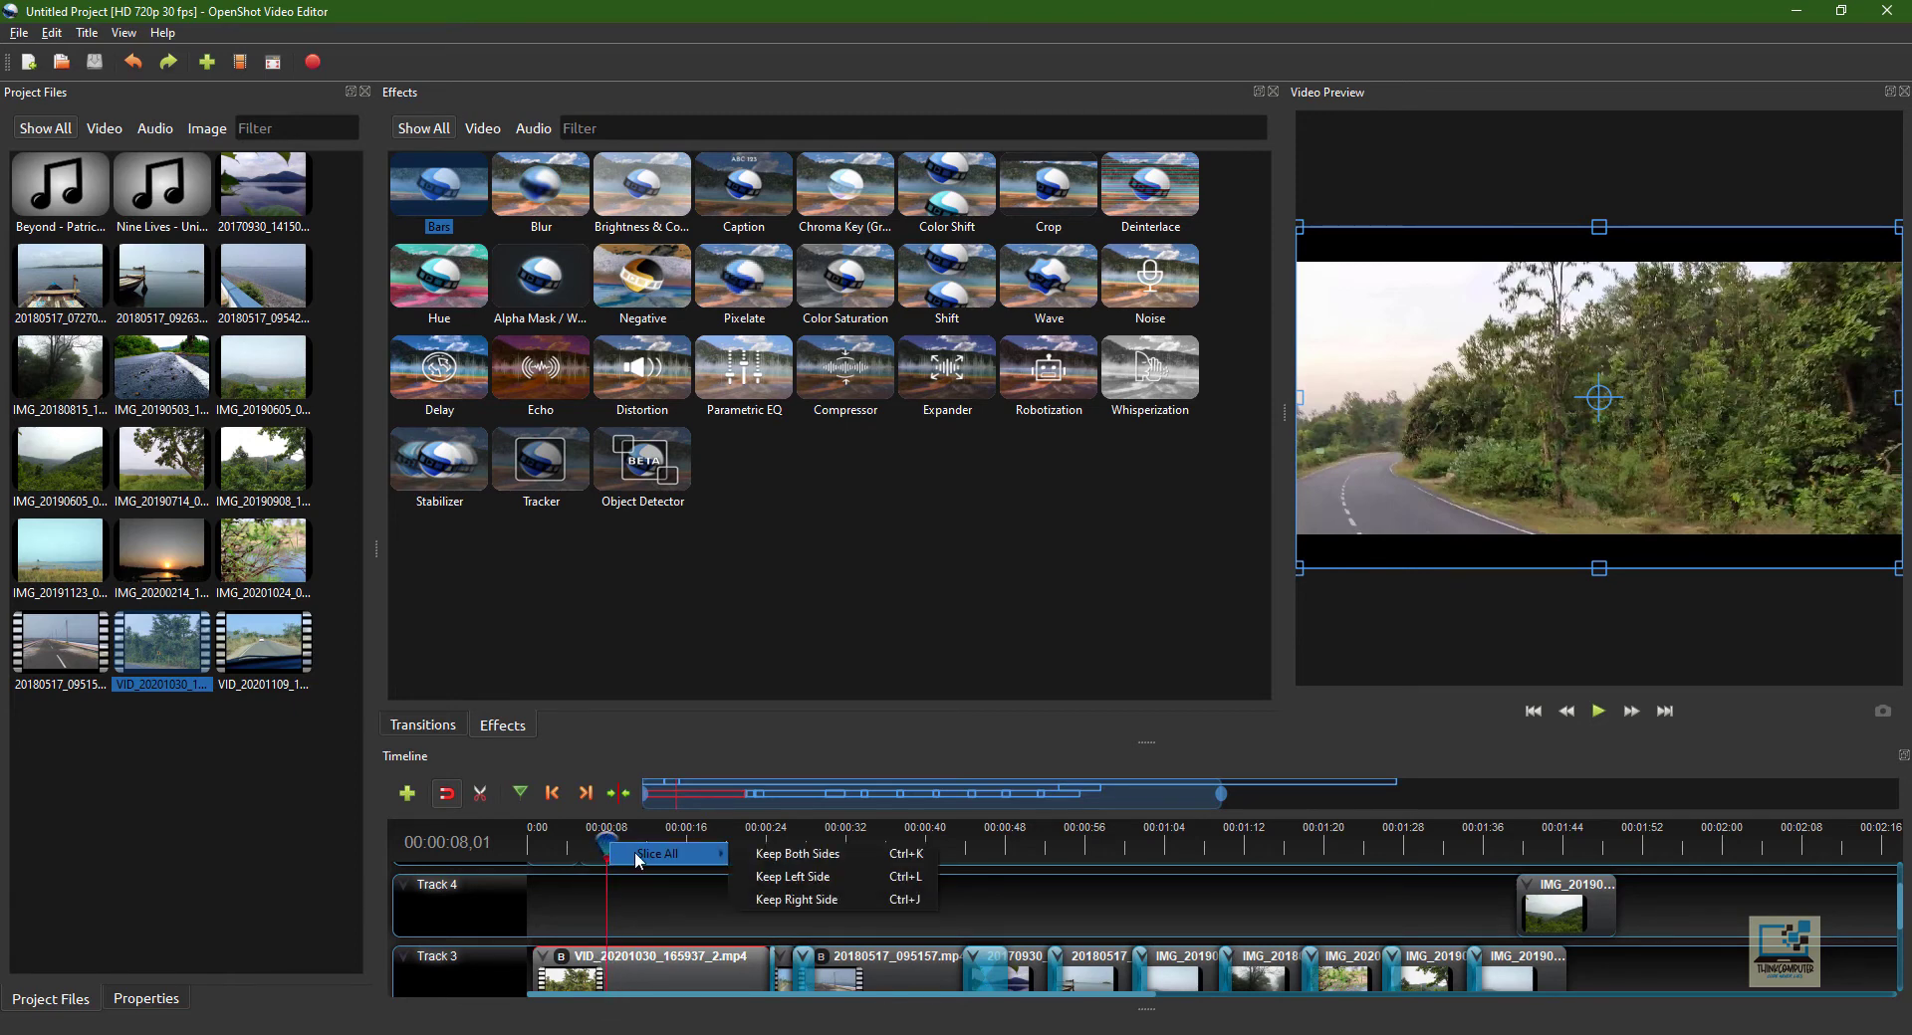
{"action": "left_click", "coordinate": [802, 859]}
- Slice all clips at 00:00:15,28, keeping both sides
{"action": "left_click_drag", "start_coordinate": [608, 846], "coordinate": [685, 845]}
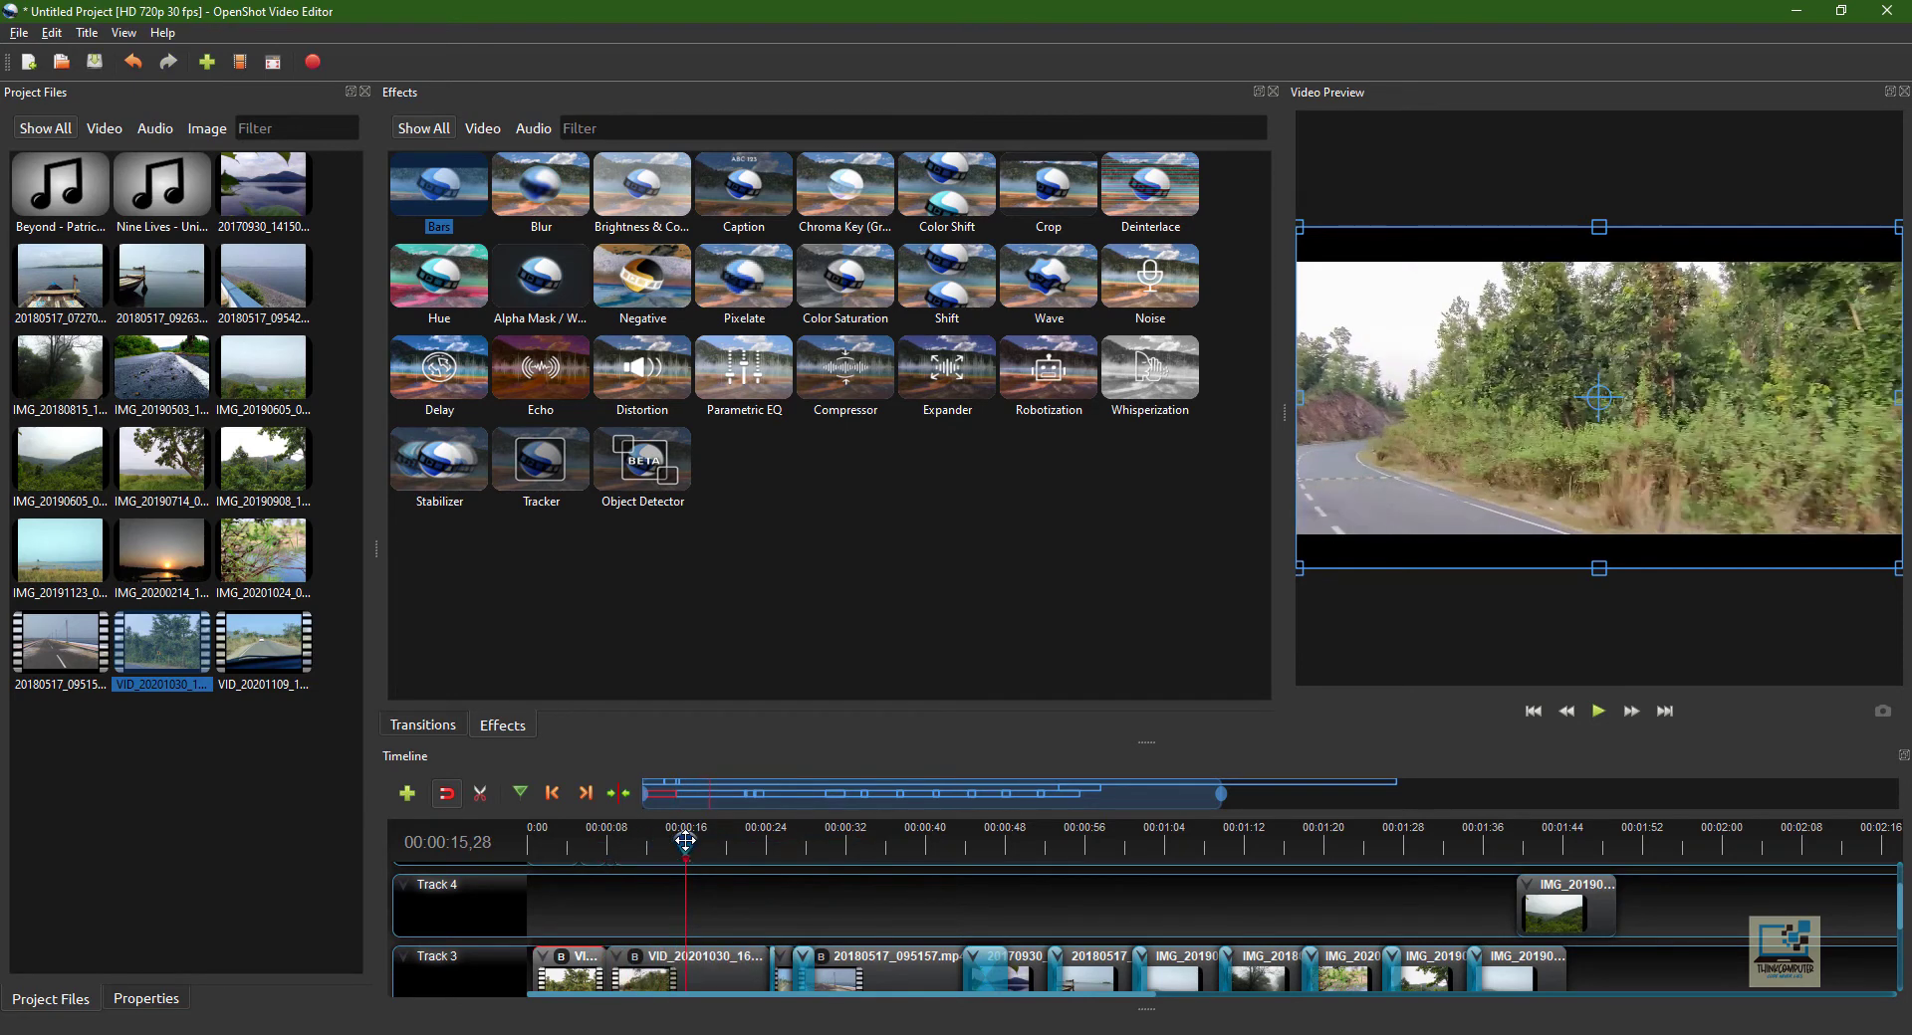
{"action": "right_click", "coordinate": [692, 851]}
{"action": "mouse_move", "coordinate": [692, 851]}
{"action": "left_click", "coordinate": [876, 864]}
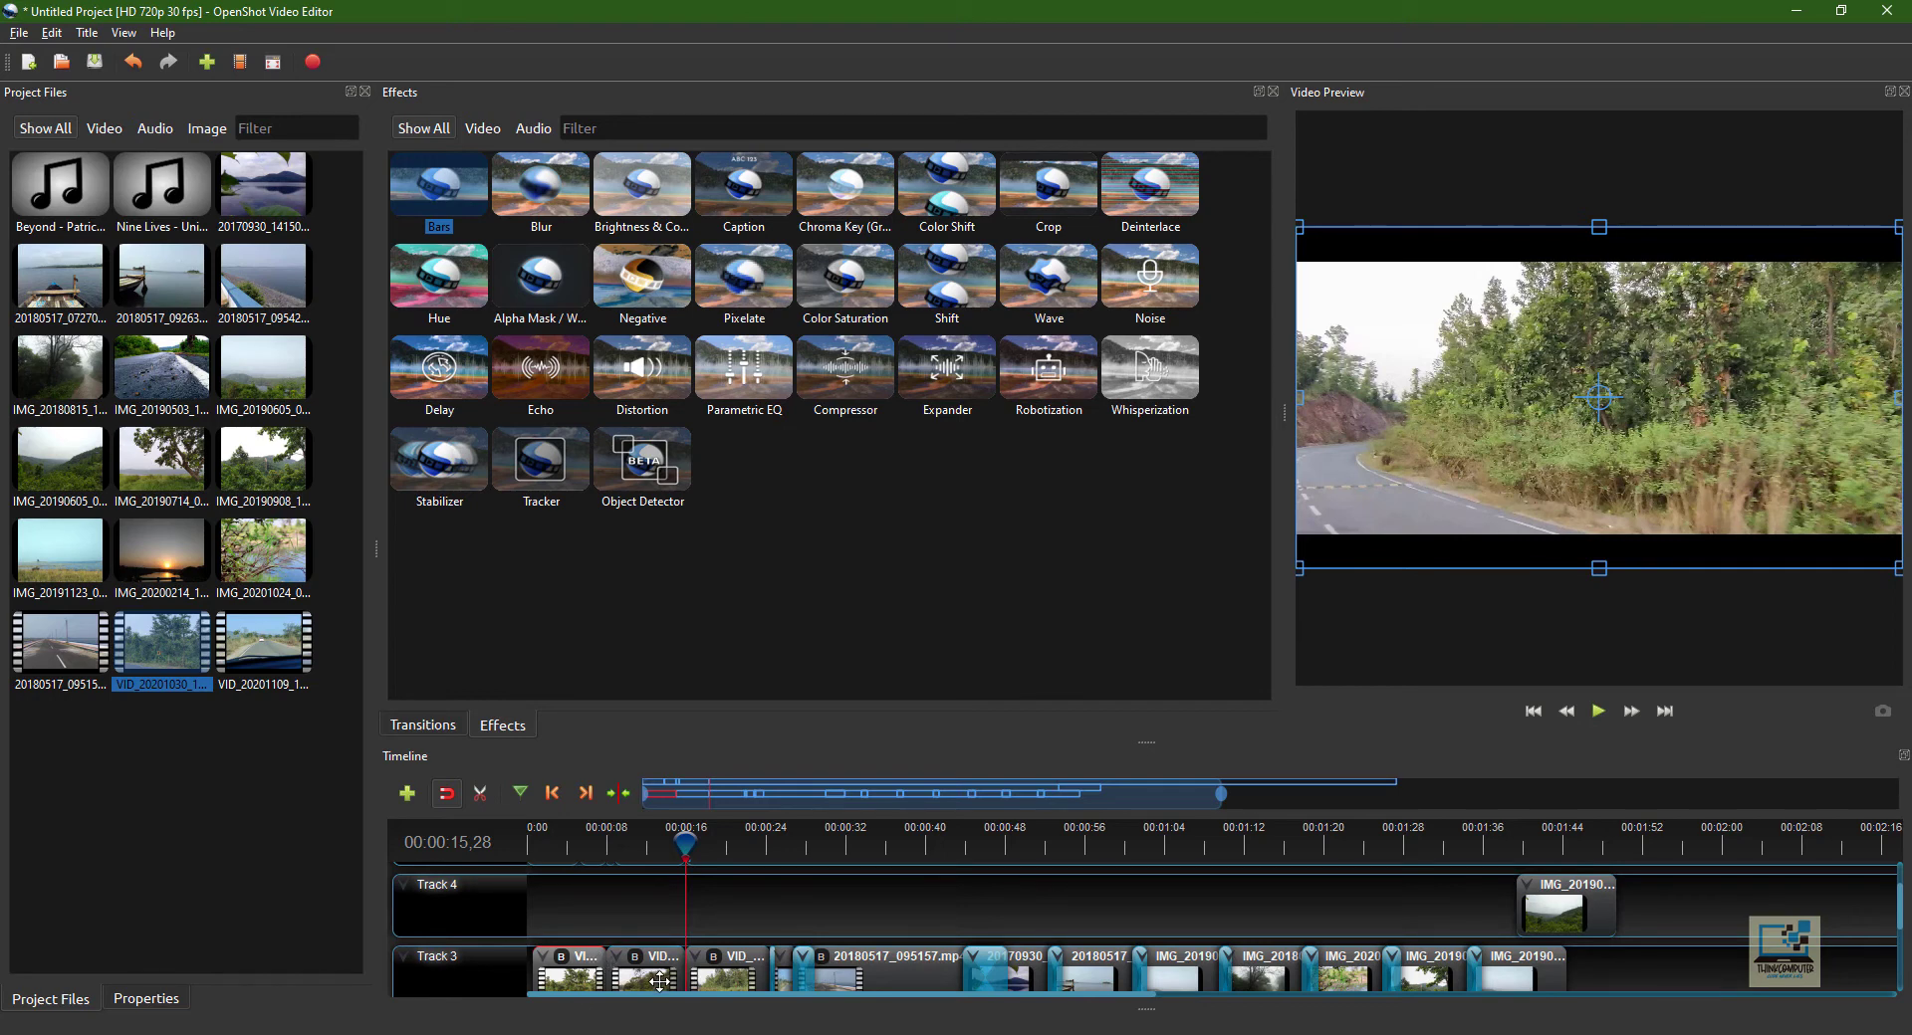
- Place the Clouds 2 transition over the first cut on Track 3, centred between the two clip pieces
{"action": "left_click", "coordinate": [424, 725]}
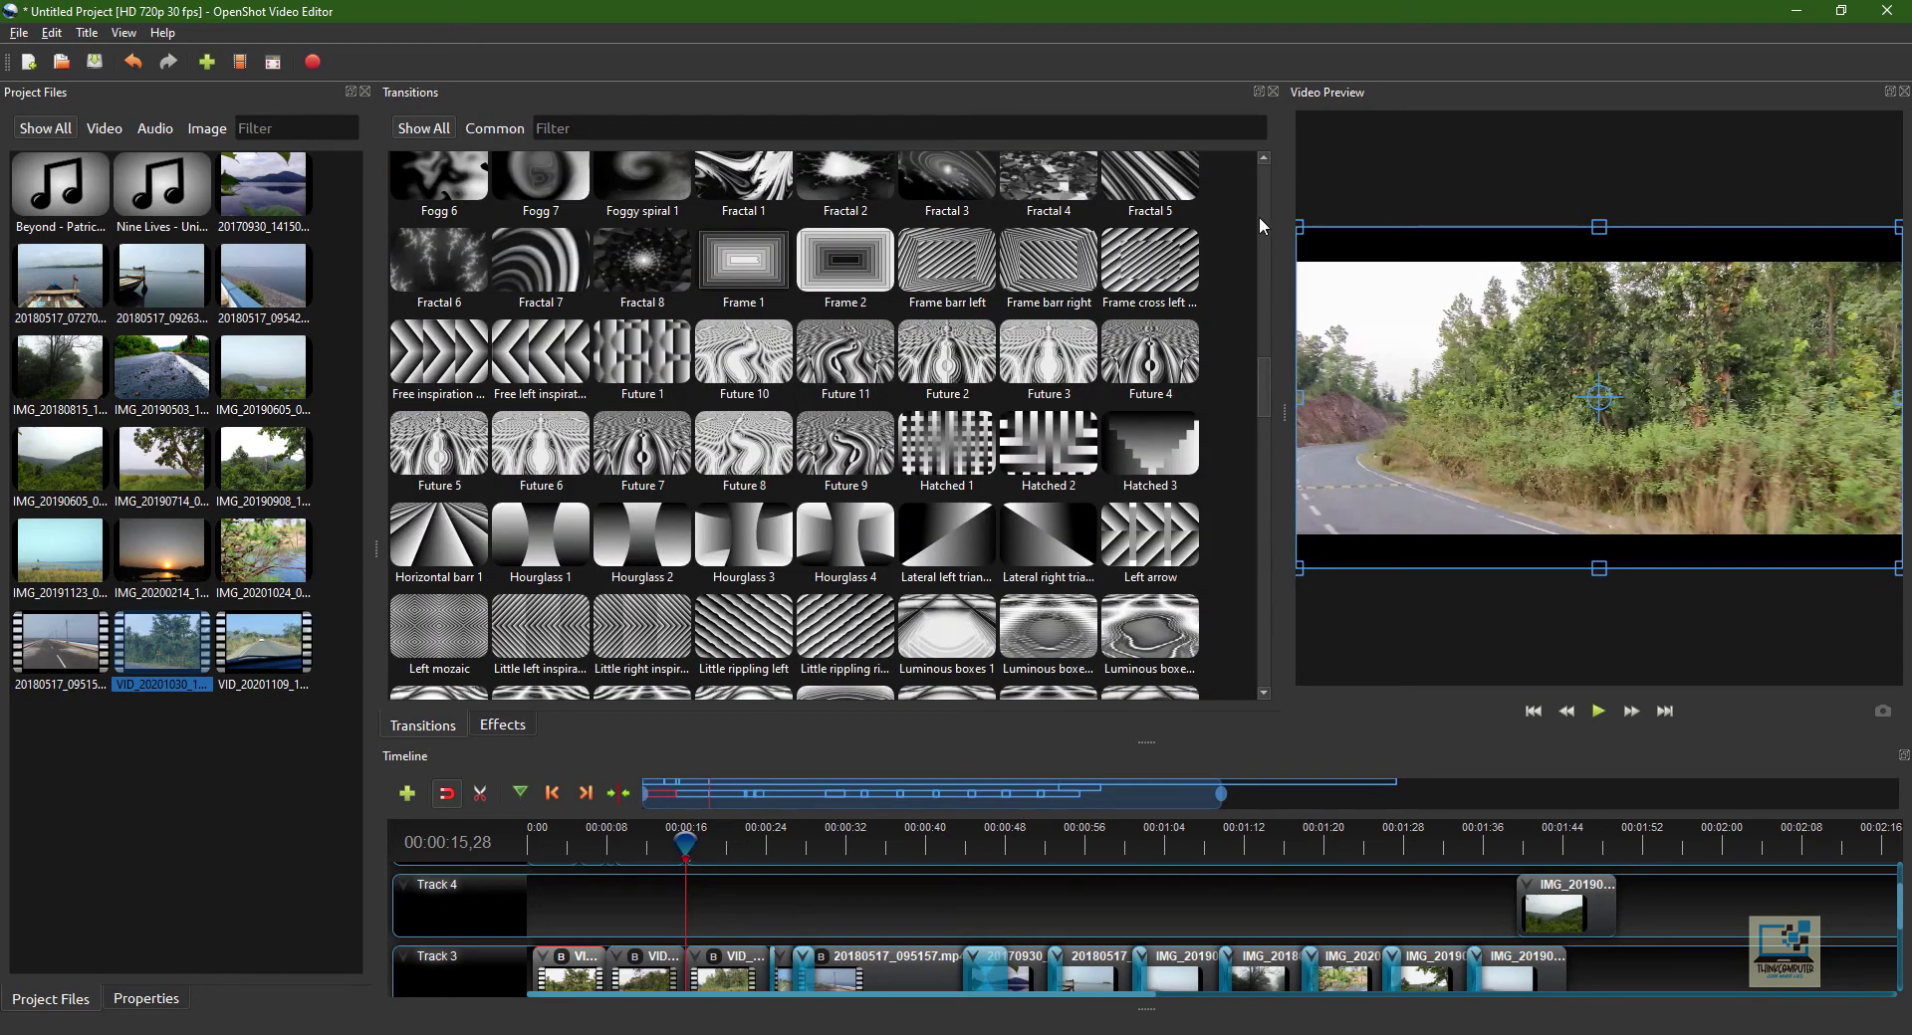
{"action": "left_click_drag", "start_coordinate": [1259, 383], "coordinate": [1293, 232]}
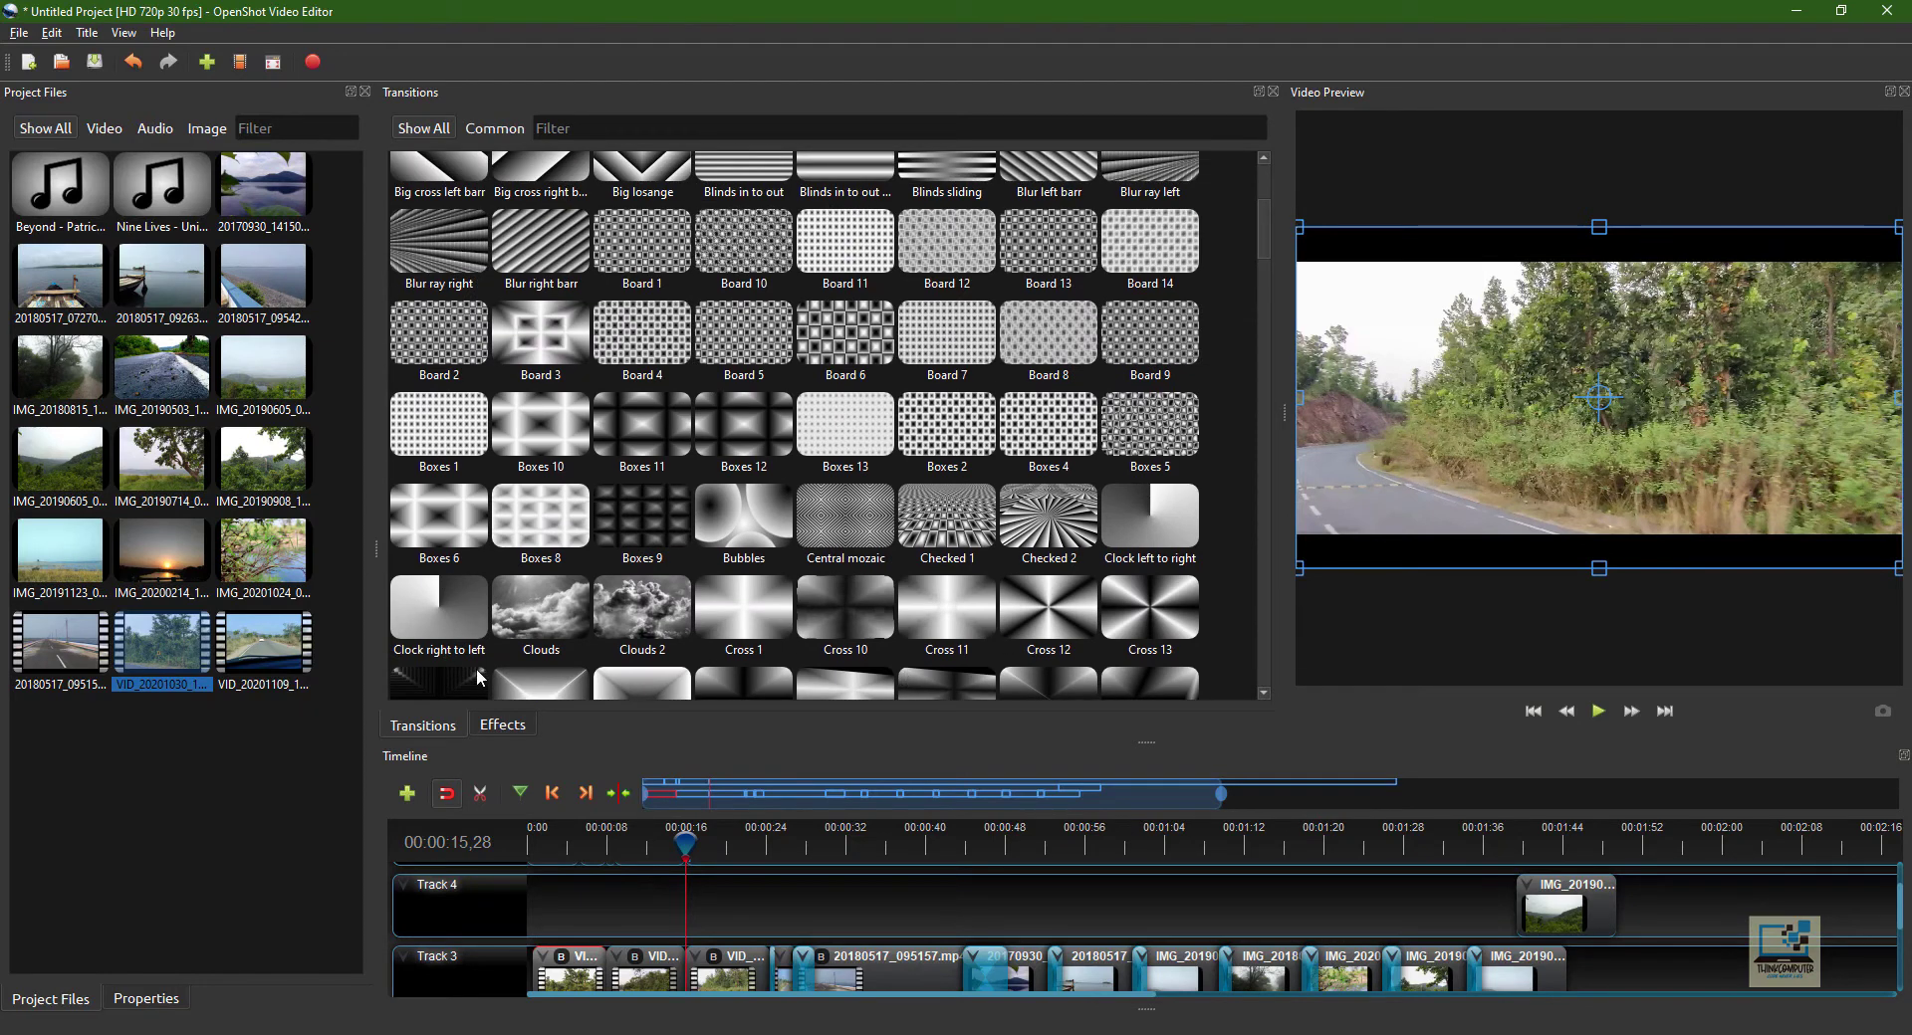
{"action": "left_click_drag", "start_coordinate": [640, 634], "coordinate": [602, 980]}
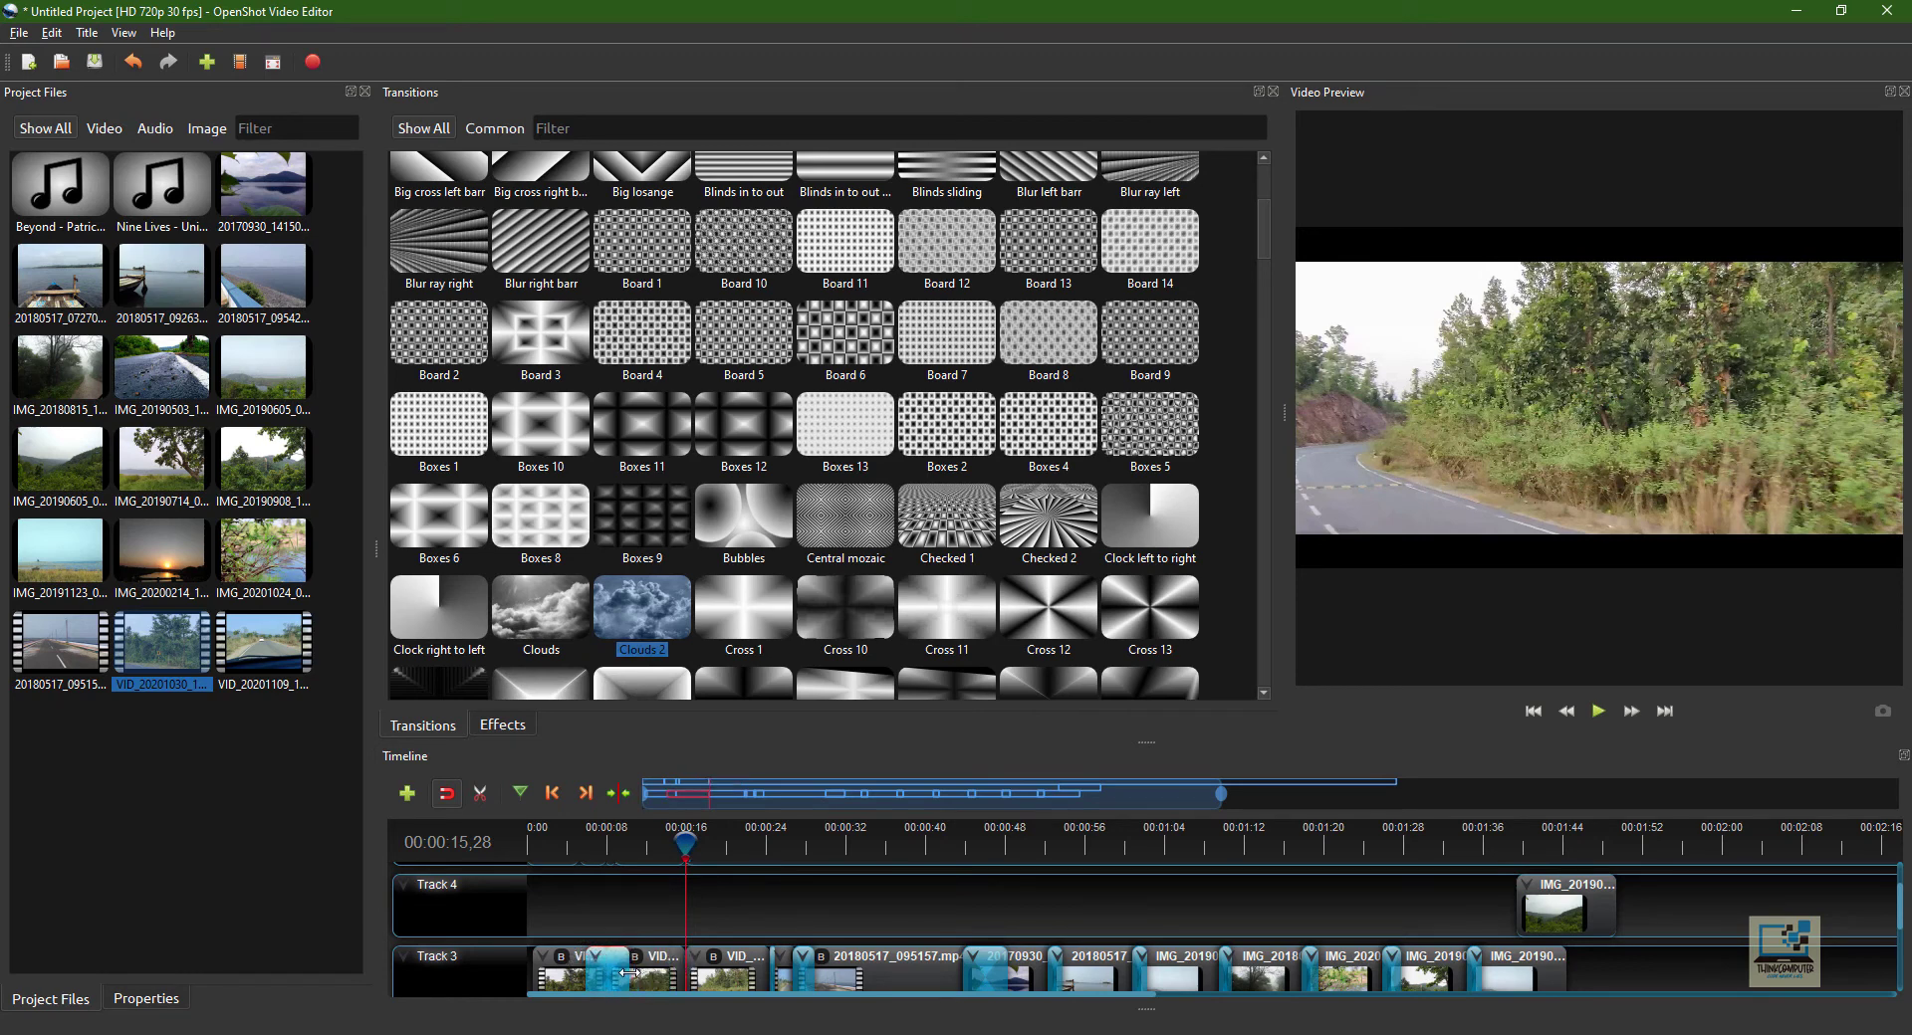
{"action": "left_click_drag", "start_coordinate": [599, 974], "coordinate": [607, 974]}
- Place the Luminous frame 1 transition over the second cut on Track 3, at 00:00:15,28, and shorten it
{"action": "left_click_drag", "start_coordinate": [1265, 227], "coordinate": [1276, 450]}
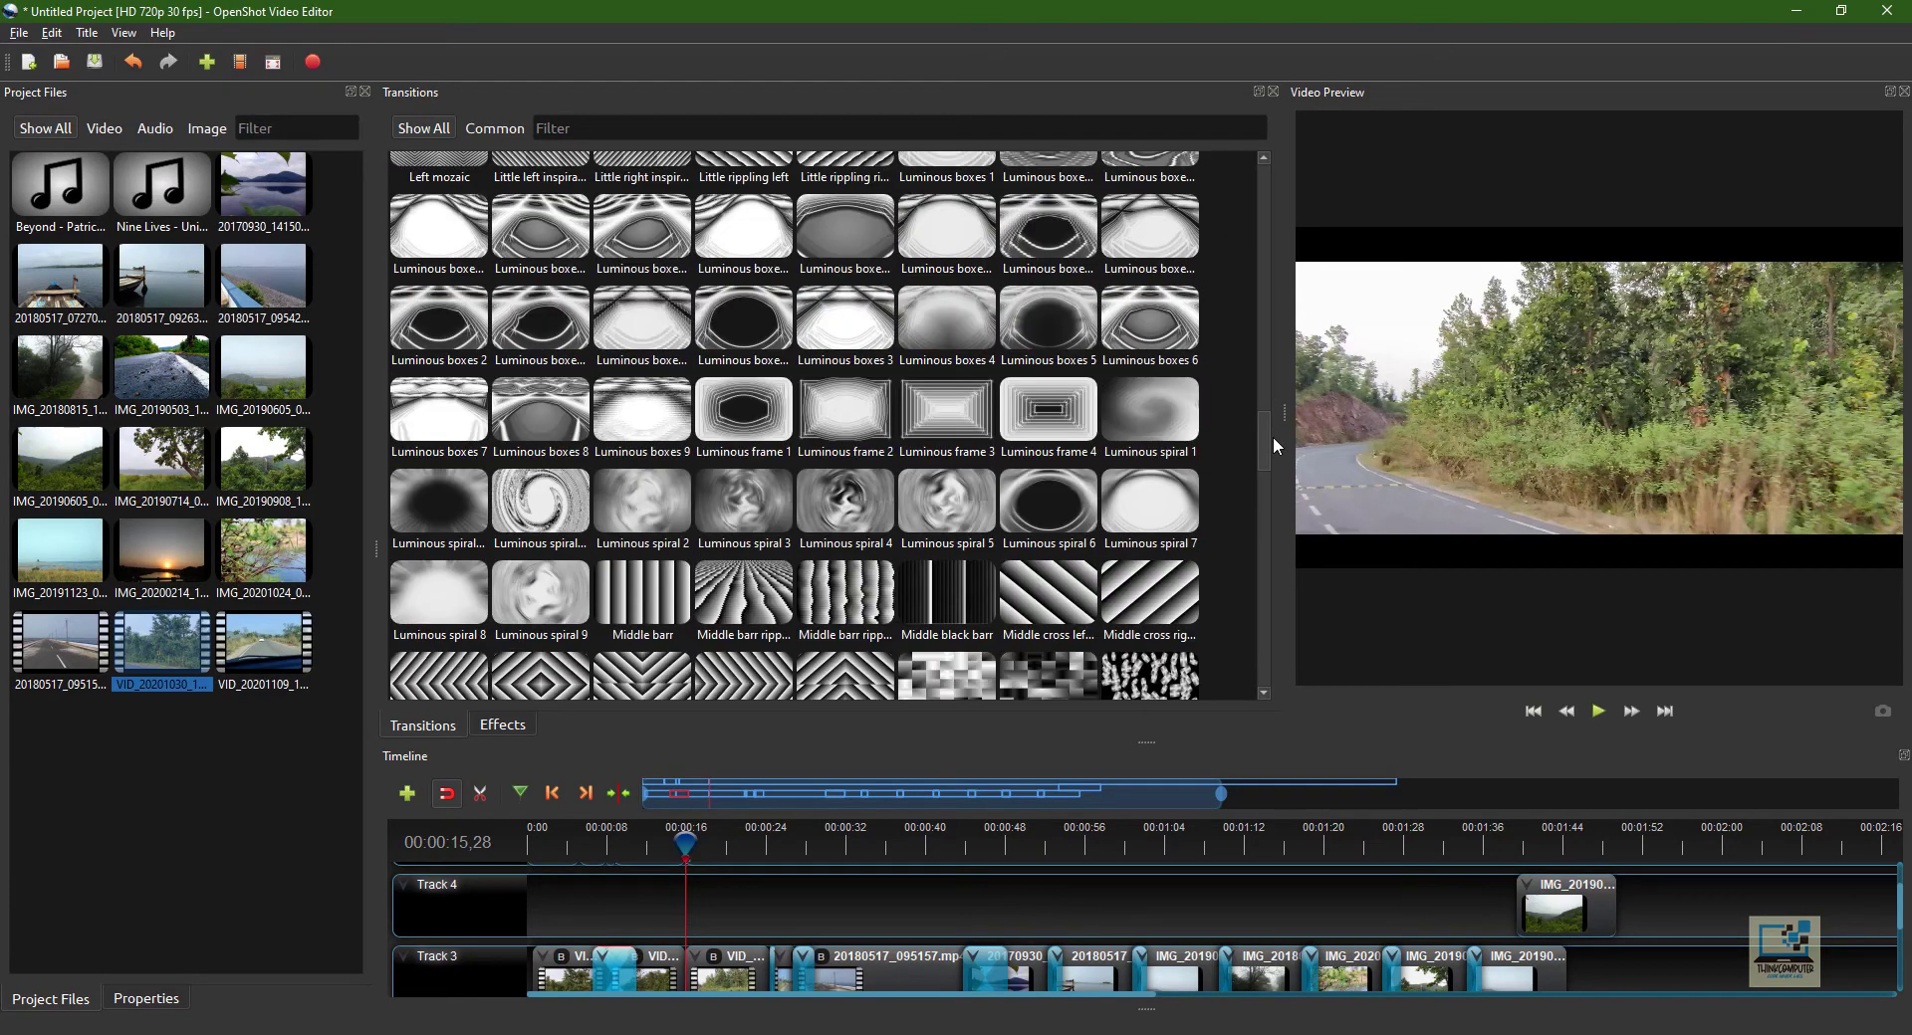
{"action": "left_click_drag", "start_coordinate": [747, 411], "coordinate": [685, 975]}
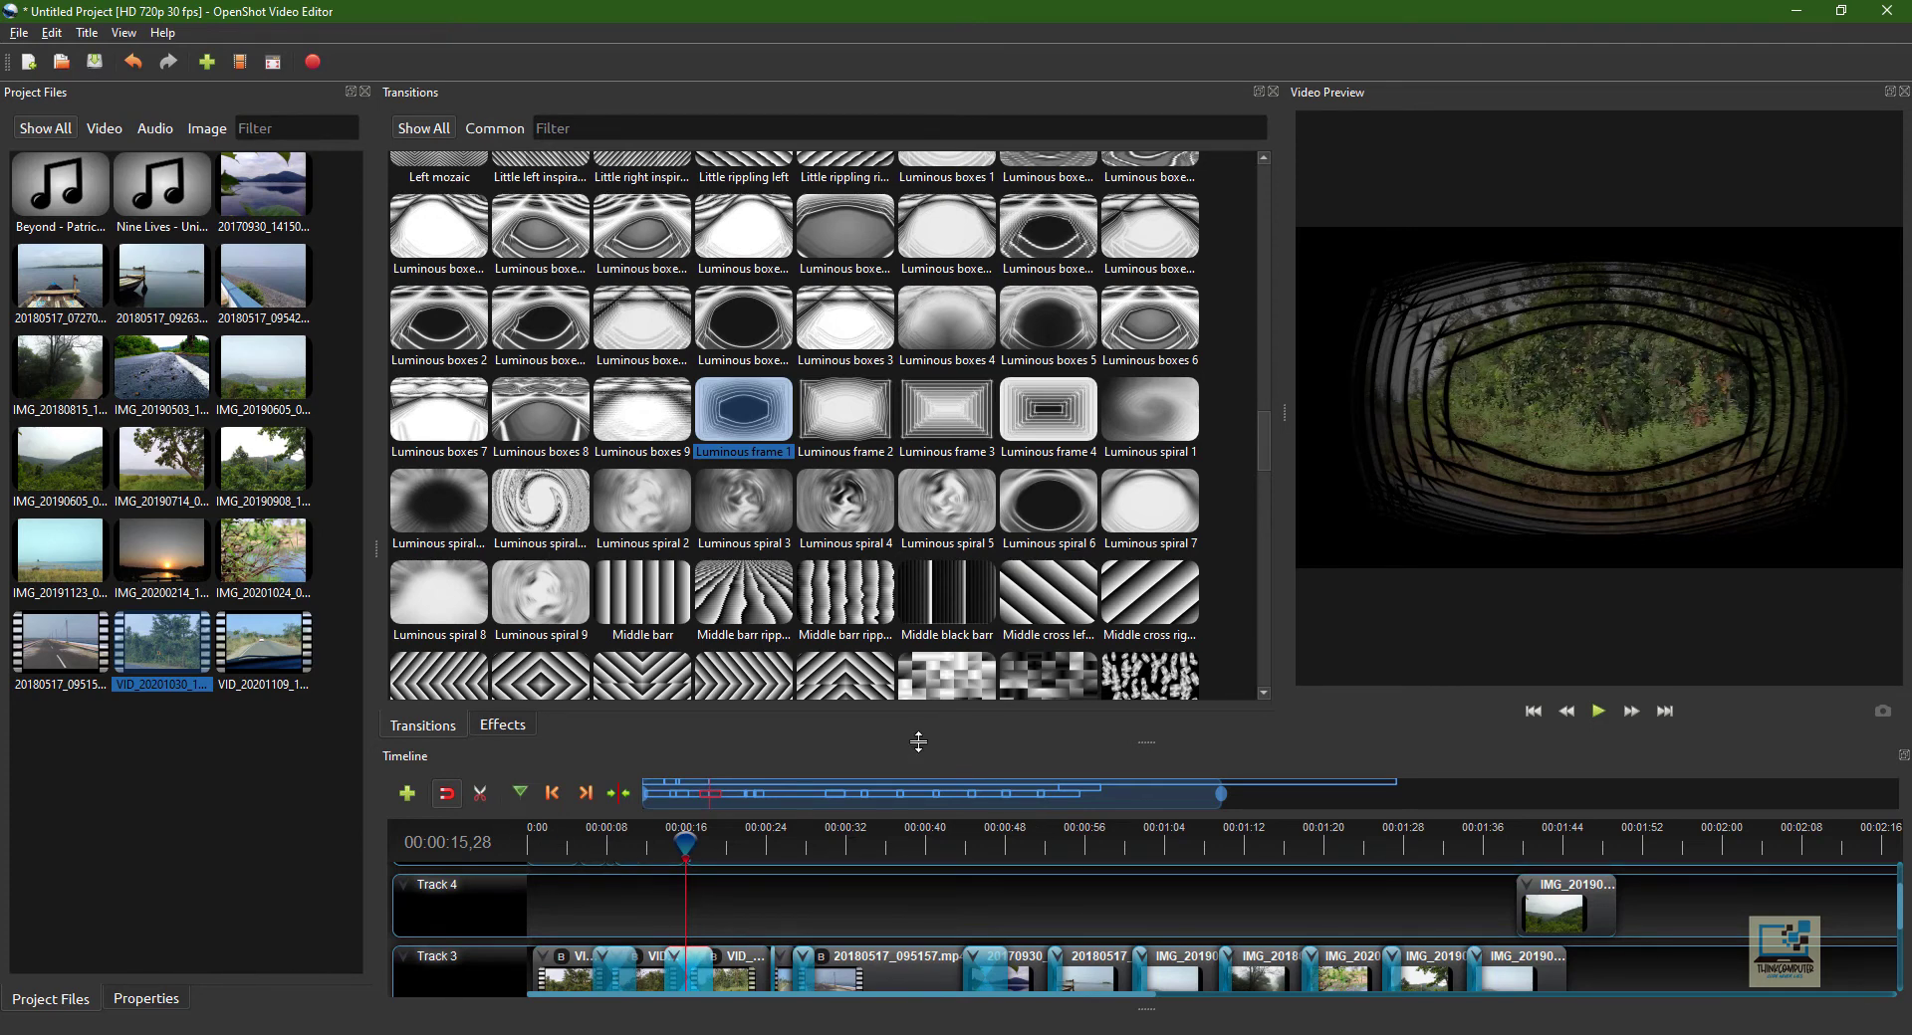
- Enlarge the timeline area and lock Track 3
{"action": "left_click_drag", "start_coordinate": [912, 739], "coordinate": [912, 620]}
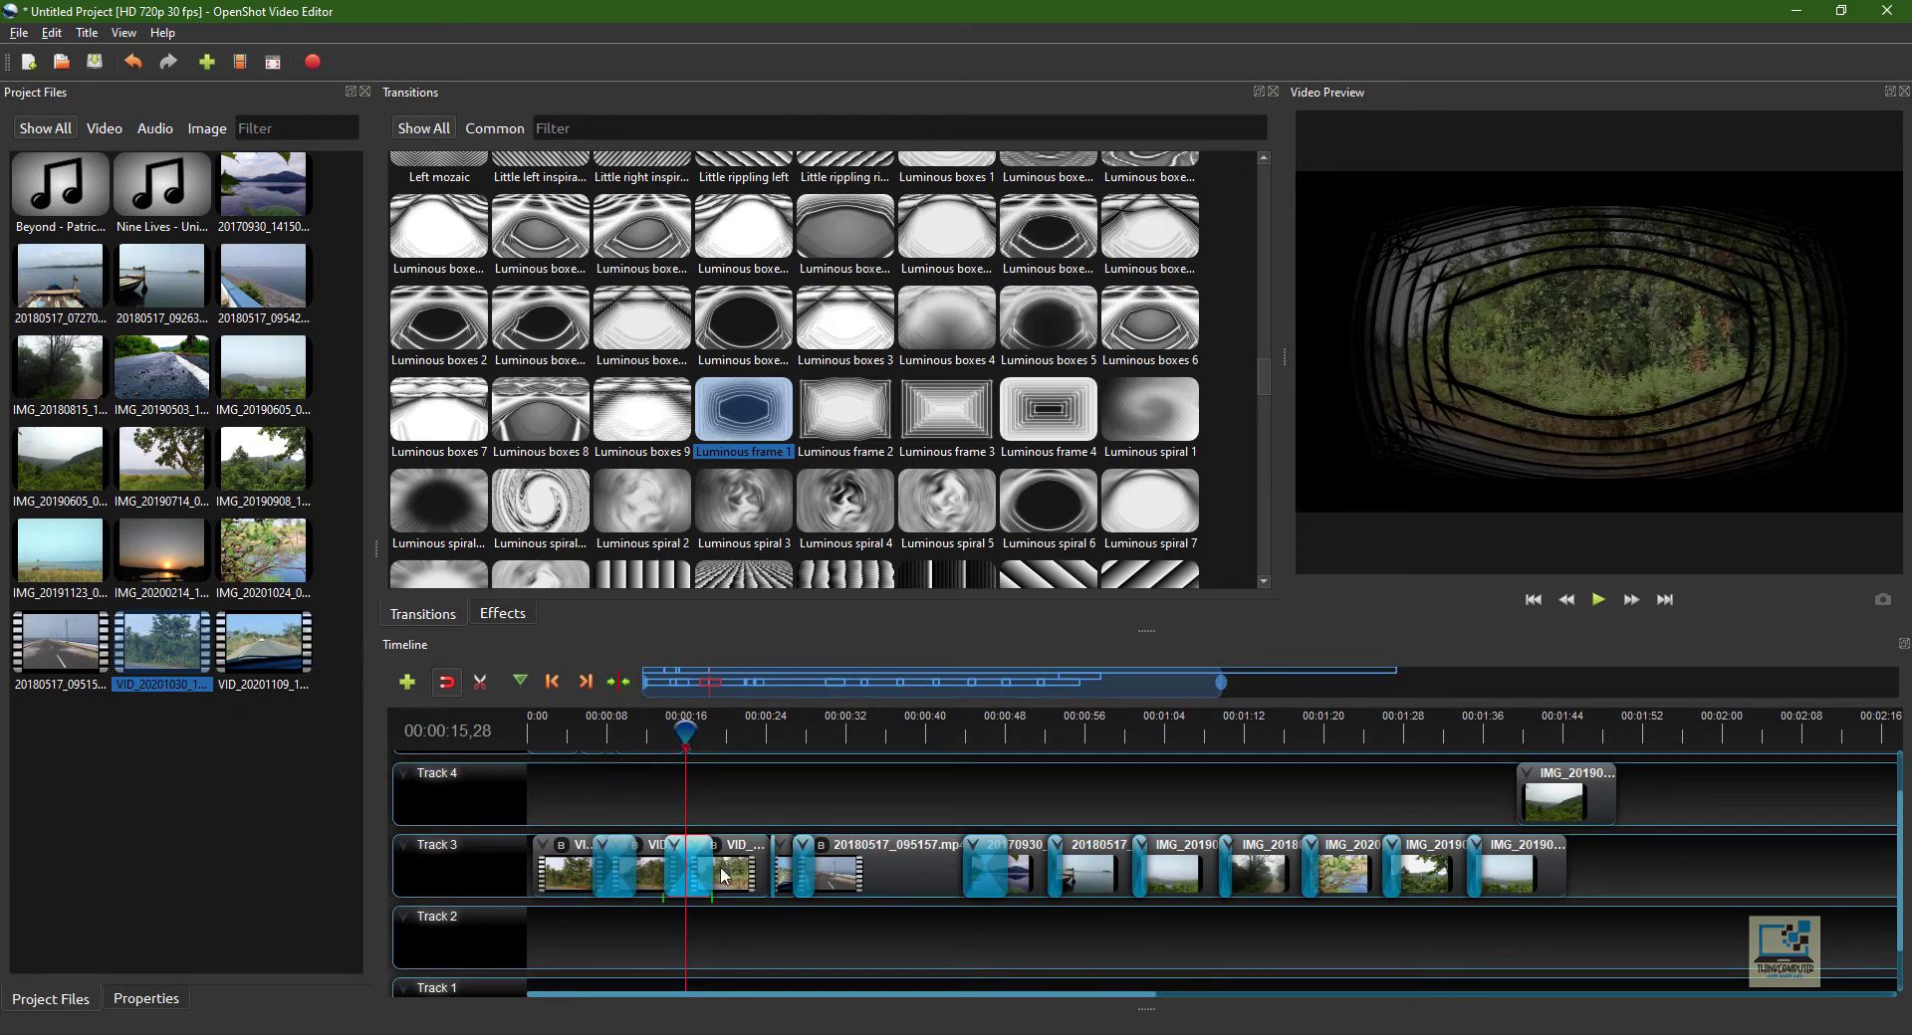
{"action": "right_click", "coordinate": [439, 852]}
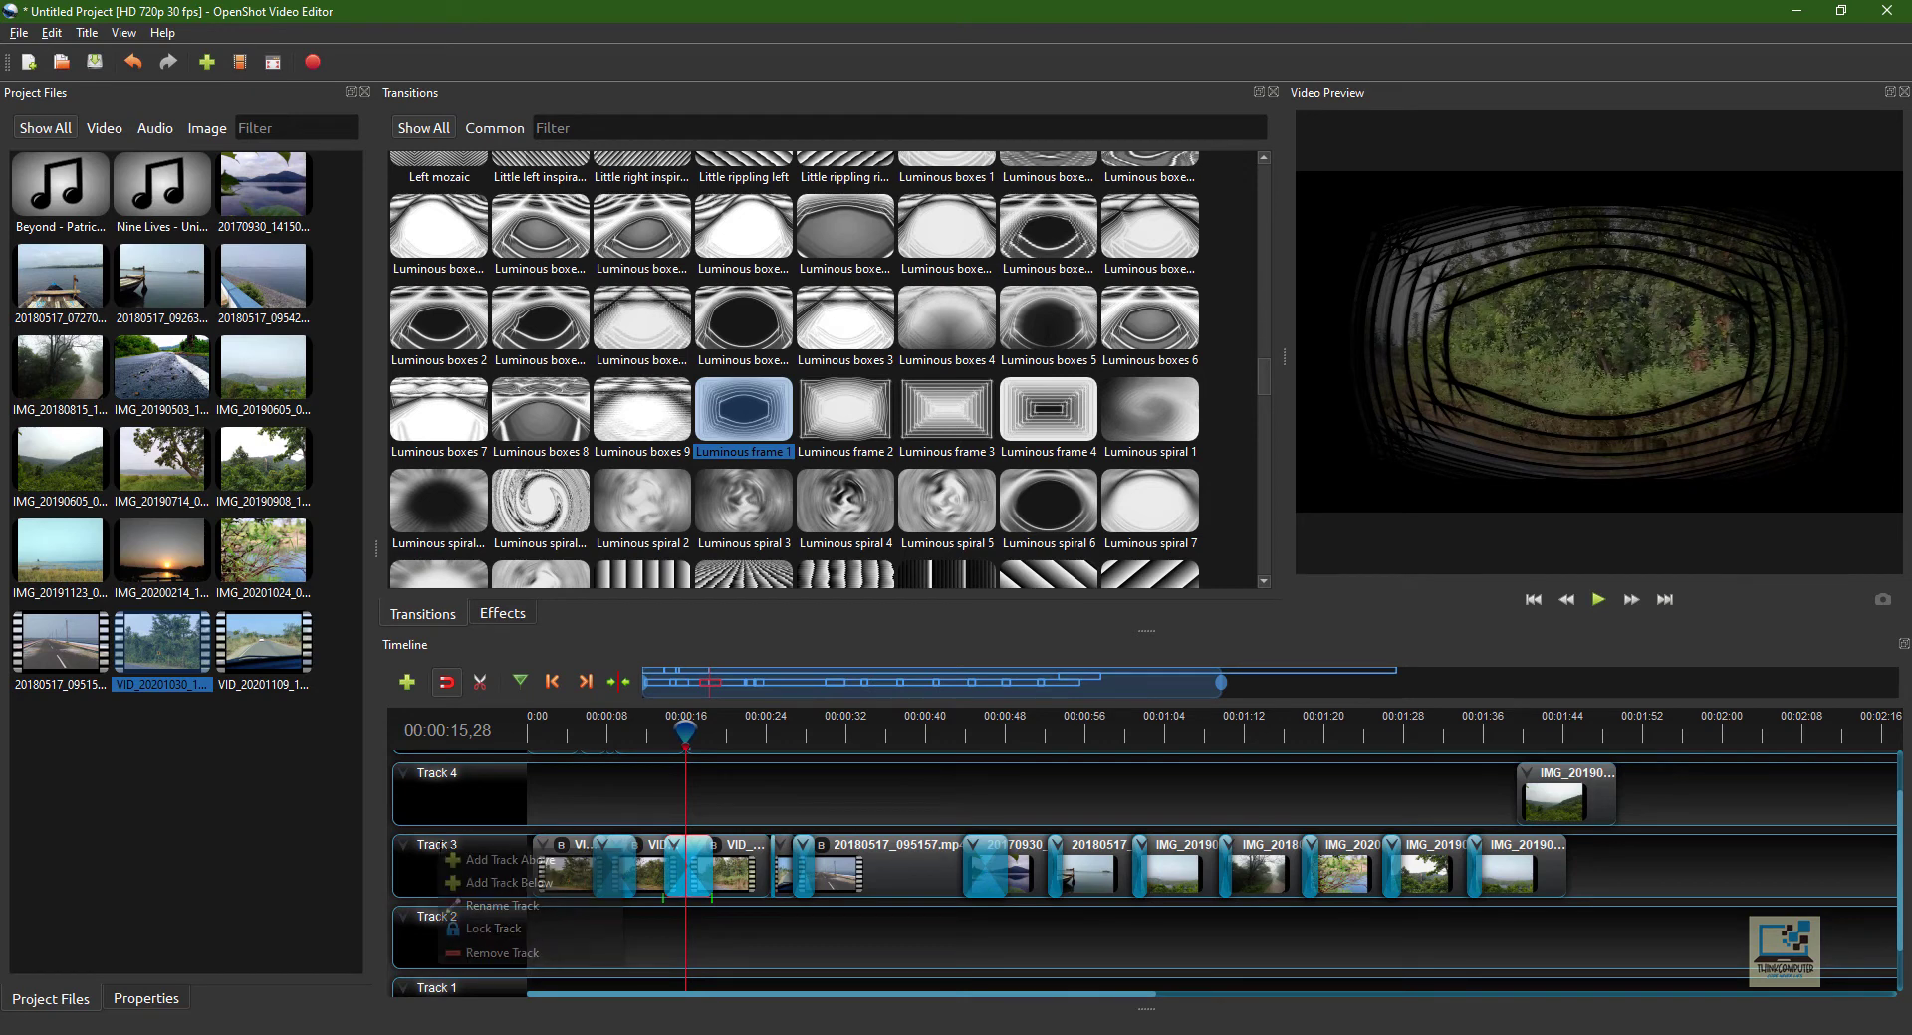
{"action": "left_click", "coordinate": [501, 929]}
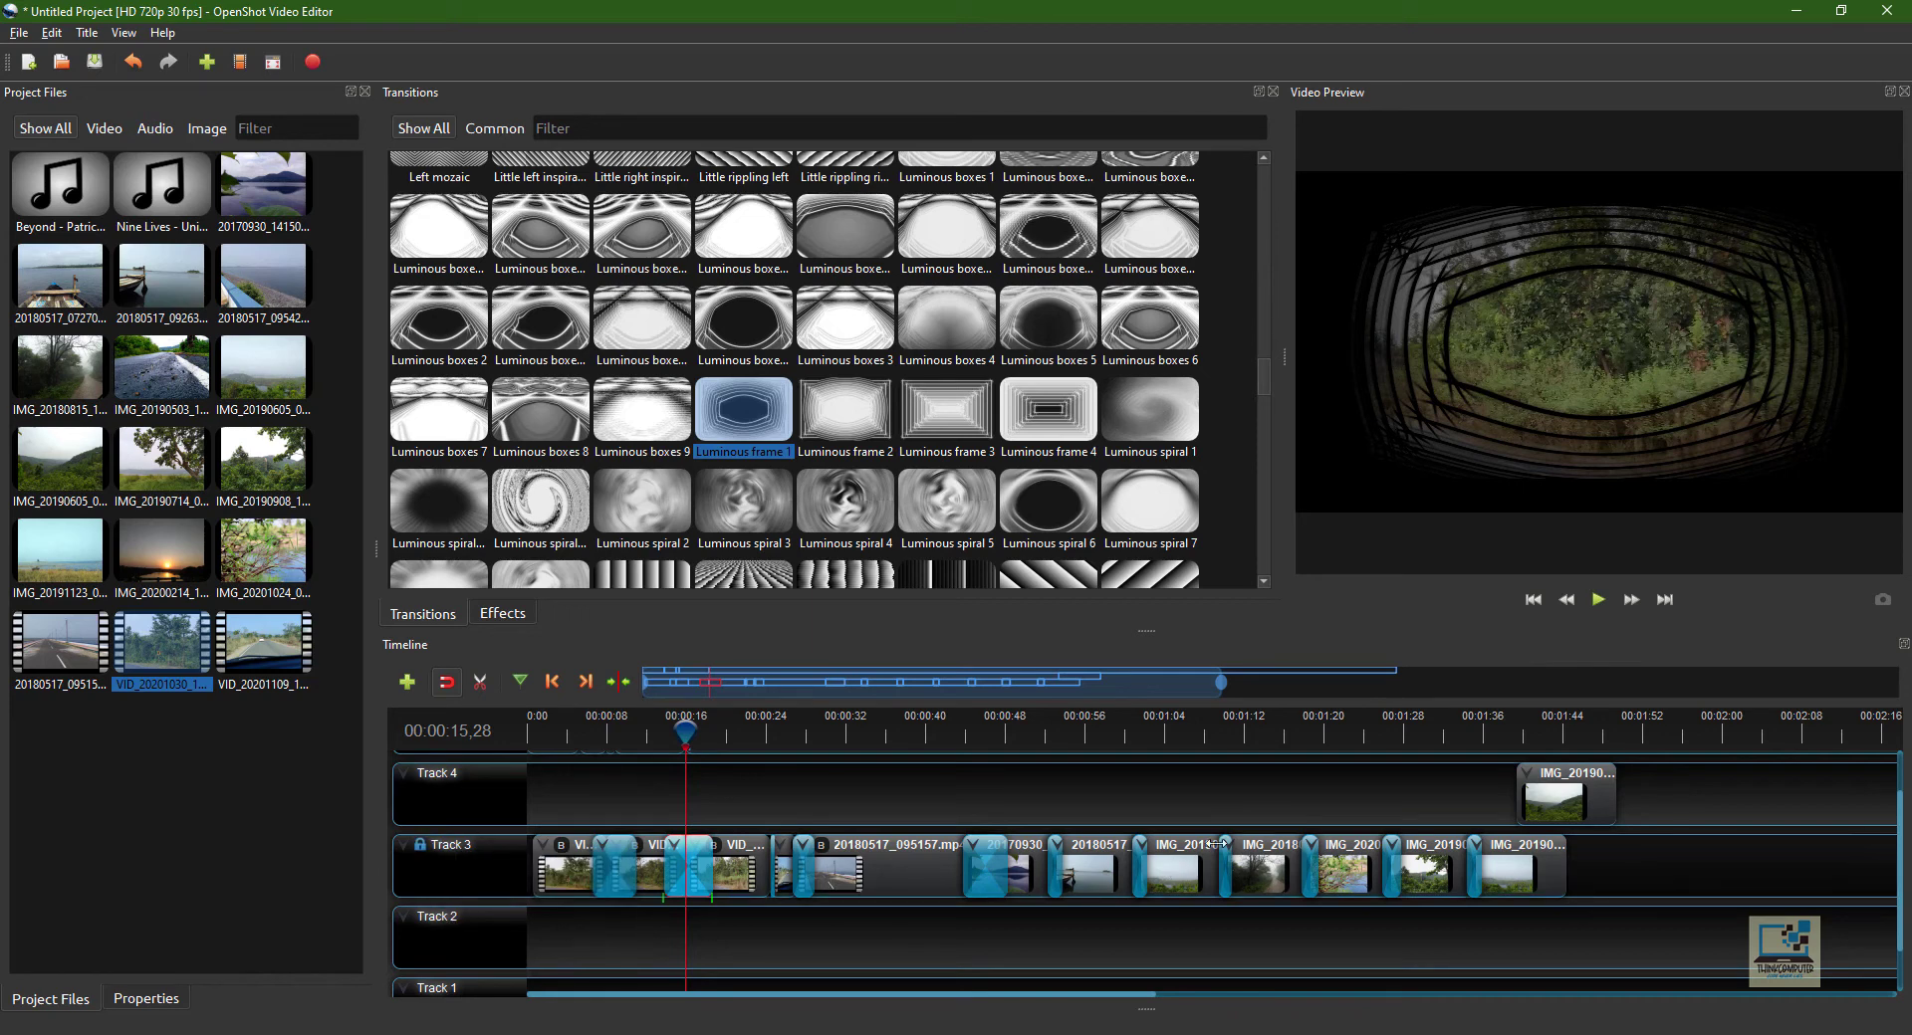
- Play the timeline from 00:00:03,16 through both new transitions on Track 3, and pause after the second one
{"action": "left_click_drag", "start_coordinate": [685, 731], "coordinate": [570, 731]}
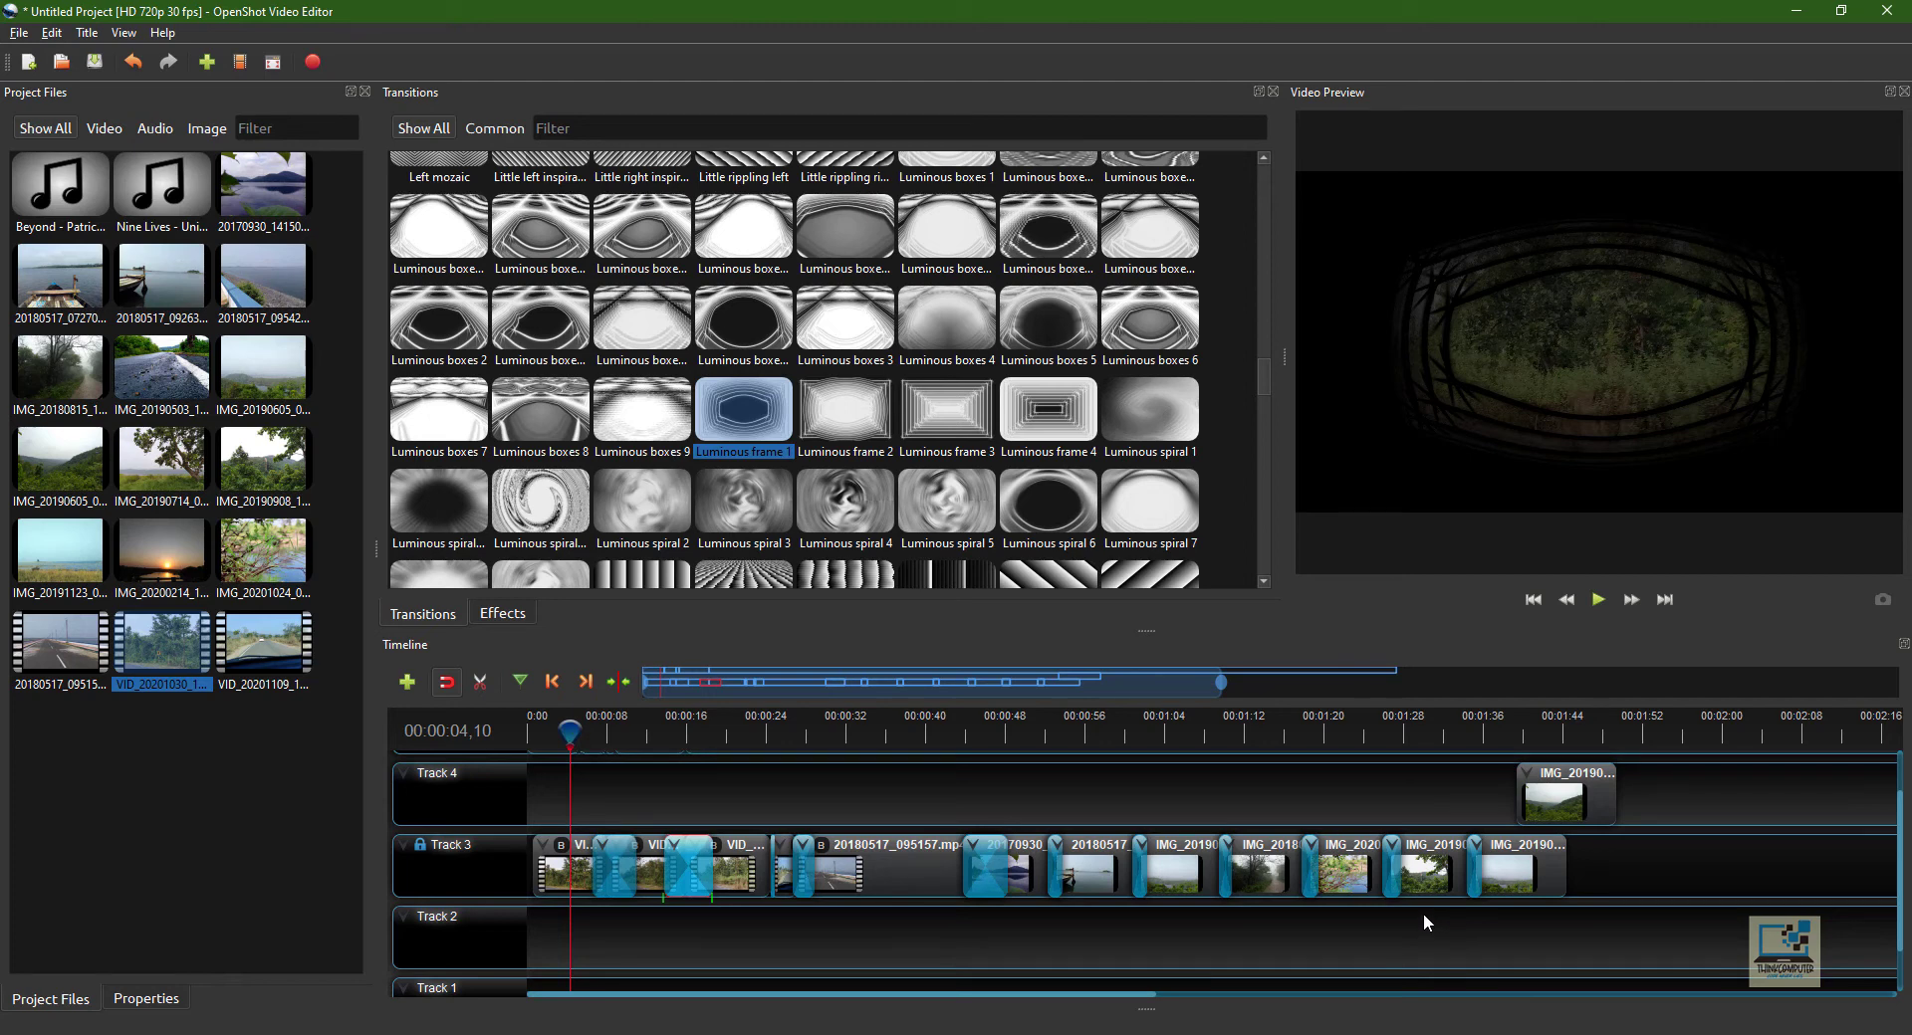
{"action": "left_click_drag", "start_coordinate": [570, 732], "coordinate": [562, 733]}
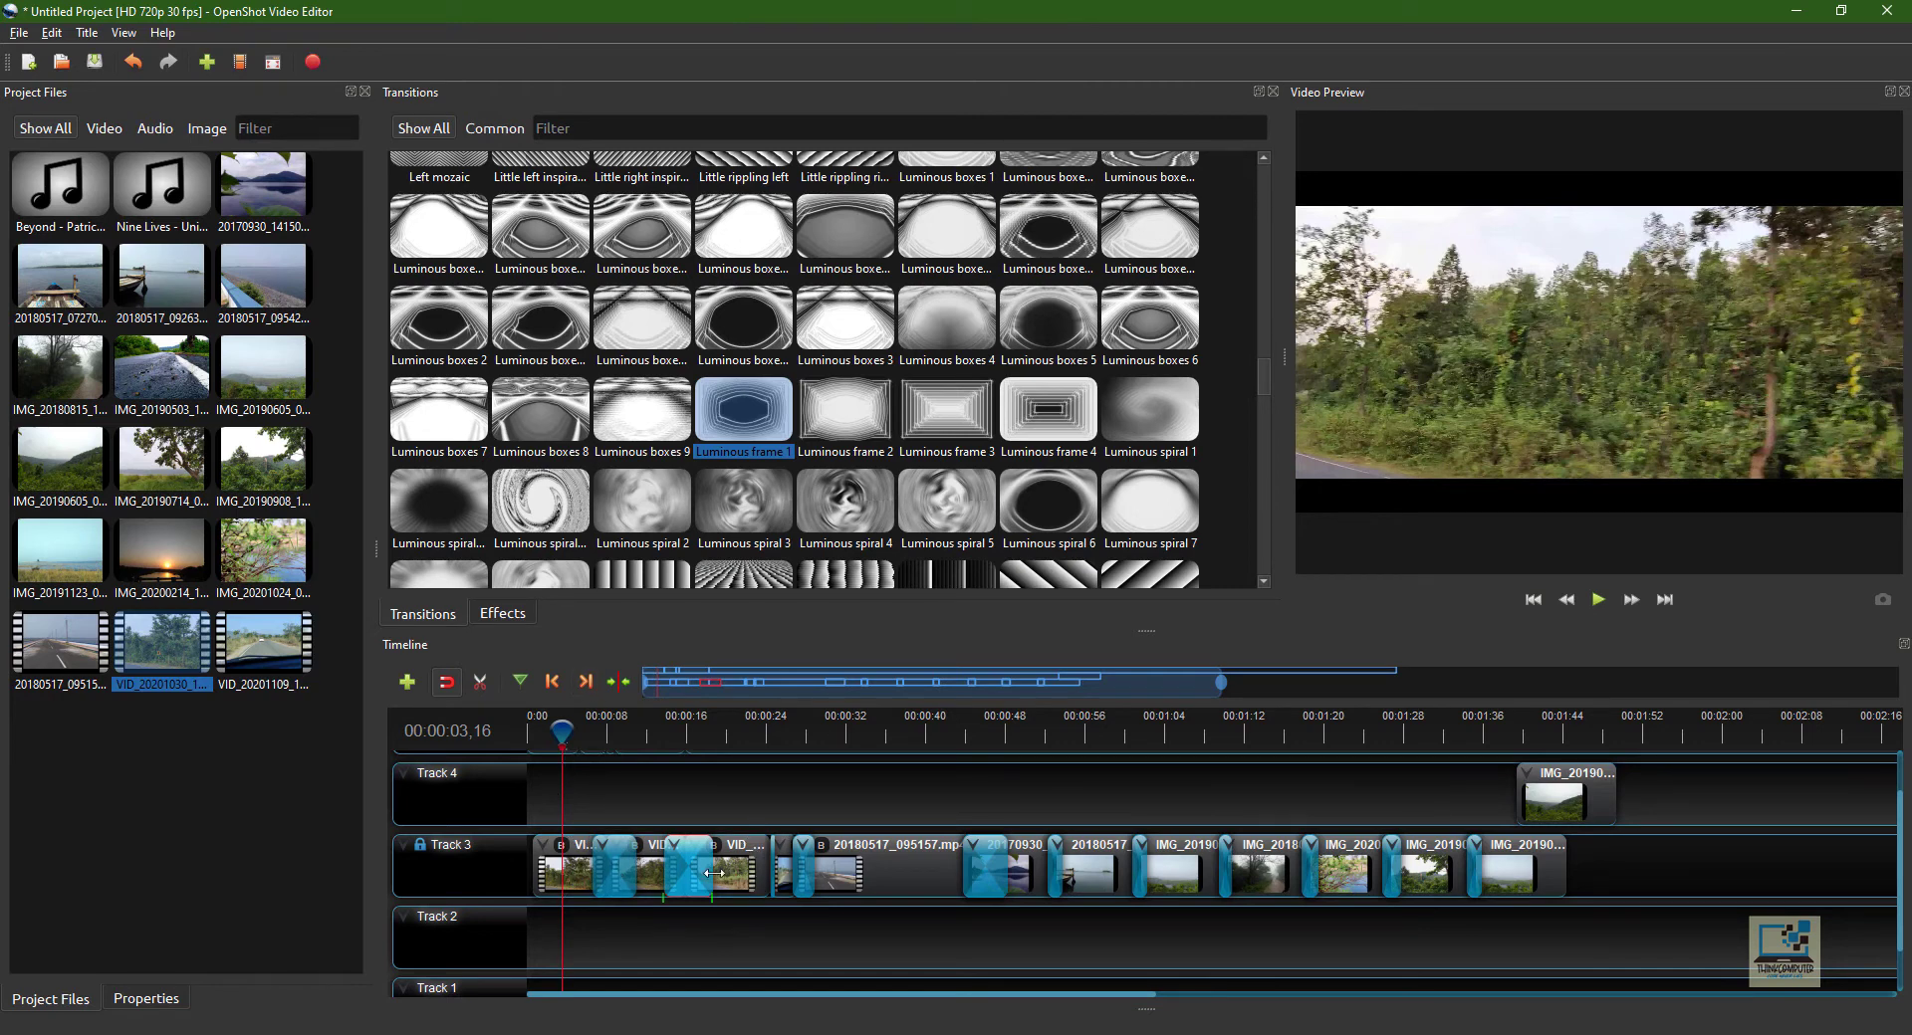
{"action": "left_click", "coordinate": [622, 878]}
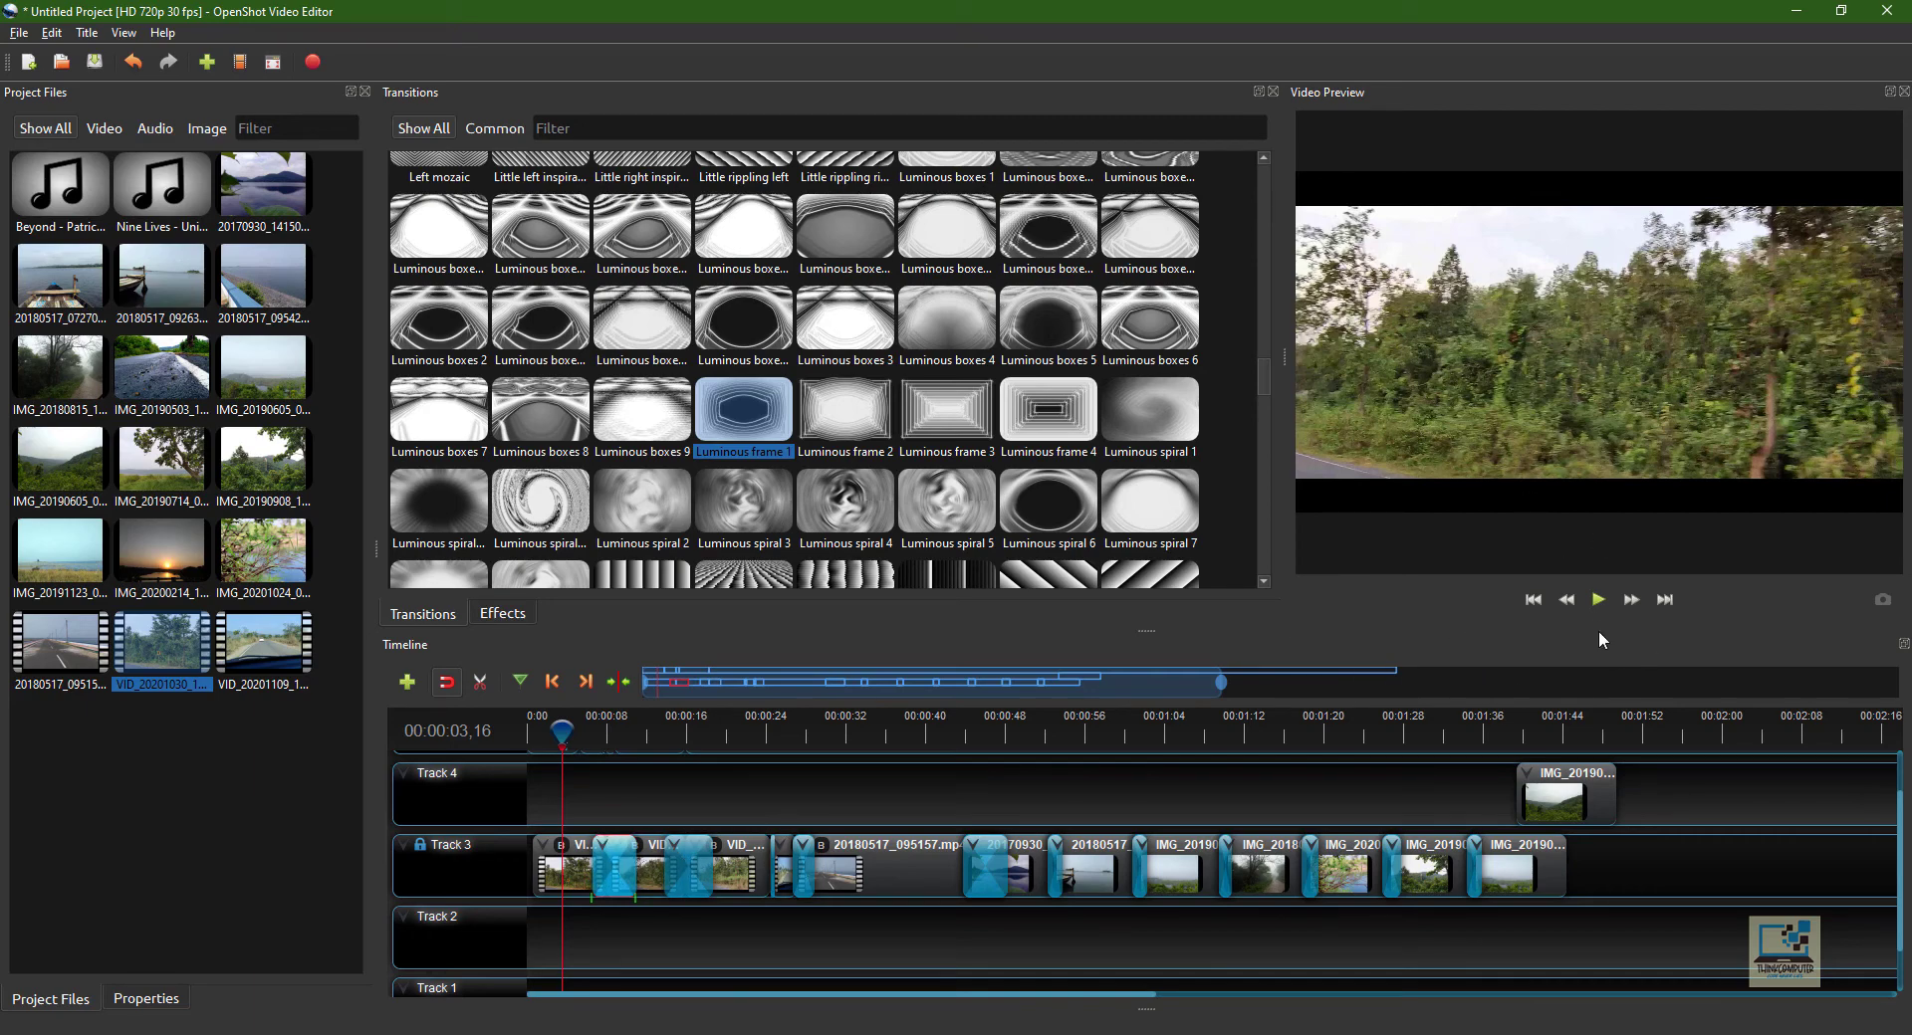
{"action": "left_click", "coordinate": [1598, 600]}
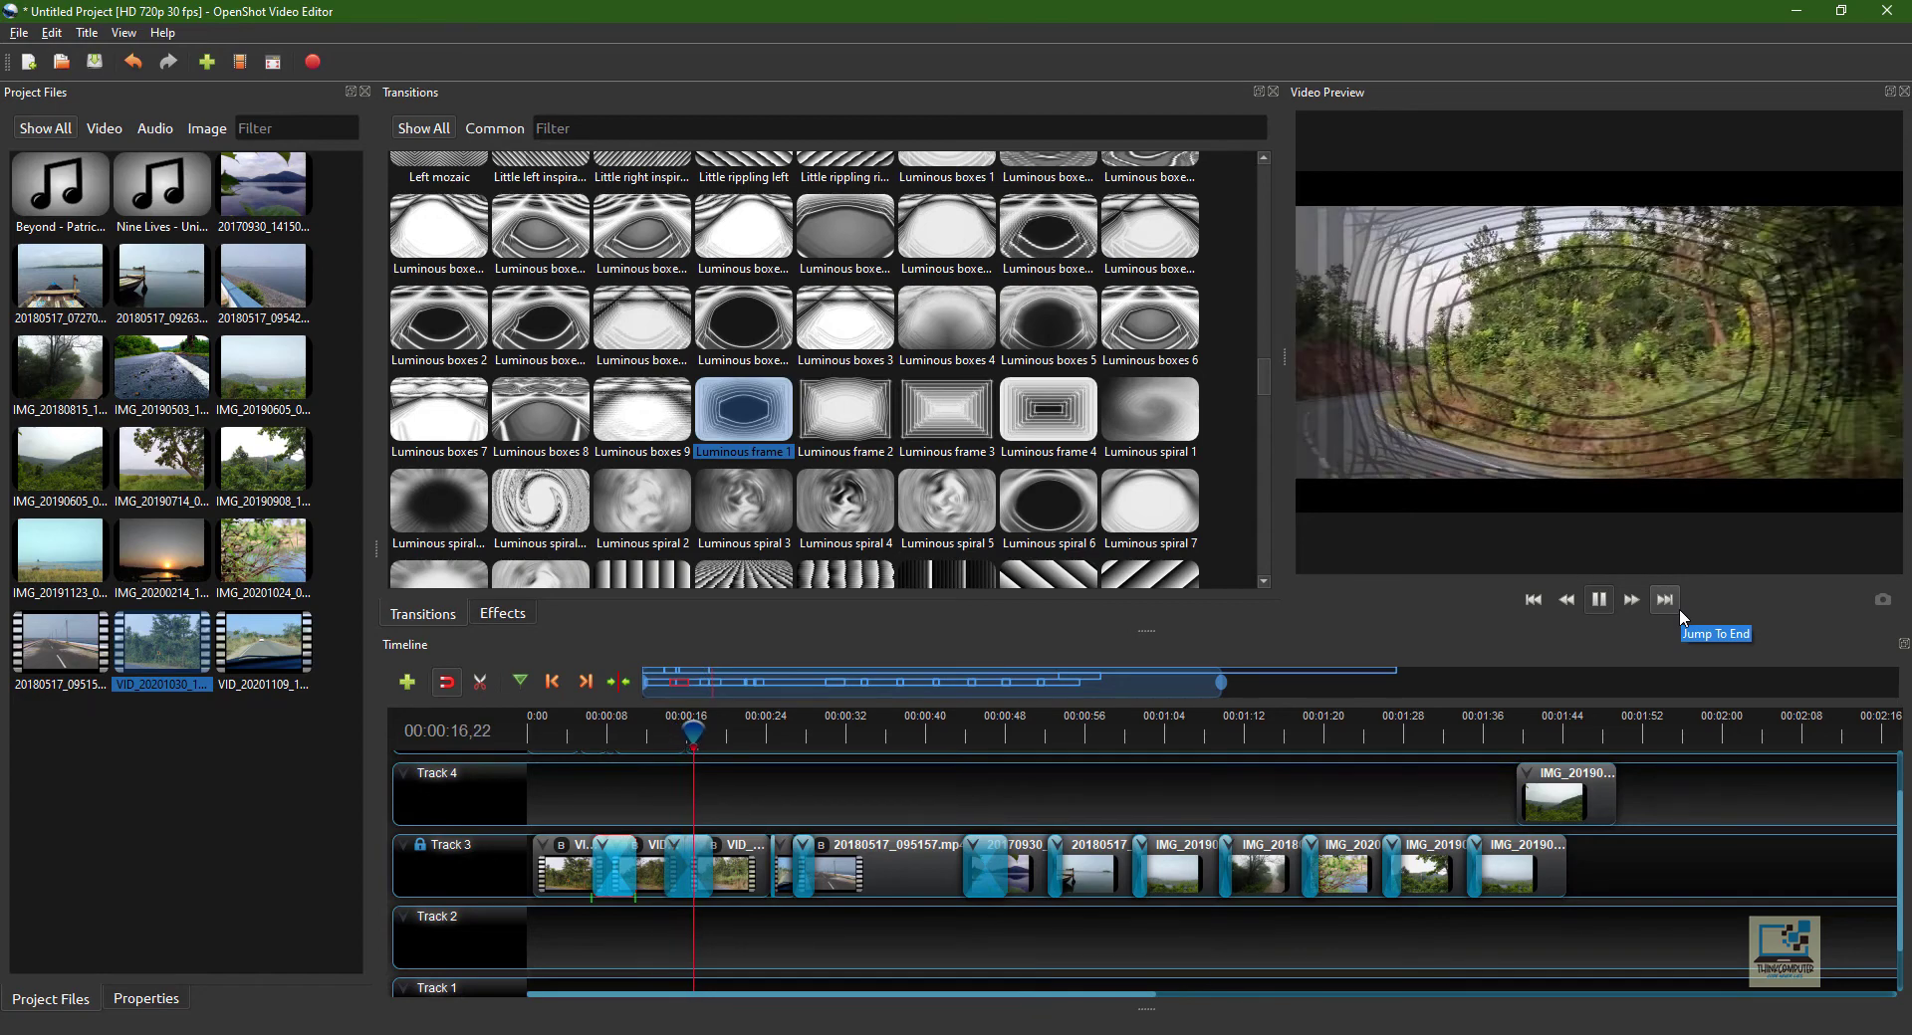
{"action": "left_click", "coordinate": [1597, 603]}
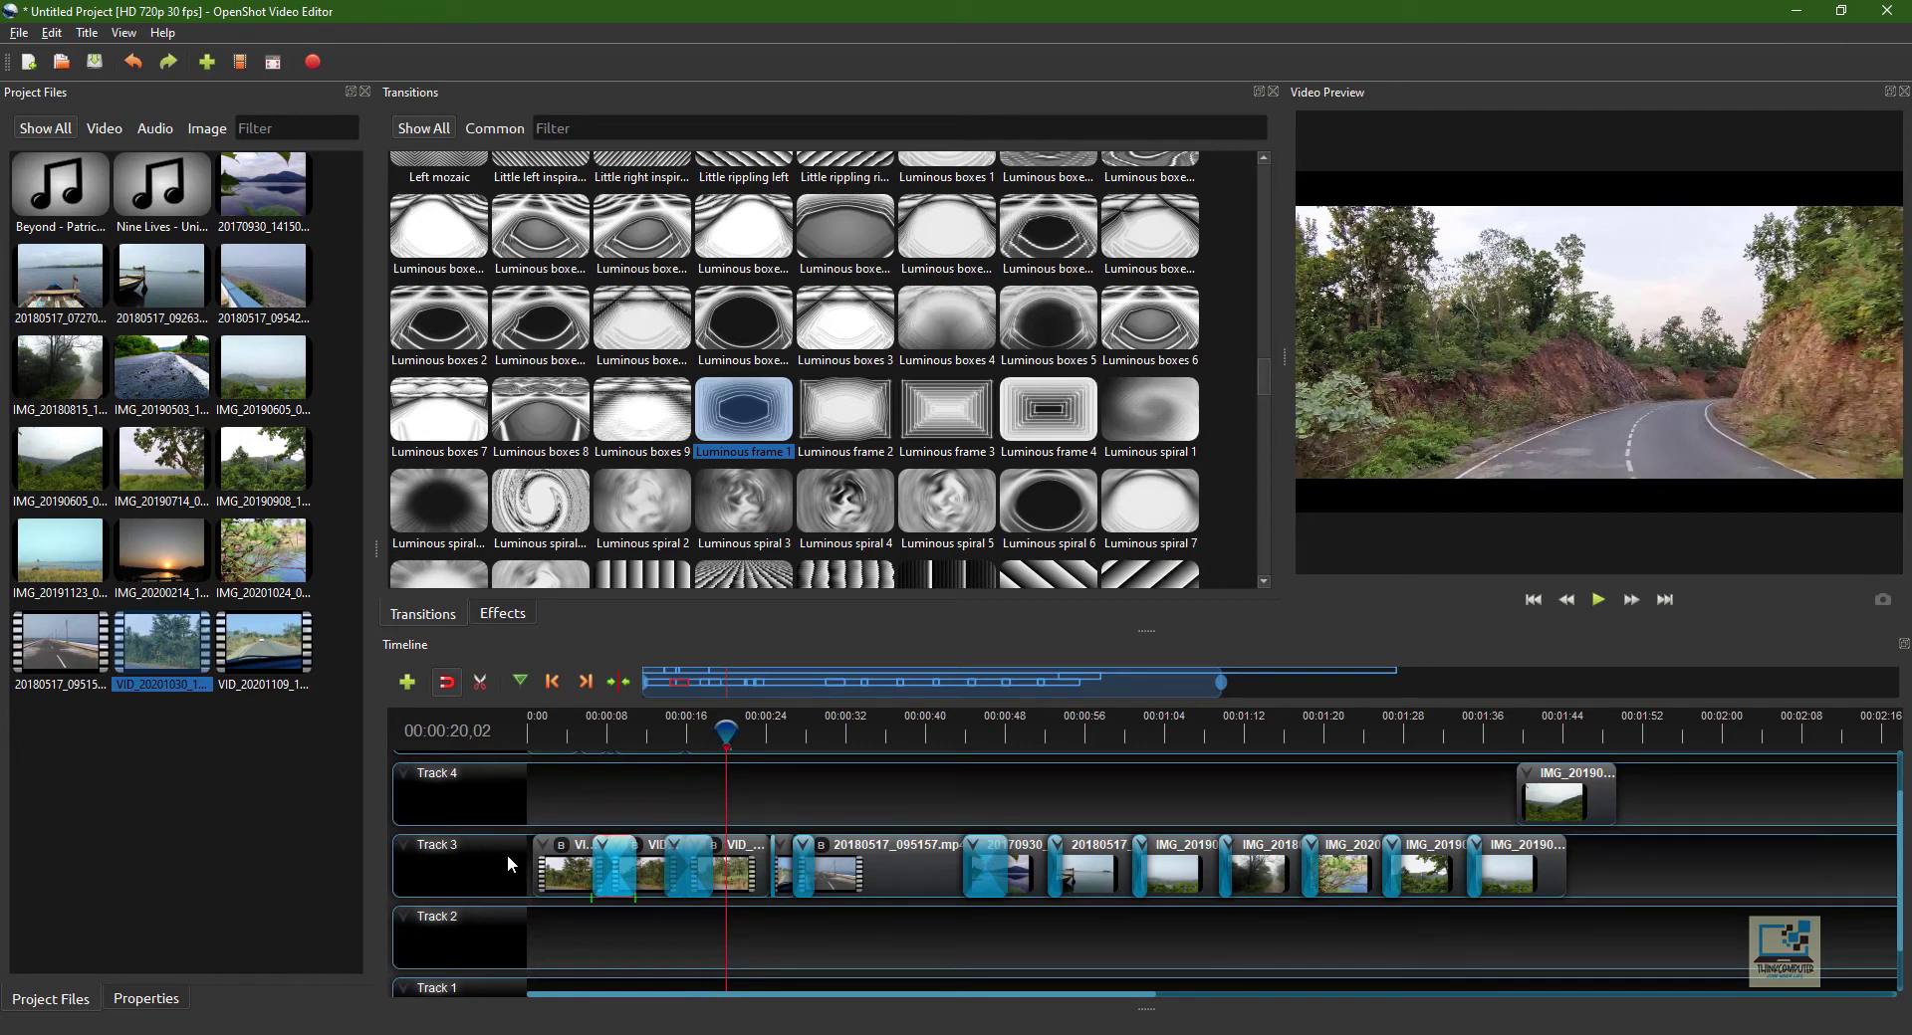
- Undo the Track 3 lock and the Luminous frame 1 and Clouds 2 transitions on the sliced clips
{"action": "key", "text": "ctrl+z"}
{"action": "key", "text": "ctrl+z"}
{"action": "key", "text": "ctrl+z"}
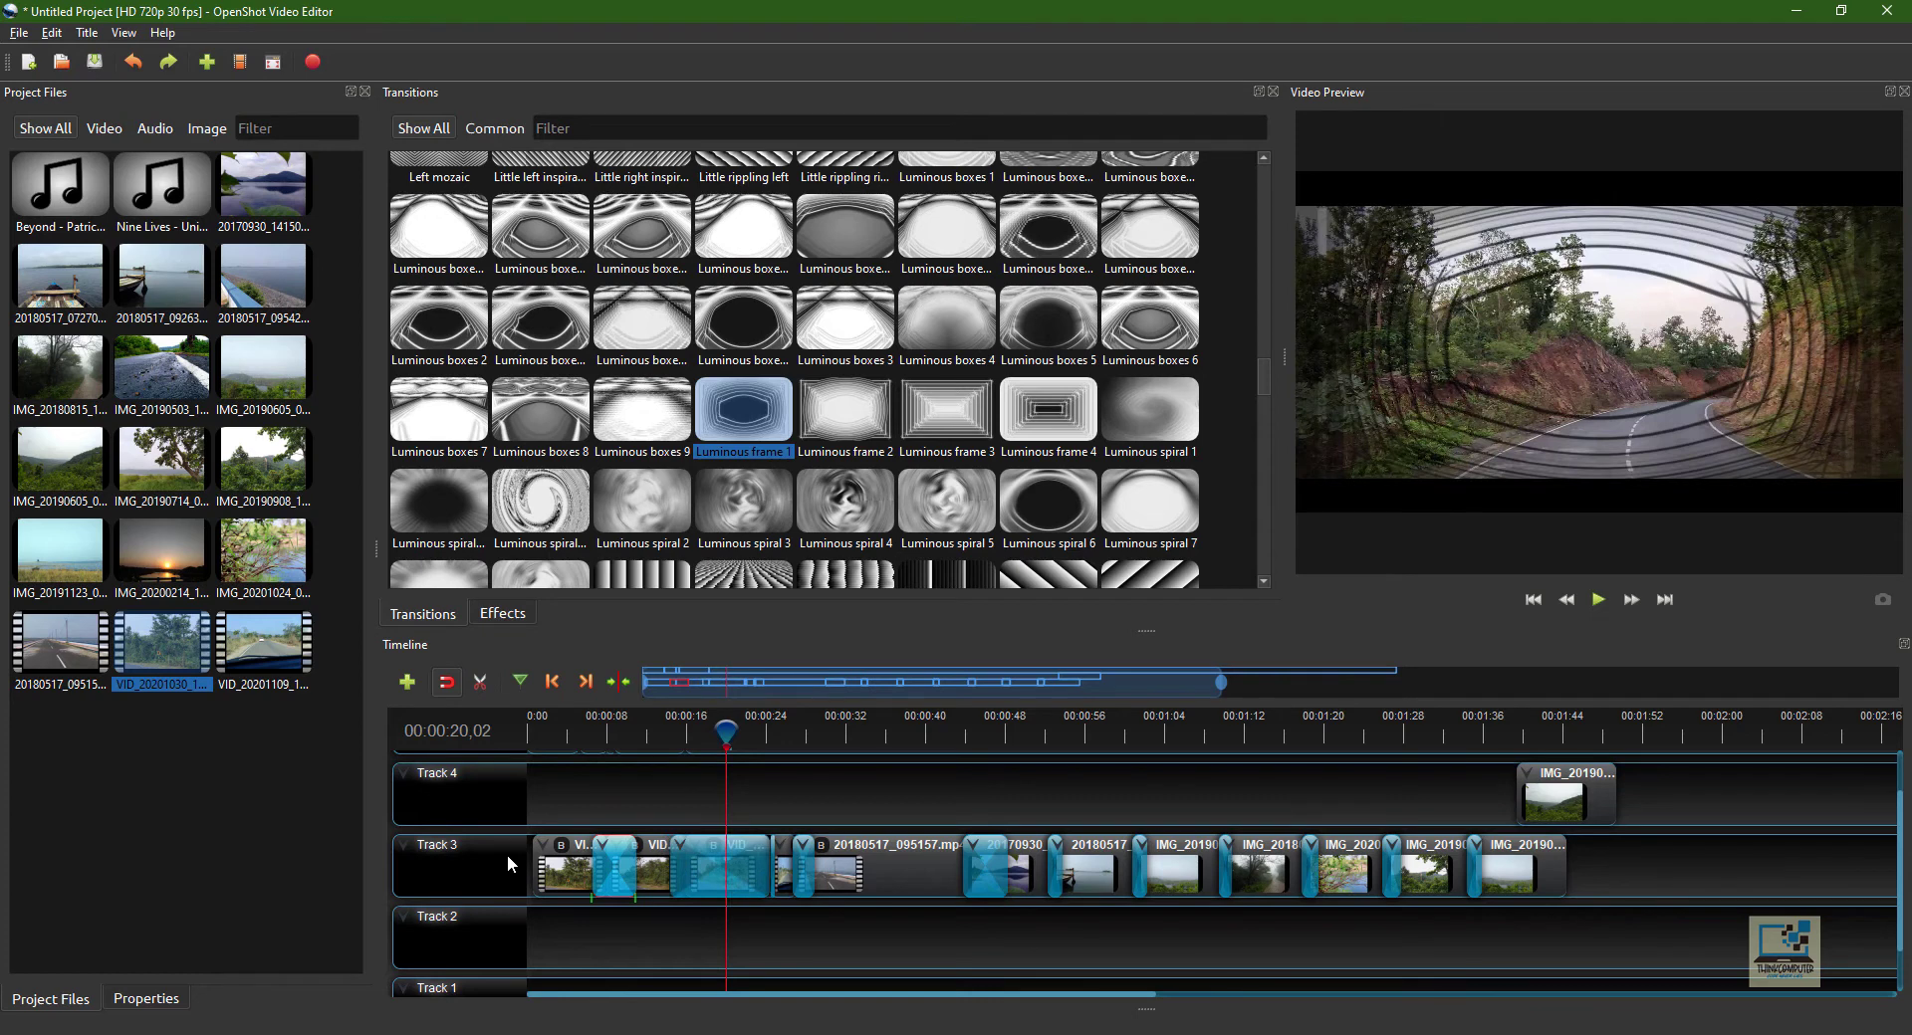
{"action": "key", "text": "ctrl+z"}
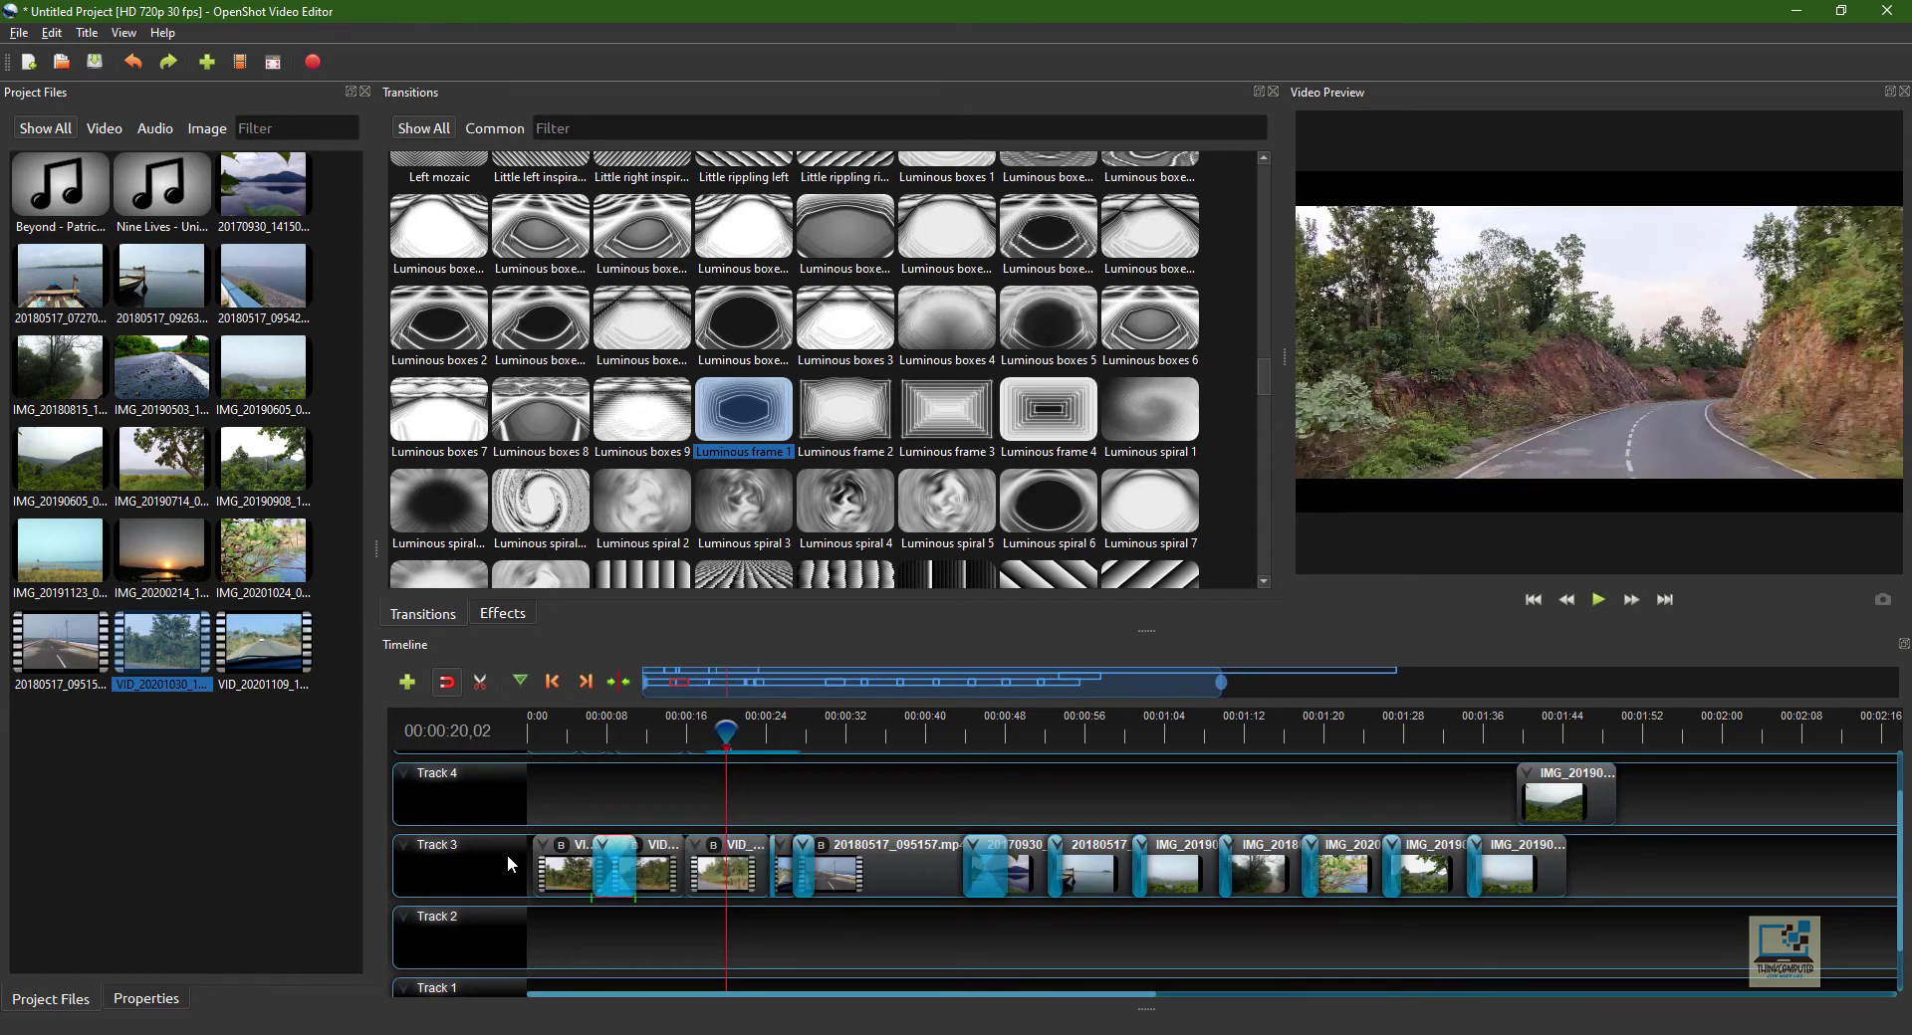
{"action": "key", "text": "ctrl+z"}
{"action": "key", "text": "ctrl+z"}
{"action": "key", "text": "ctrl+z"}
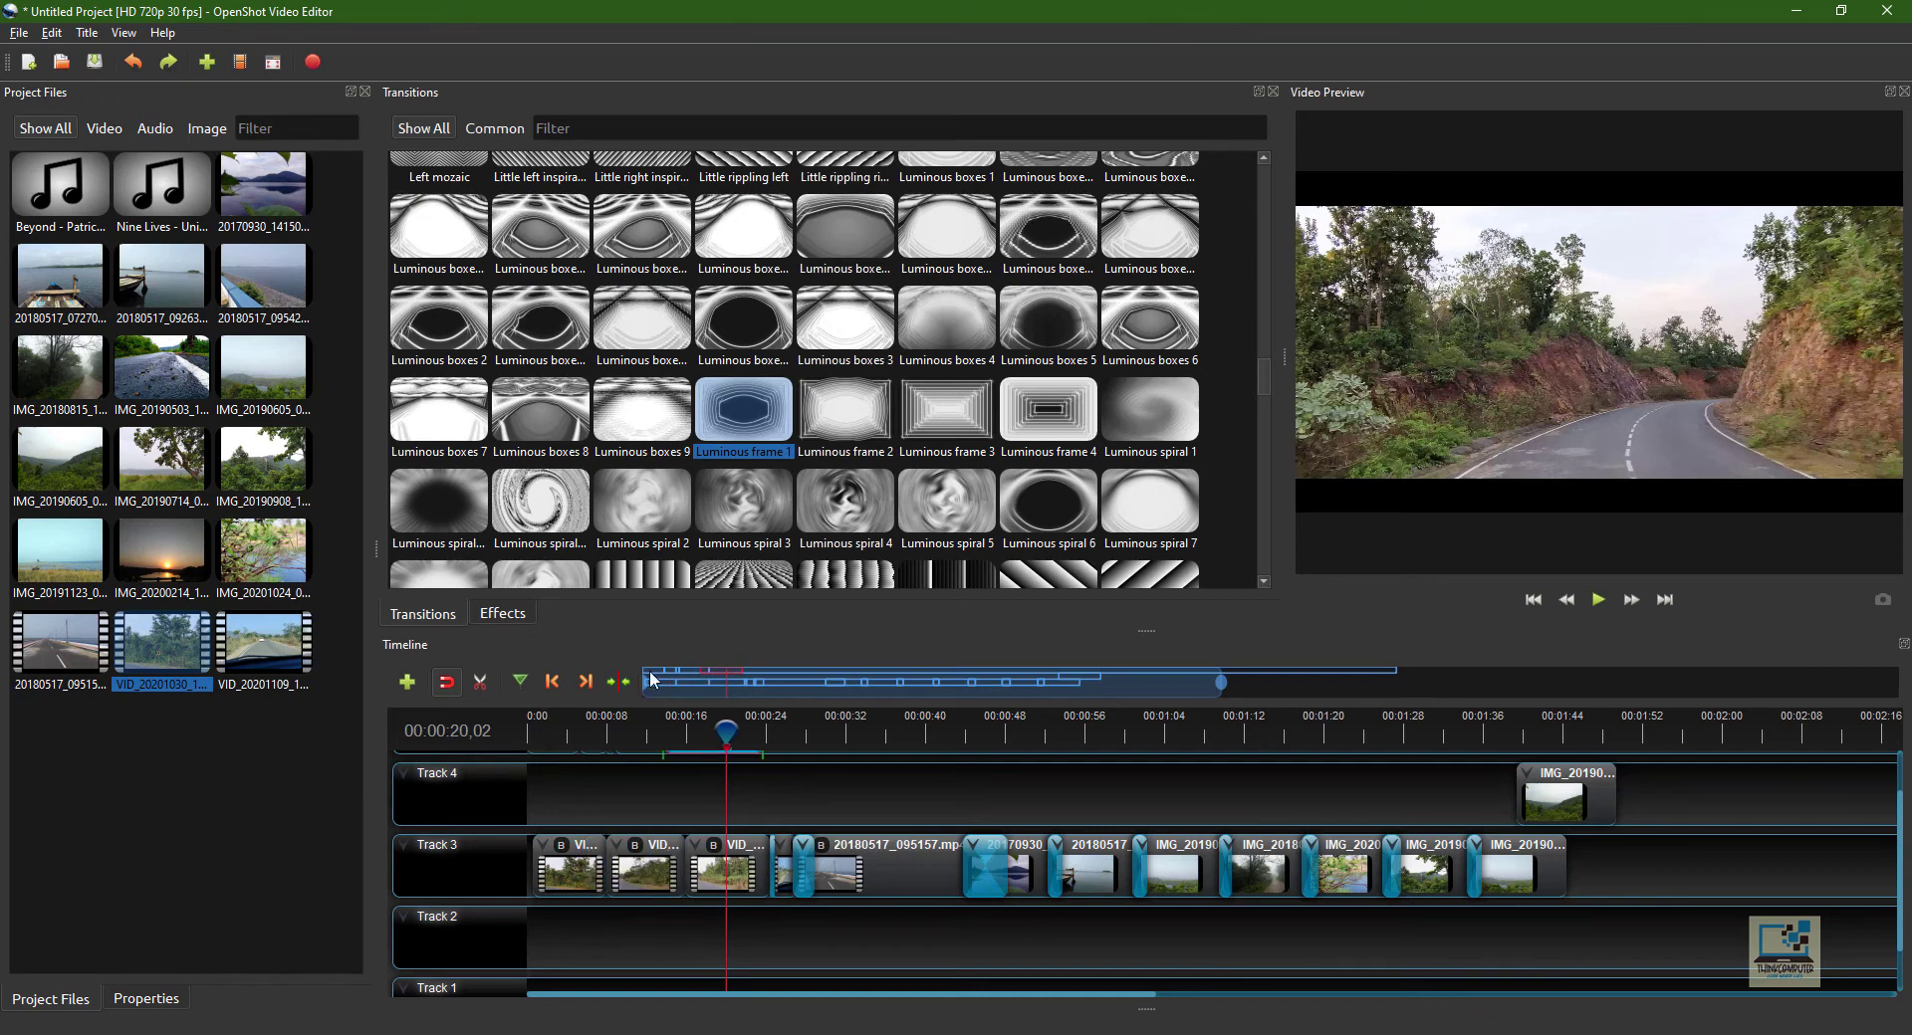
- Browse the audio and video effects and select the Stabilizer effect
{"action": "left_click", "coordinate": [523, 617]}
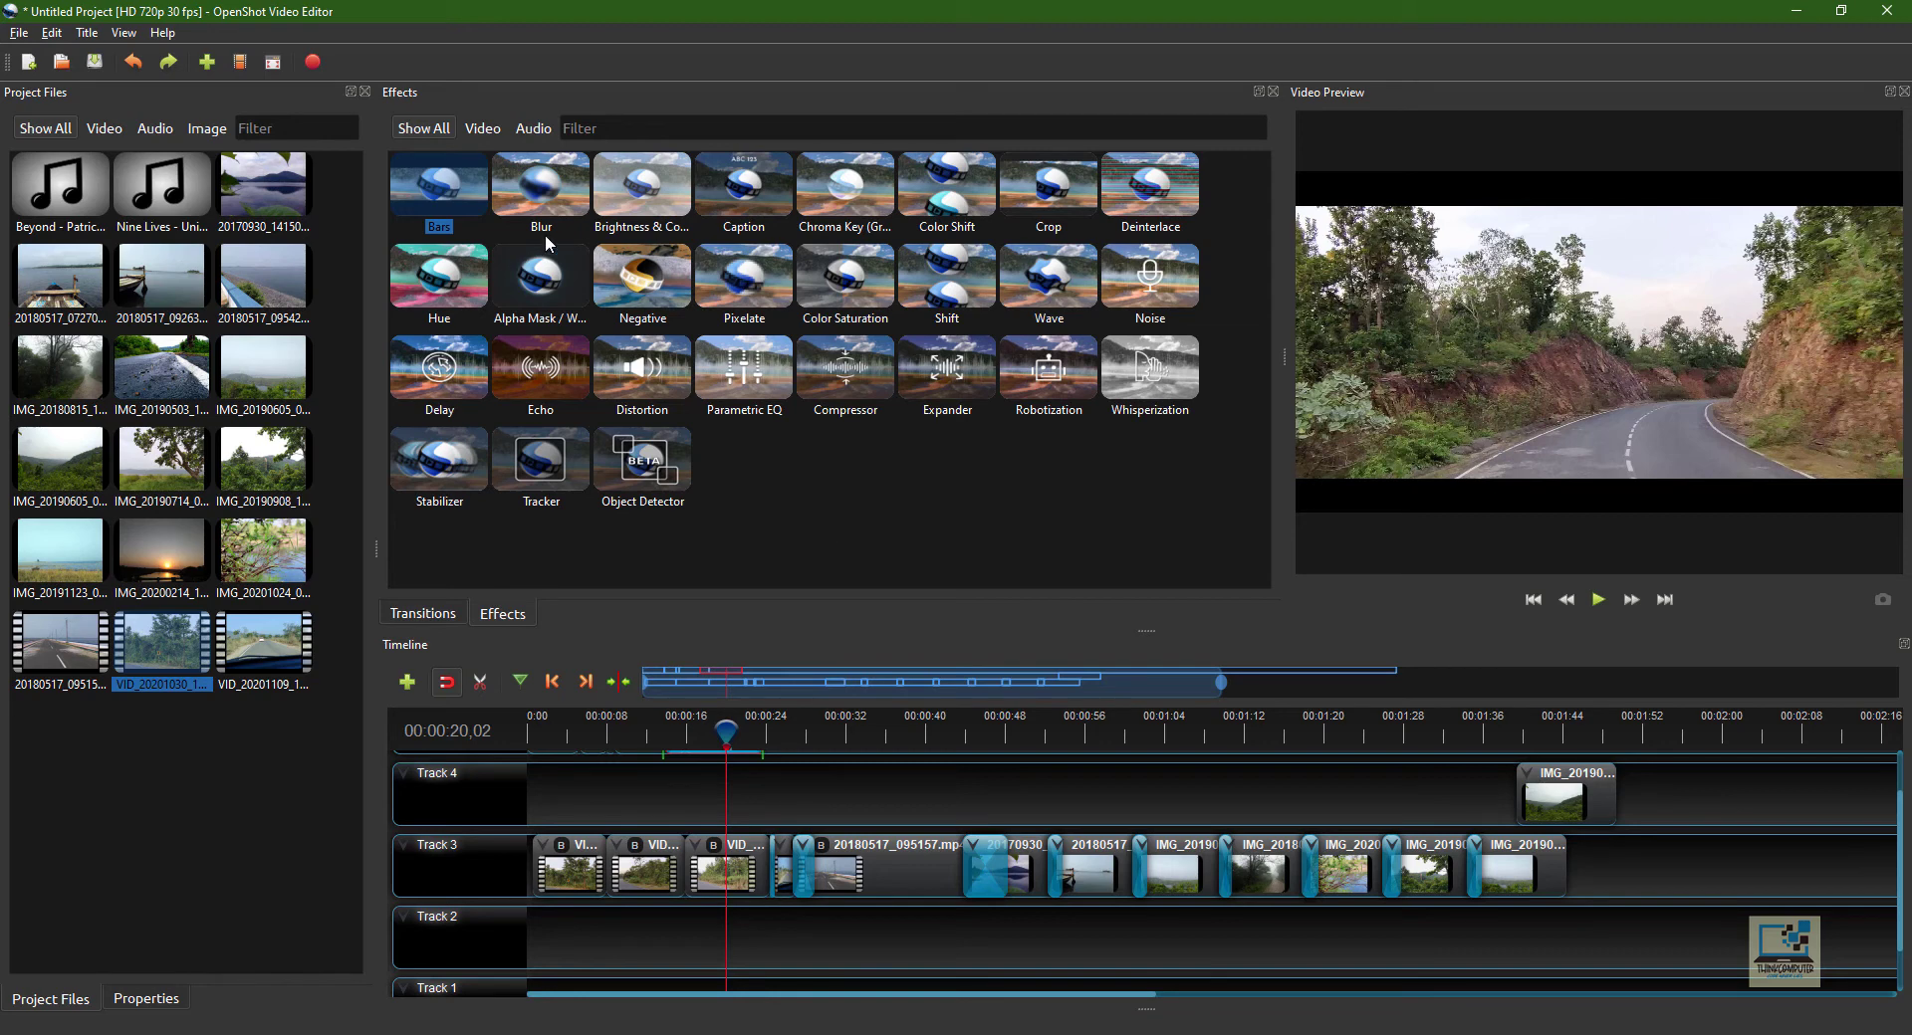
{"action": "left_click", "coordinate": [533, 130]}
{"action": "left_click", "coordinate": [483, 129]}
{"action": "left_click", "coordinate": [534, 129]}
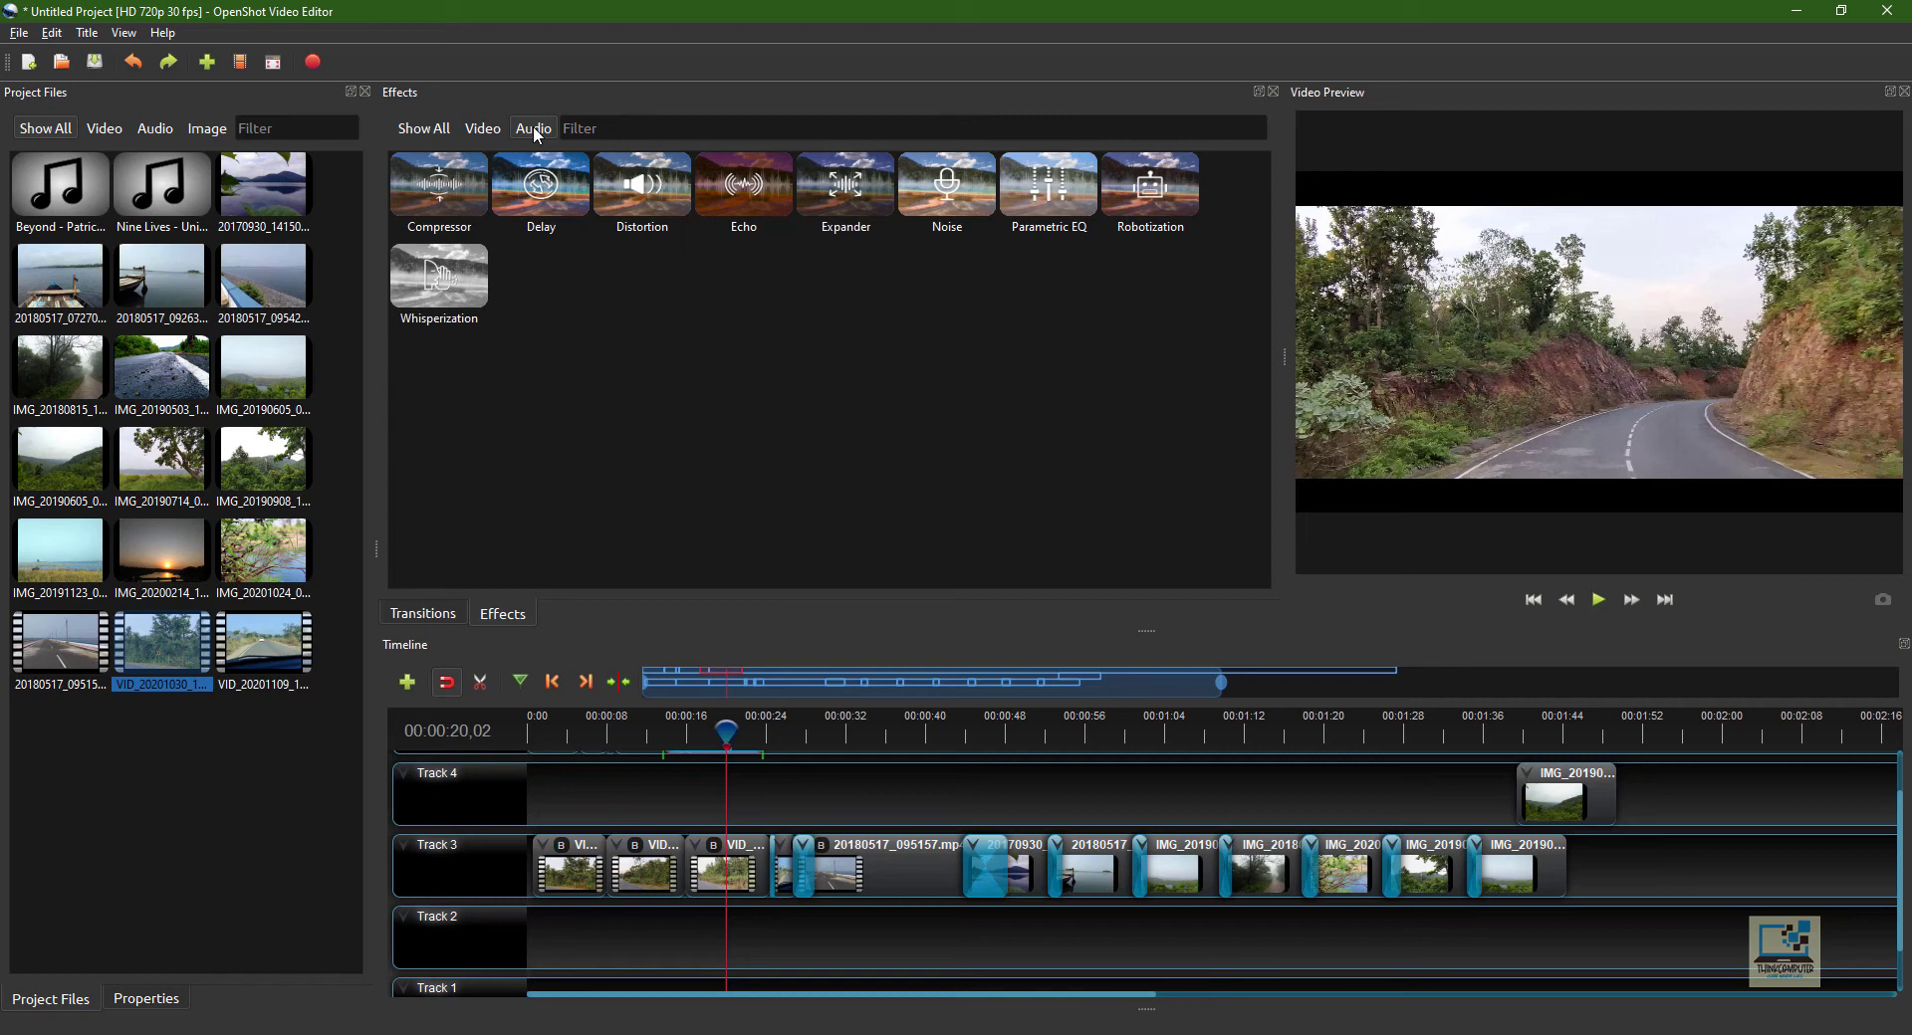
{"action": "left_click", "coordinate": [483, 130]}
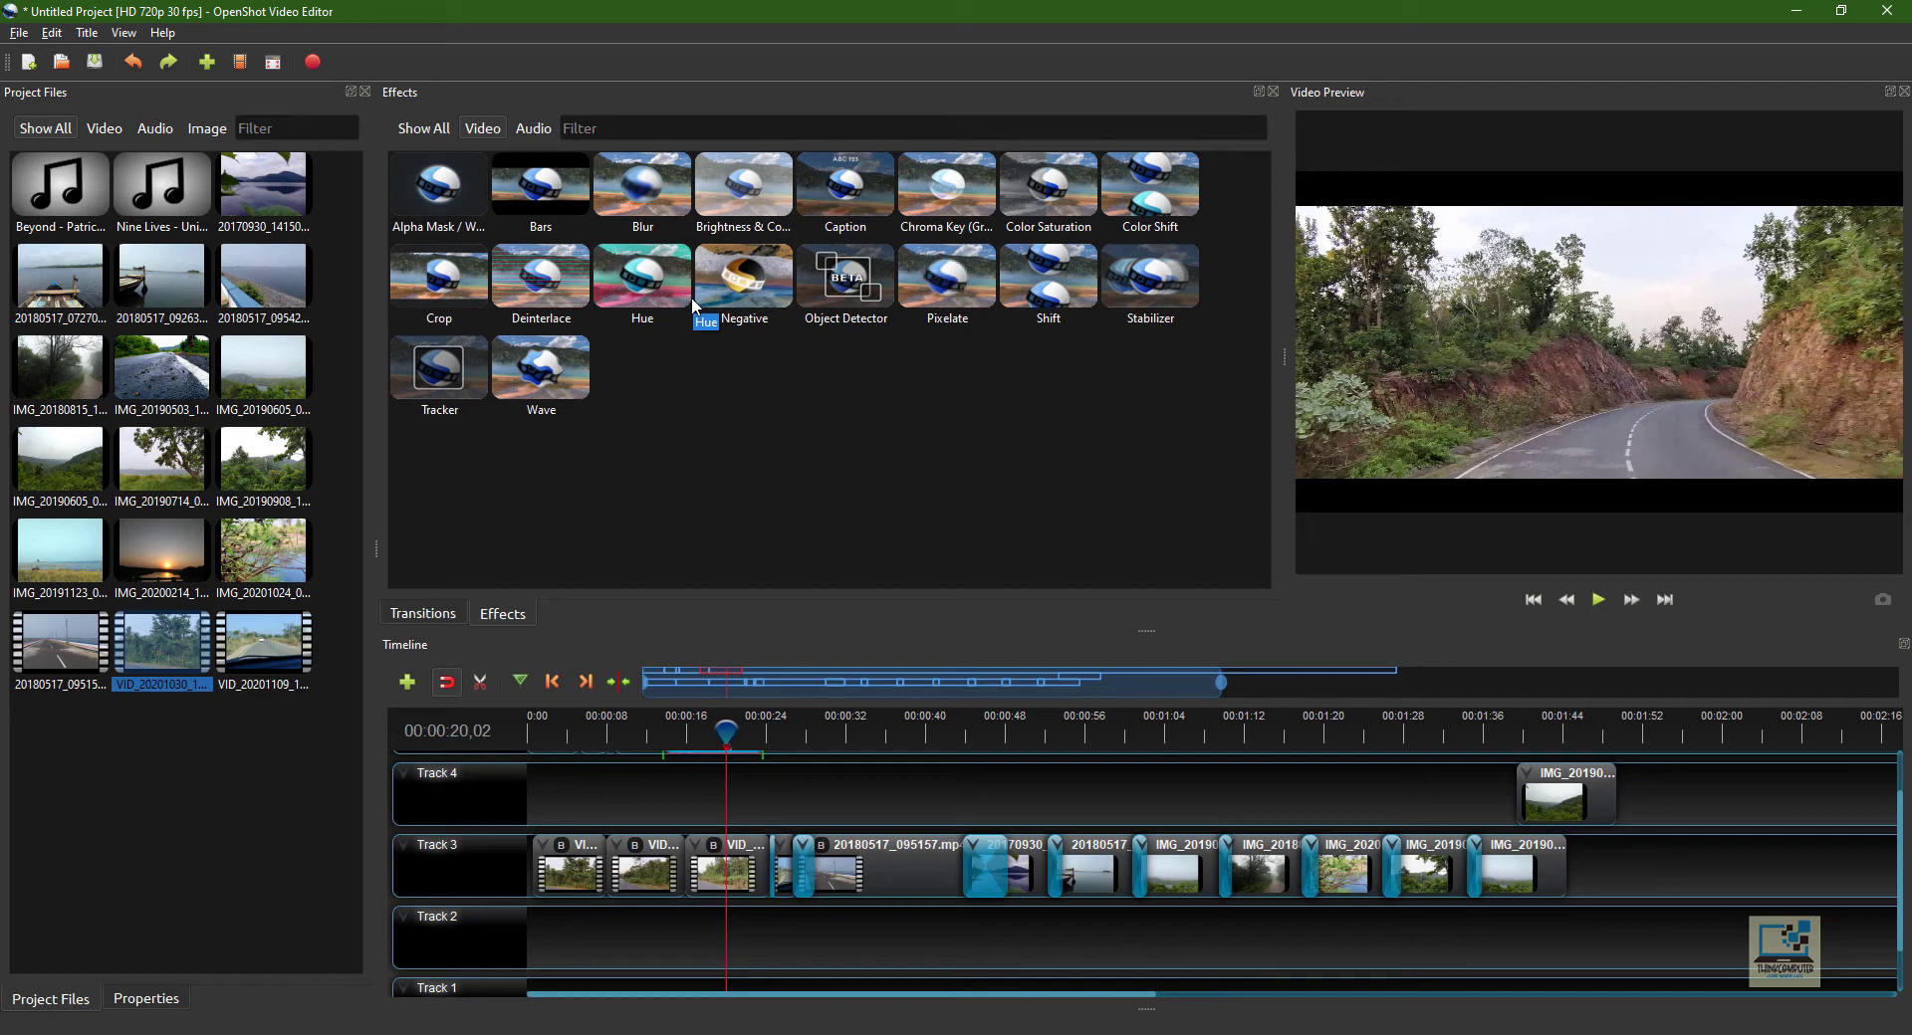
{"action": "left_click", "coordinate": [1162, 287]}
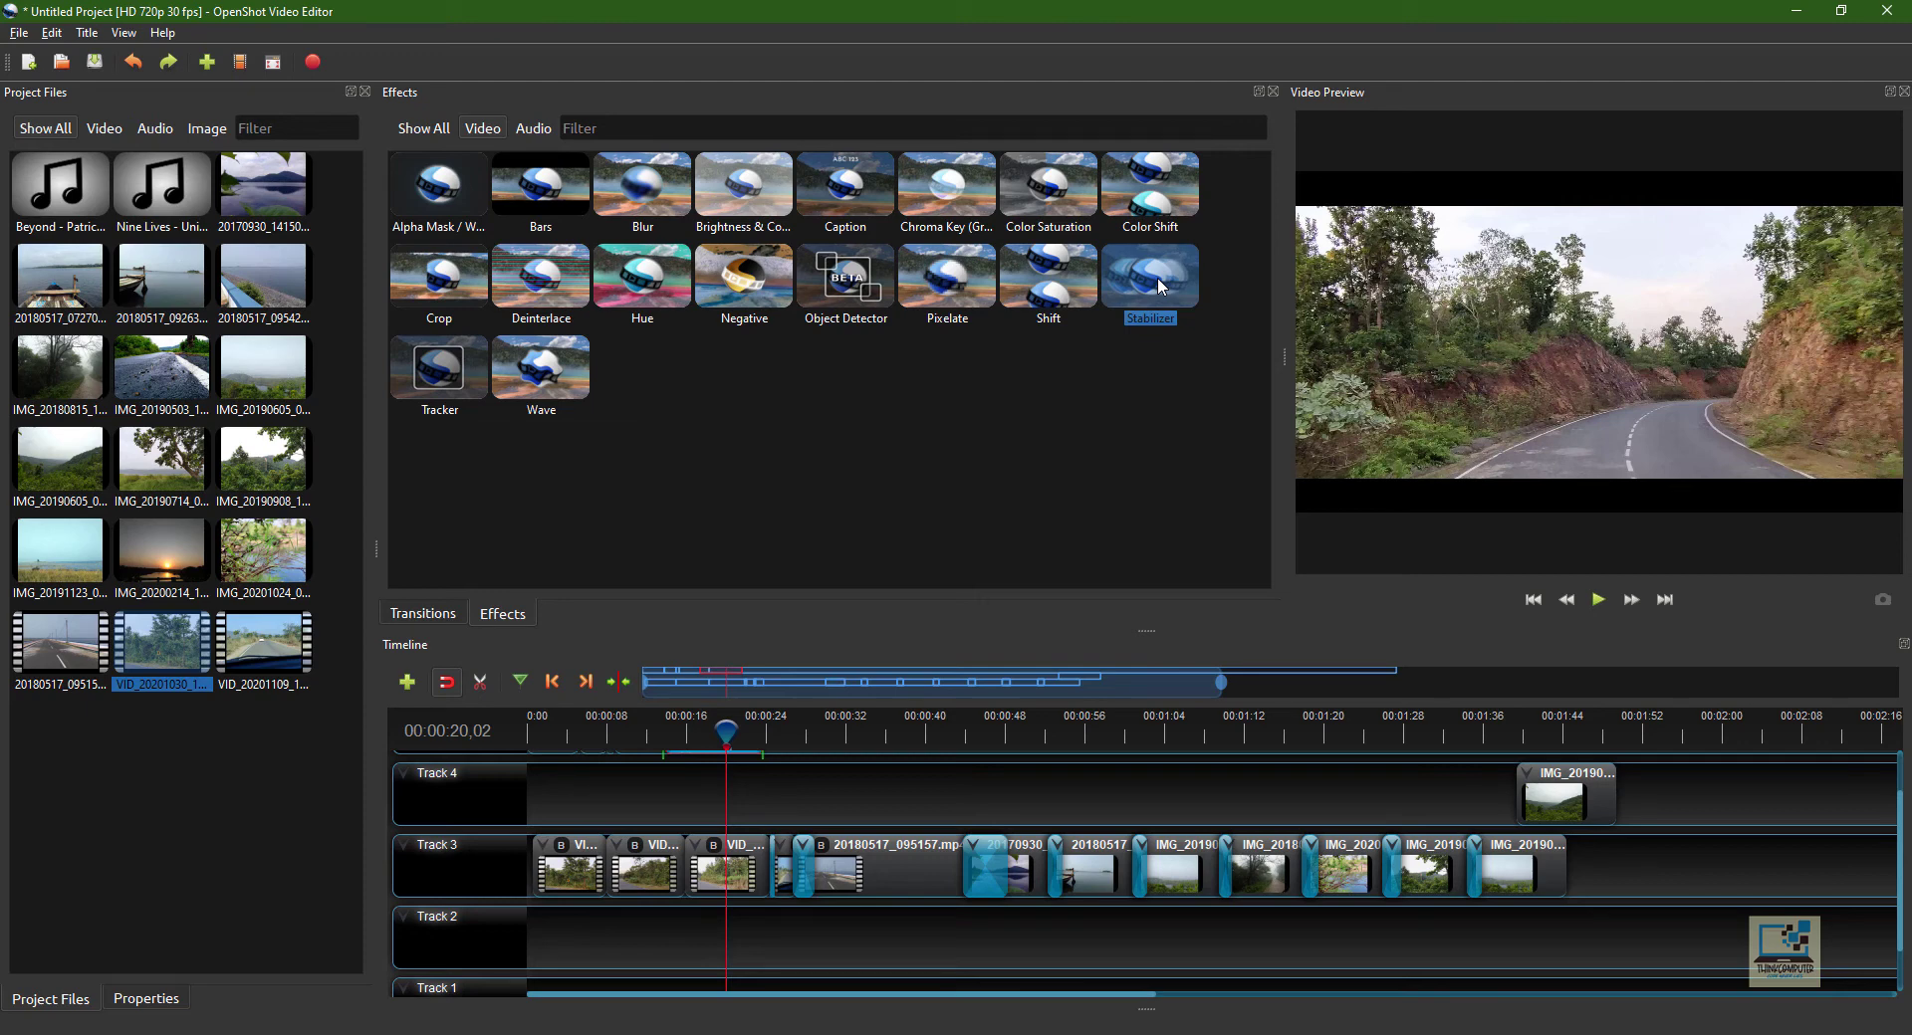
{"action": "left_click", "coordinate": [745, 207]}
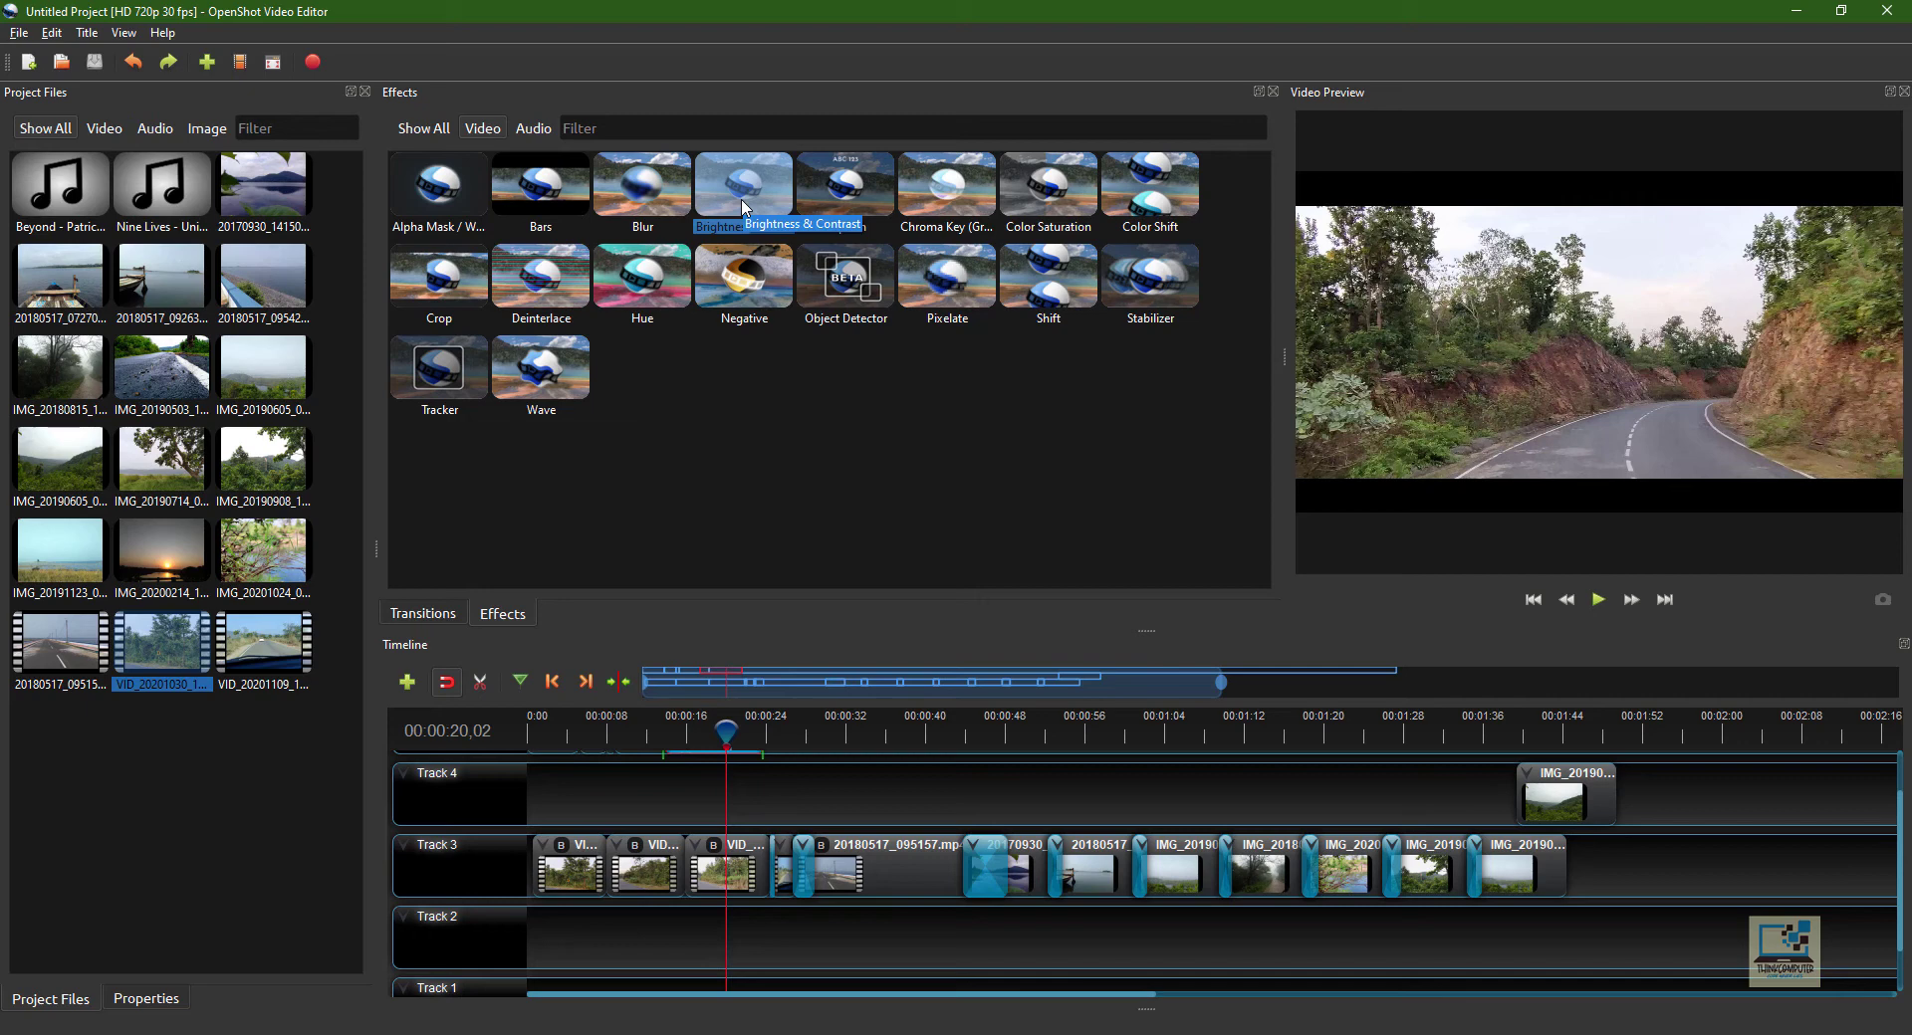
{"action": "left_click", "coordinate": [724, 470]}
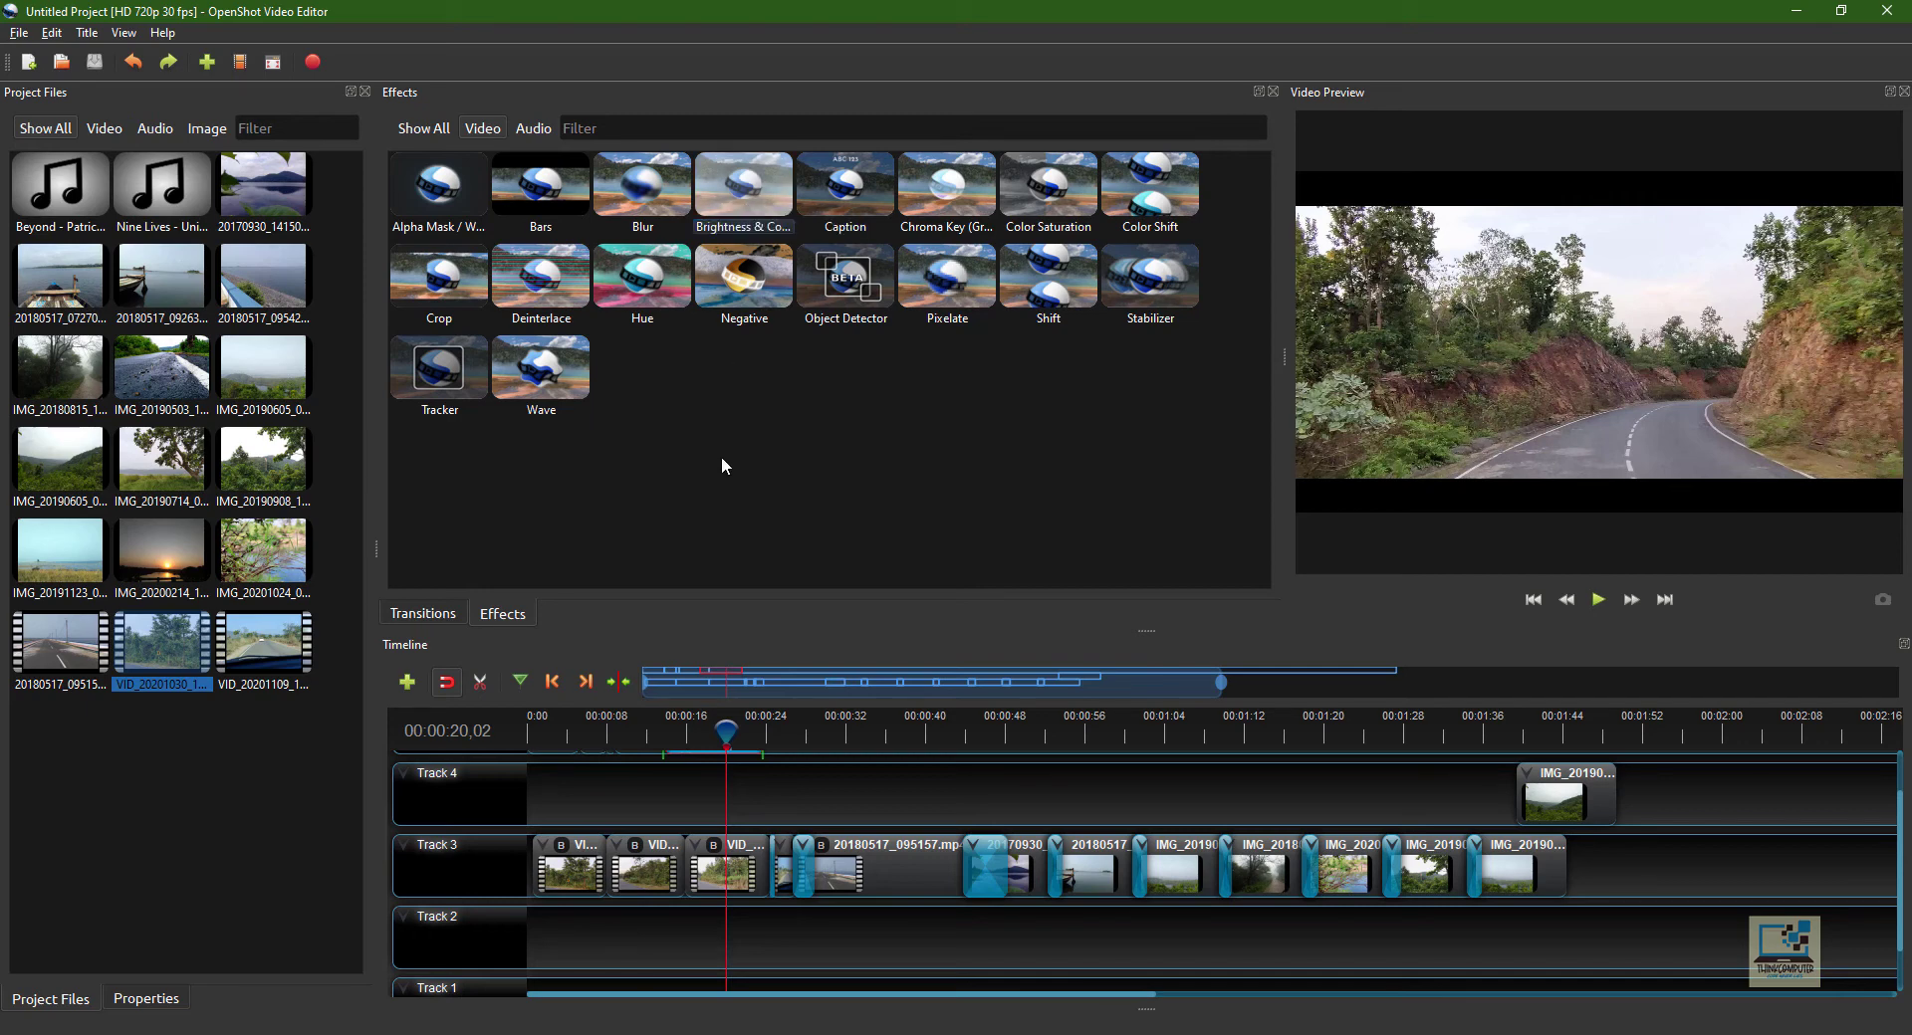
{"action": "left_click", "coordinate": [429, 290]}
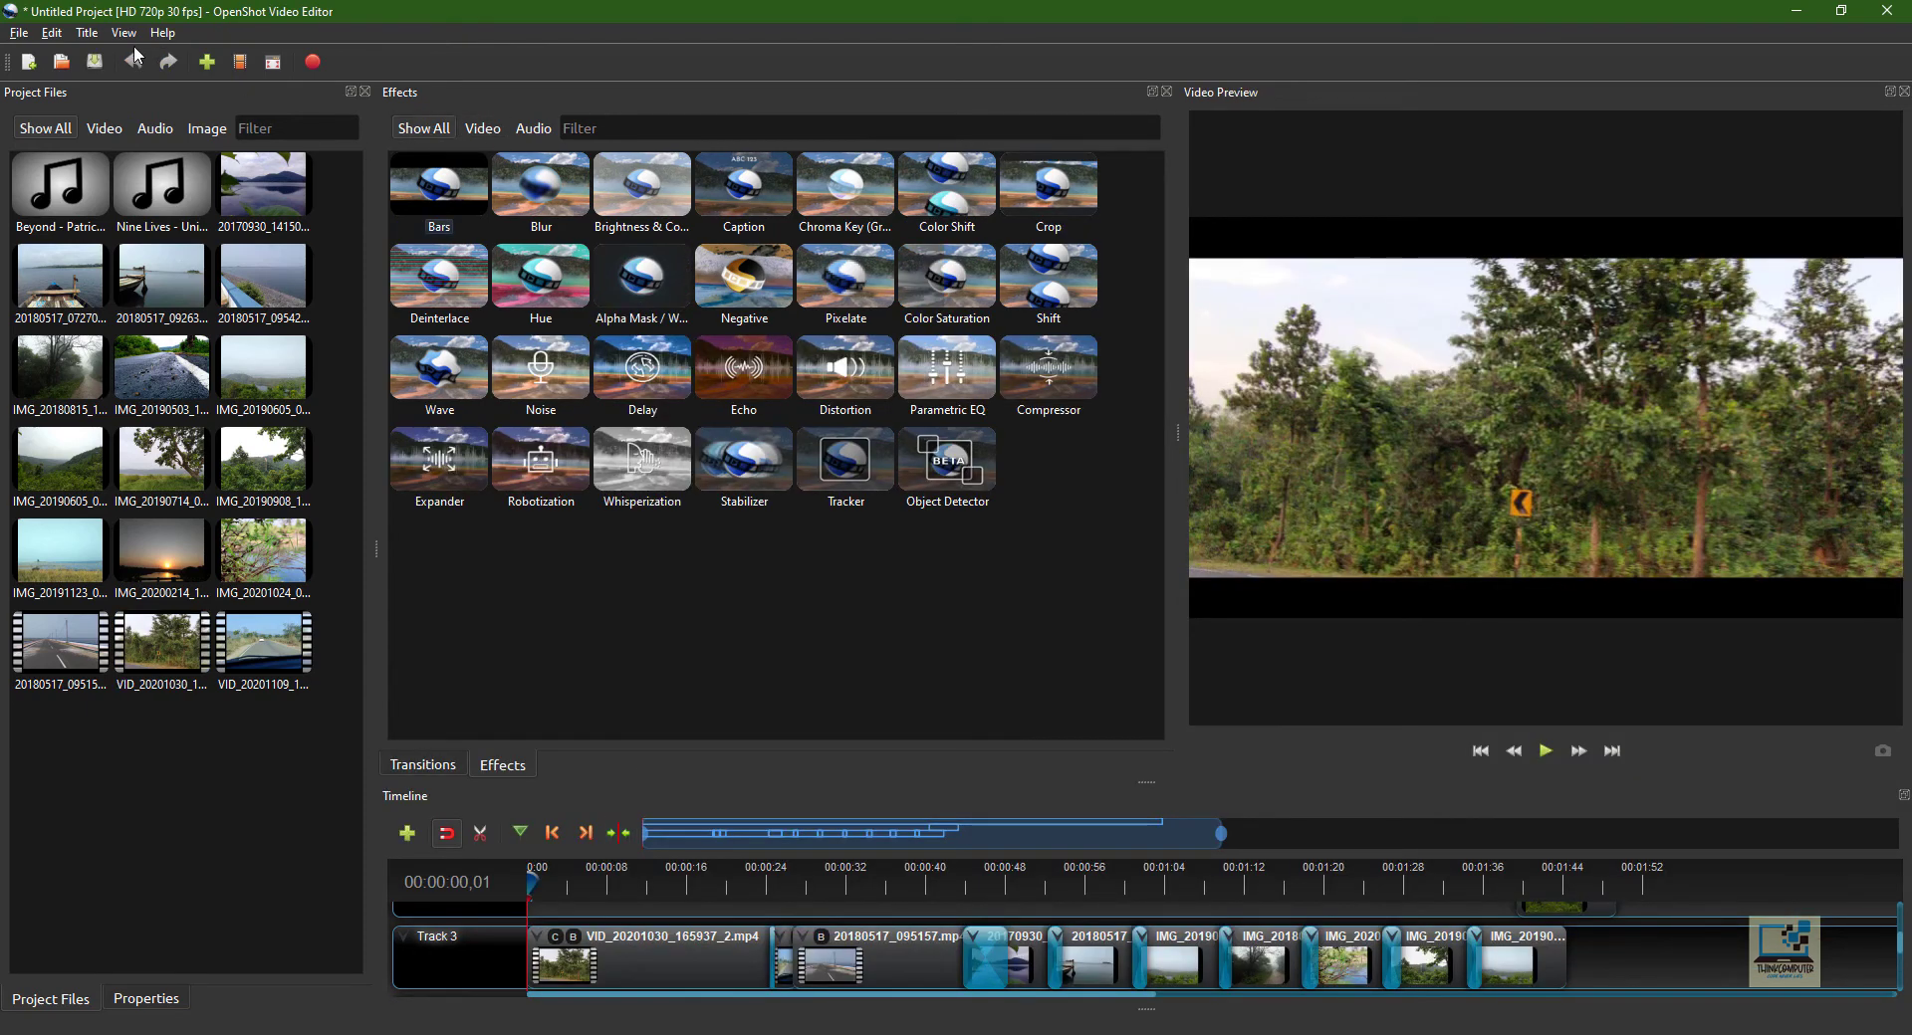
- Open the video export settings and choose the All Formats profile with MP4 (h.264) as the target
{"action": "left_click", "coordinate": [318, 63]}
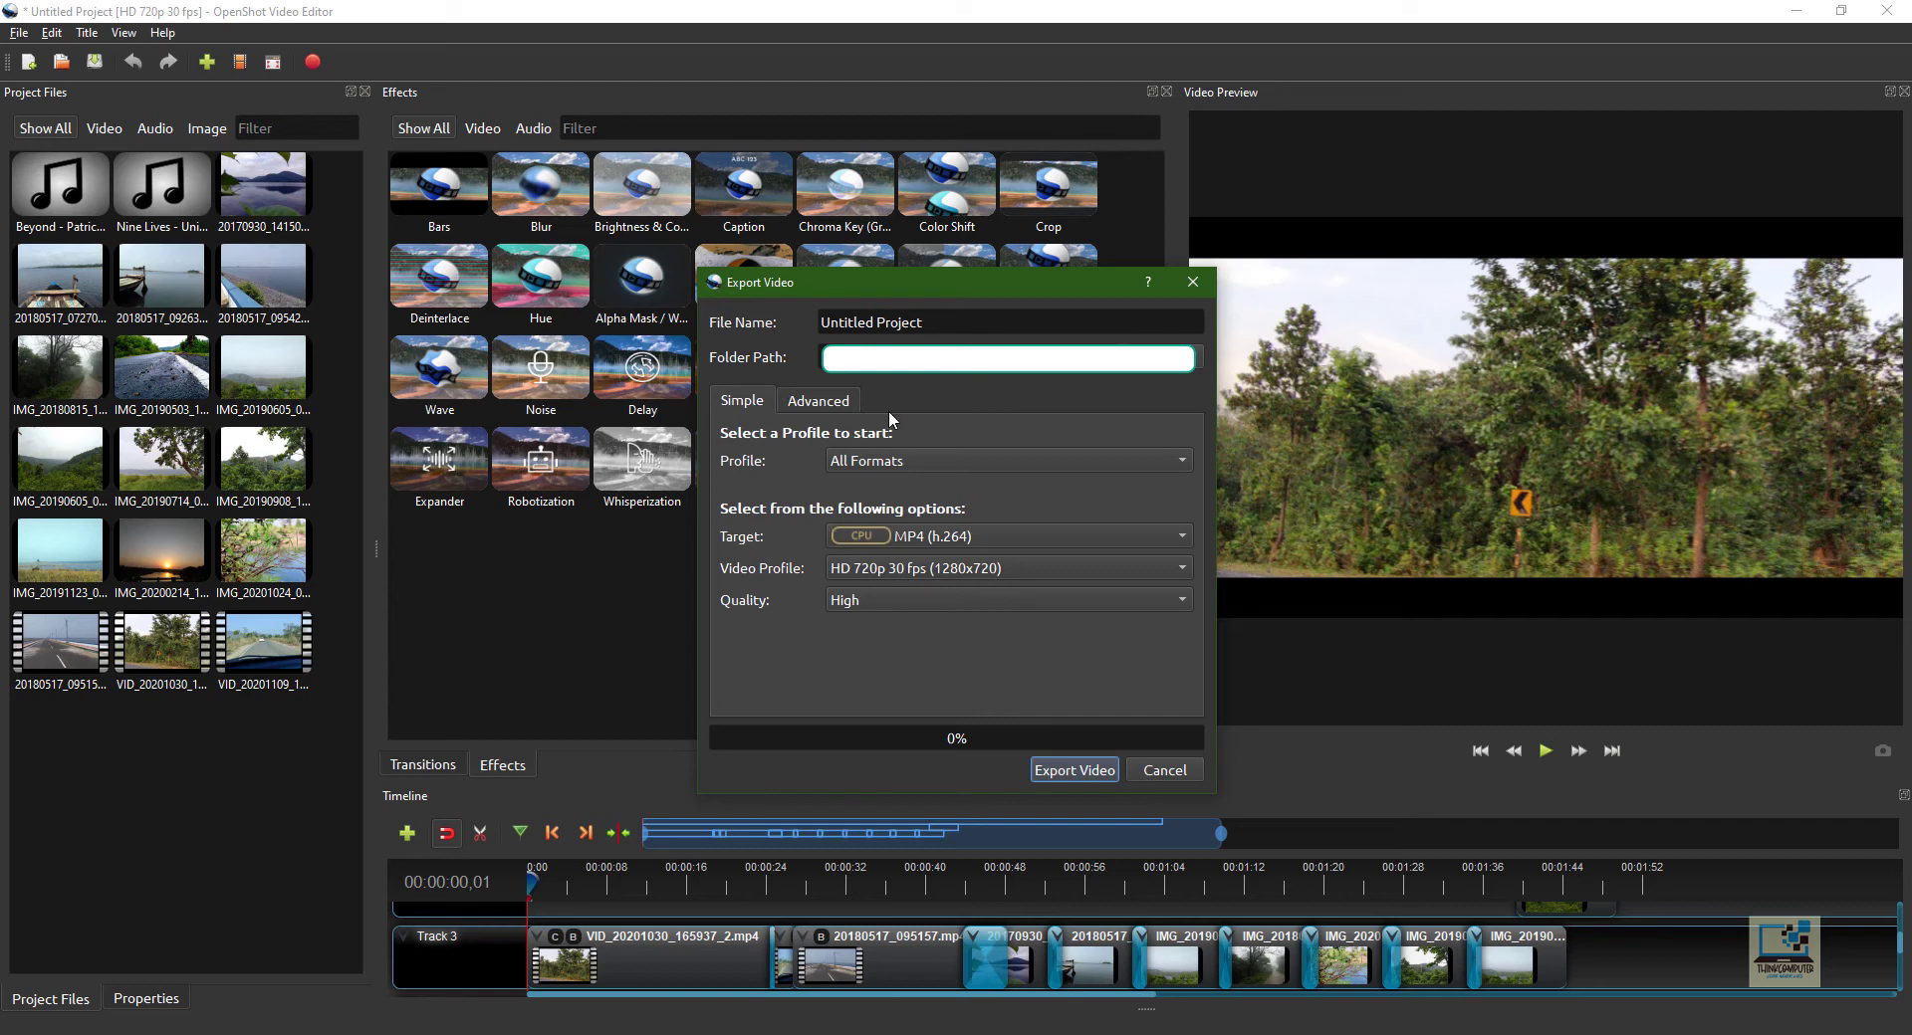
{"action": "left_click", "coordinate": [894, 463]}
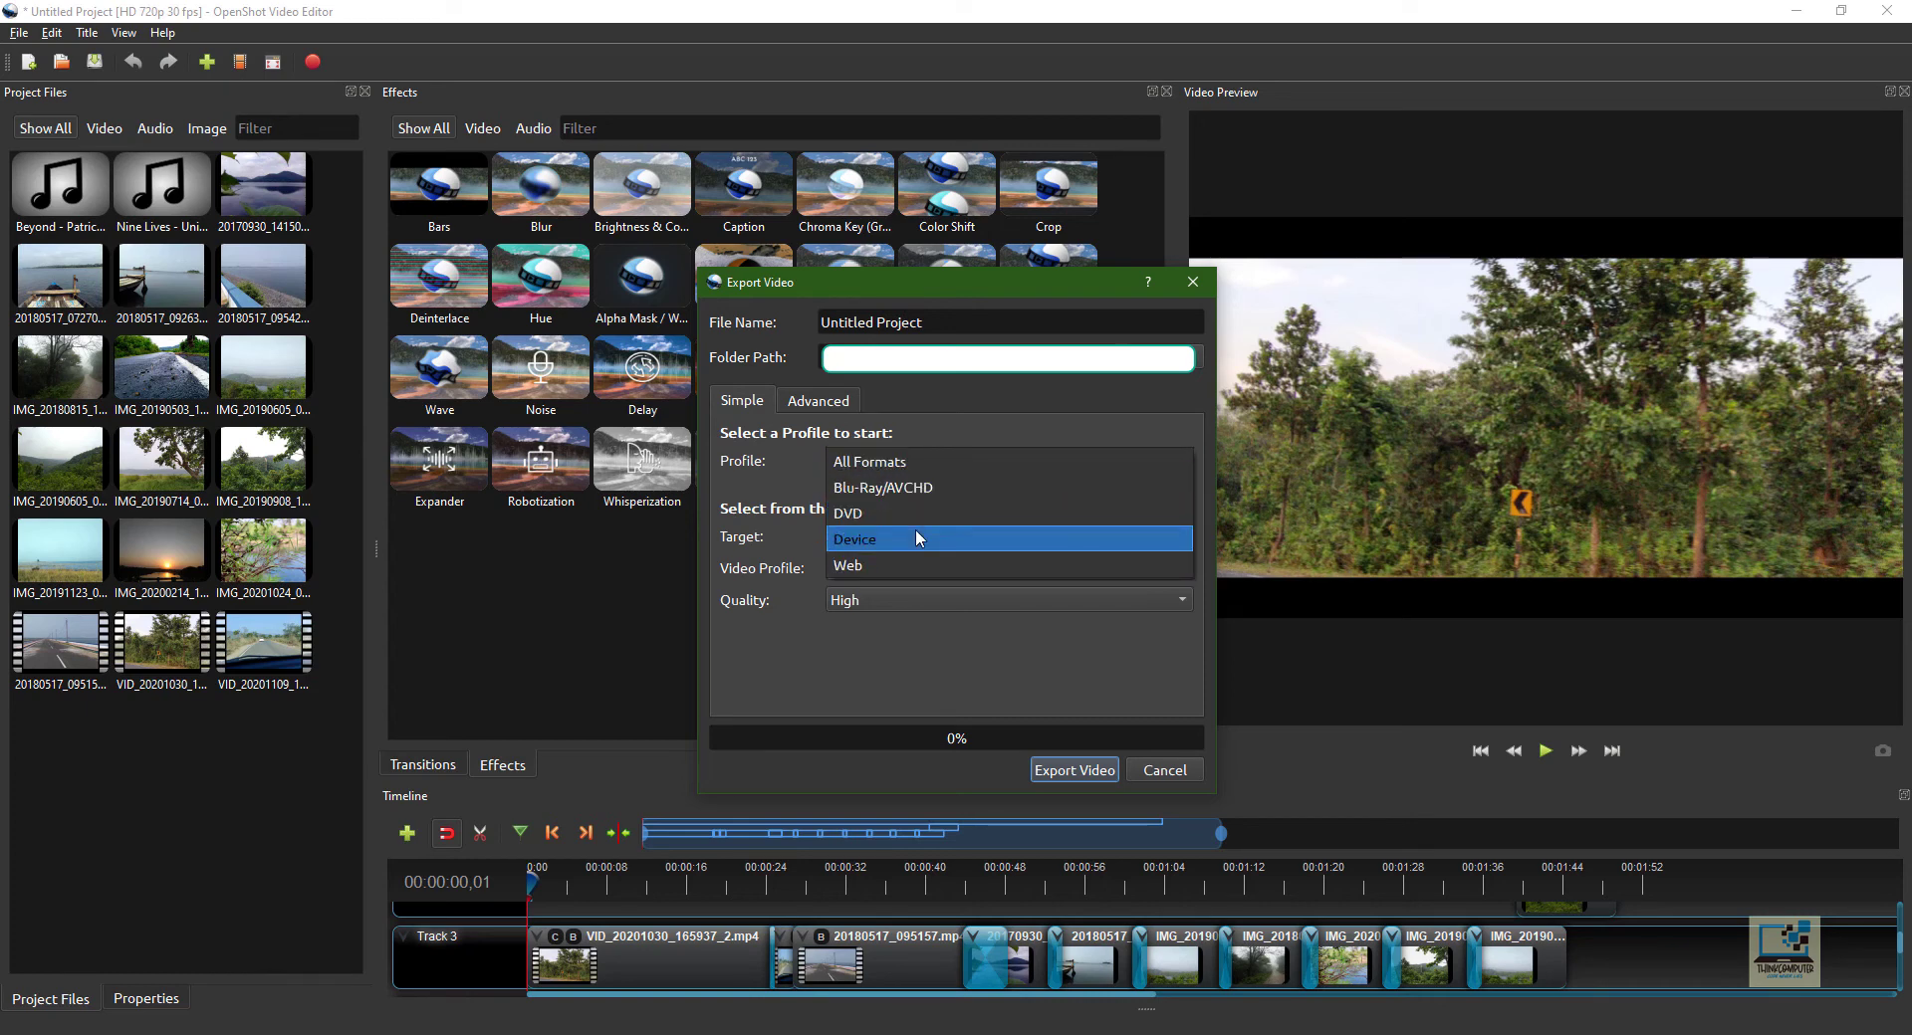
{"action": "left_click", "coordinate": [874, 462]}
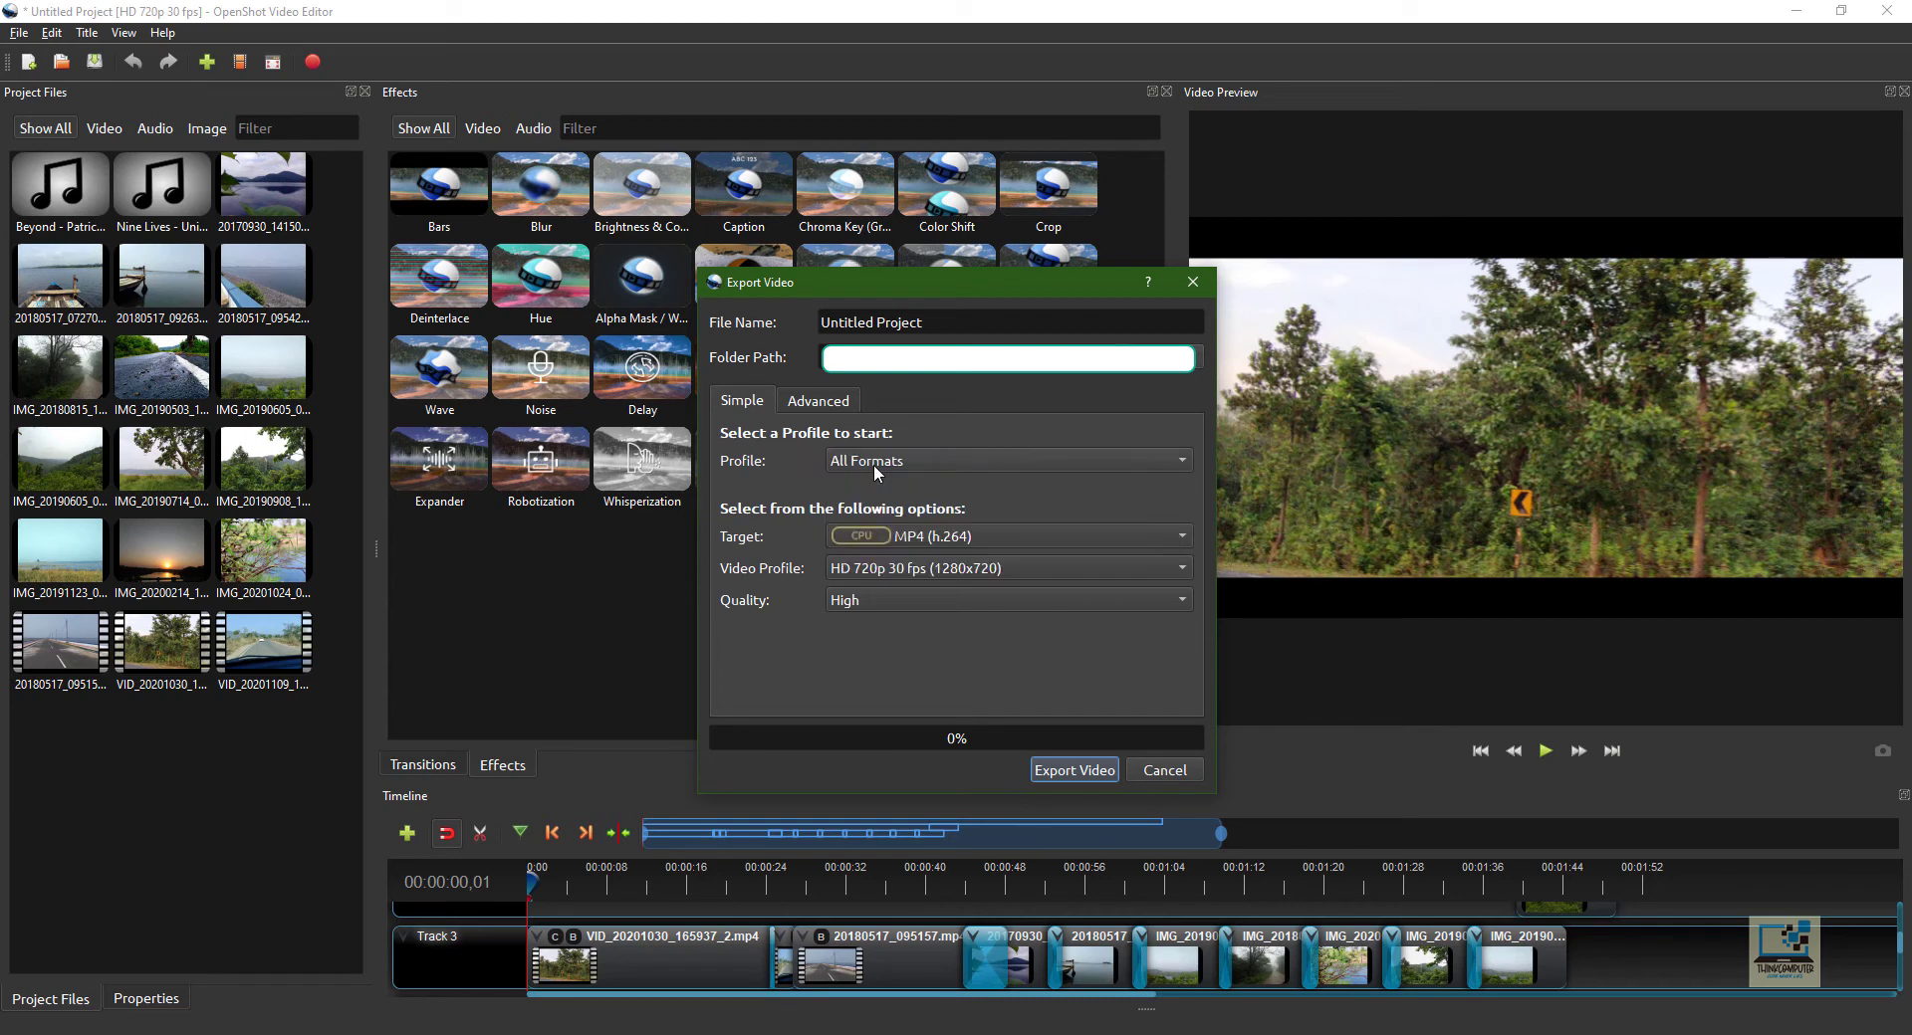
{"action": "left_click", "coordinate": [920, 538]}
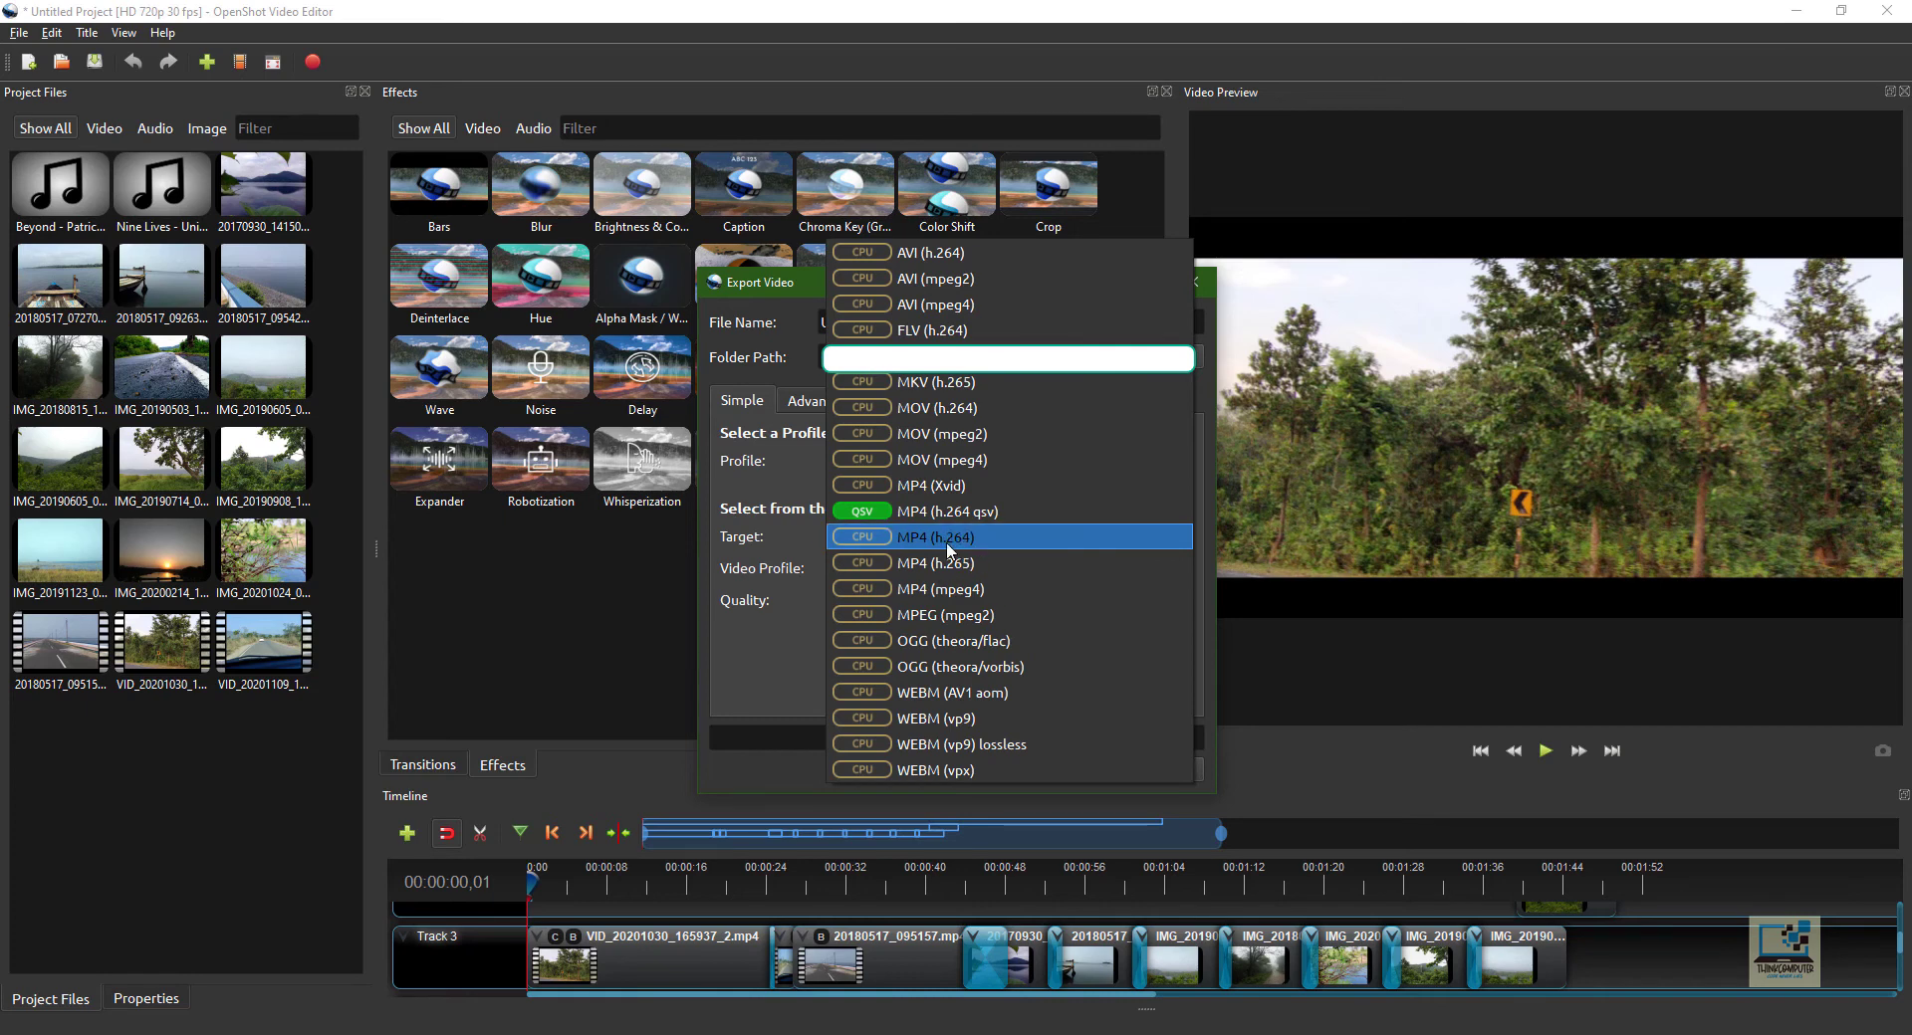
{"action": "left_click", "coordinate": [914, 537]}
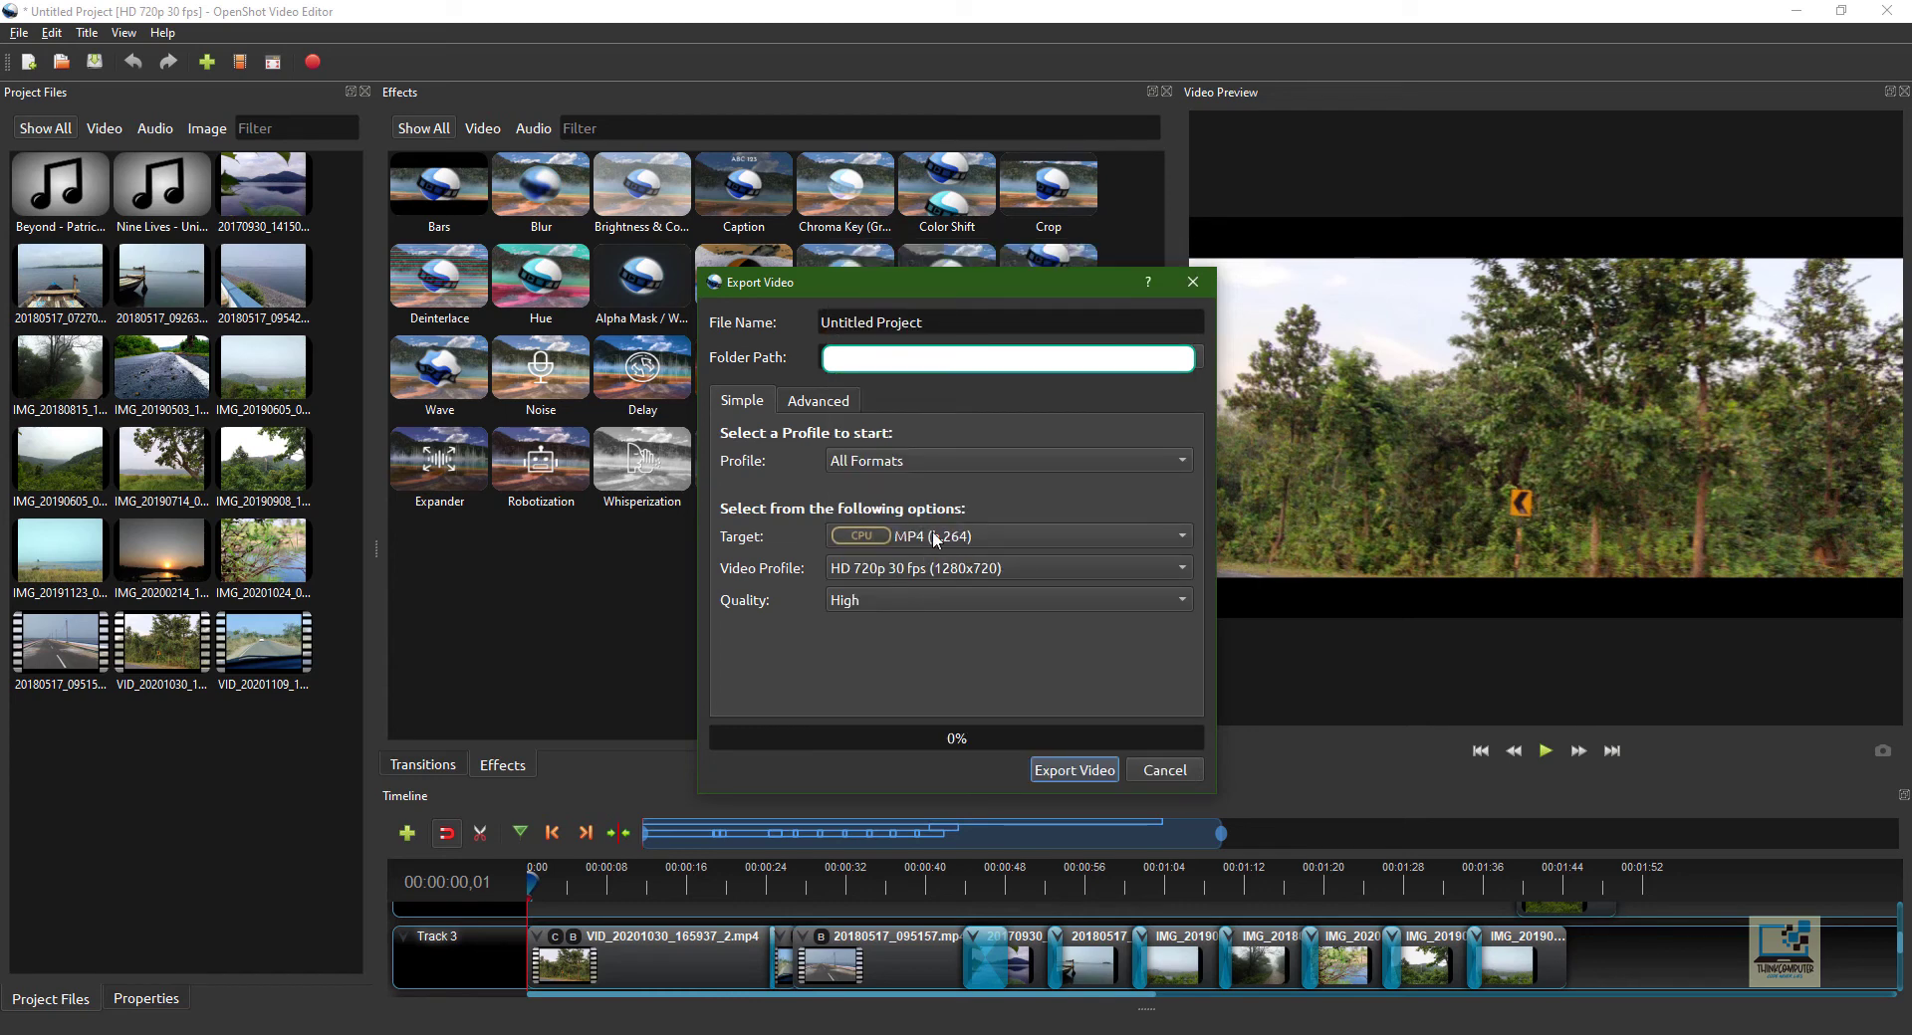
- Set the export's video profile to HD 1080p 30 fps (1920x1080) with High quality, and start exporting the video
{"action": "left_click", "coordinate": [871, 573]}
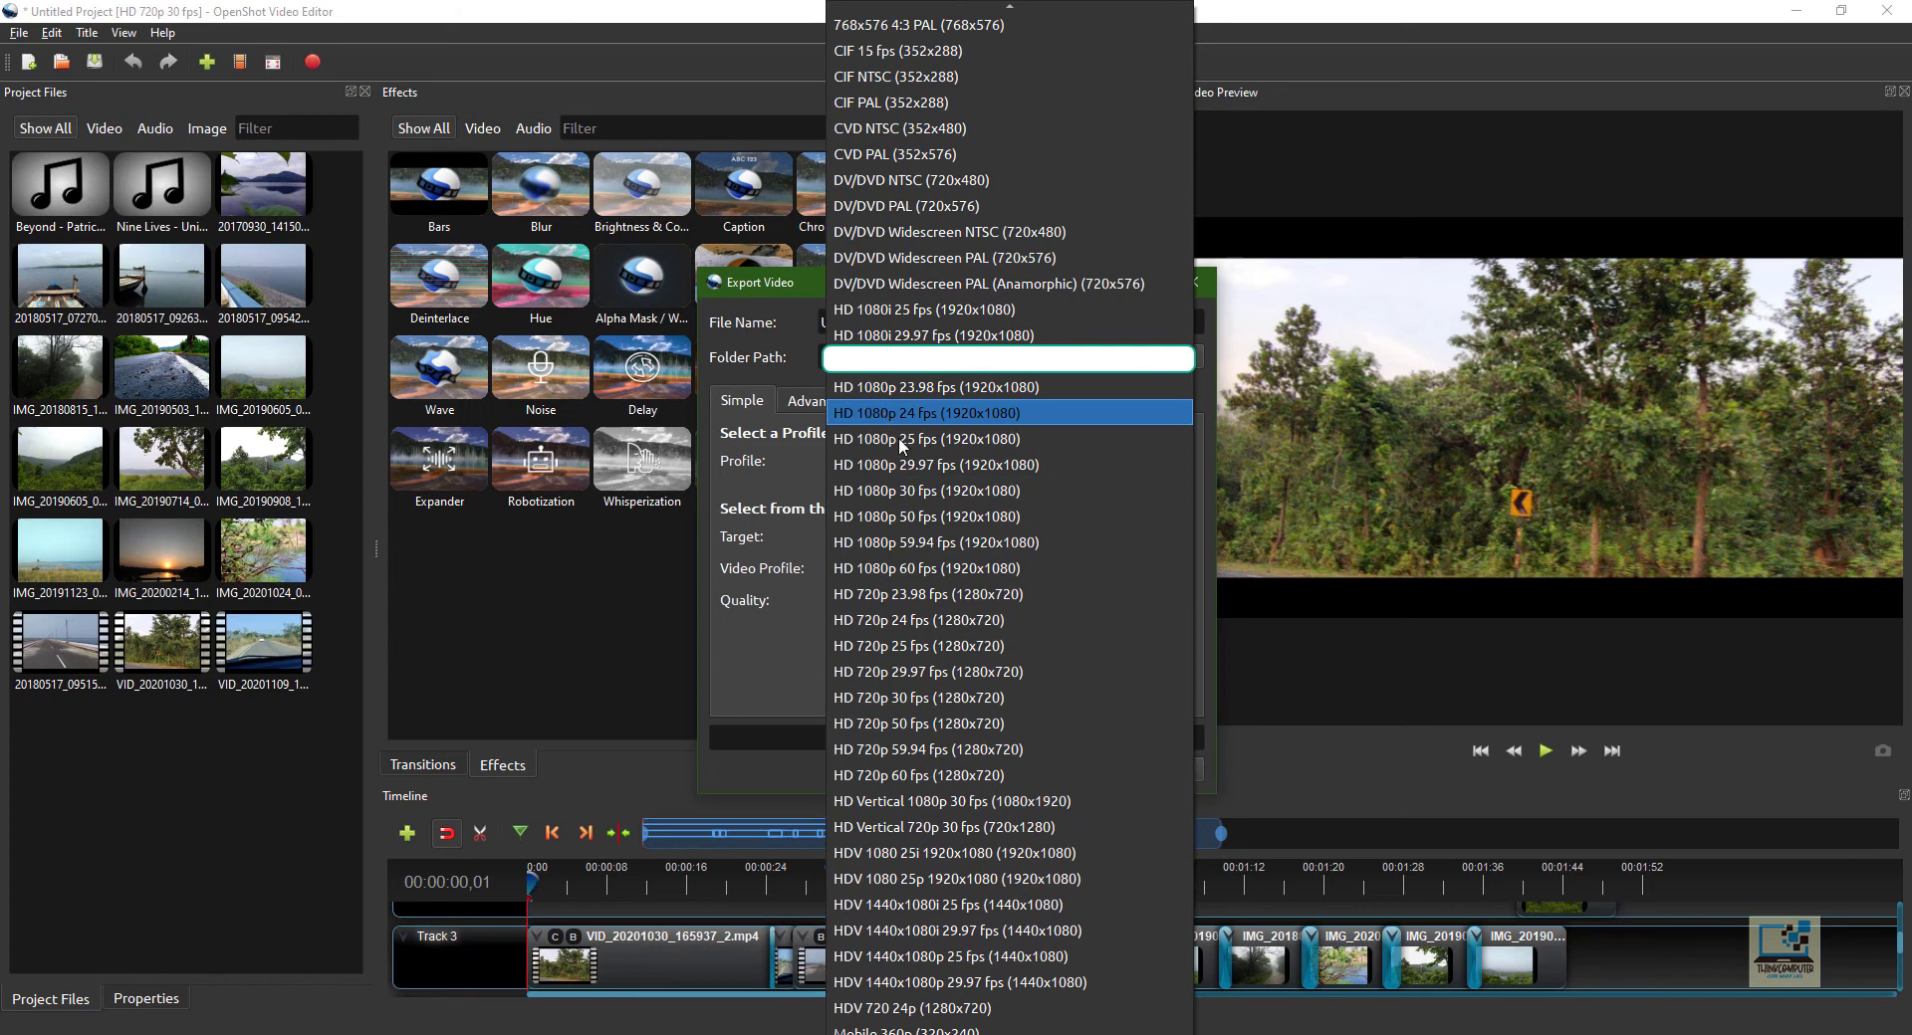
{"action": "left_click", "coordinate": [939, 503]}
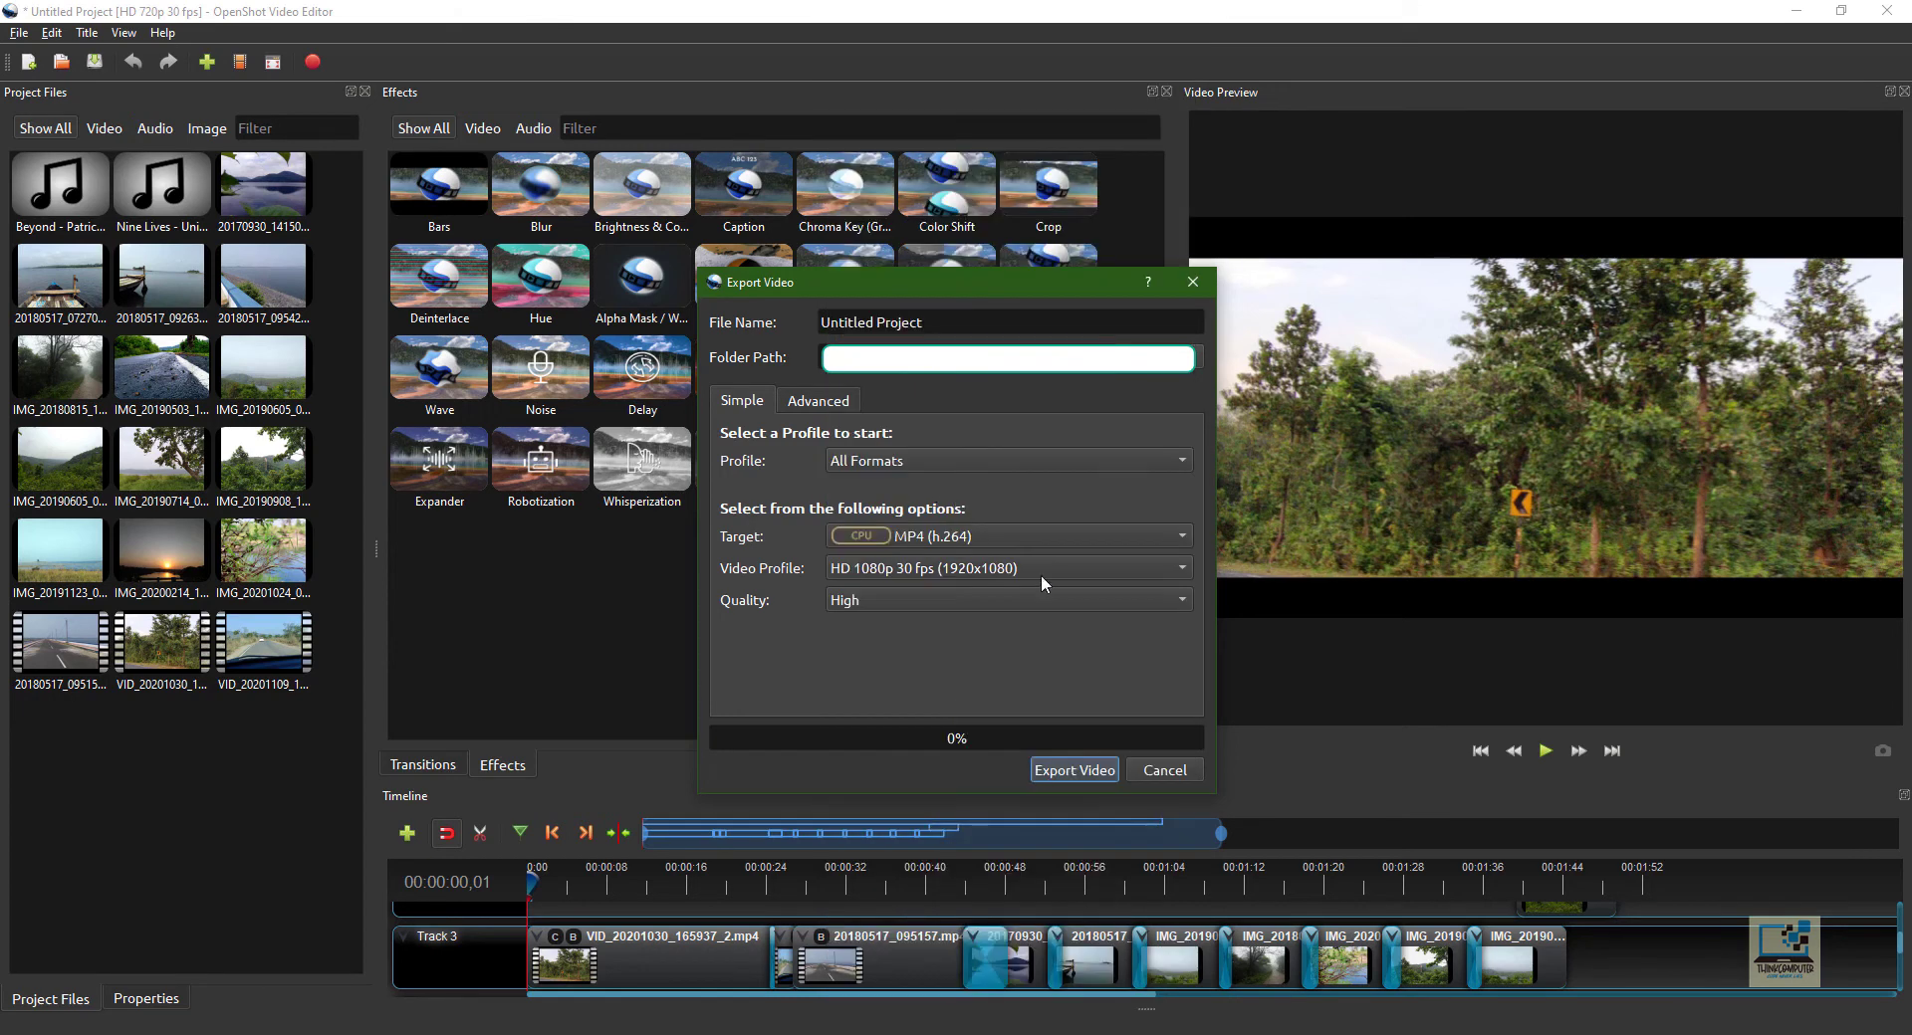
{"action": "left_click", "coordinate": [882, 597]}
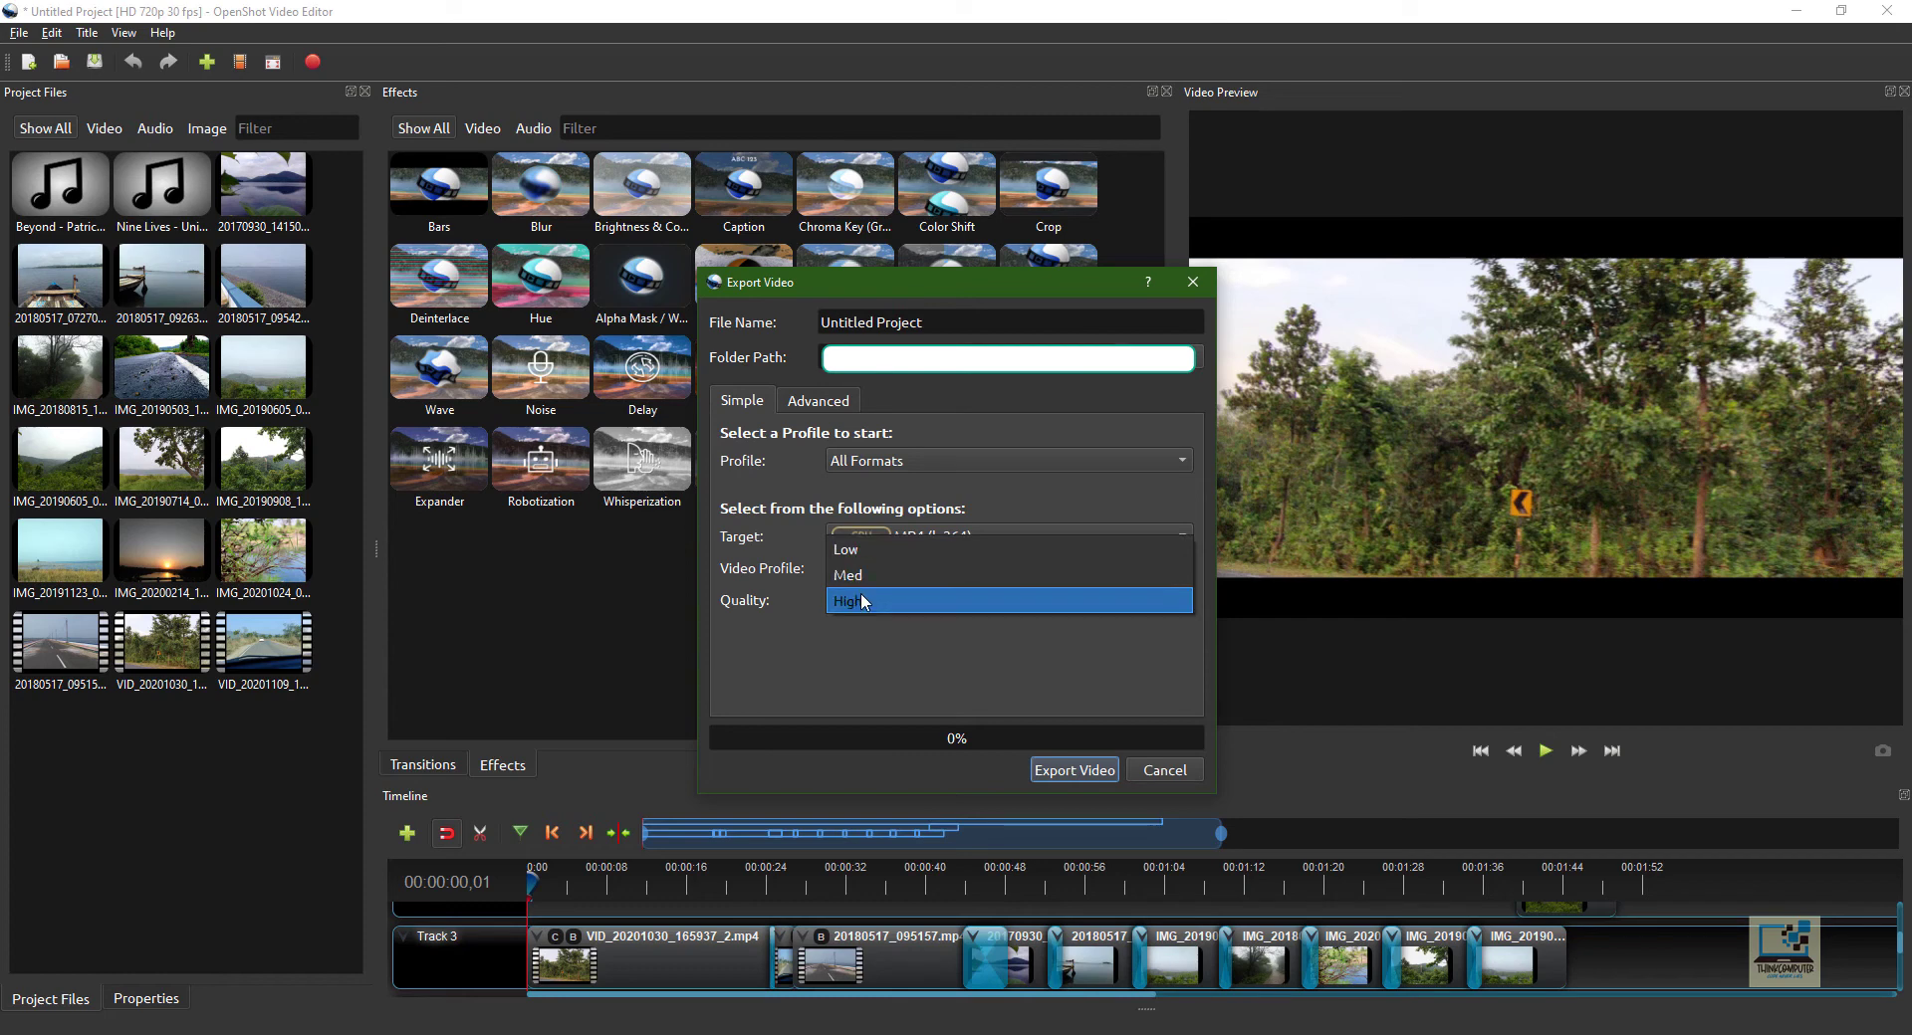
{"action": "left_click", "coordinate": [861, 599]}
{"action": "left_click", "coordinate": [1090, 773]}
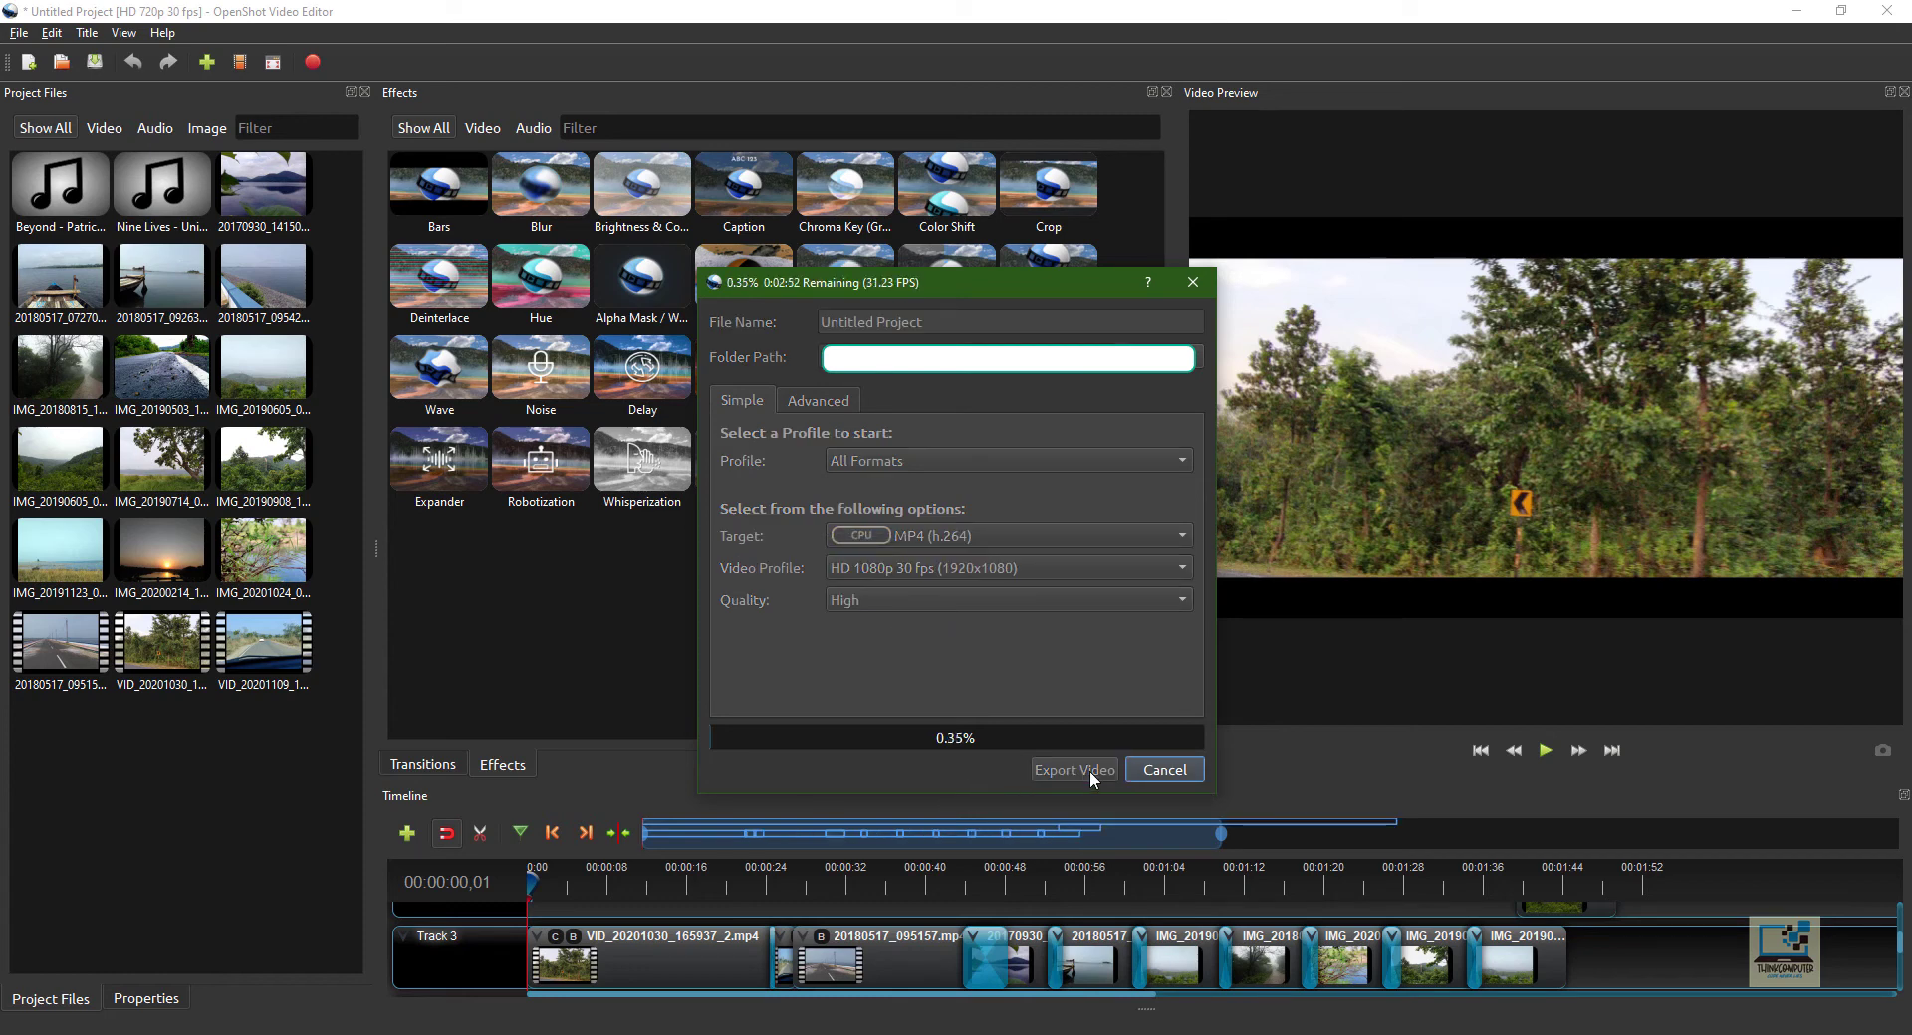